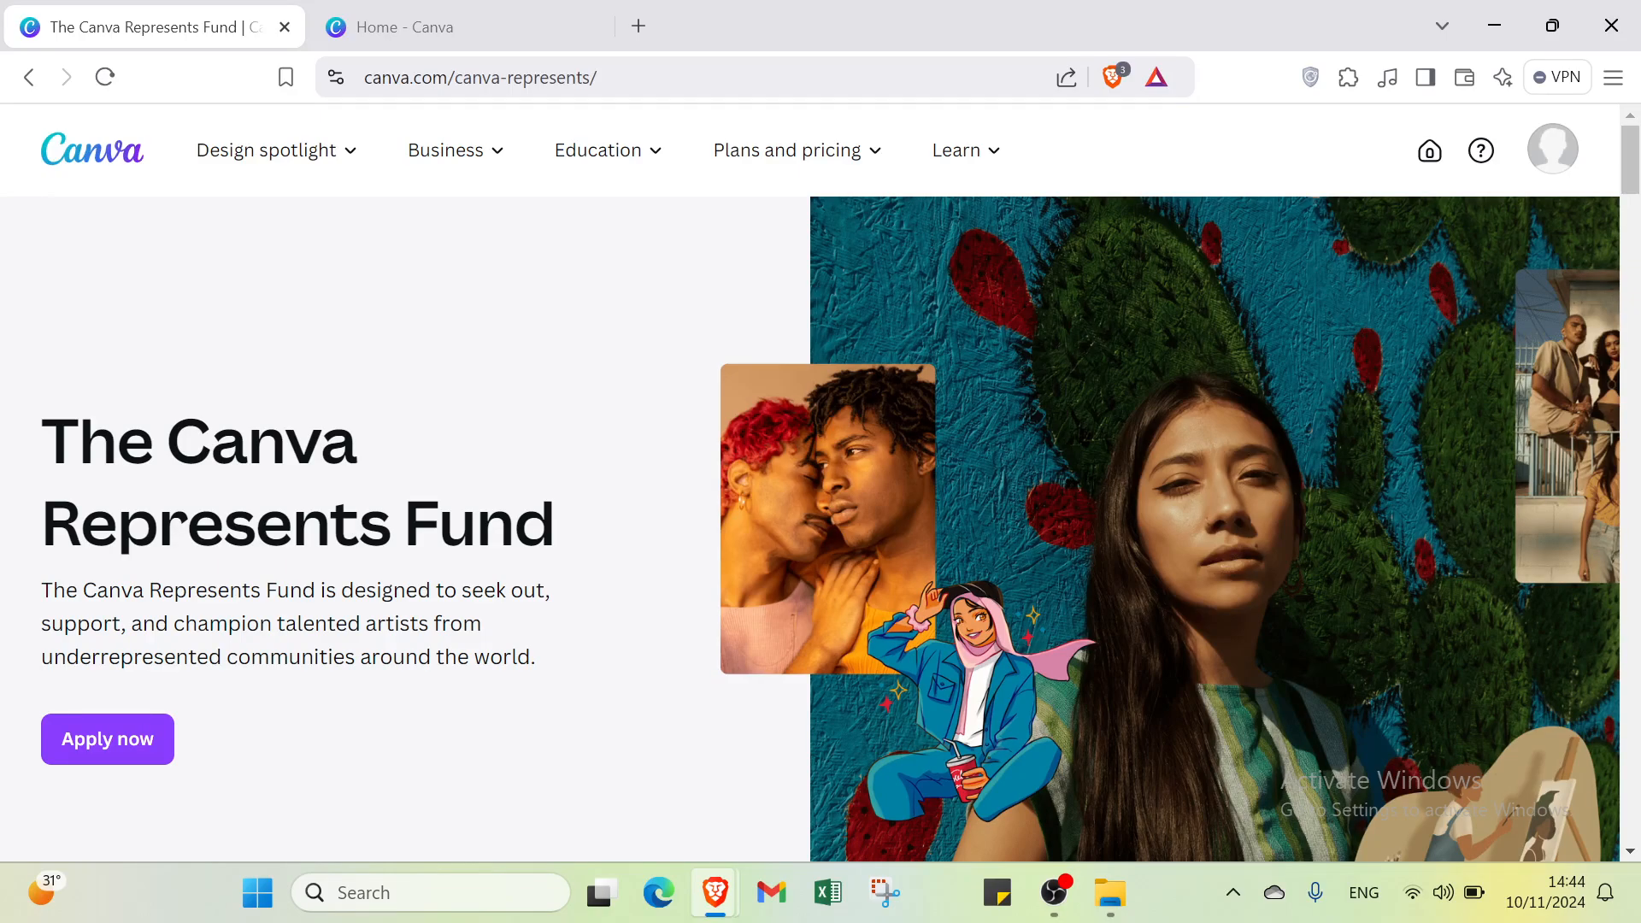
- Examine the Canva Represents Fund page, from its application criteria and diversity commitments through to the artists section
scroll(359, 575, down, 6)
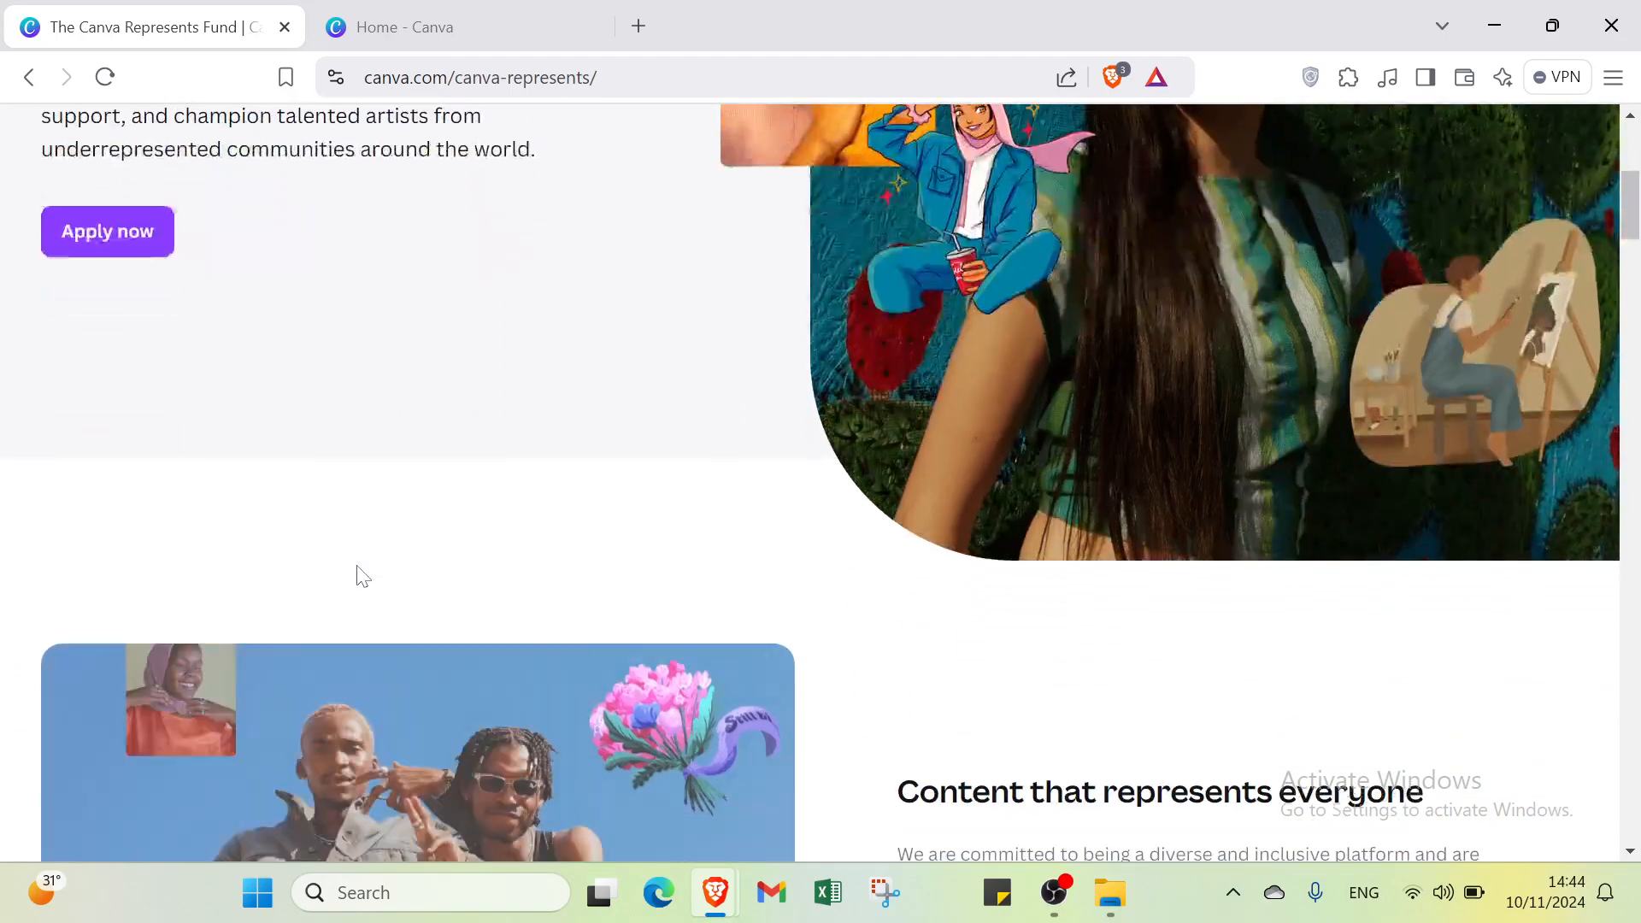
scroll(357, 566, down, 5)
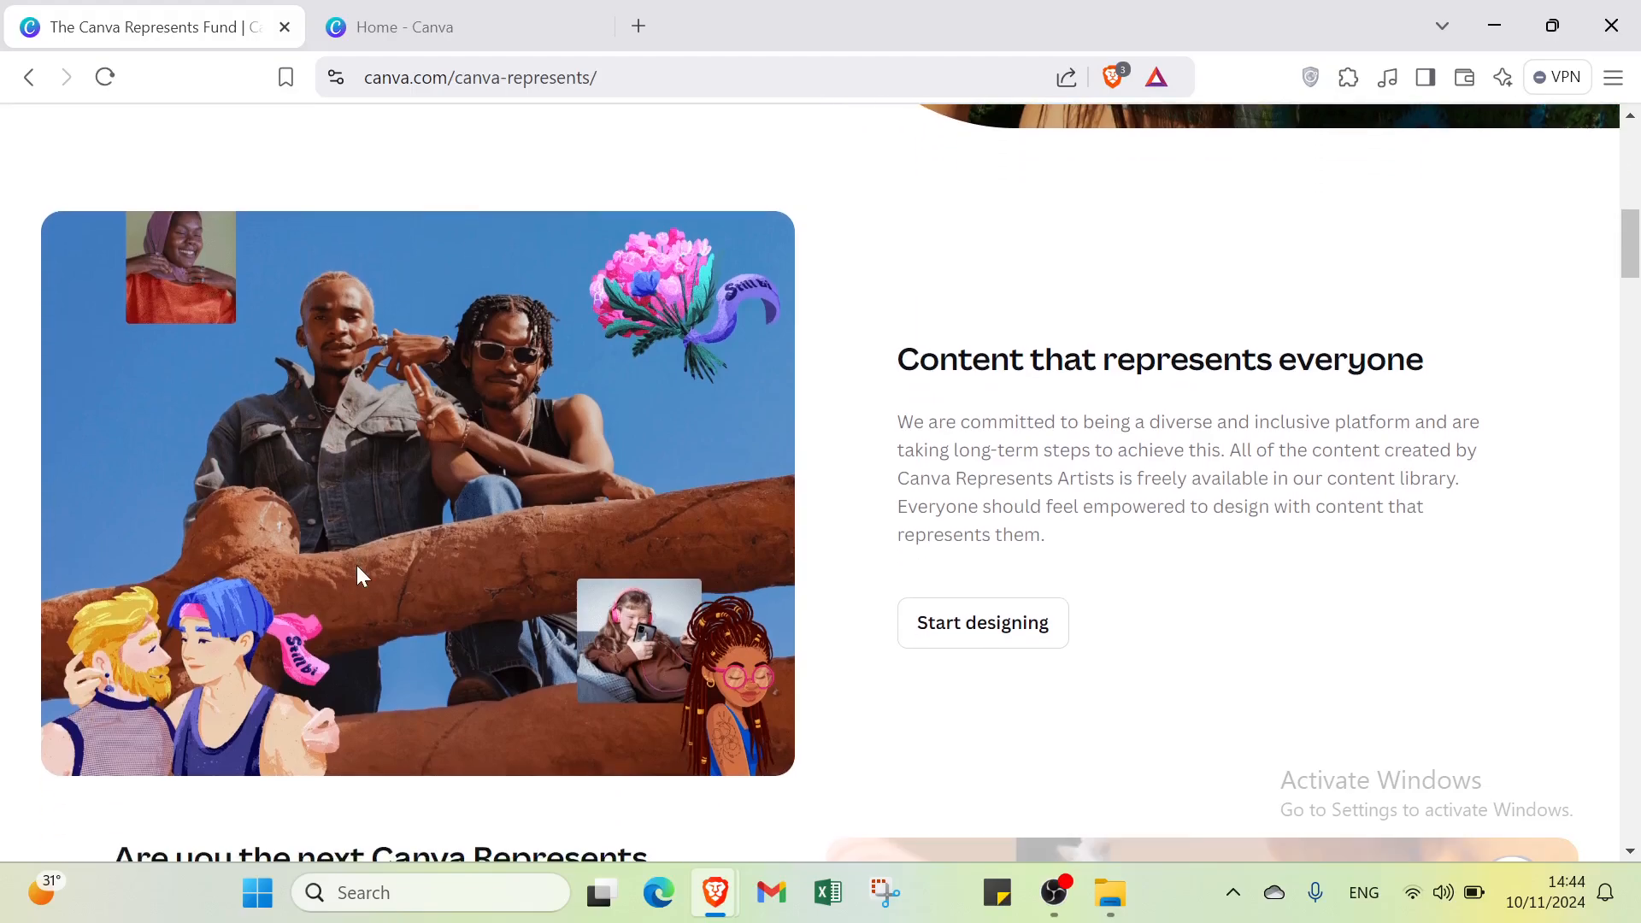
scroll(356, 565, down, 3)
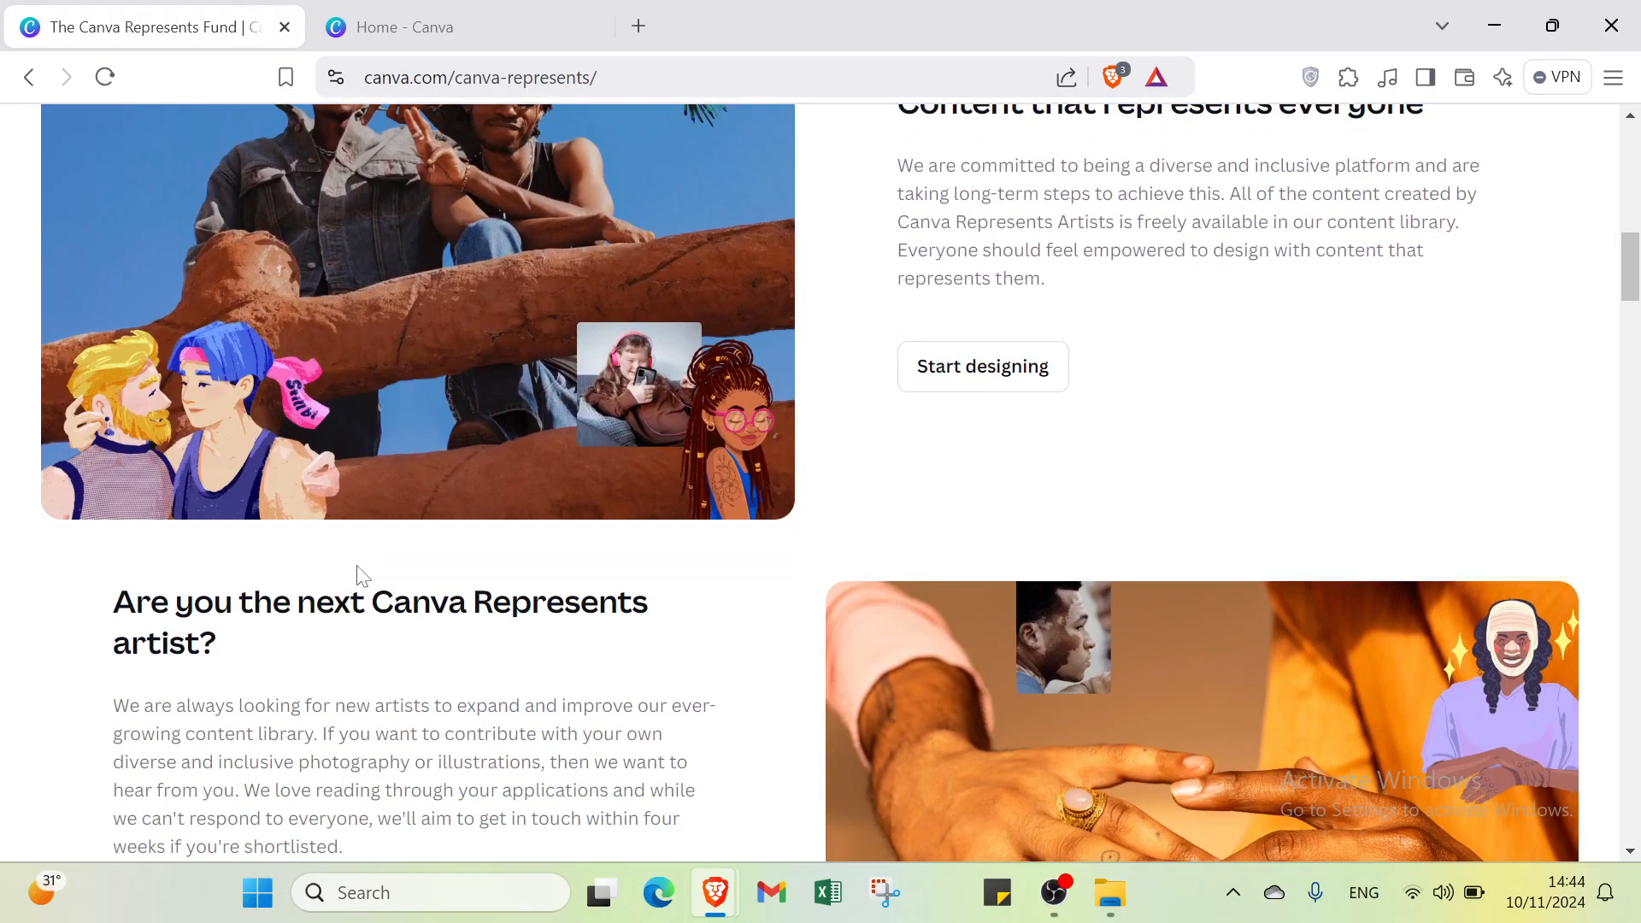
scroll(359, 576, down, 2)
scroll(360, 574, down, 4)
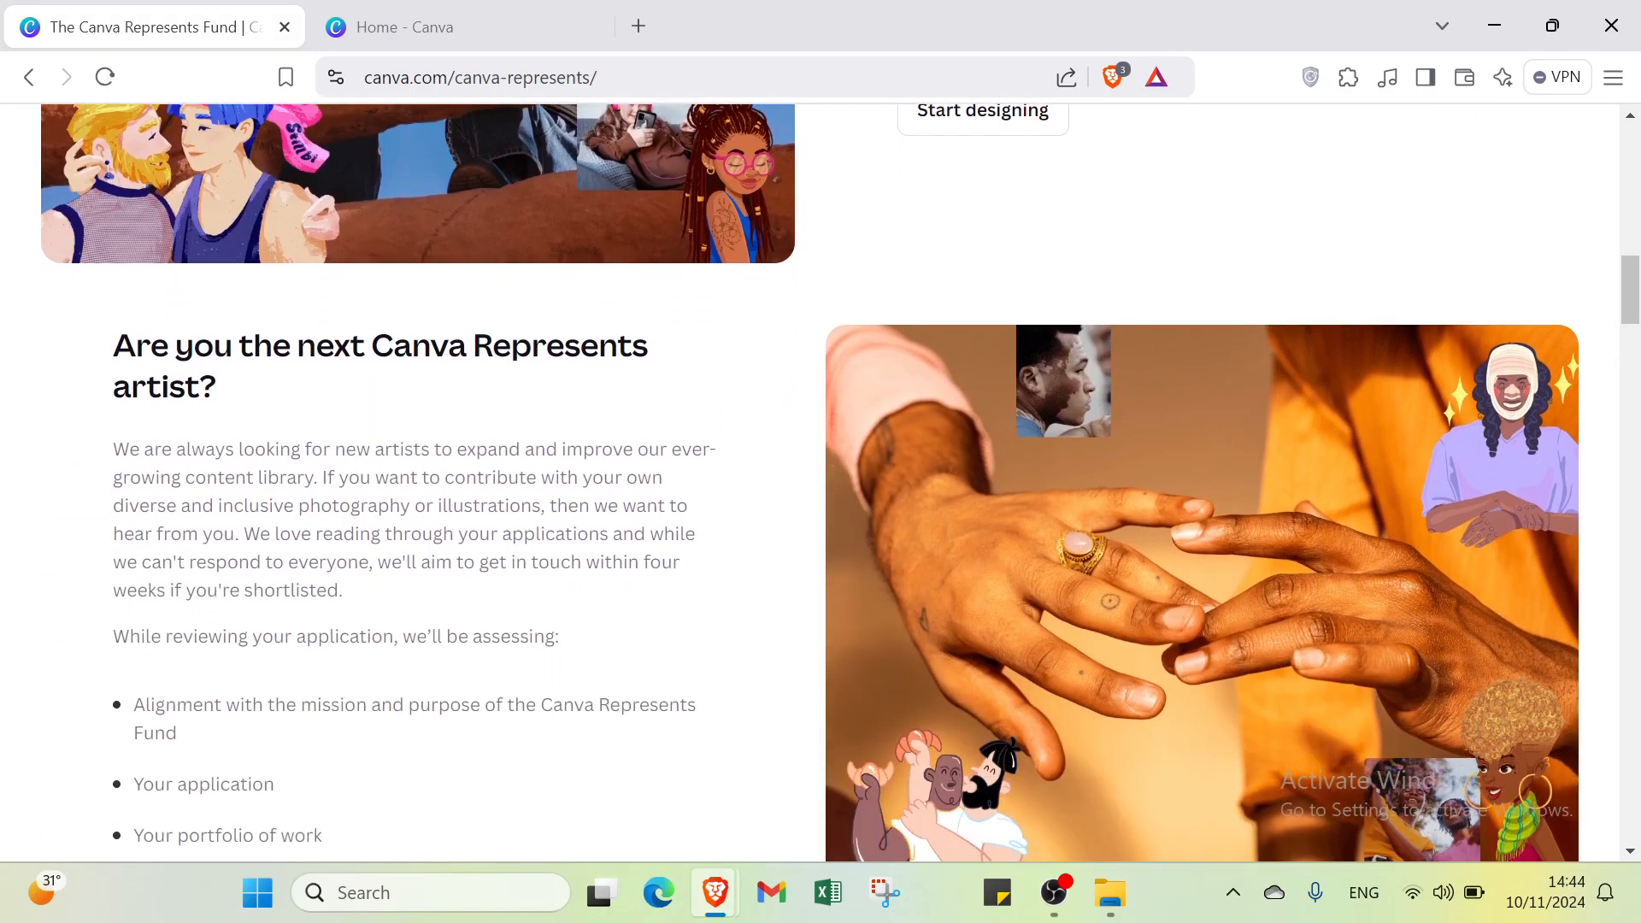
scroll(359, 574, down, 1)
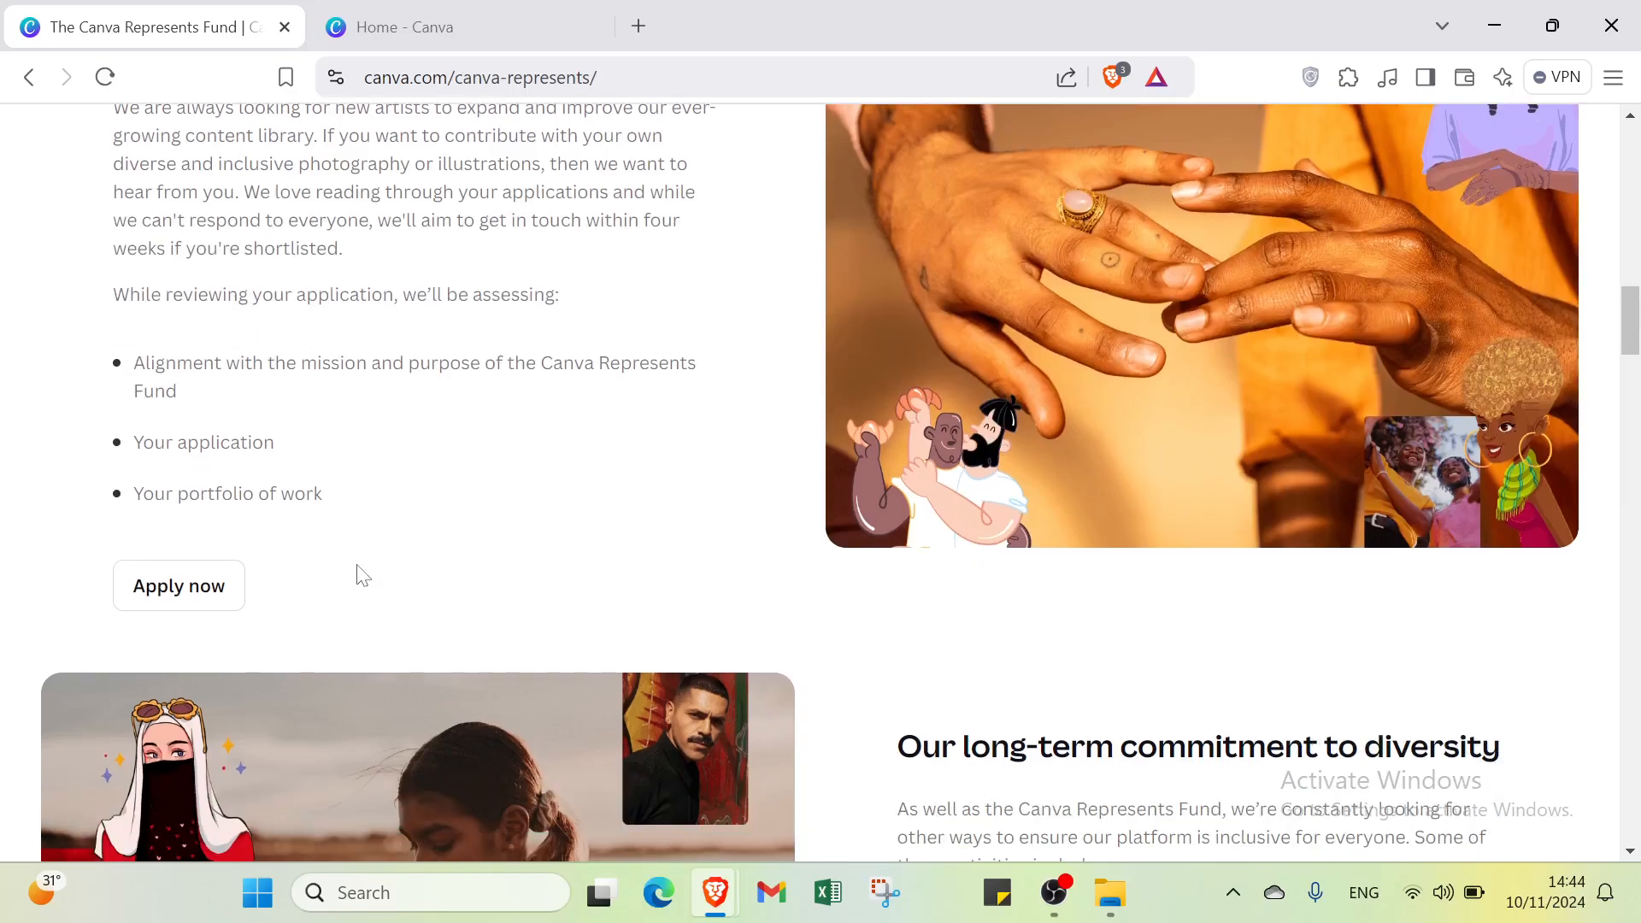
scroll(360, 575, down, 1)
scroll(358, 568, down, 5)
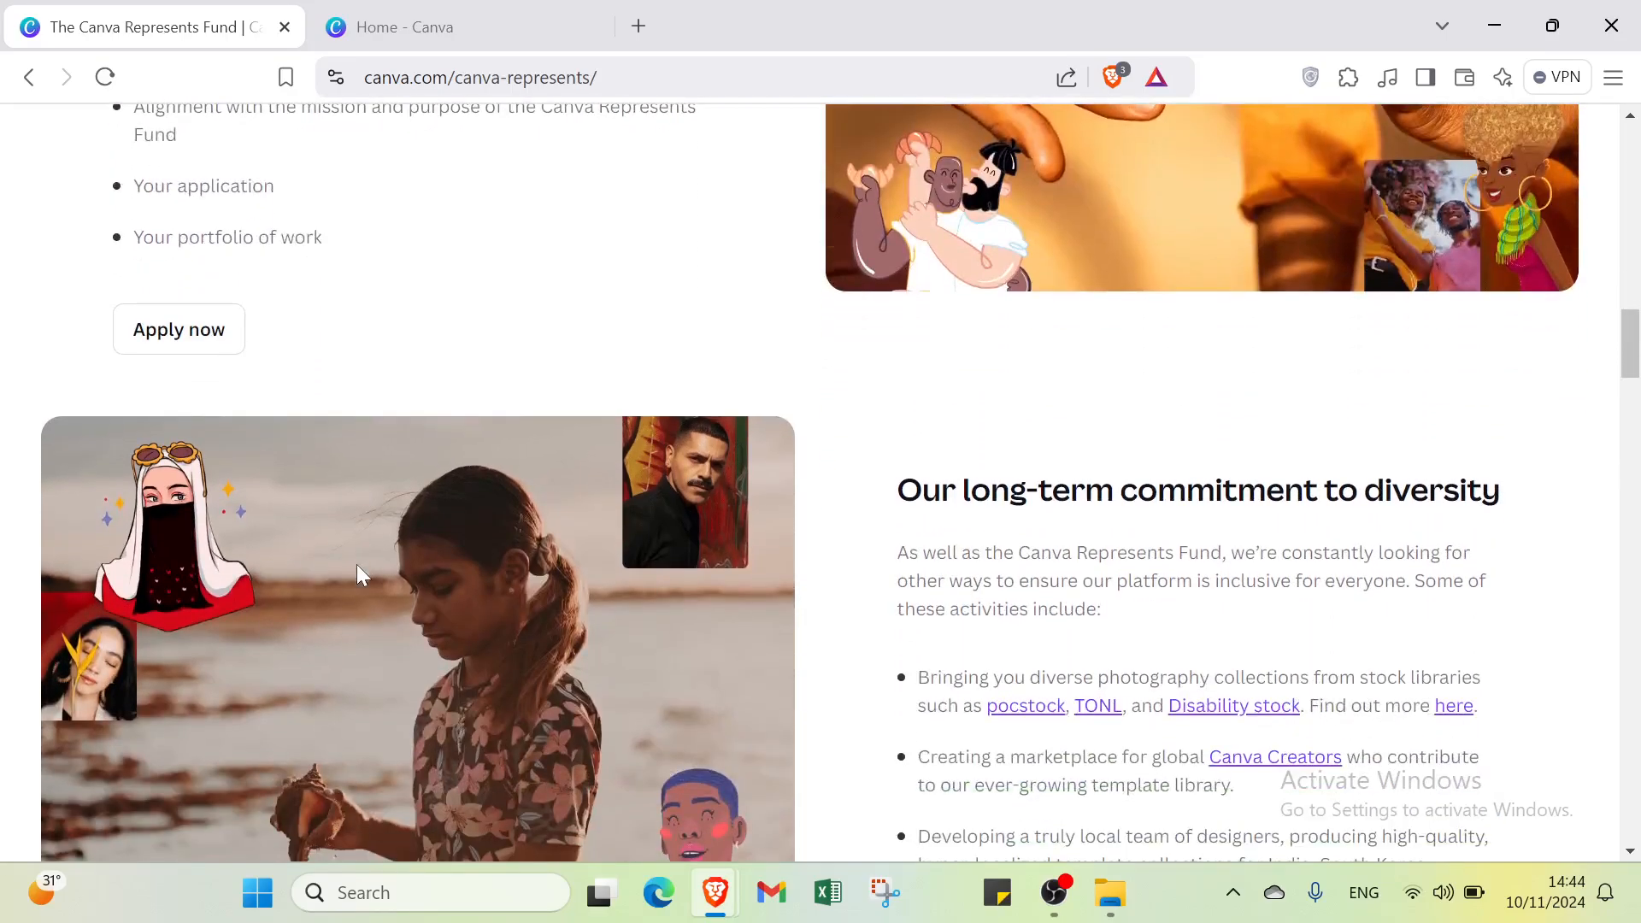
scroll(358, 574, down, 4)
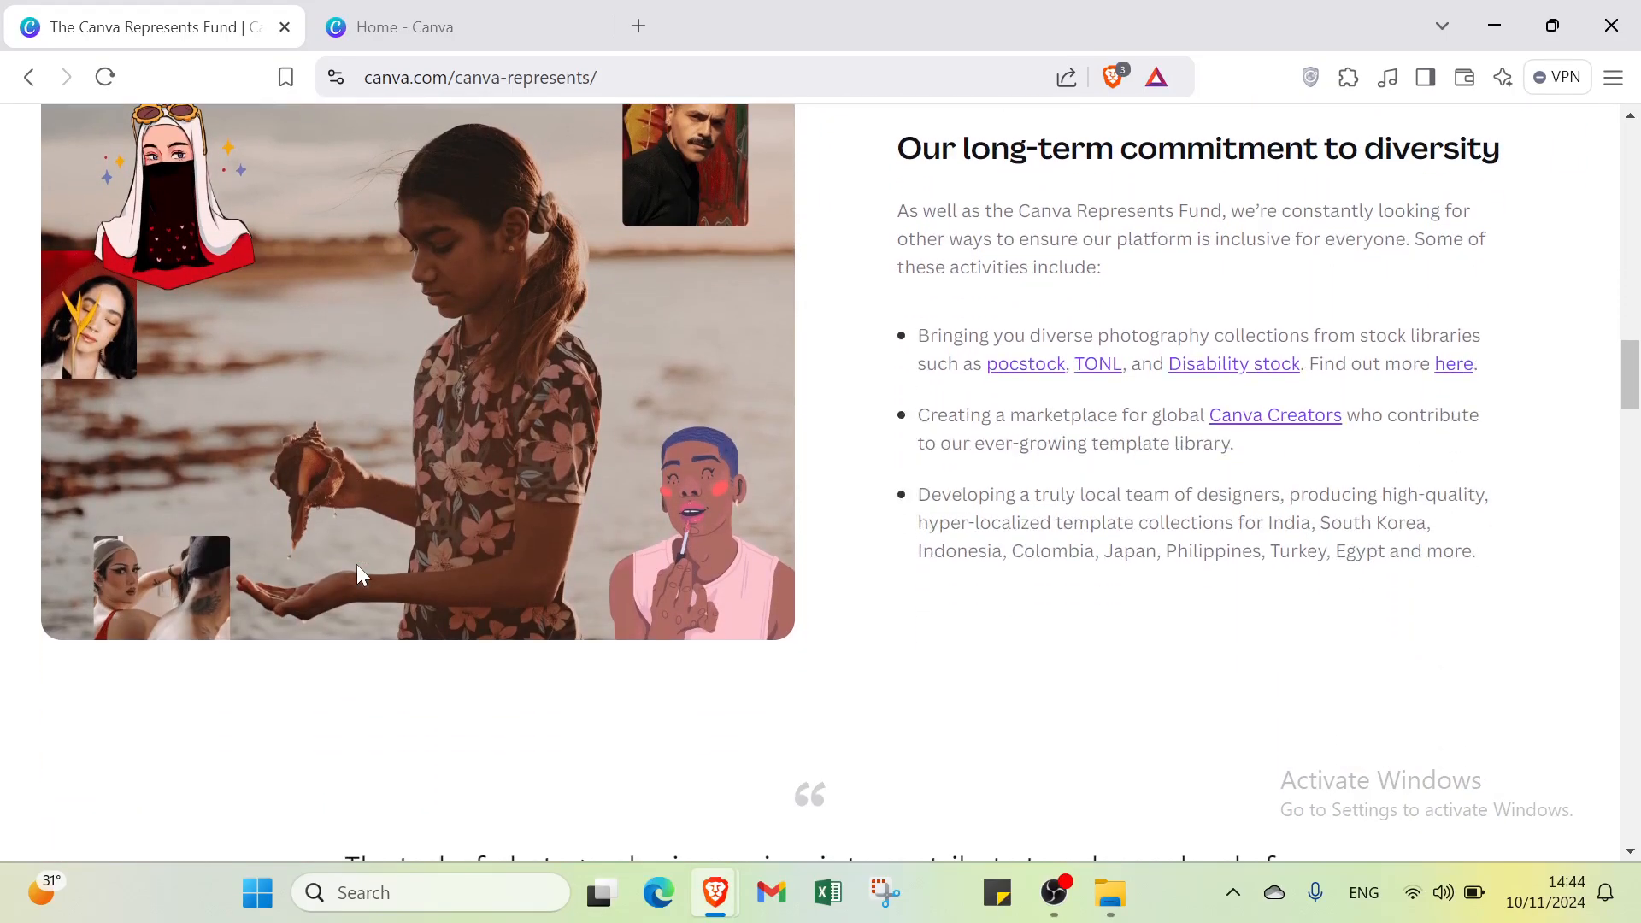
scroll(360, 574, down, 1)
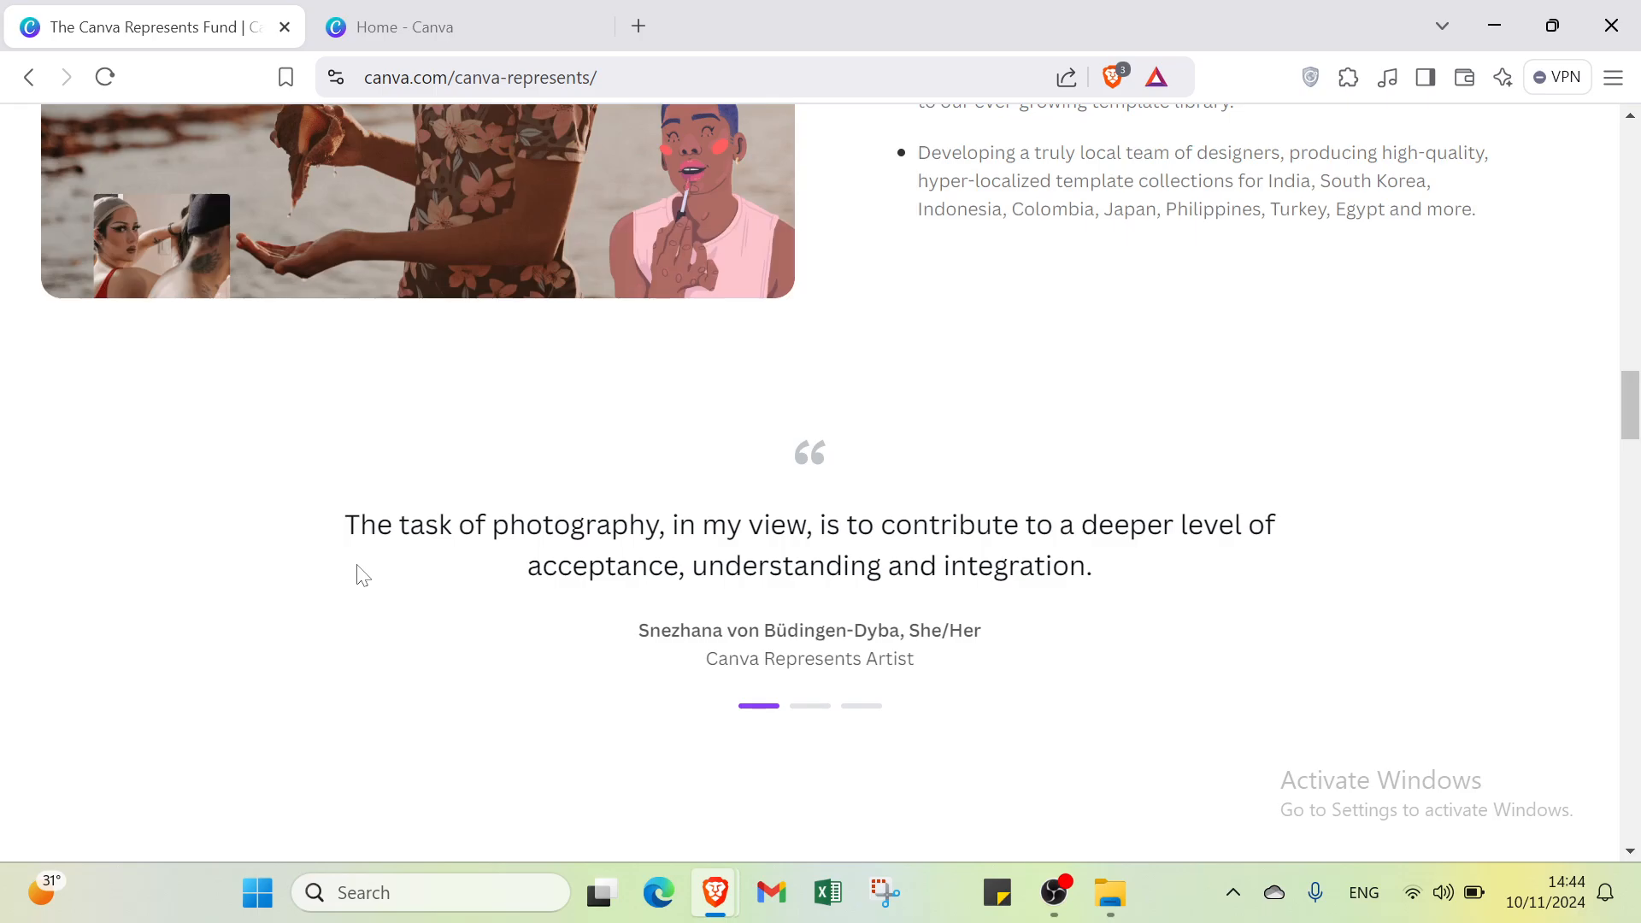
scroll(359, 575, down, 2)
scroll(364, 574, down, 1)
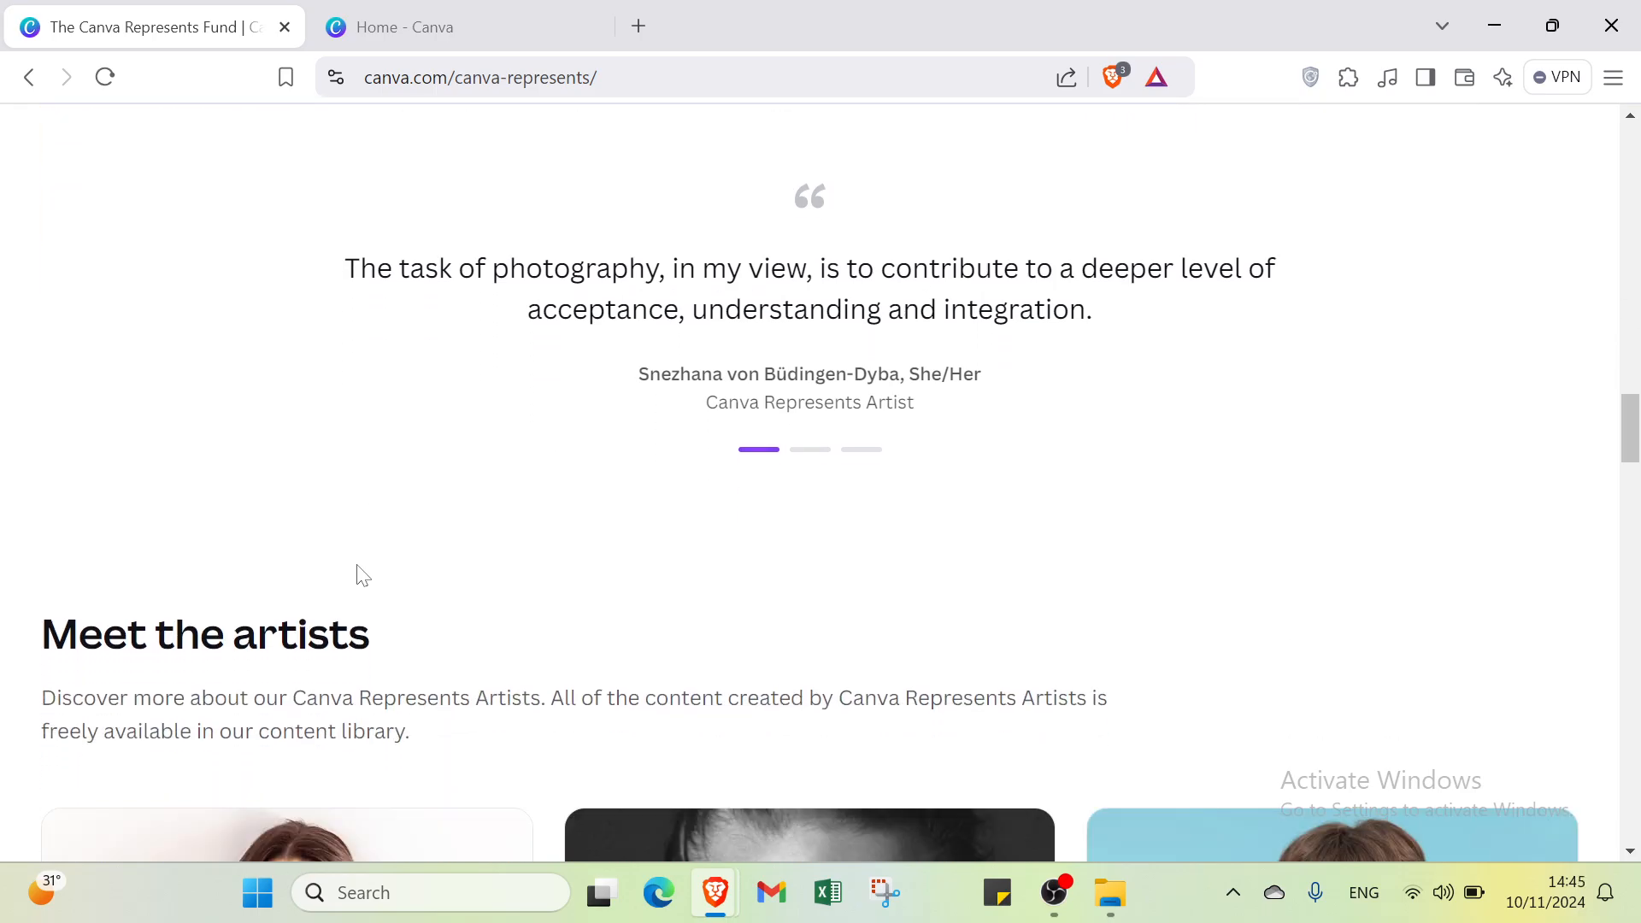
scroll(360, 574, down, 1)
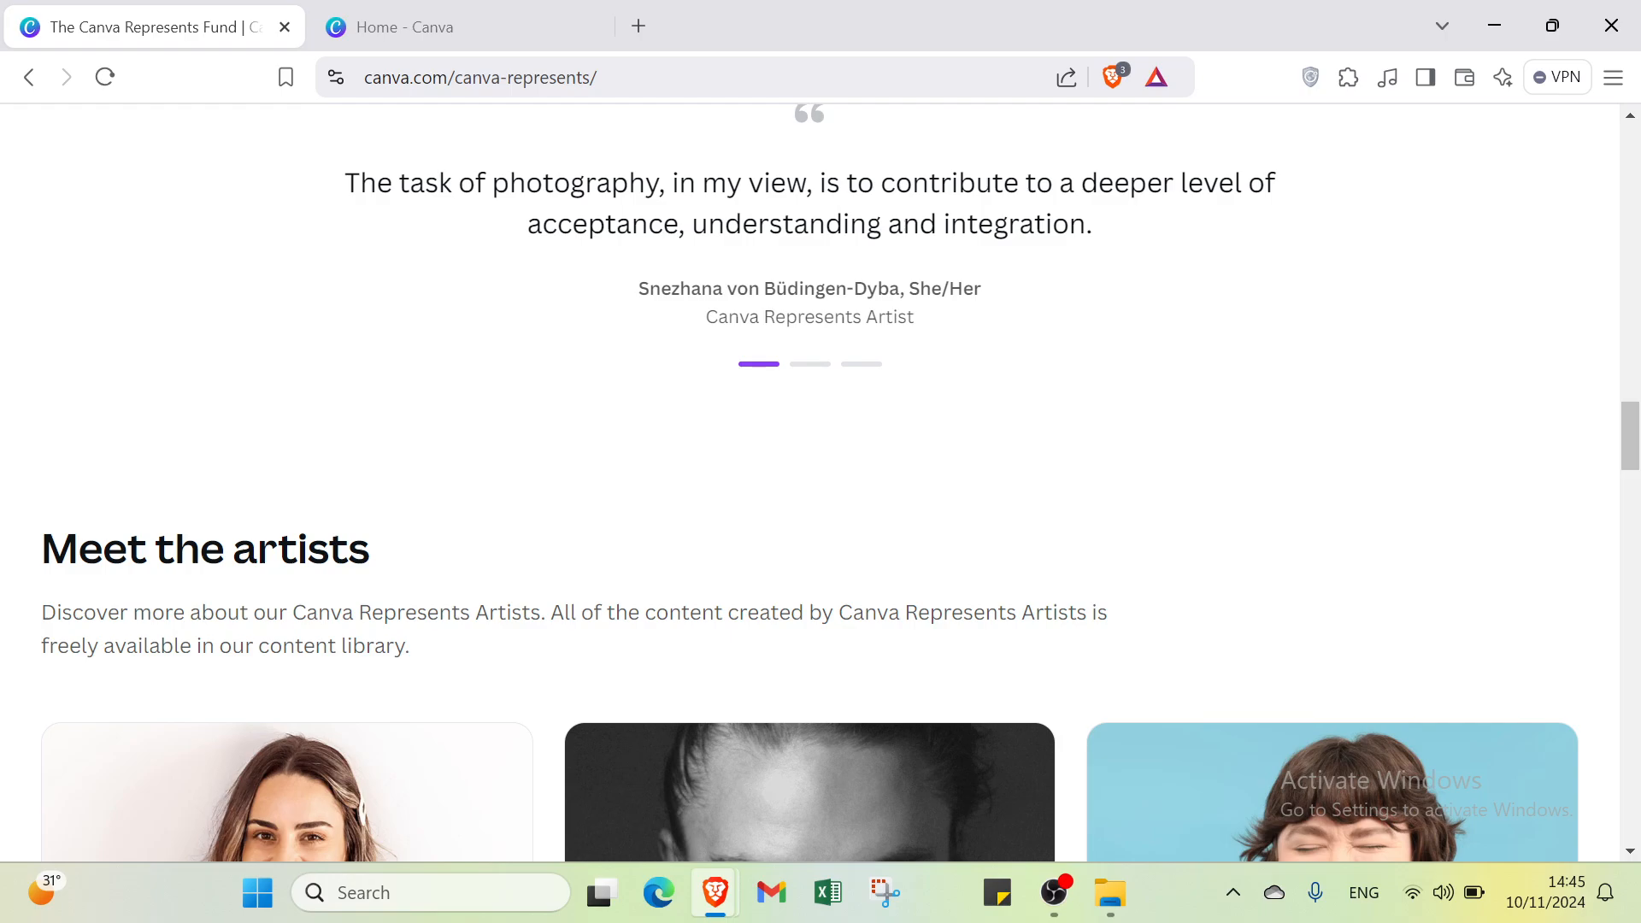
scroll(360, 576, down, 2)
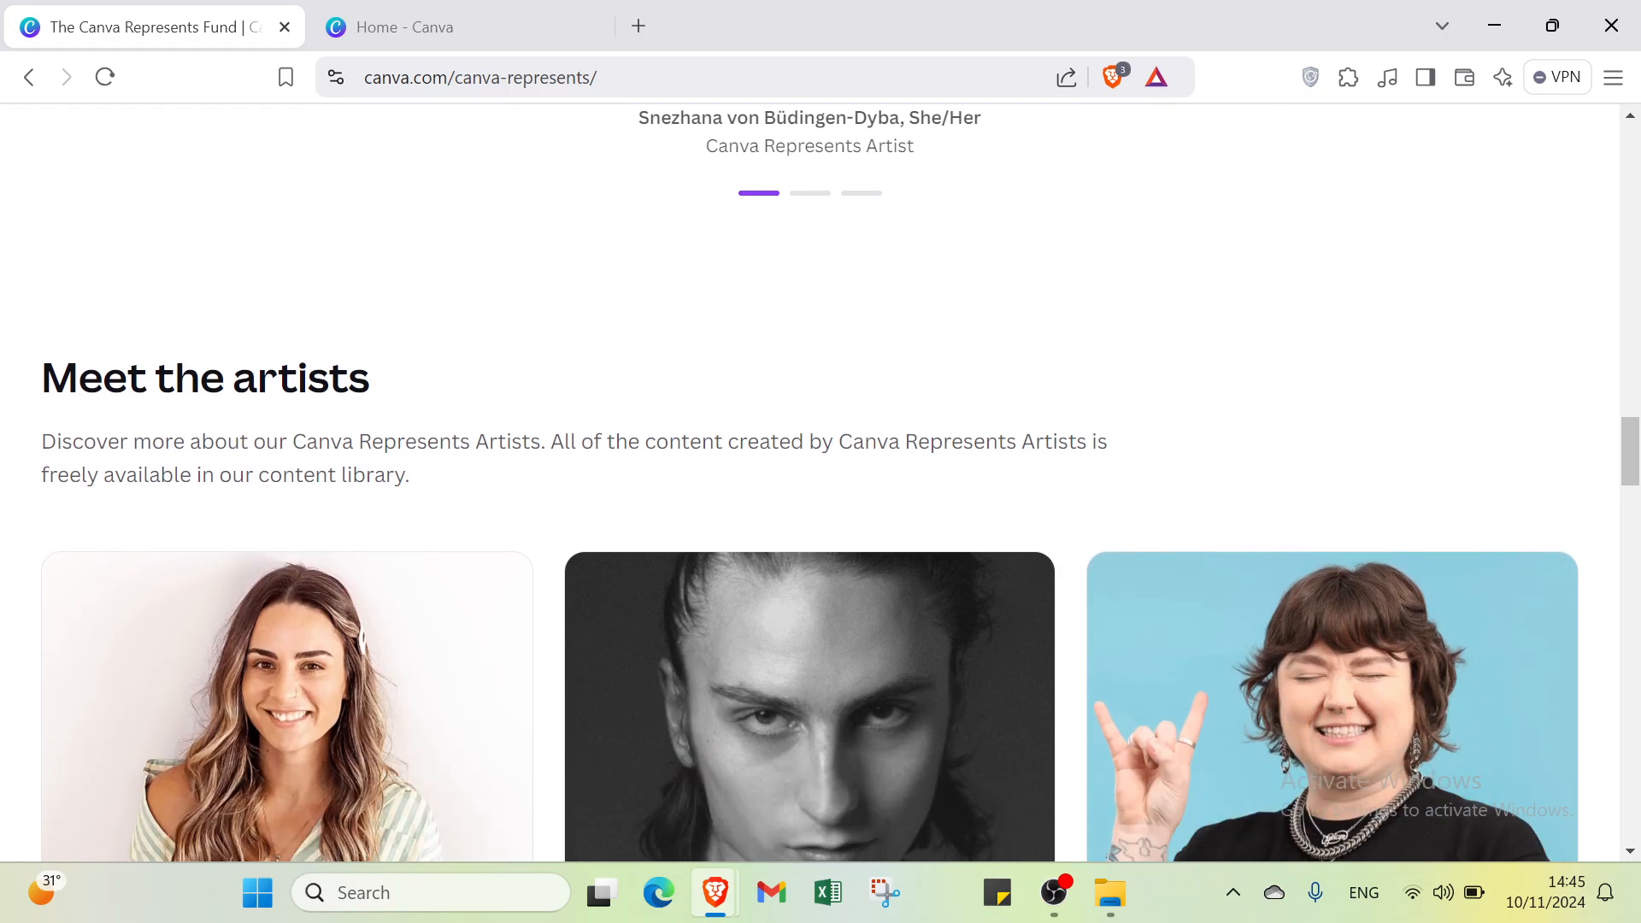
scroll(358, 577, down, 1)
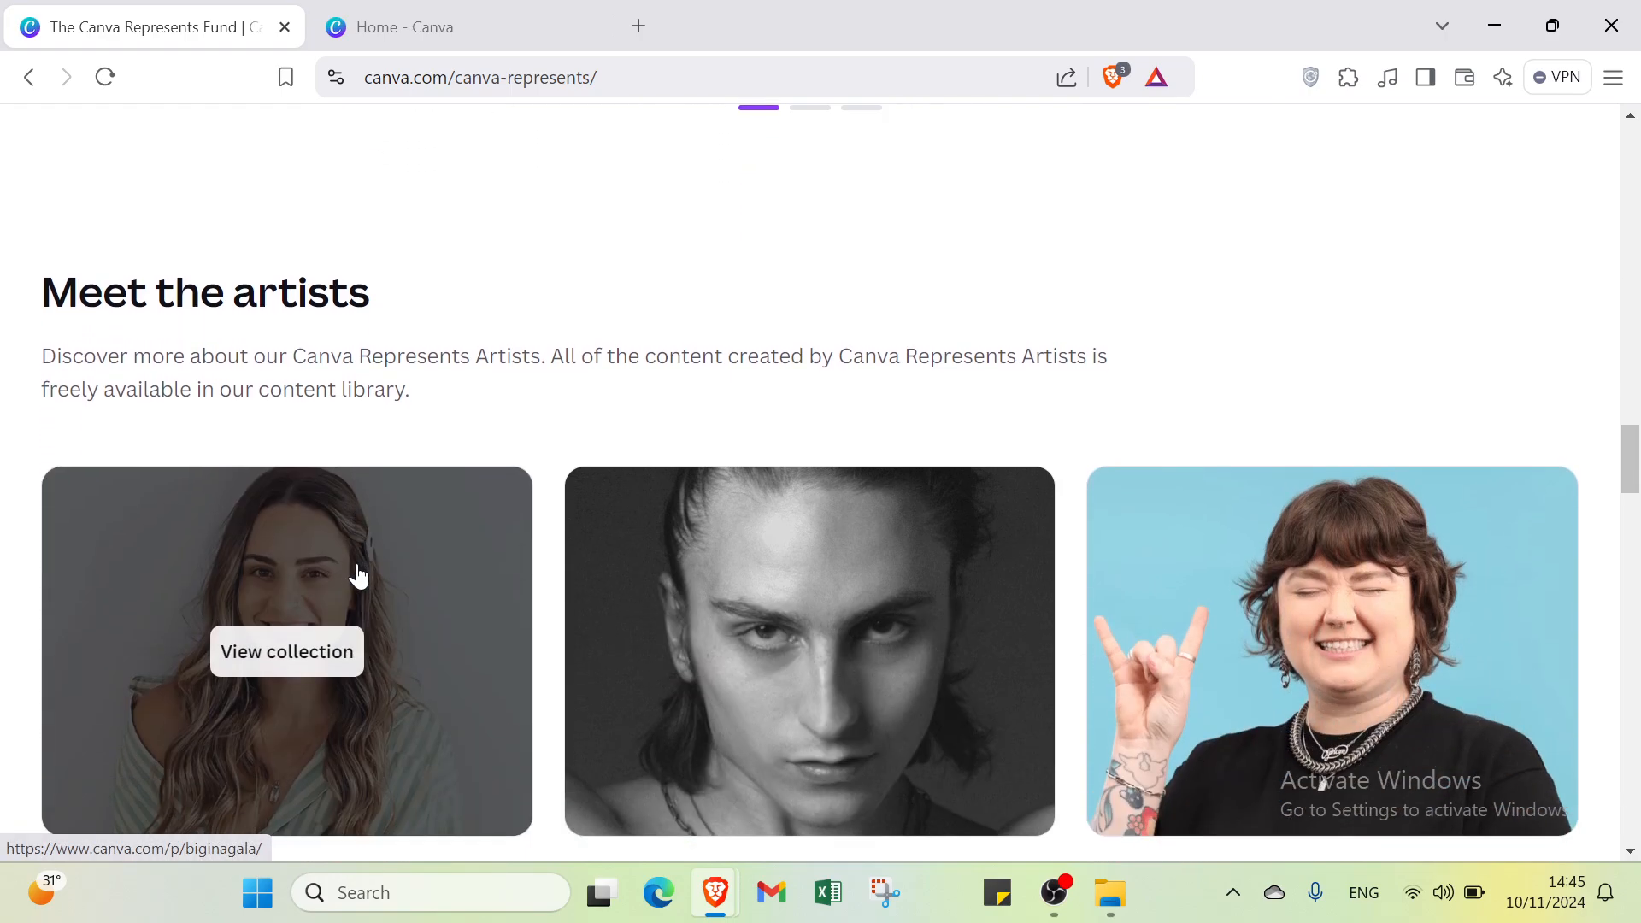
scroll(443, 513, up, 15)
scroll(446, 514, up, 15)
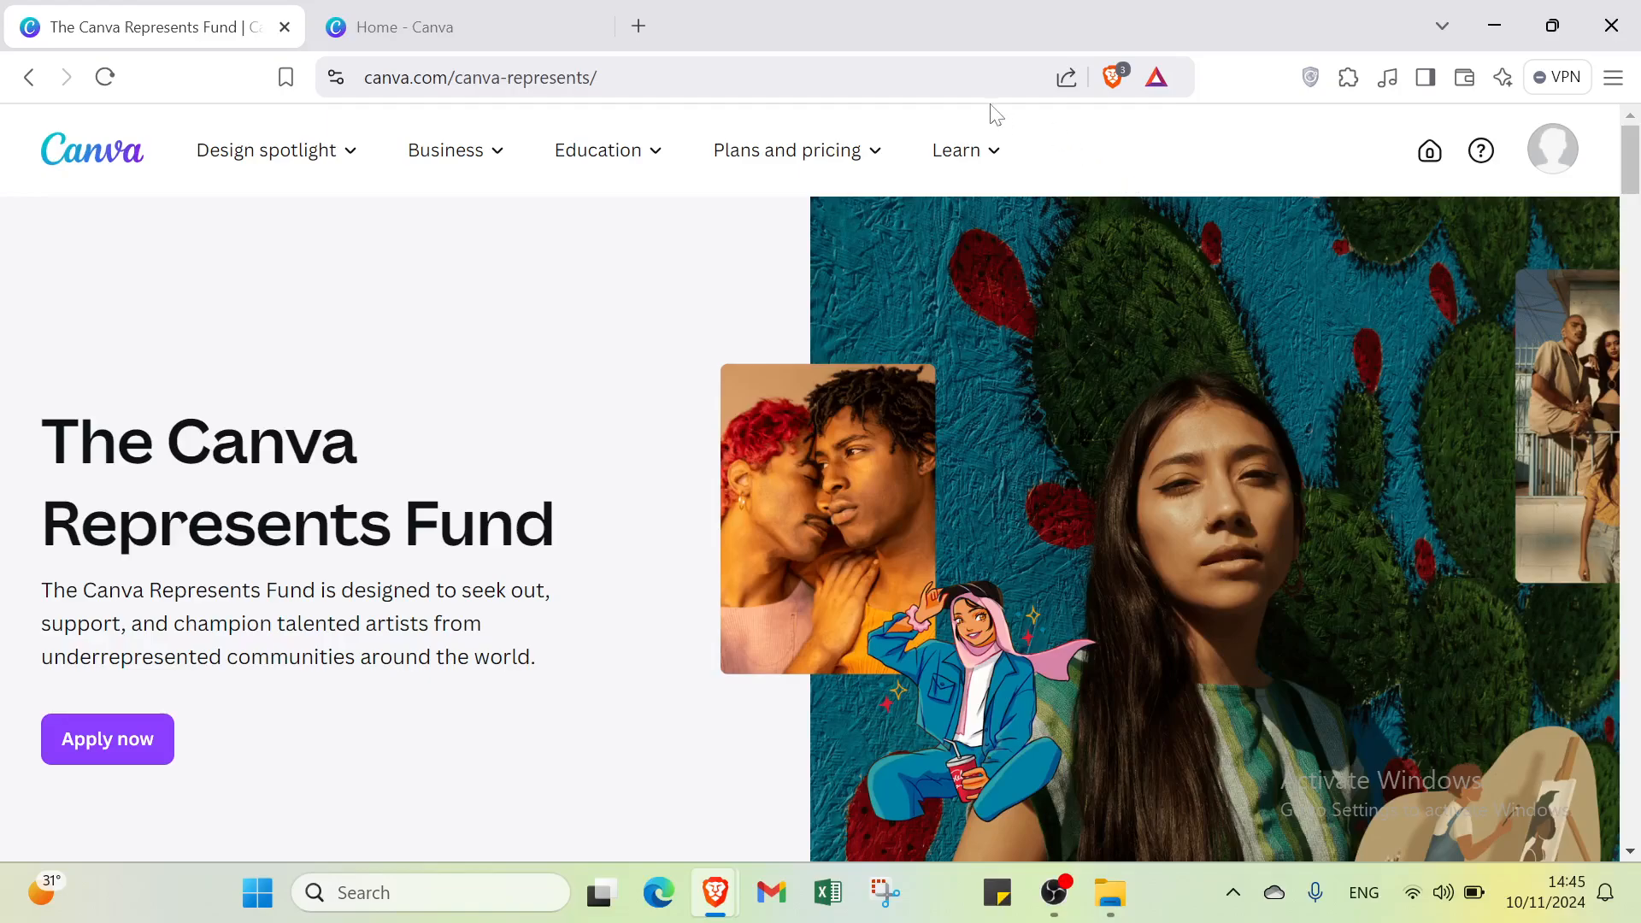
click(425, 26)
click(214, 26)
mouse_move(274, 150)
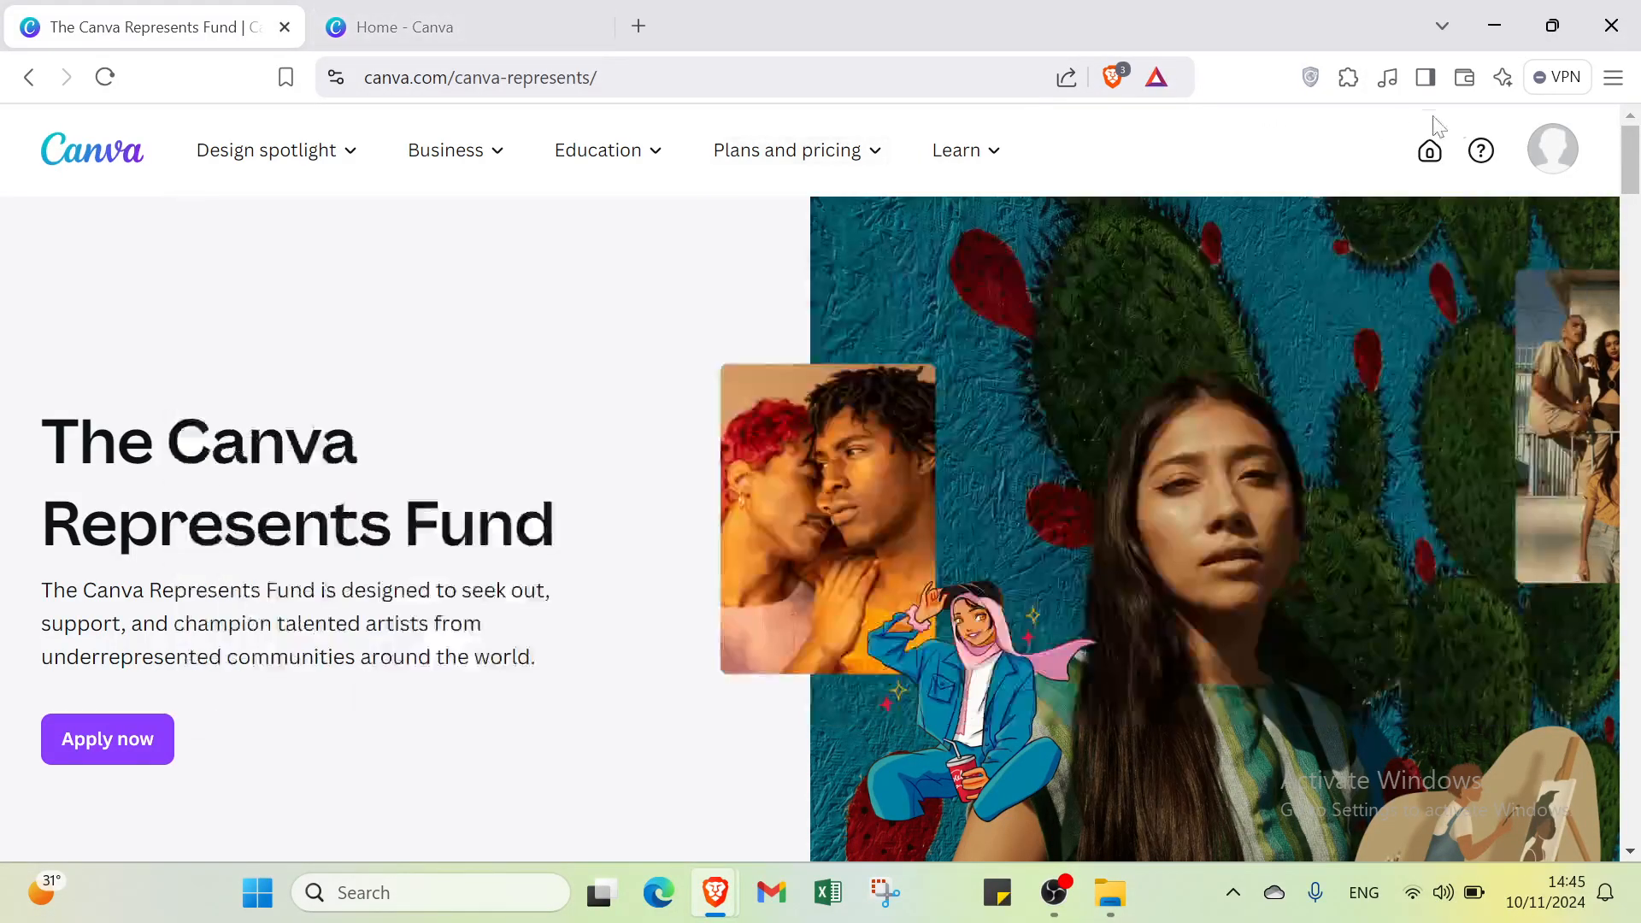
click(1537, 177)
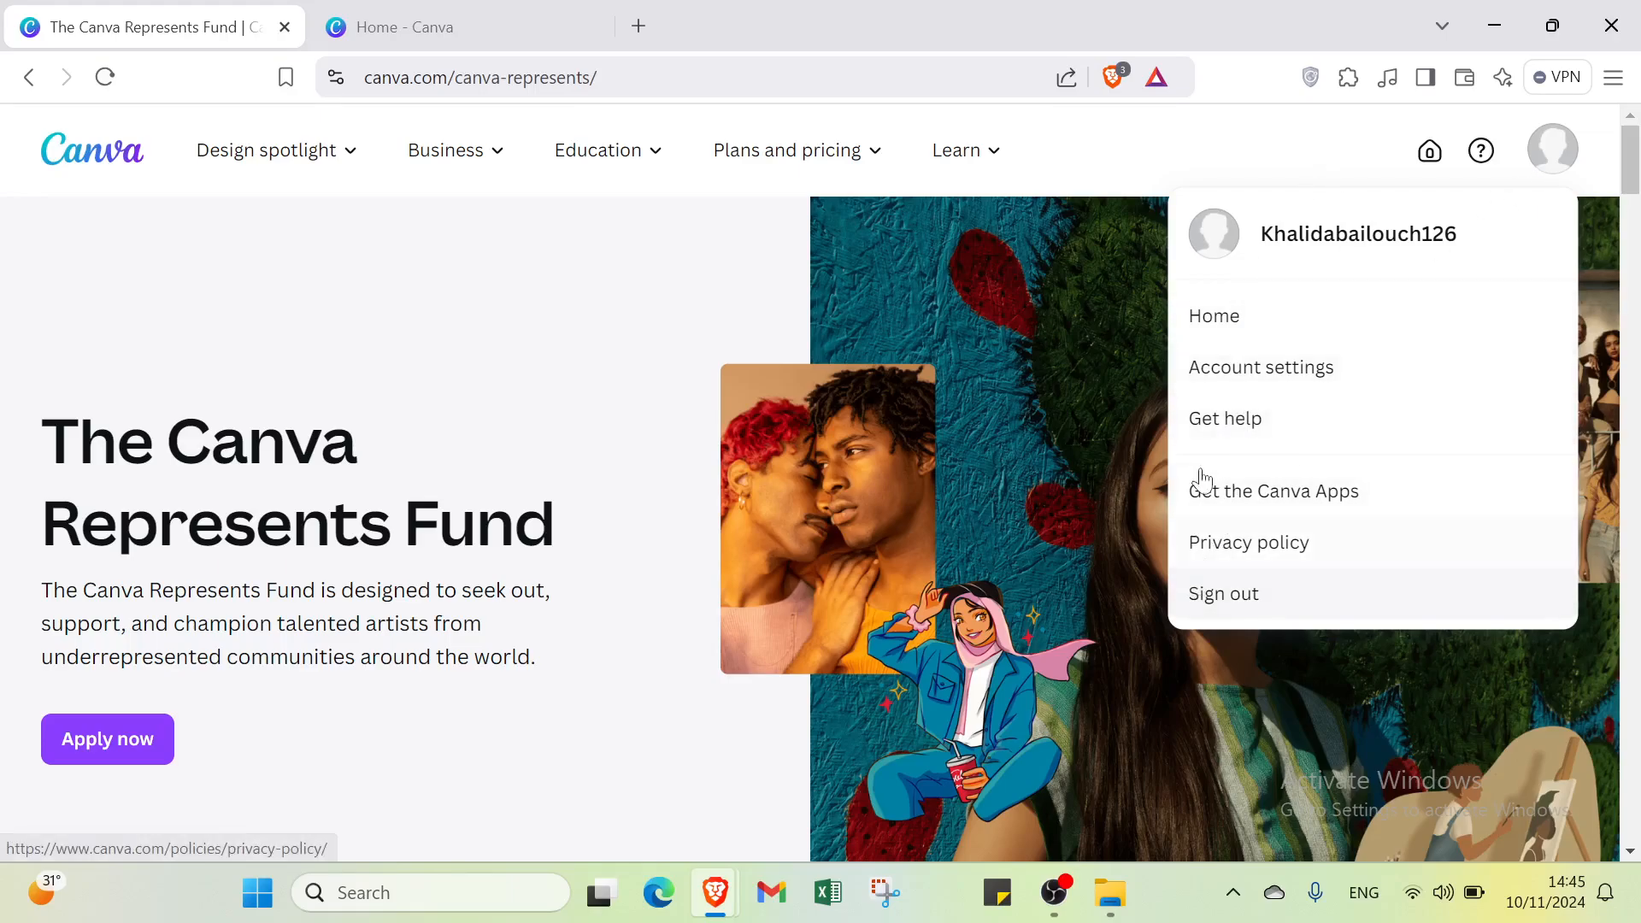
click(1145, 170)
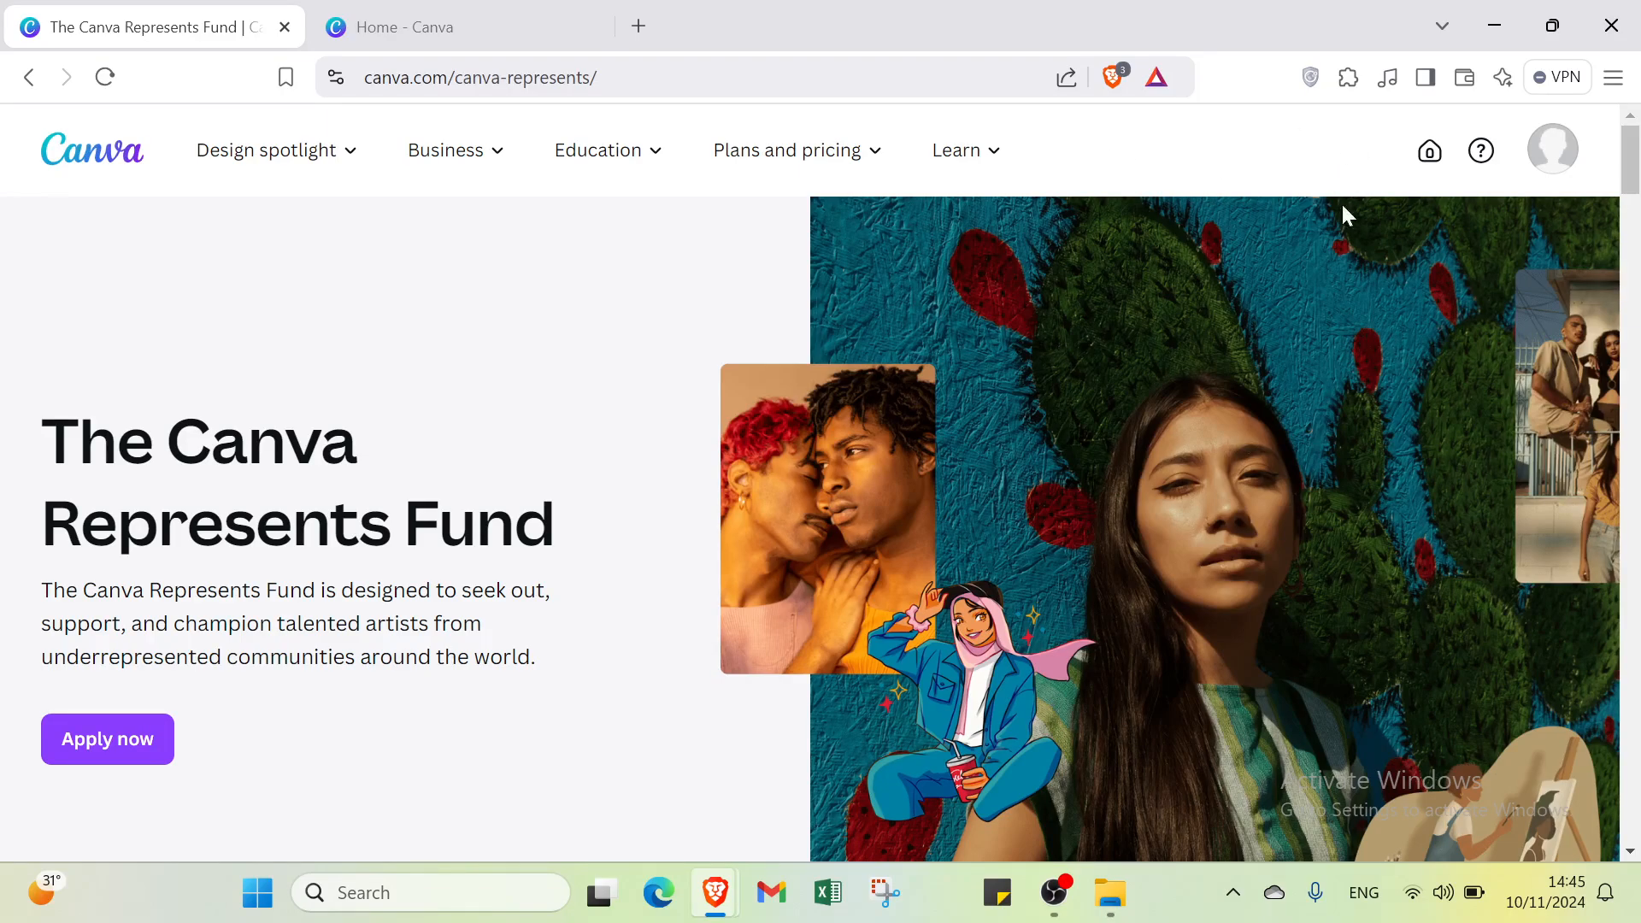
click(1538, 171)
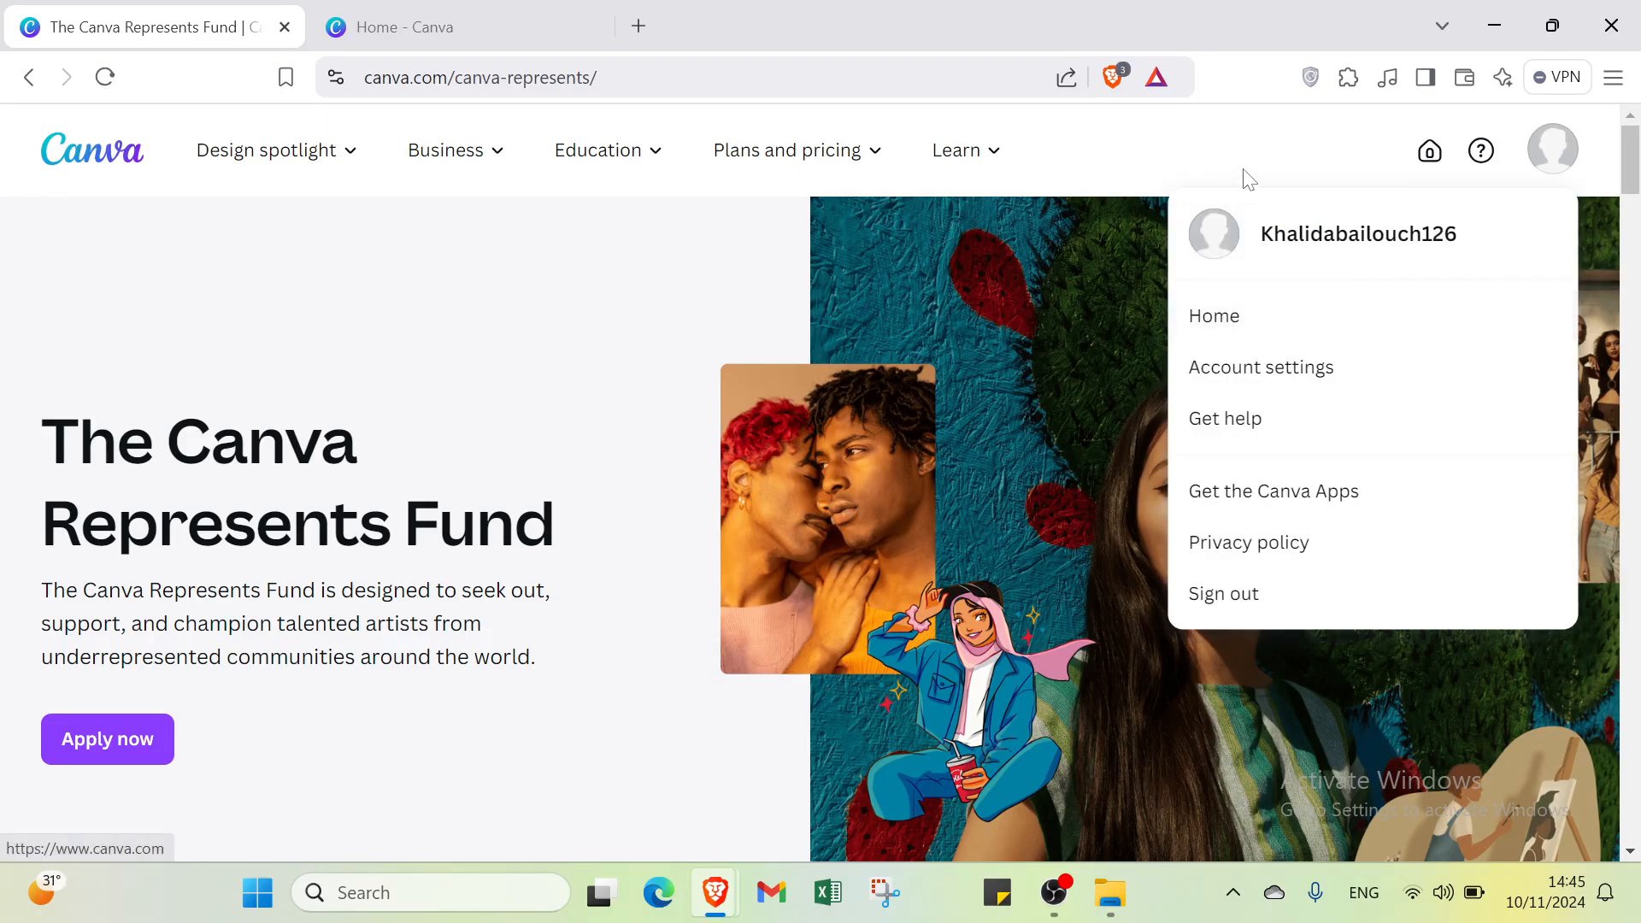
click(1166, 170)
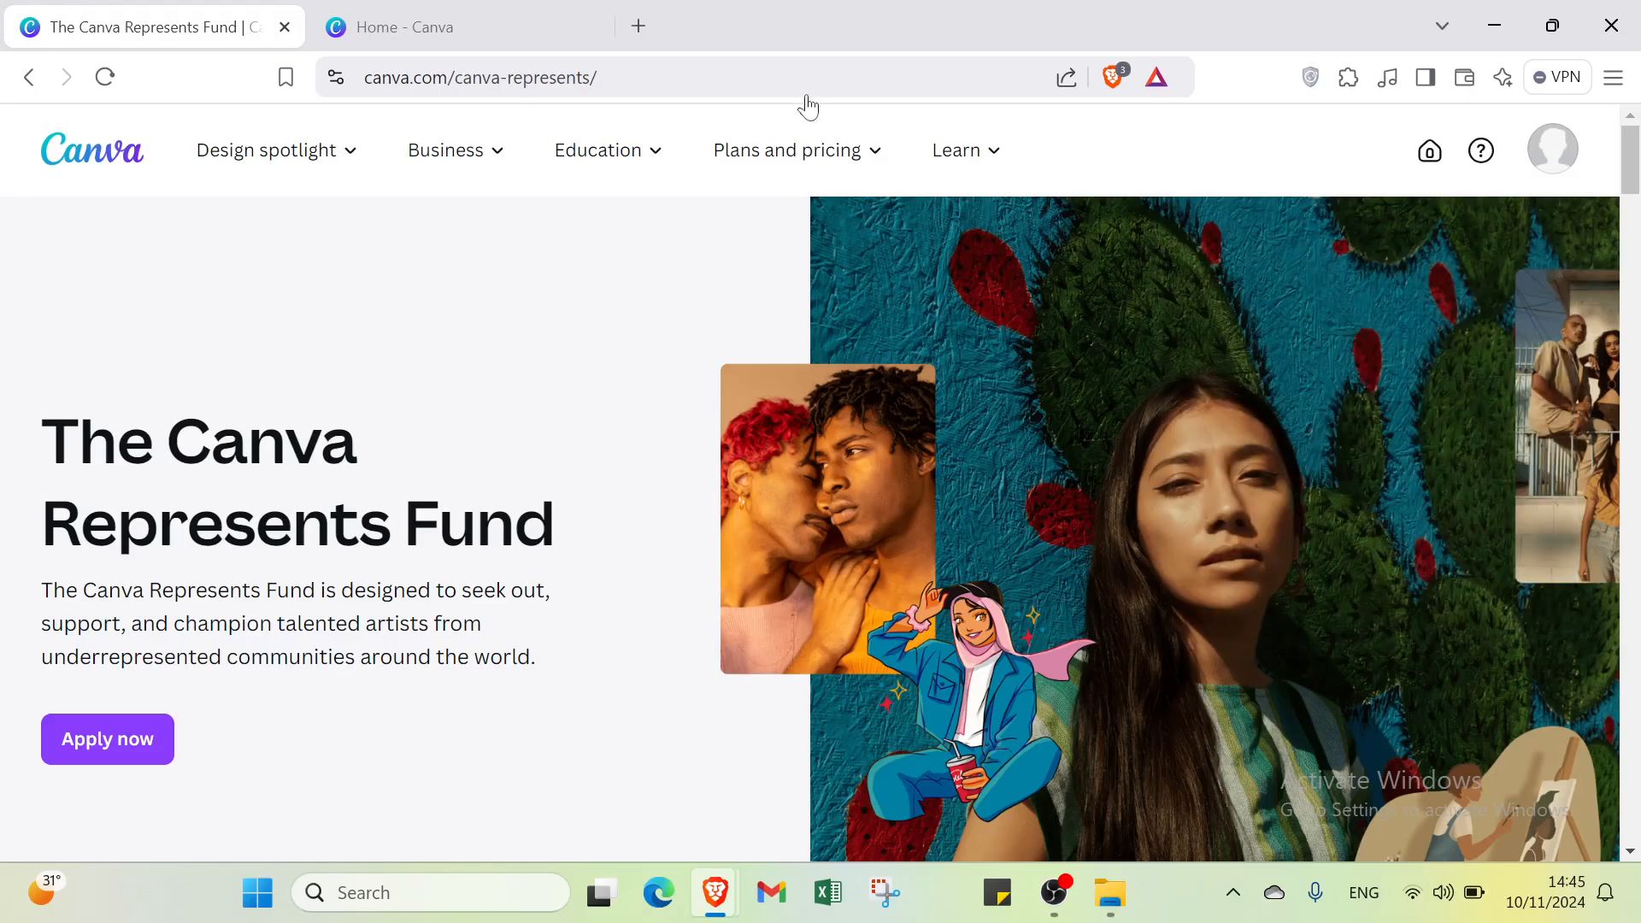
- Switch to the open Canva home page and look over its design types and recent designs
click(407, 21)
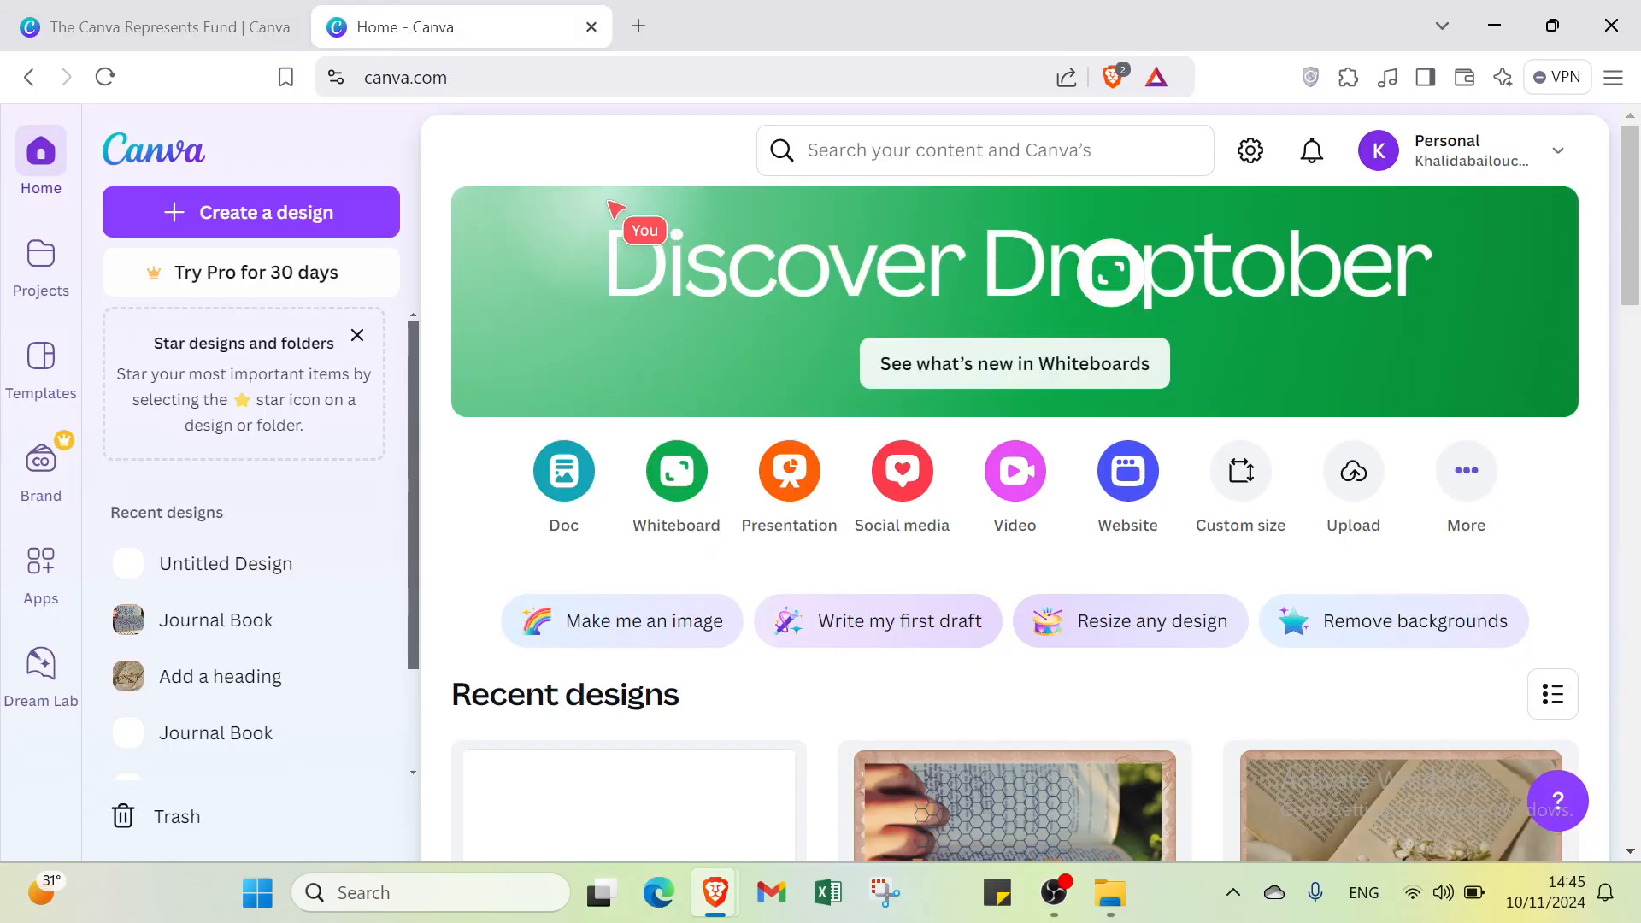
scroll(761, 286, down, 2)
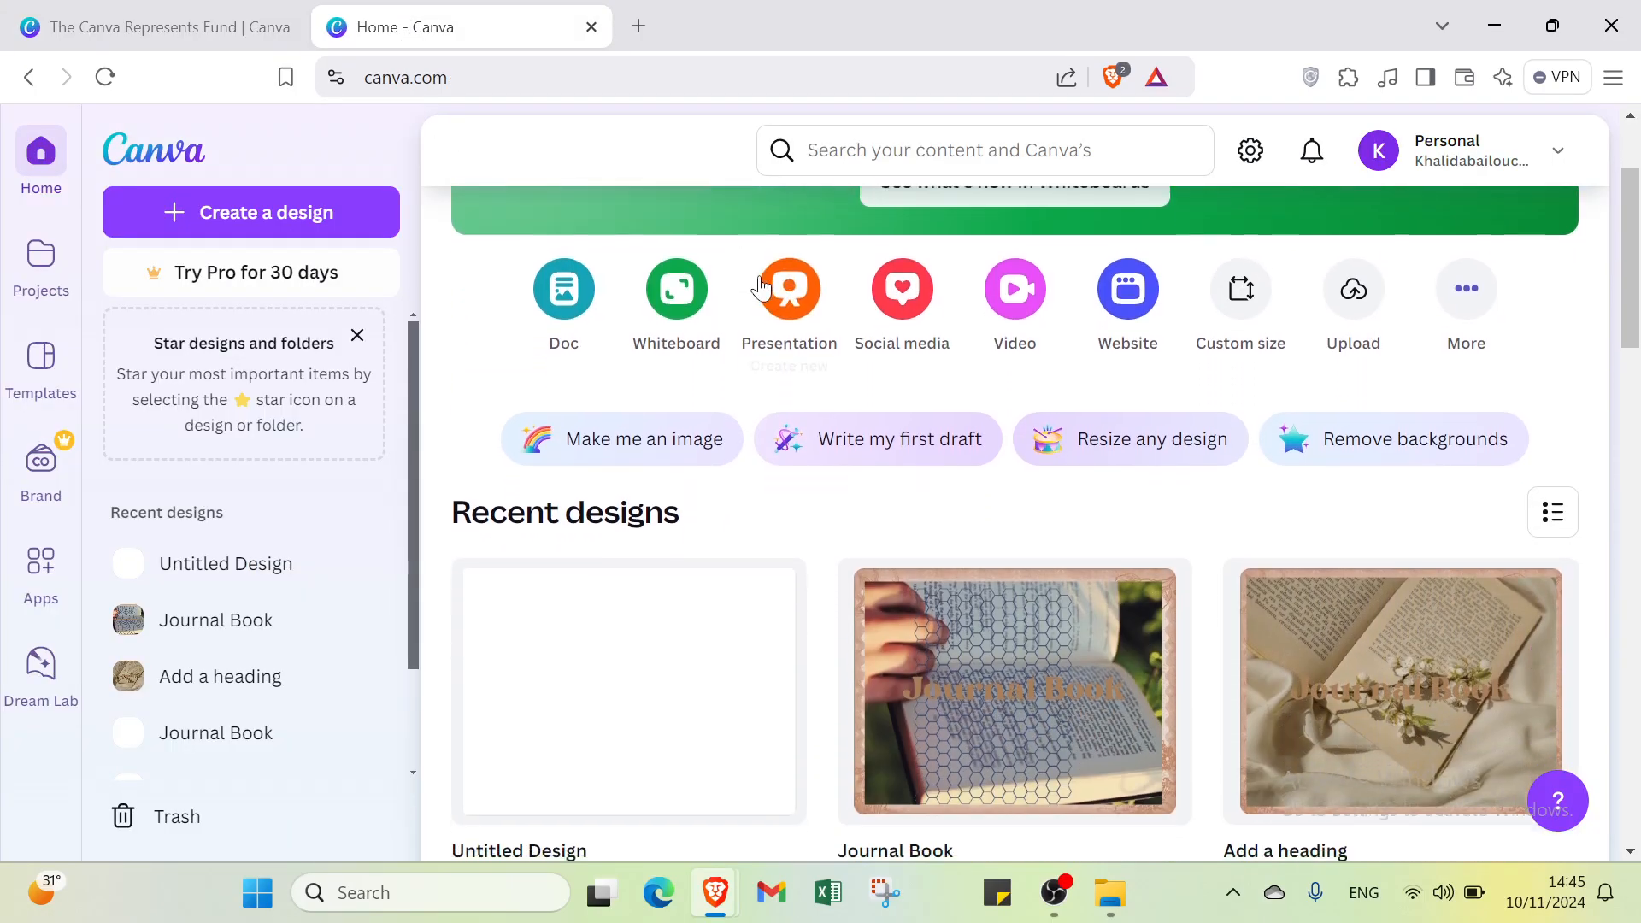
scroll(761, 286, up, 2)
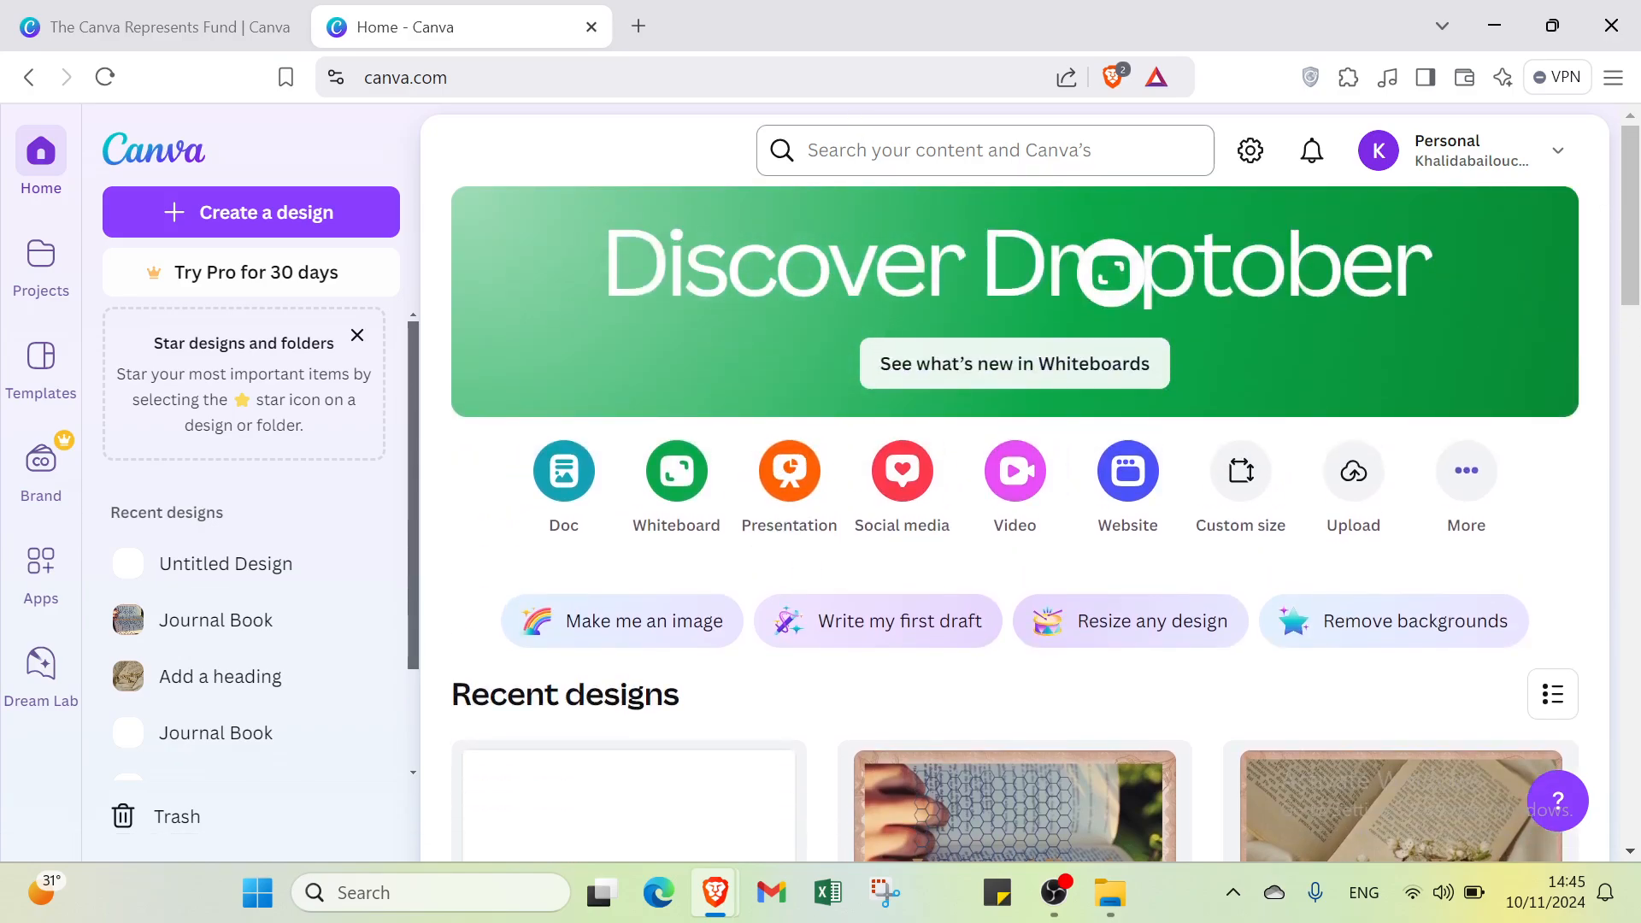
click(854, 150)
click(732, 161)
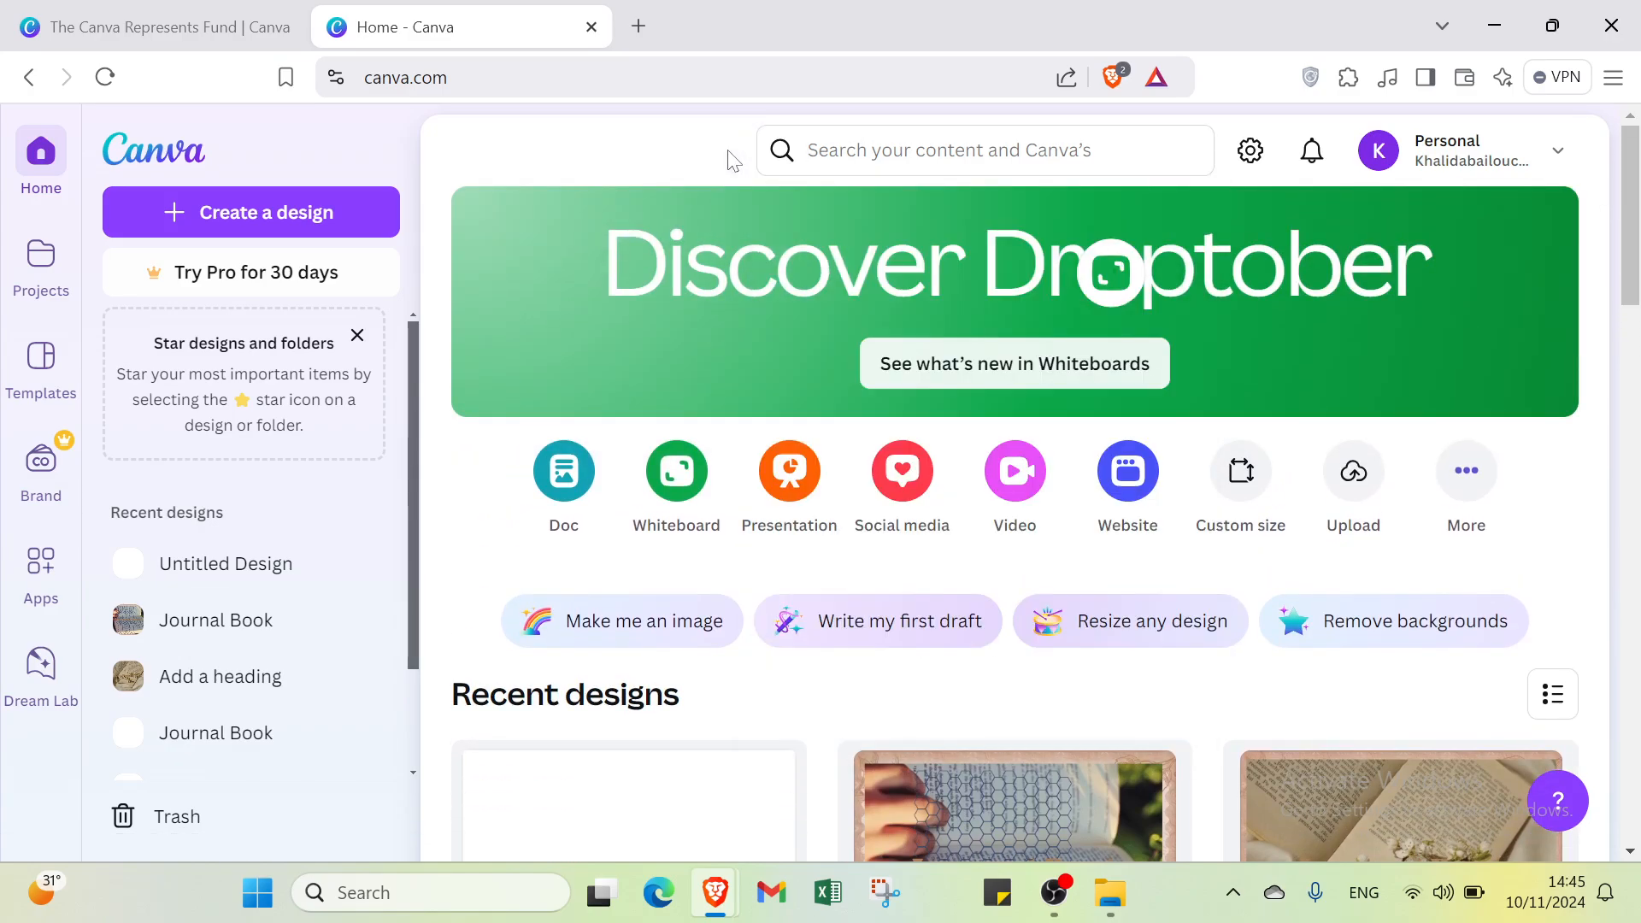
- View the custom size settings and the available units for a new design, and leave without creating one
click(367, 215)
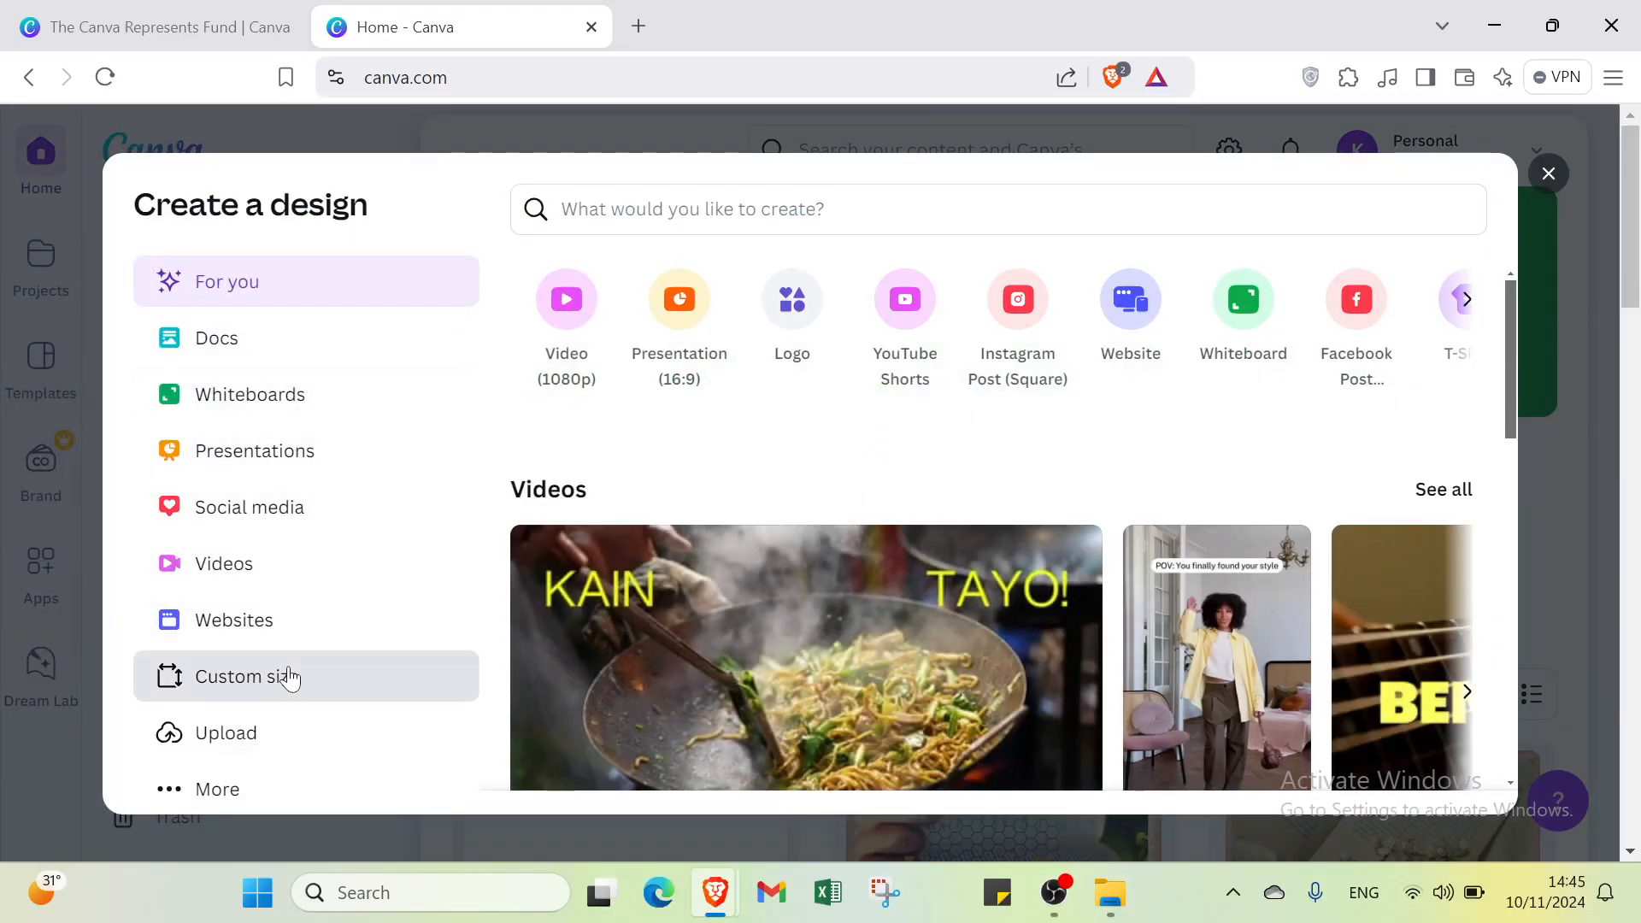
click(289, 677)
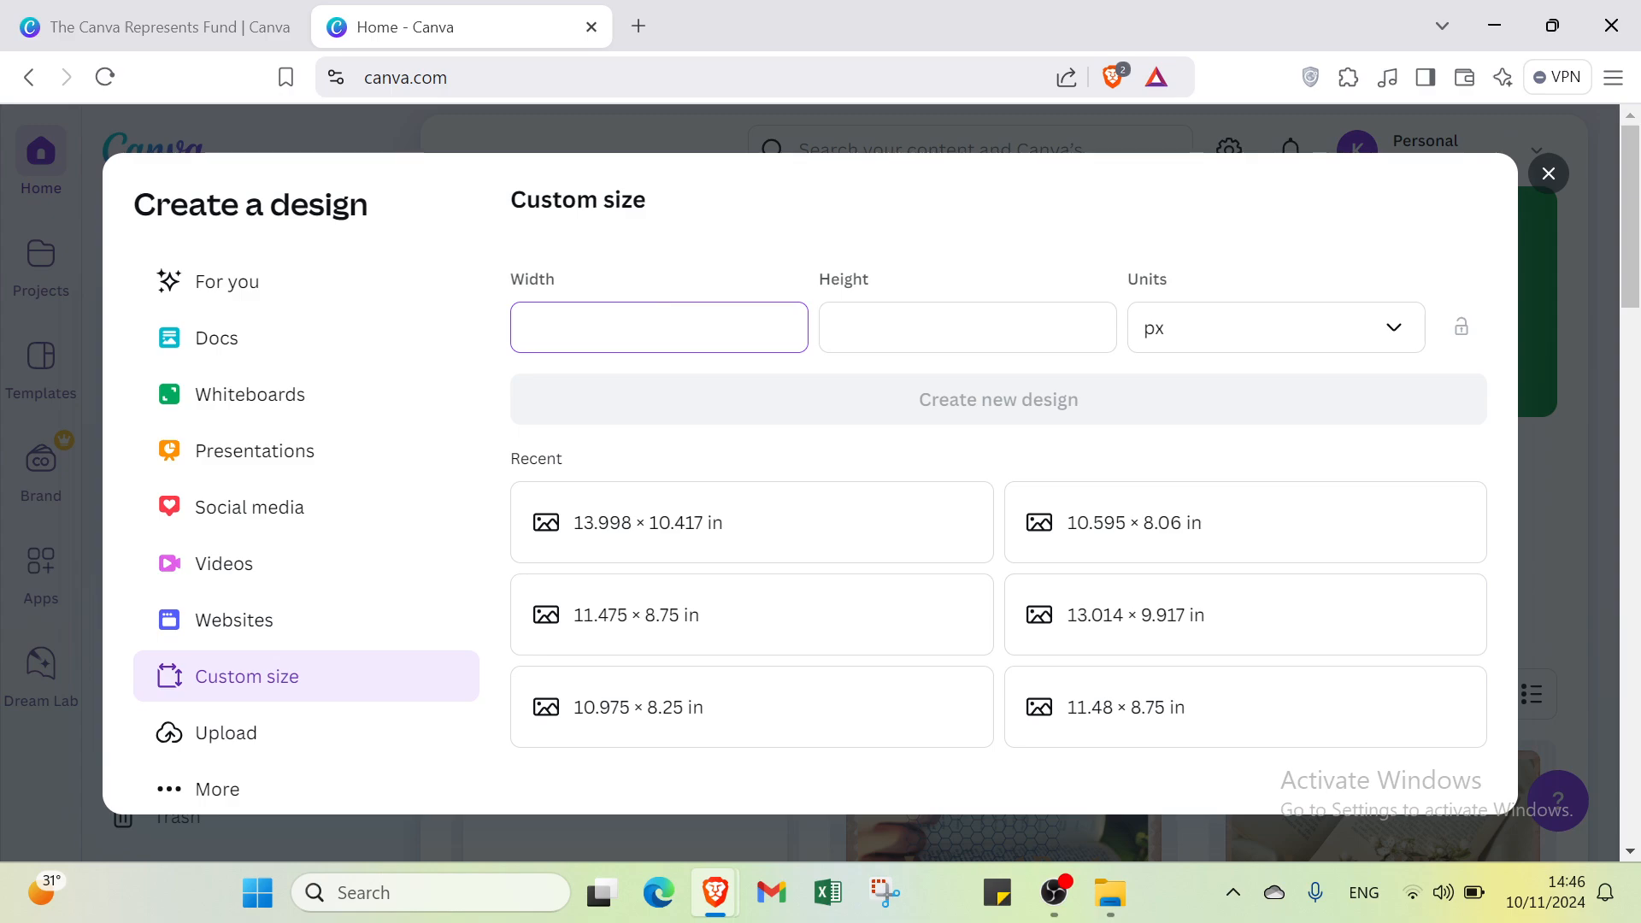
click(1169, 342)
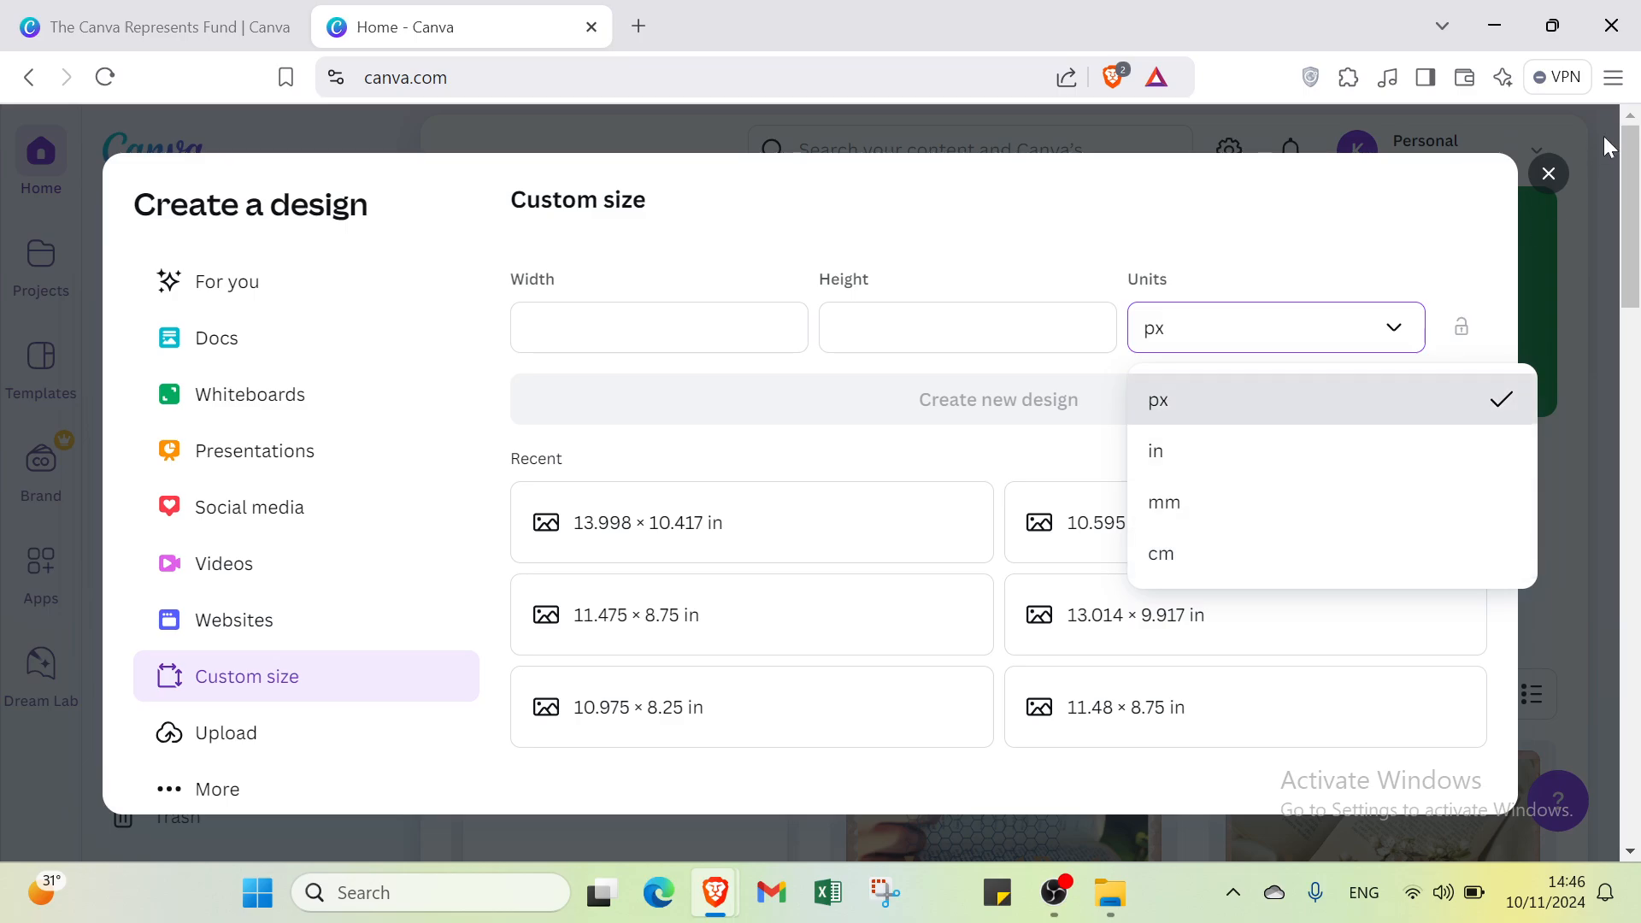
click(1547, 173)
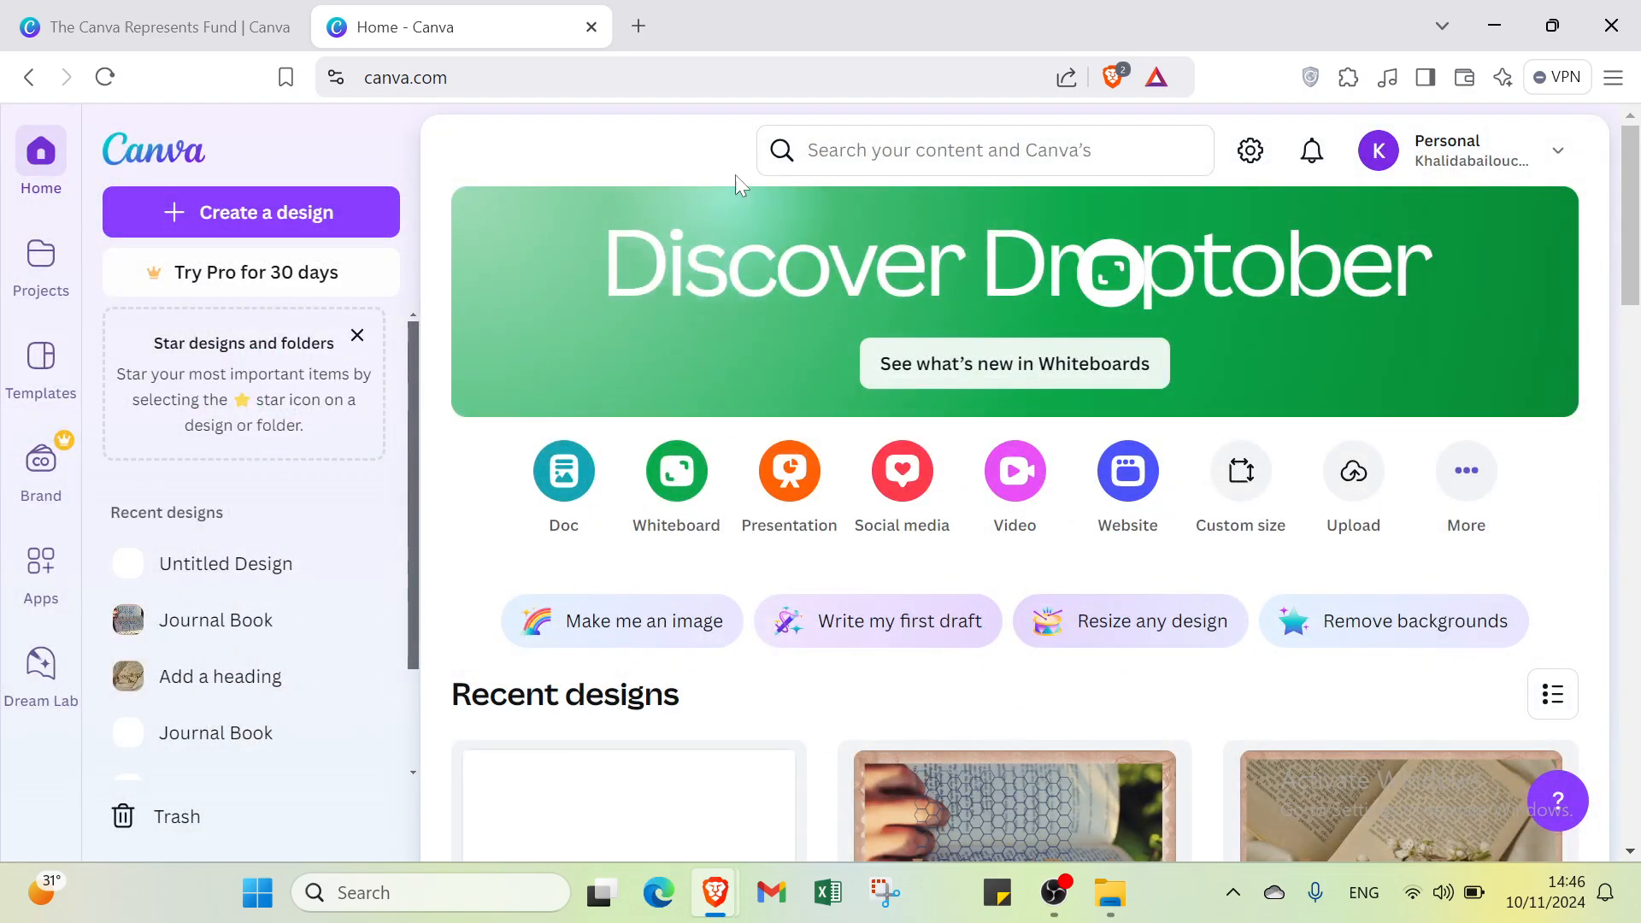
- Search Canva's content from the home page for "GIF"
click(795, 152)
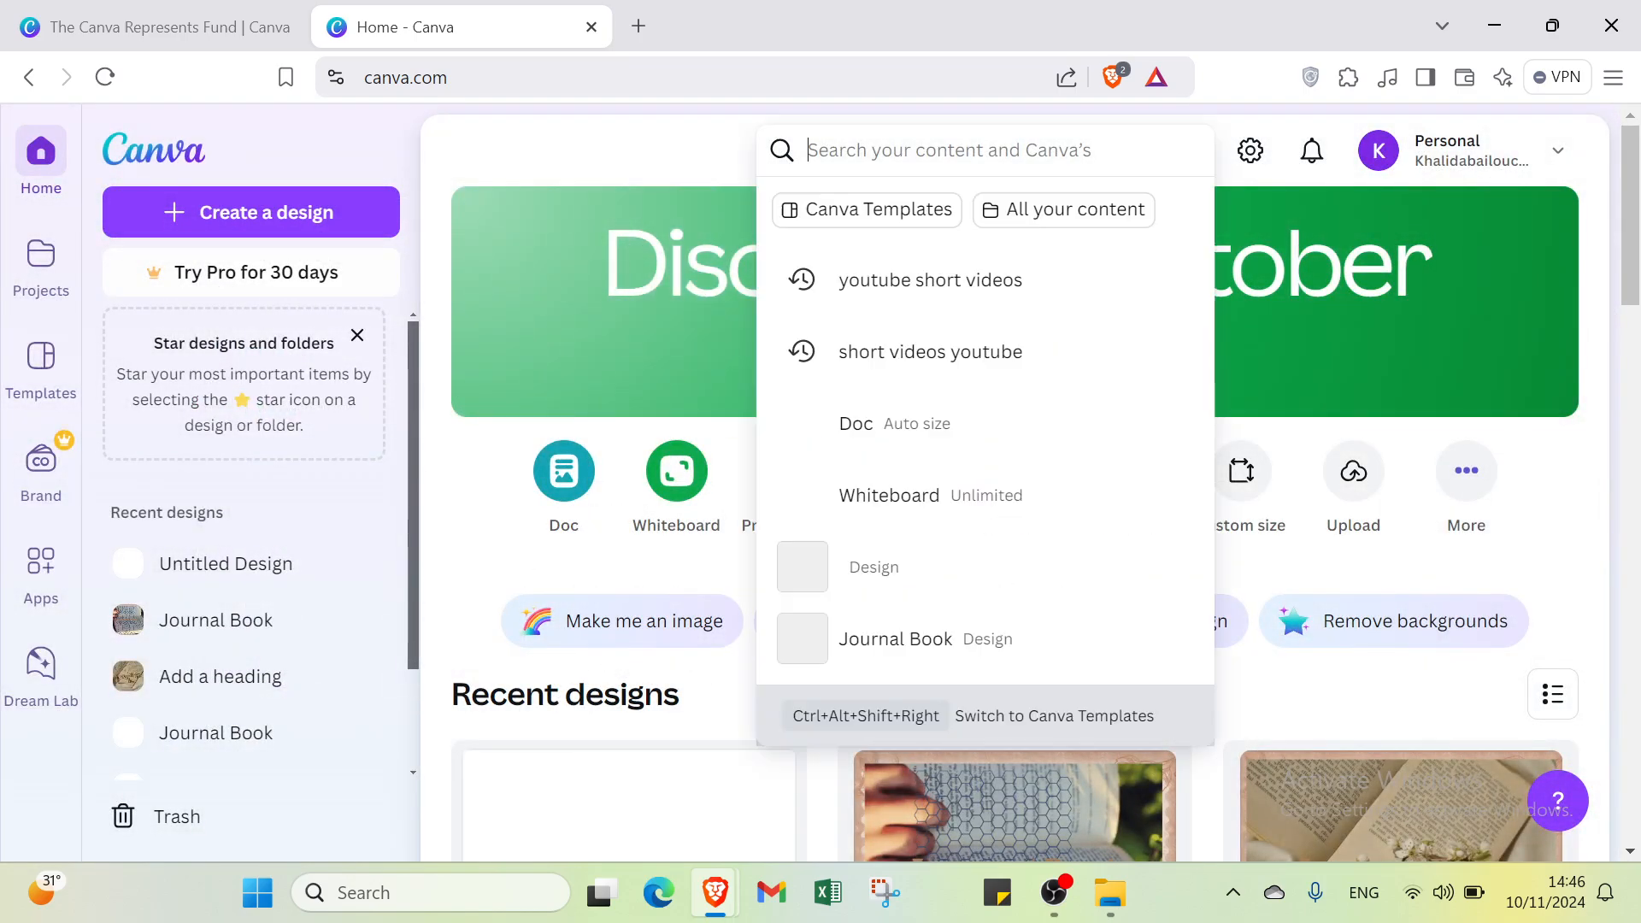
text(gif)
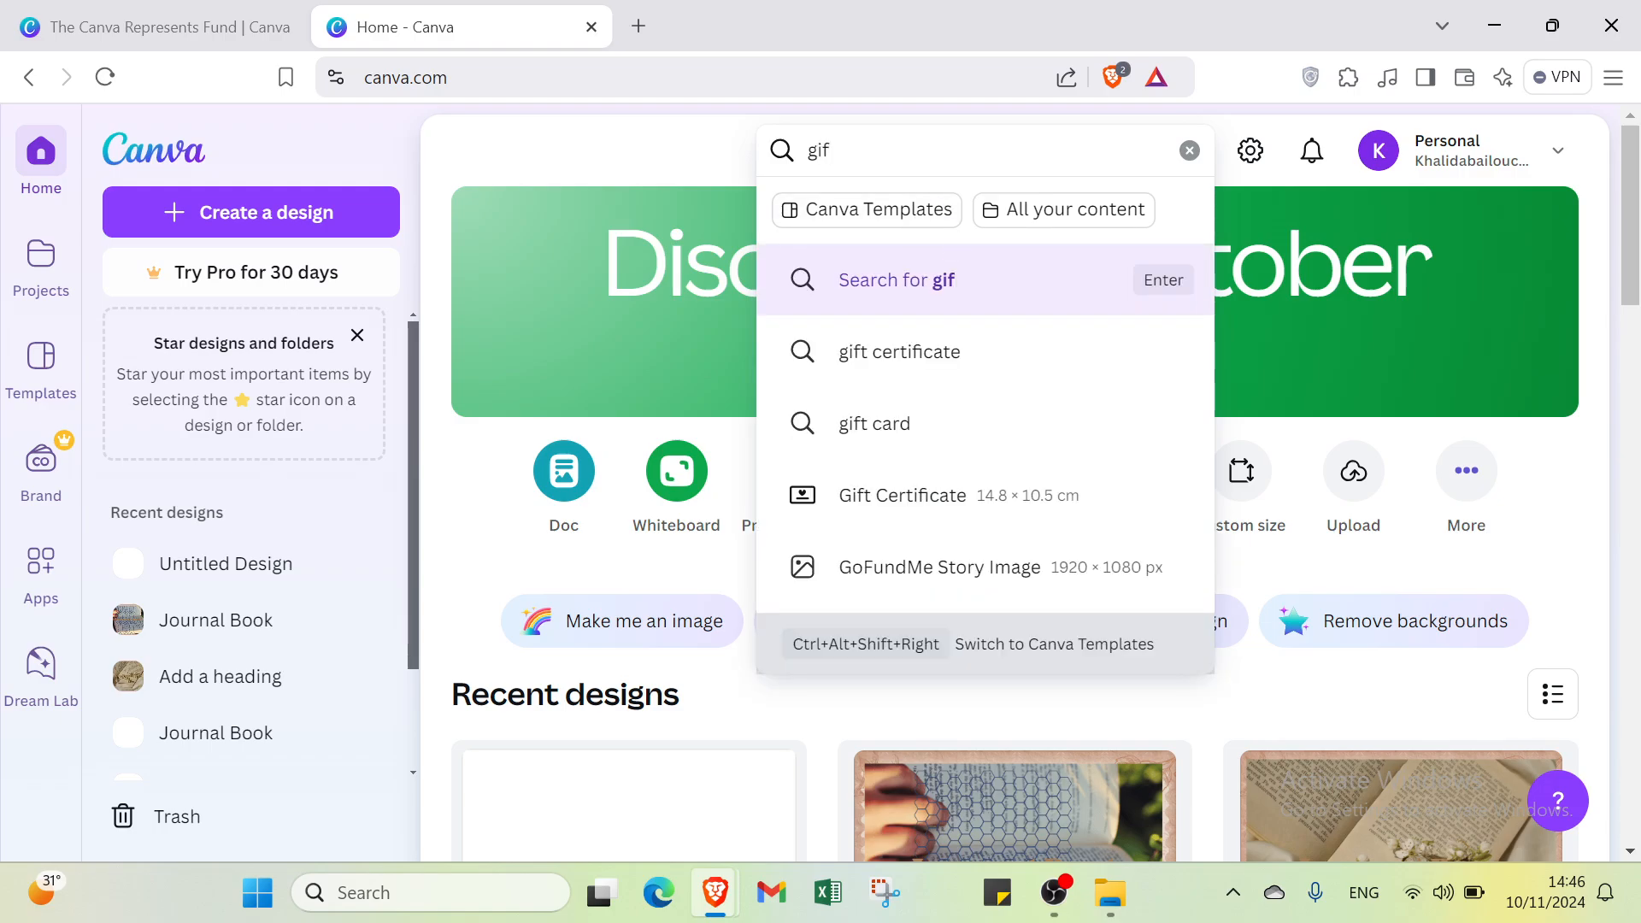
key(BackSpace)
key(BackSpace)
key(BackSpace)
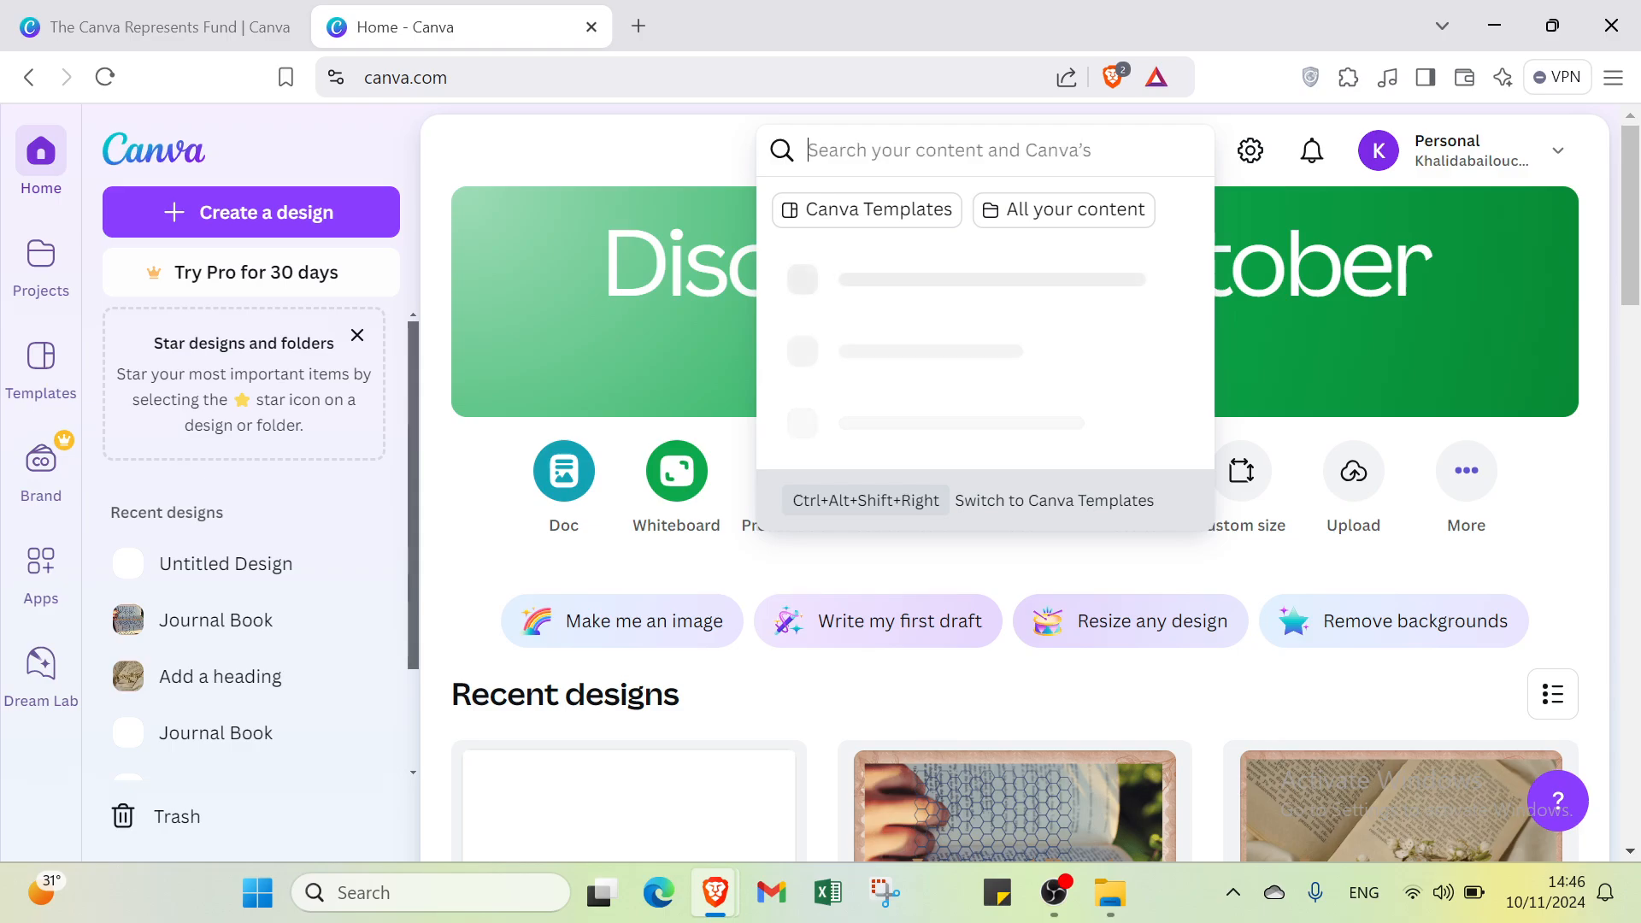
text(GIF)
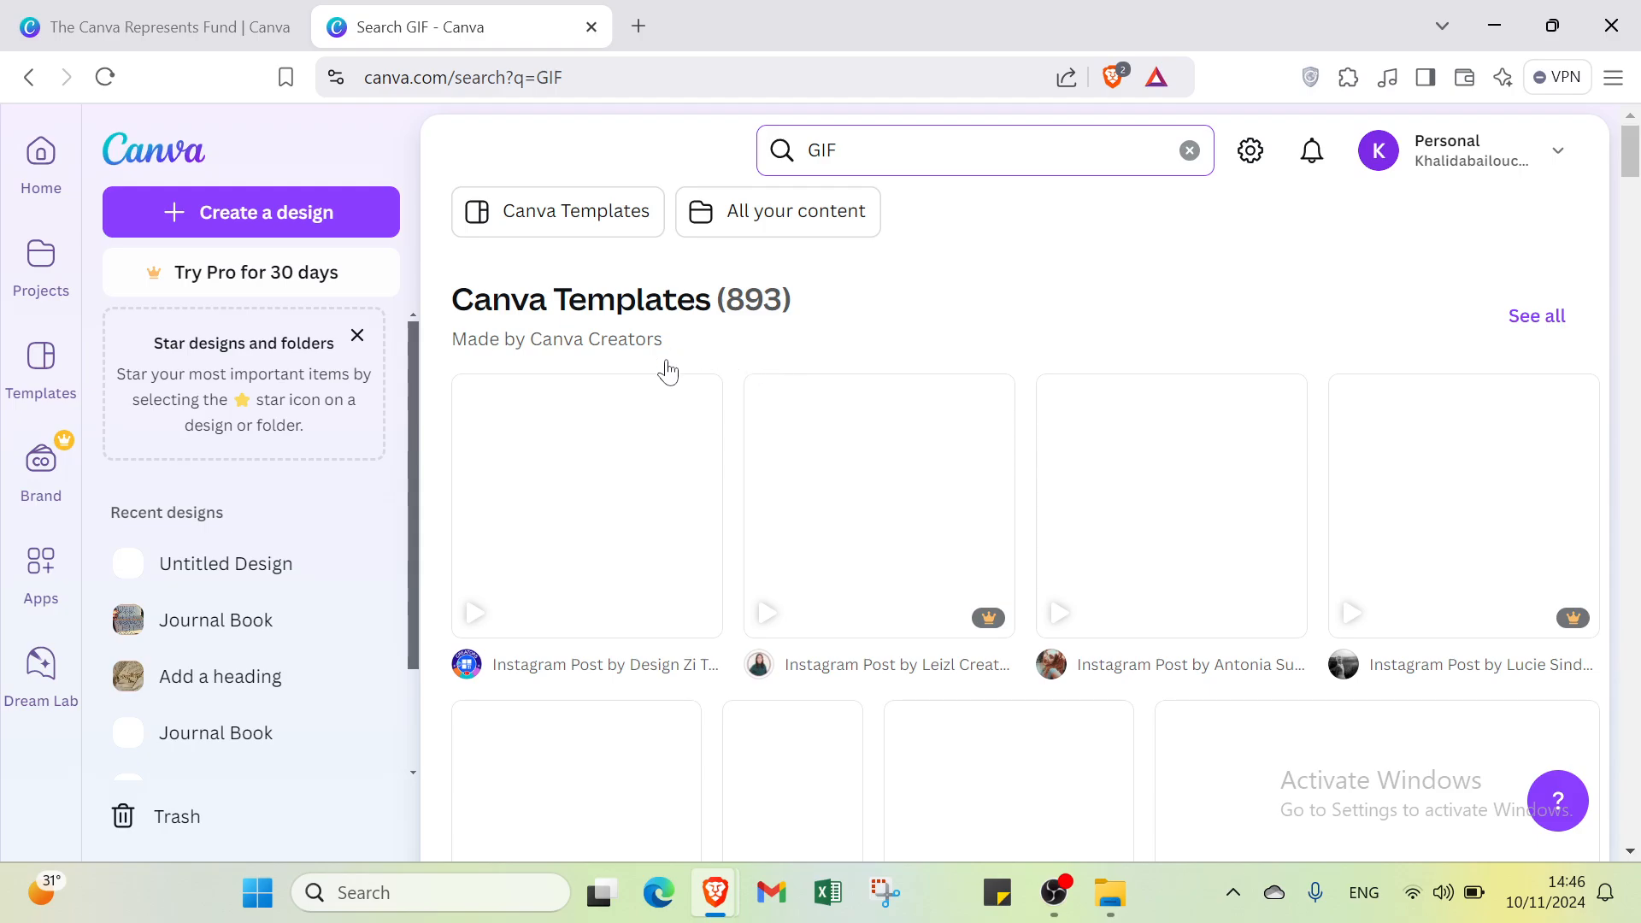
- Browse the GIF search results and show the full list of matching Canva templates
scroll(804, 337, down, 8)
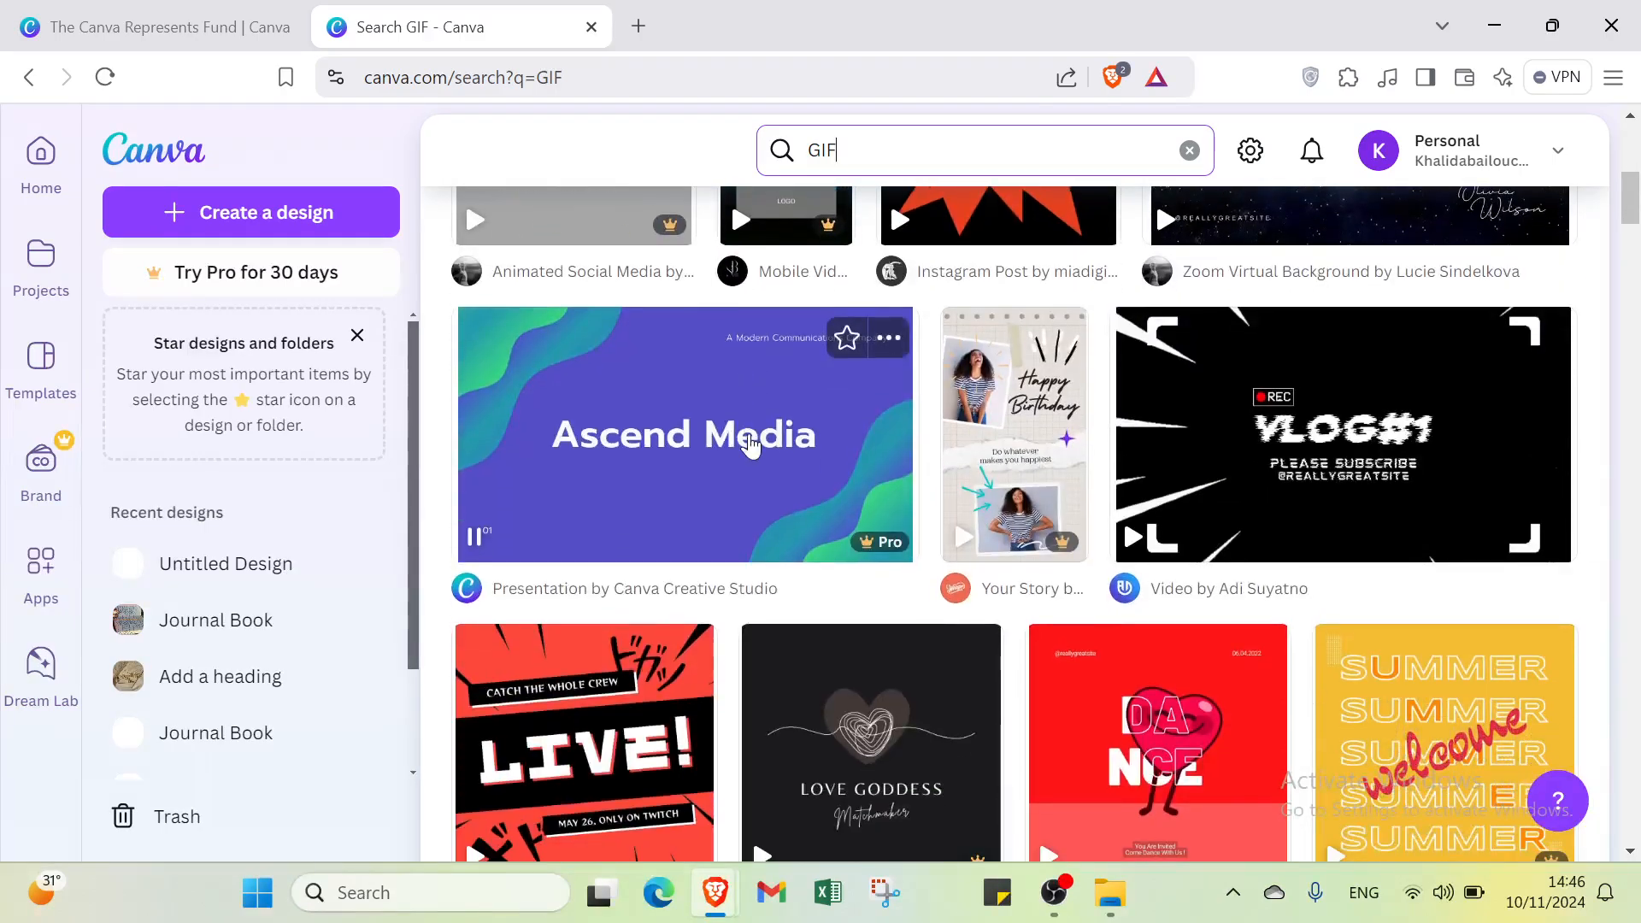
scroll(949, 376, up, 2)
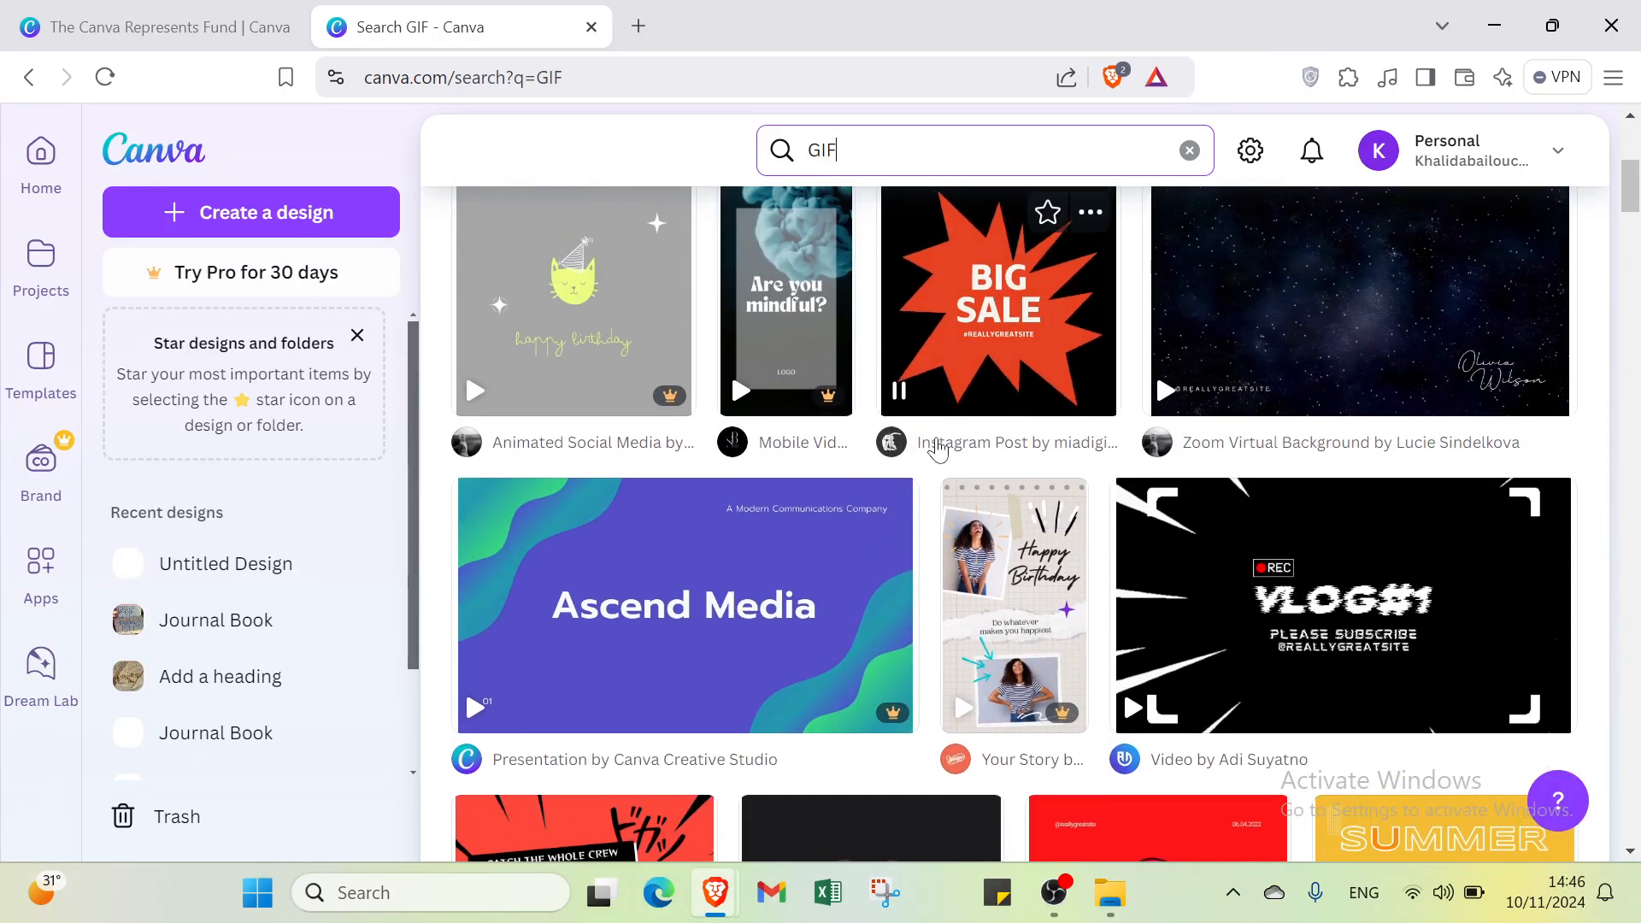
scroll(937, 444, down, 3)
scroll(936, 444, down, 18)
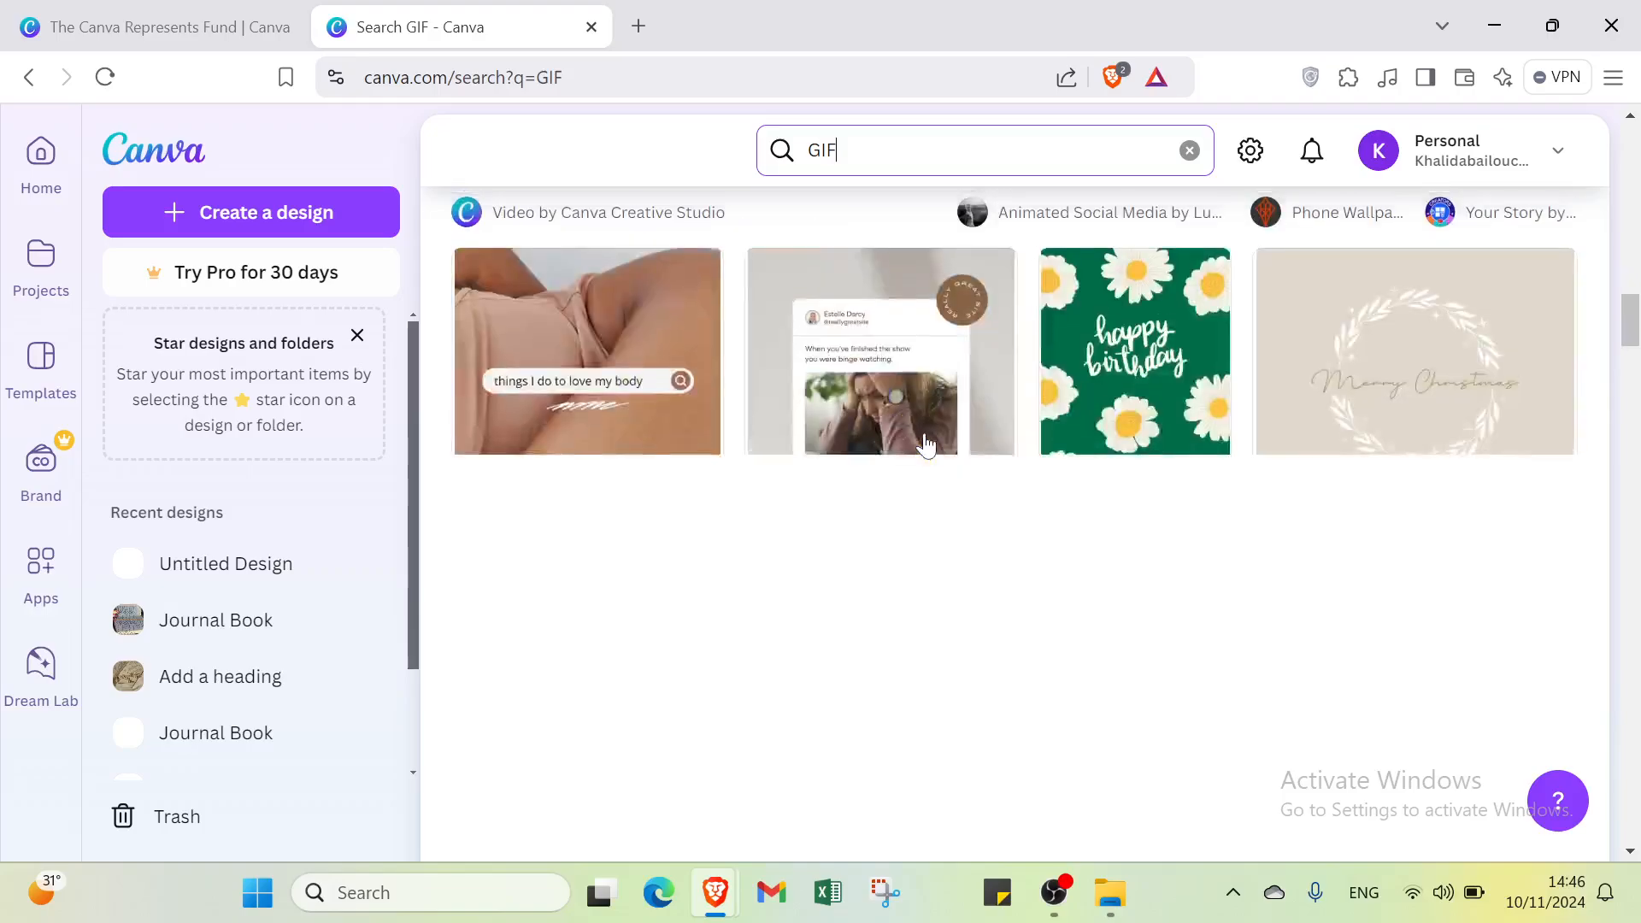
scroll(917, 435, up, 12)
scroll(917, 434, up, 7)
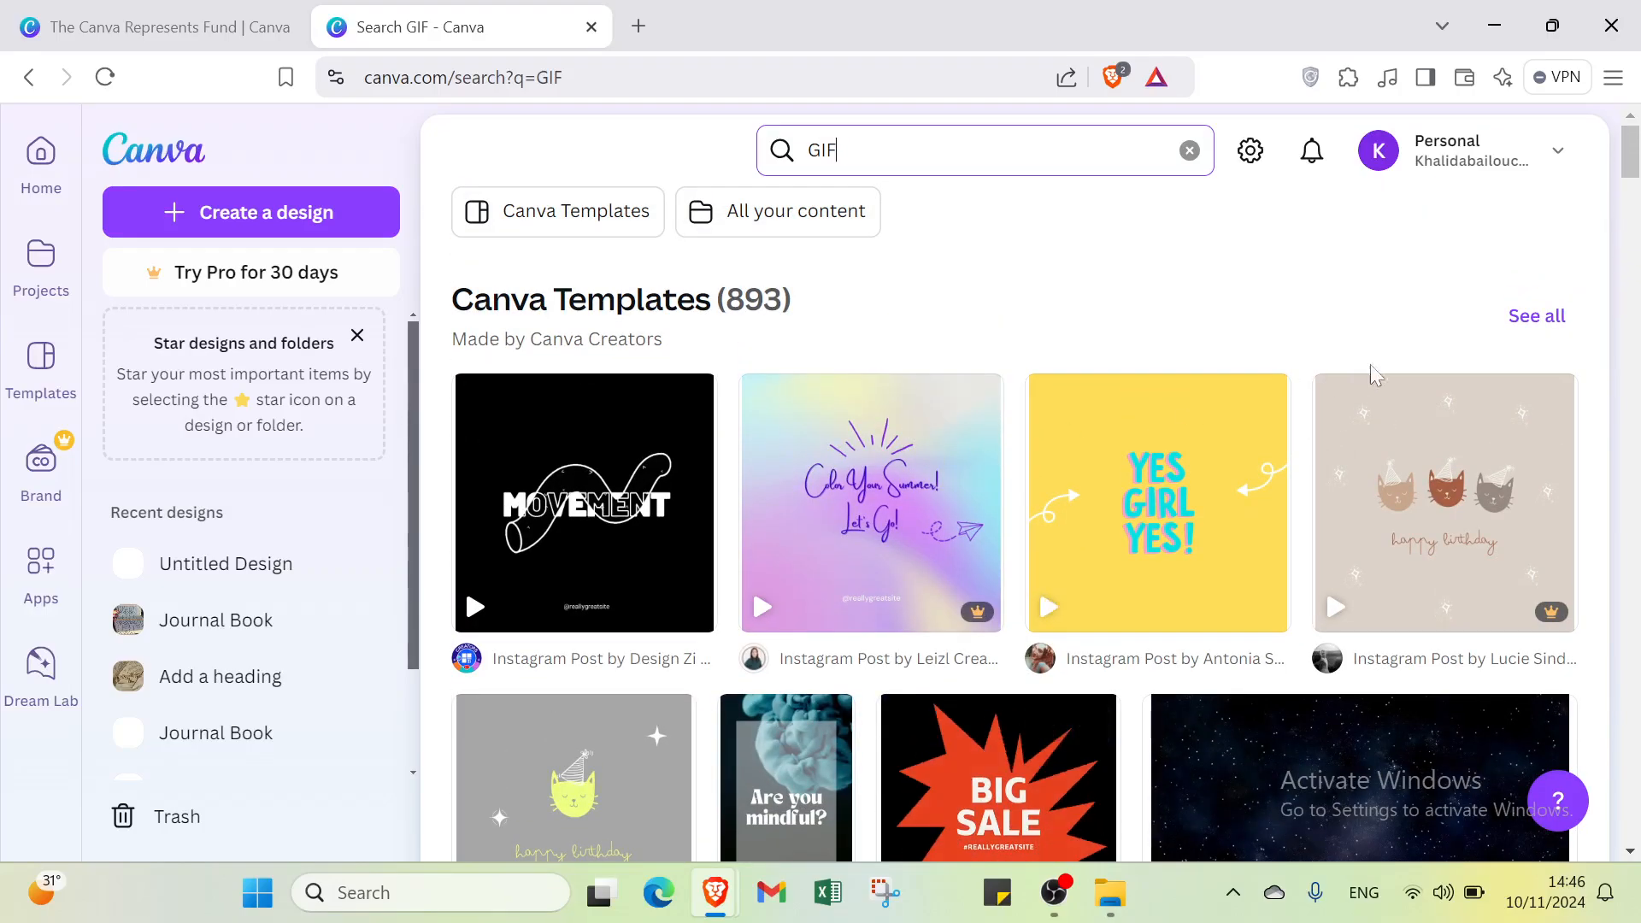
click(1565, 326)
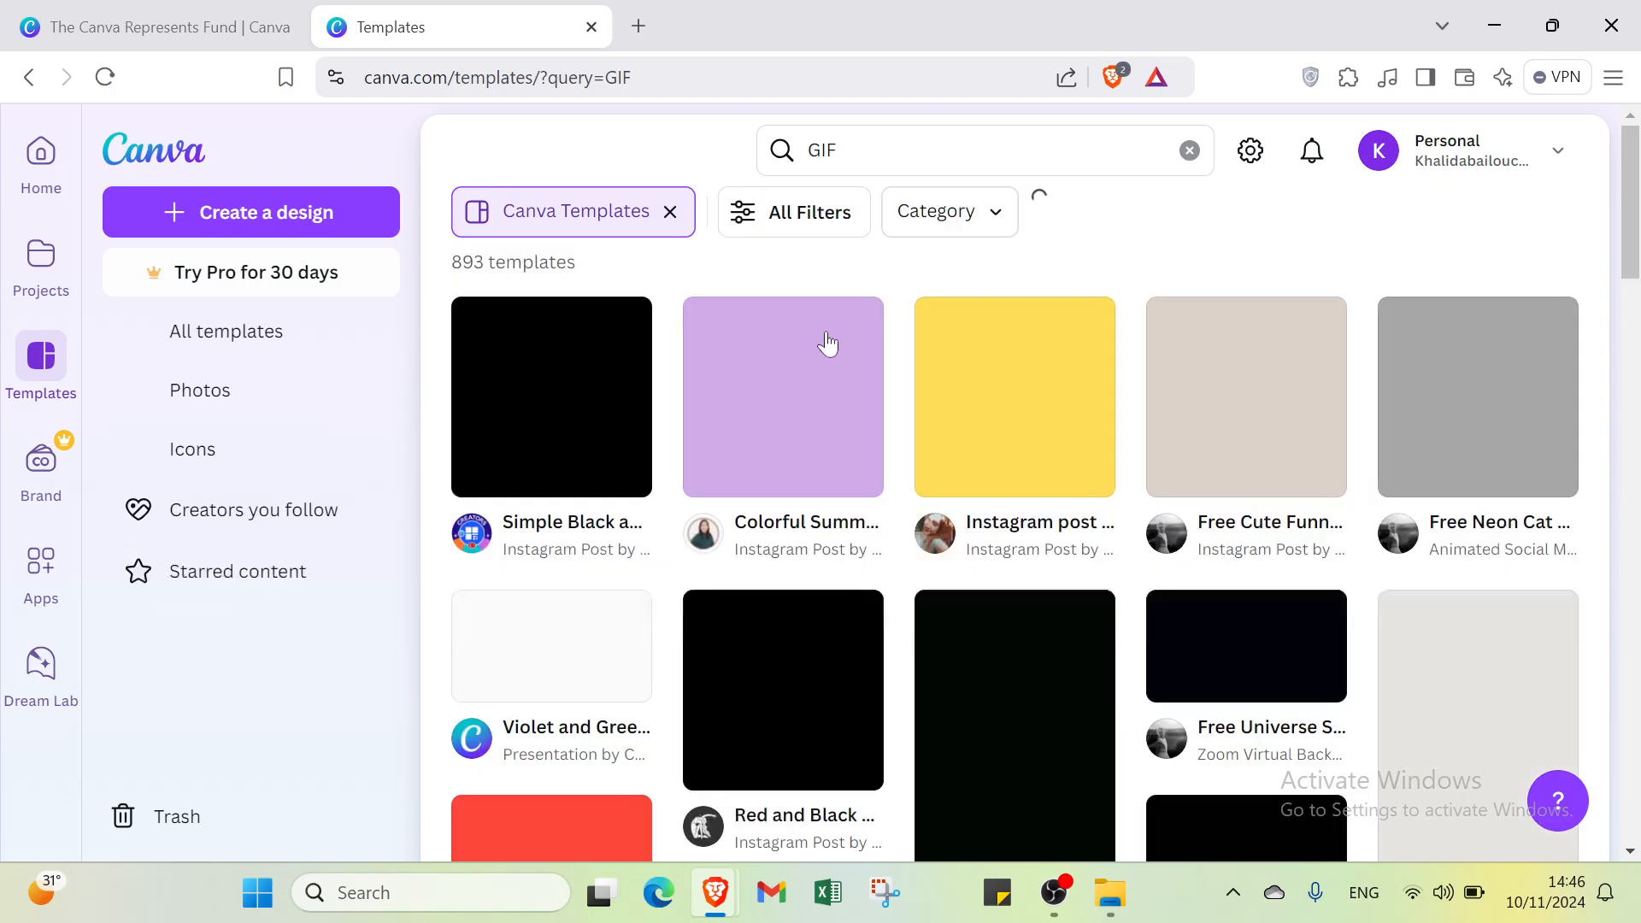
- Filter the GIF templates by the Animated Social Media category within Social Media
click(821, 210)
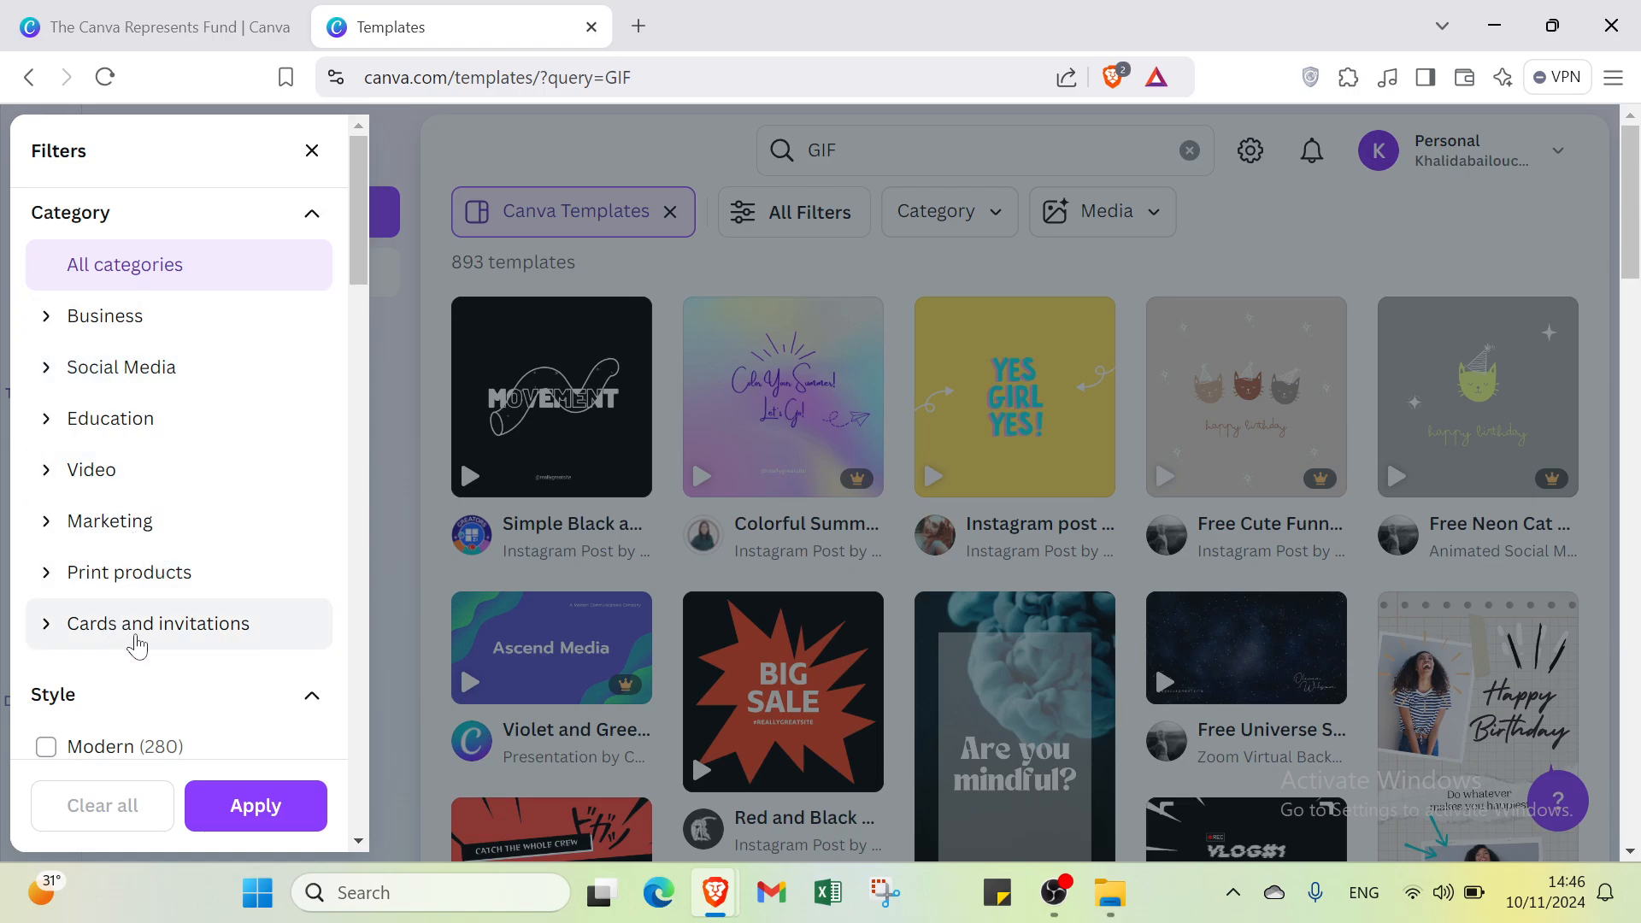
click(148, 389)
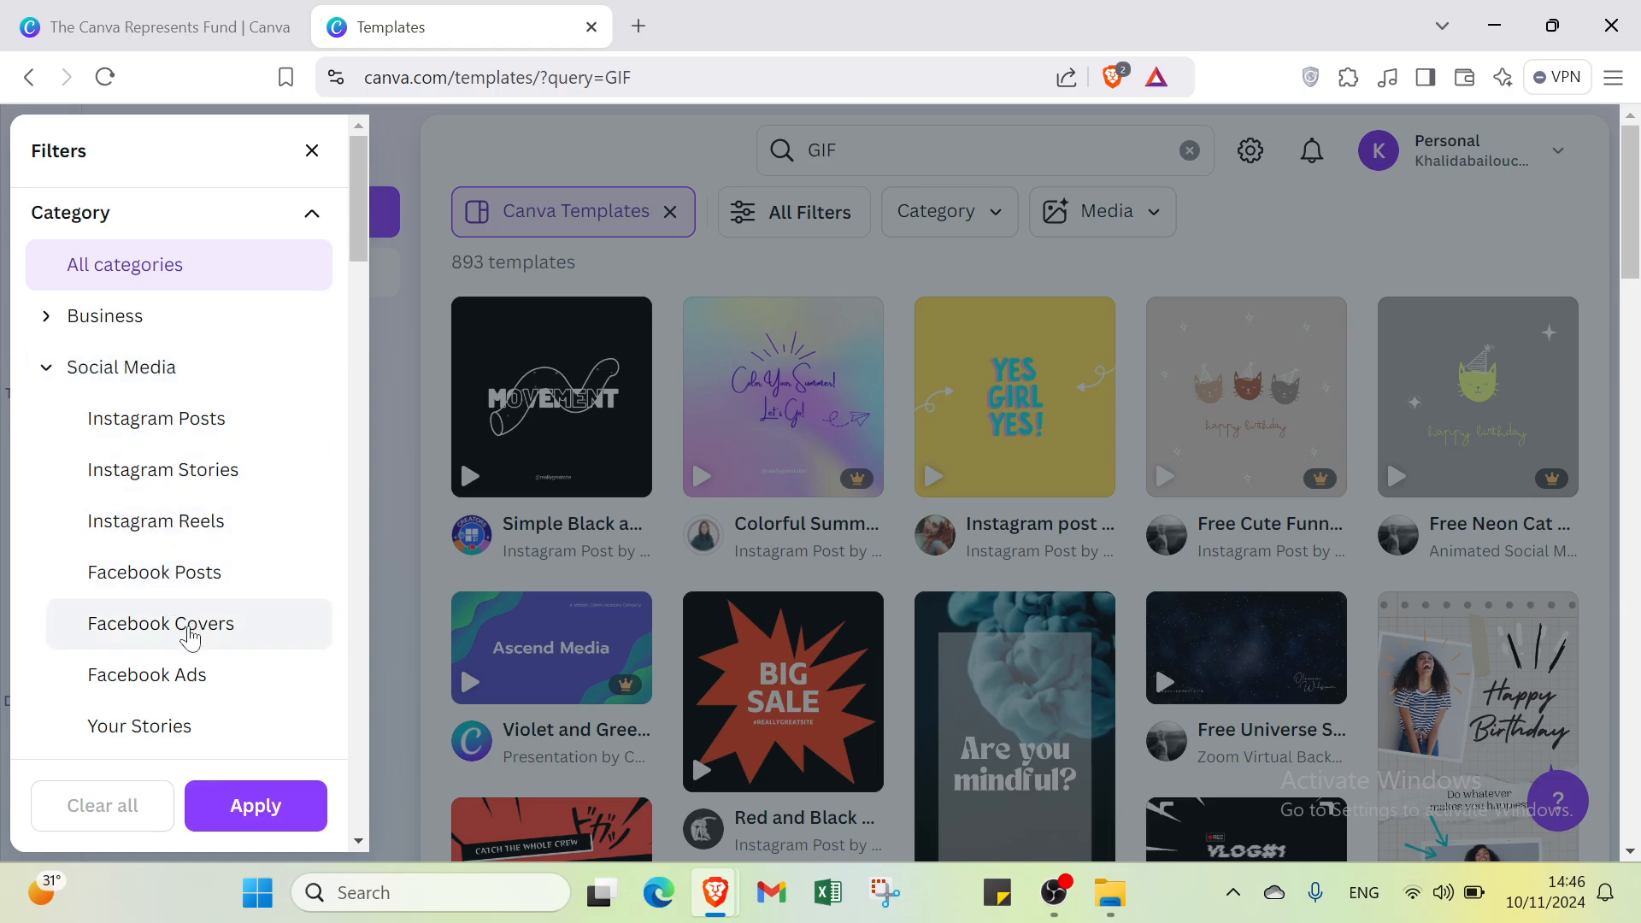
scroll(188, 599, down, 2)
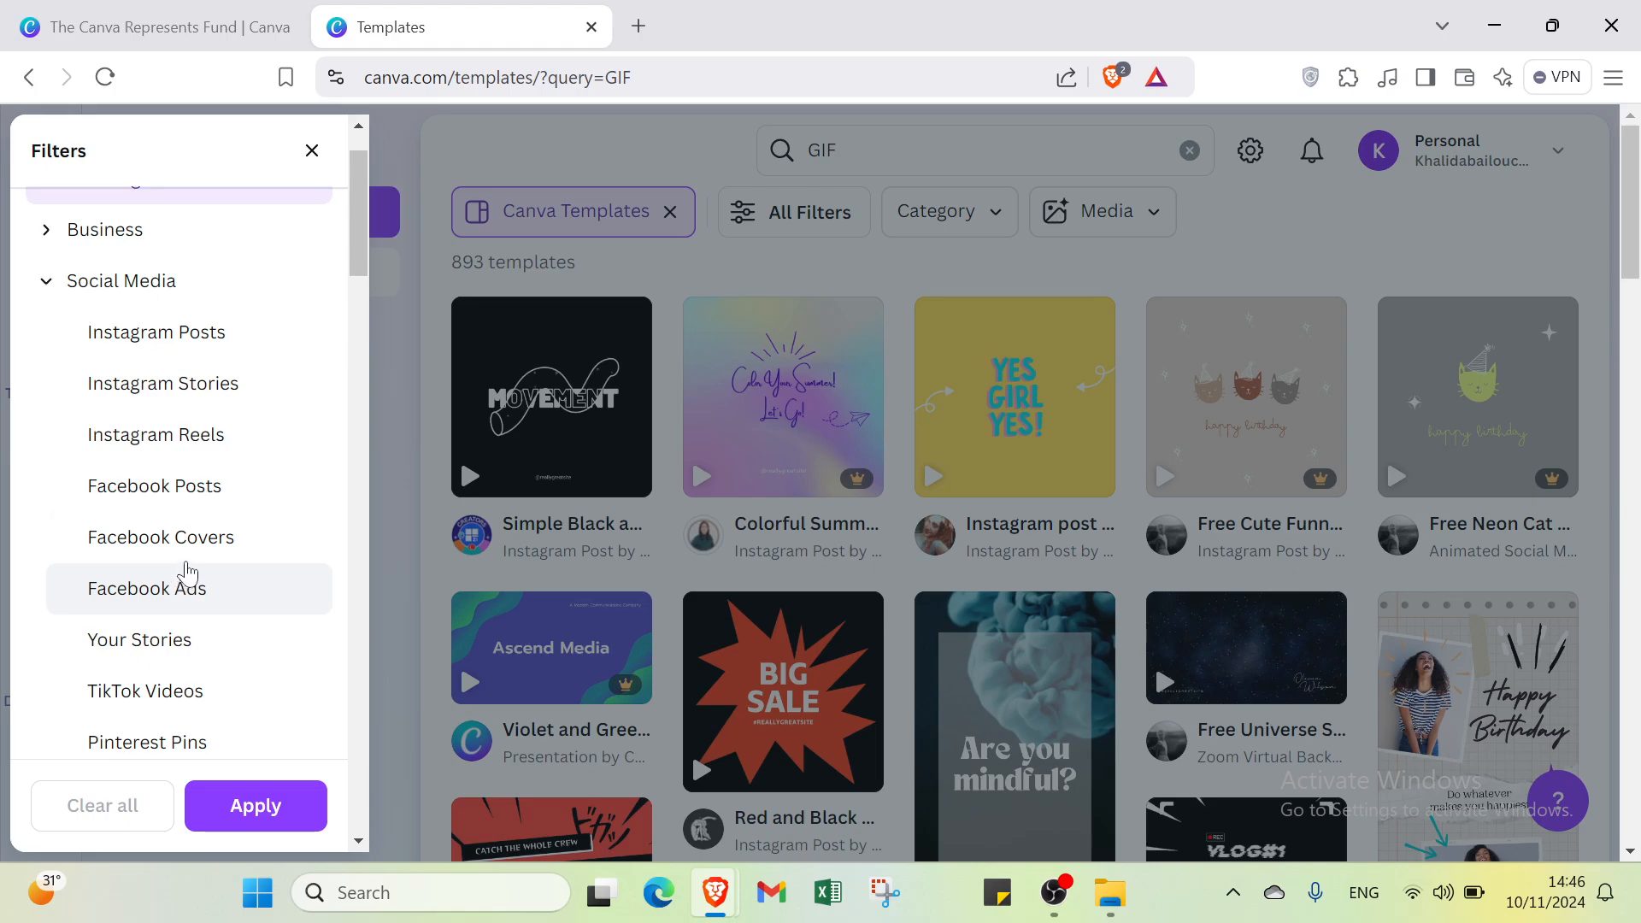
scroll(190, 535, down, 1)
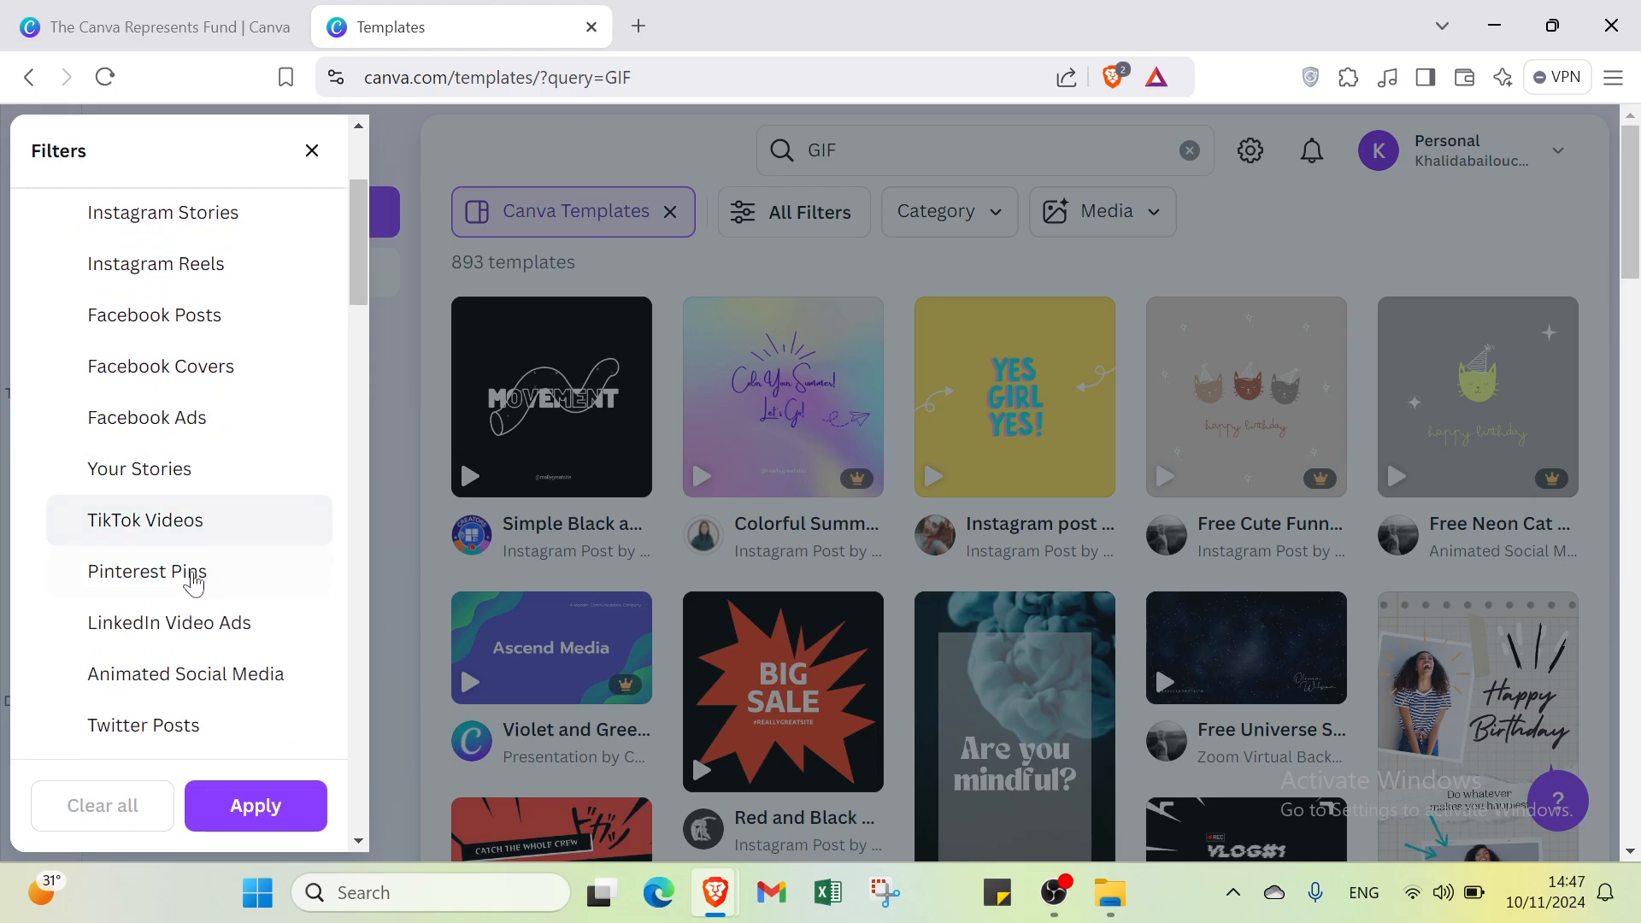
scroll(244, 665, down, 1)
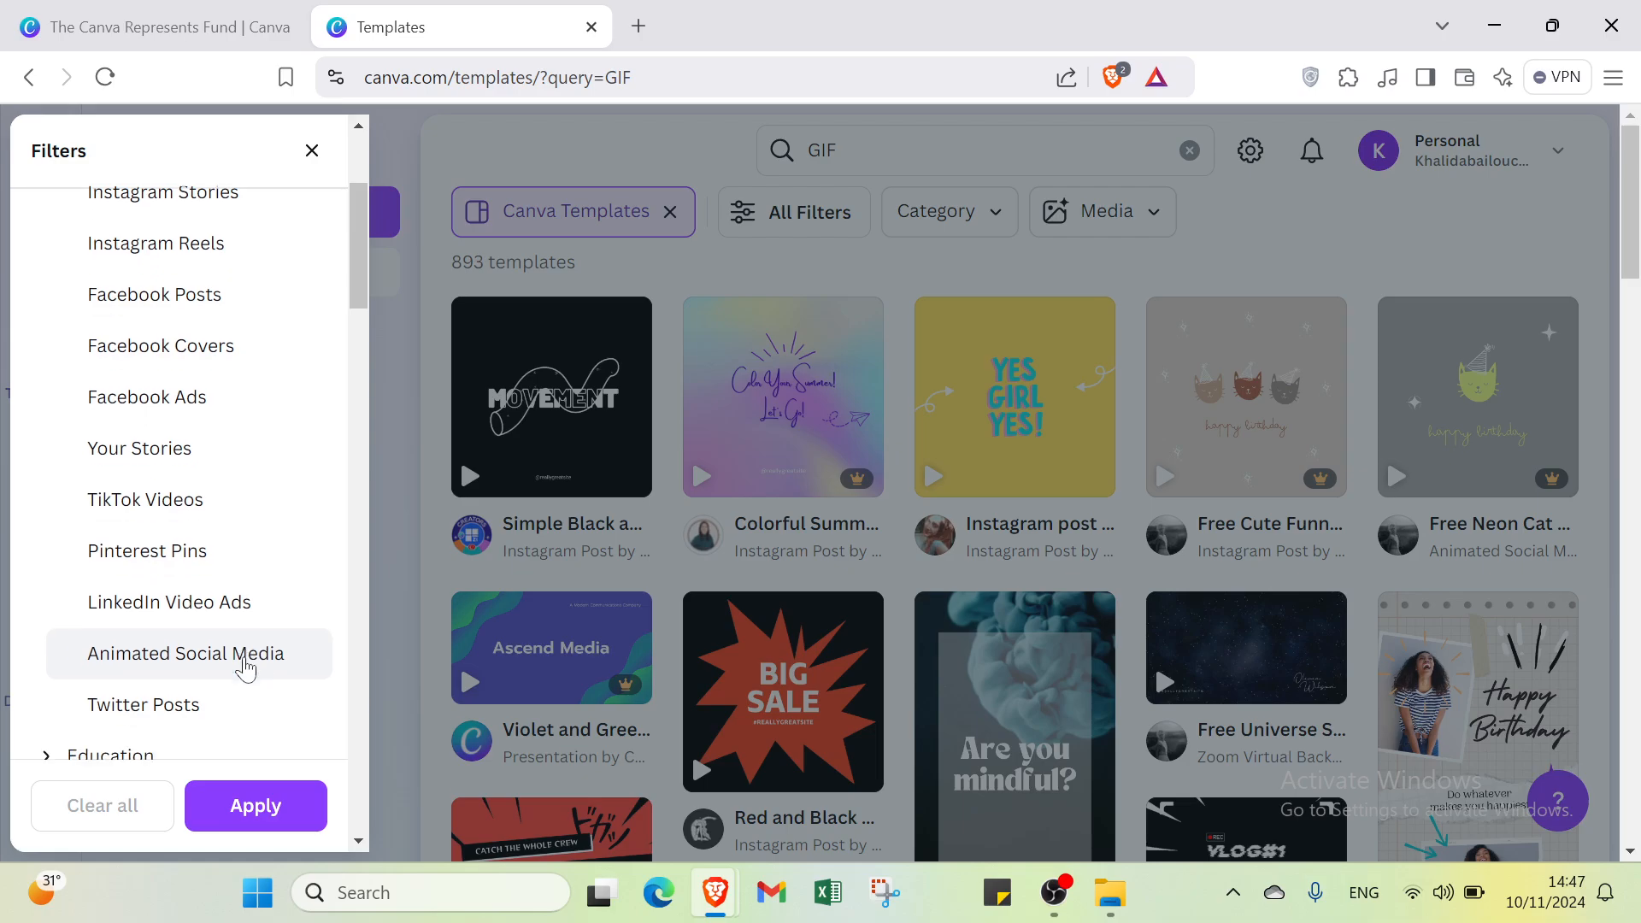
click(222, 590)
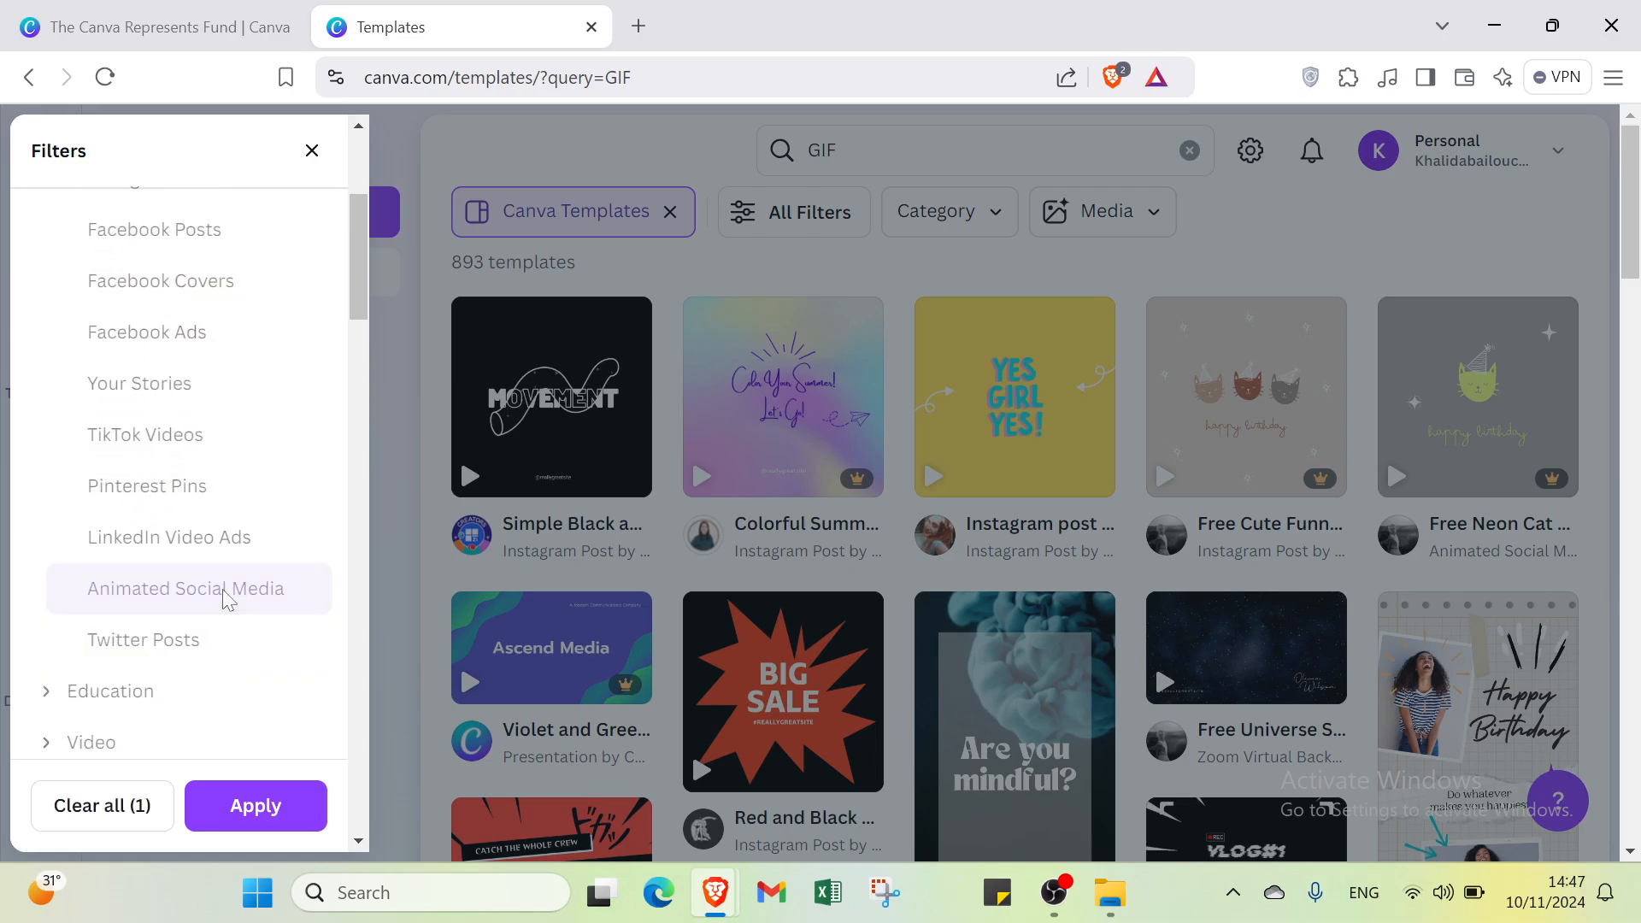
scroll(219, 598, down, 1)
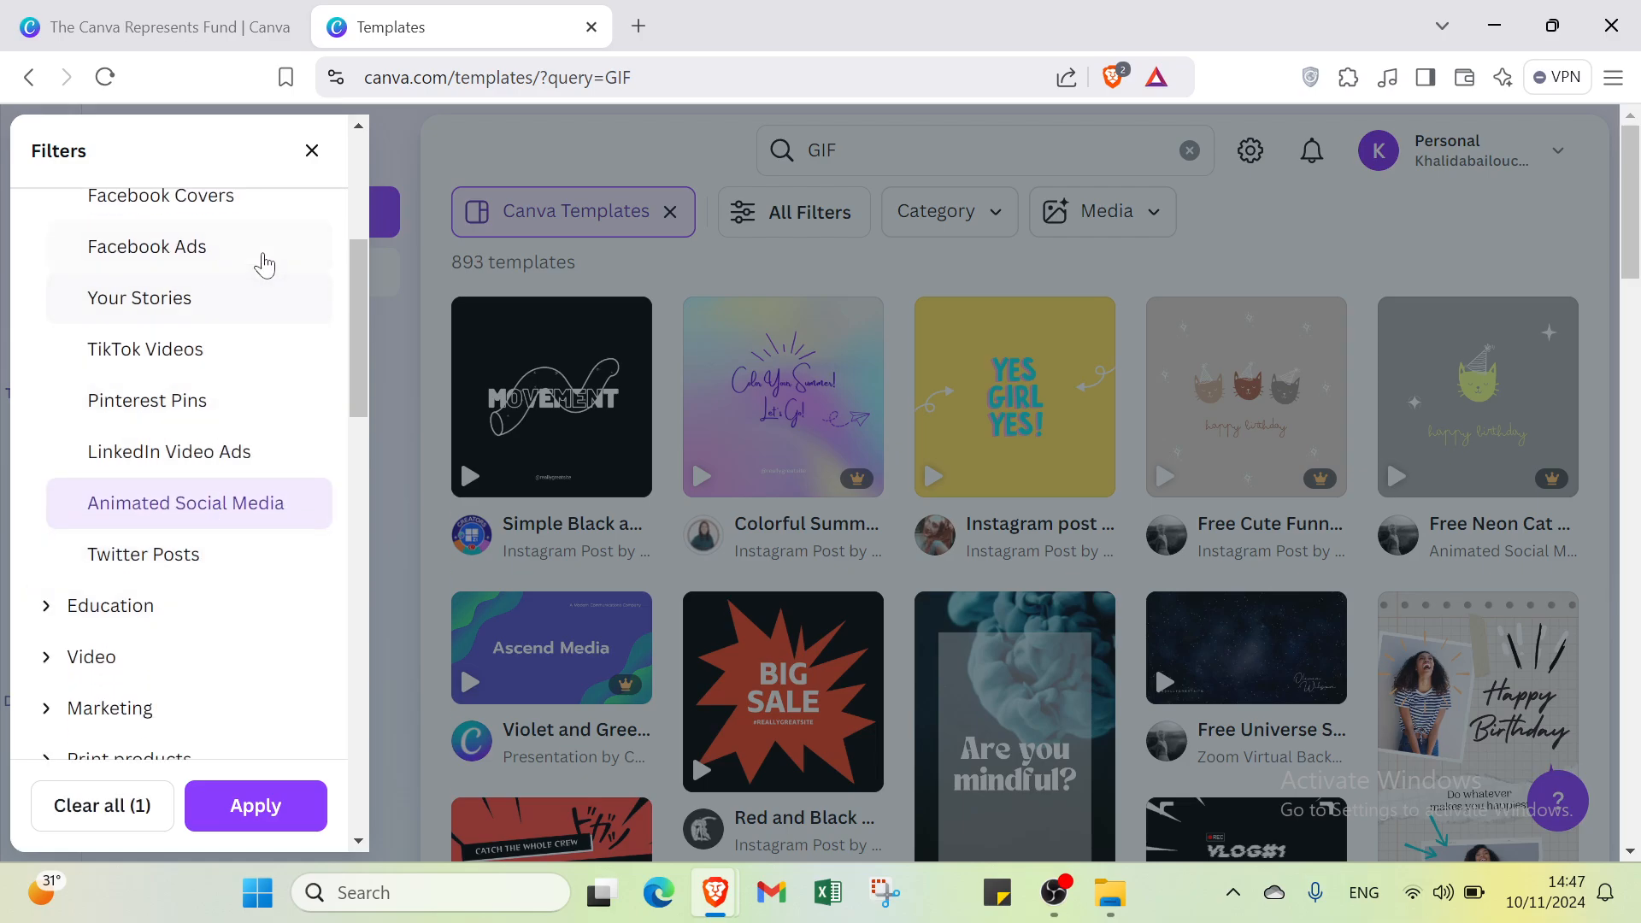
scroll(200, 317, up, 1)
scroll(189, 334, up, 3)
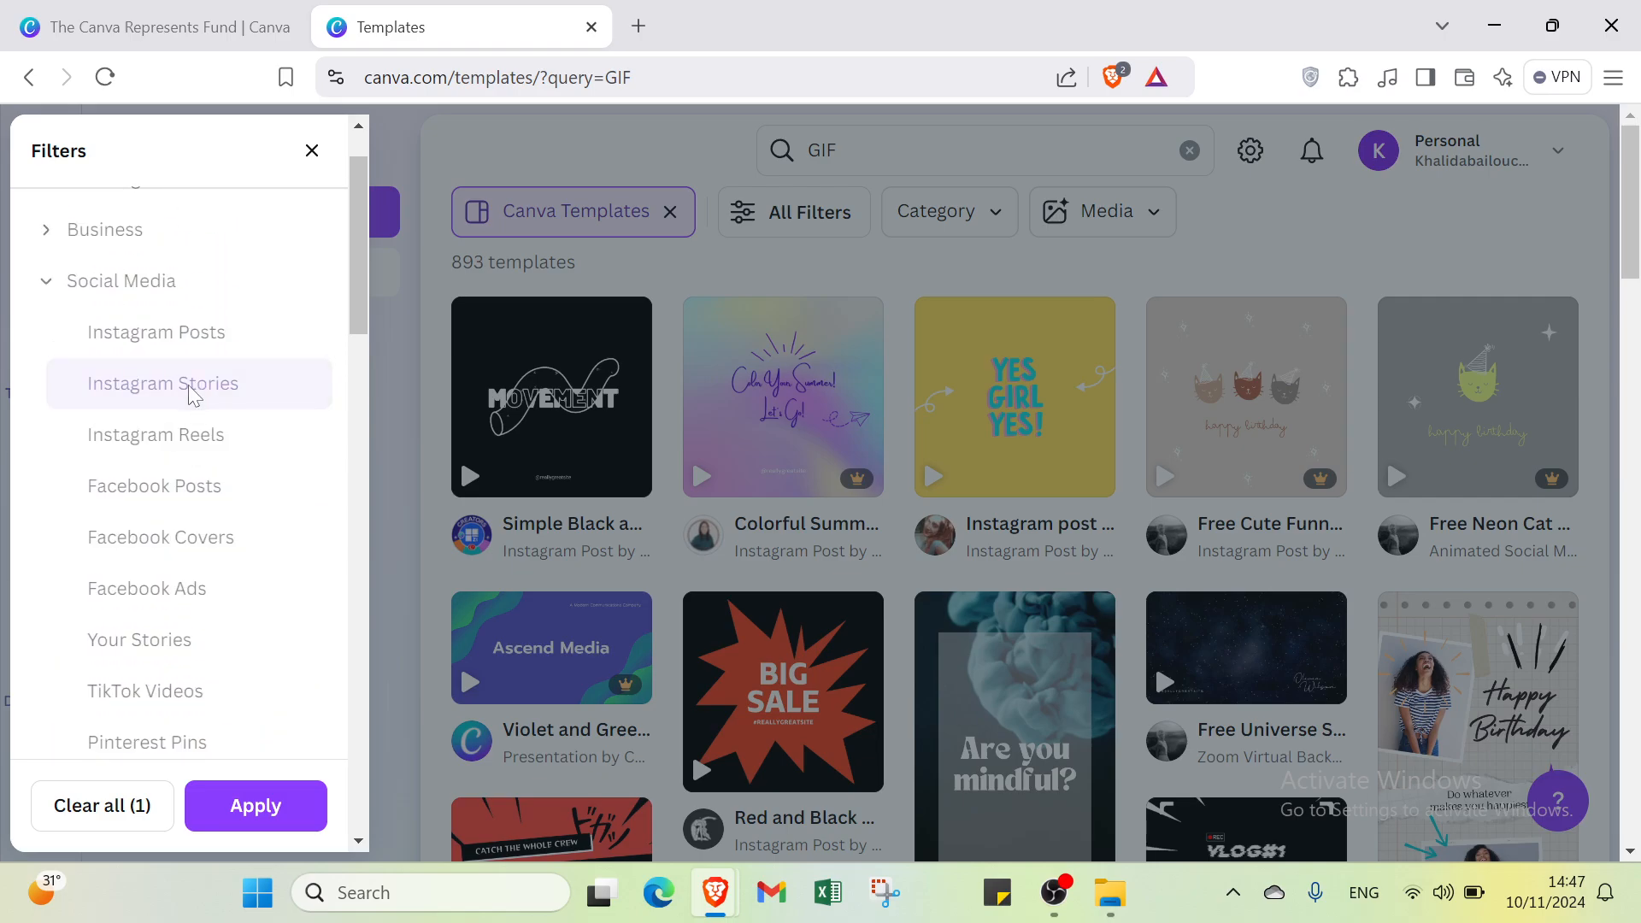
scroll(193, 478, down, 3)
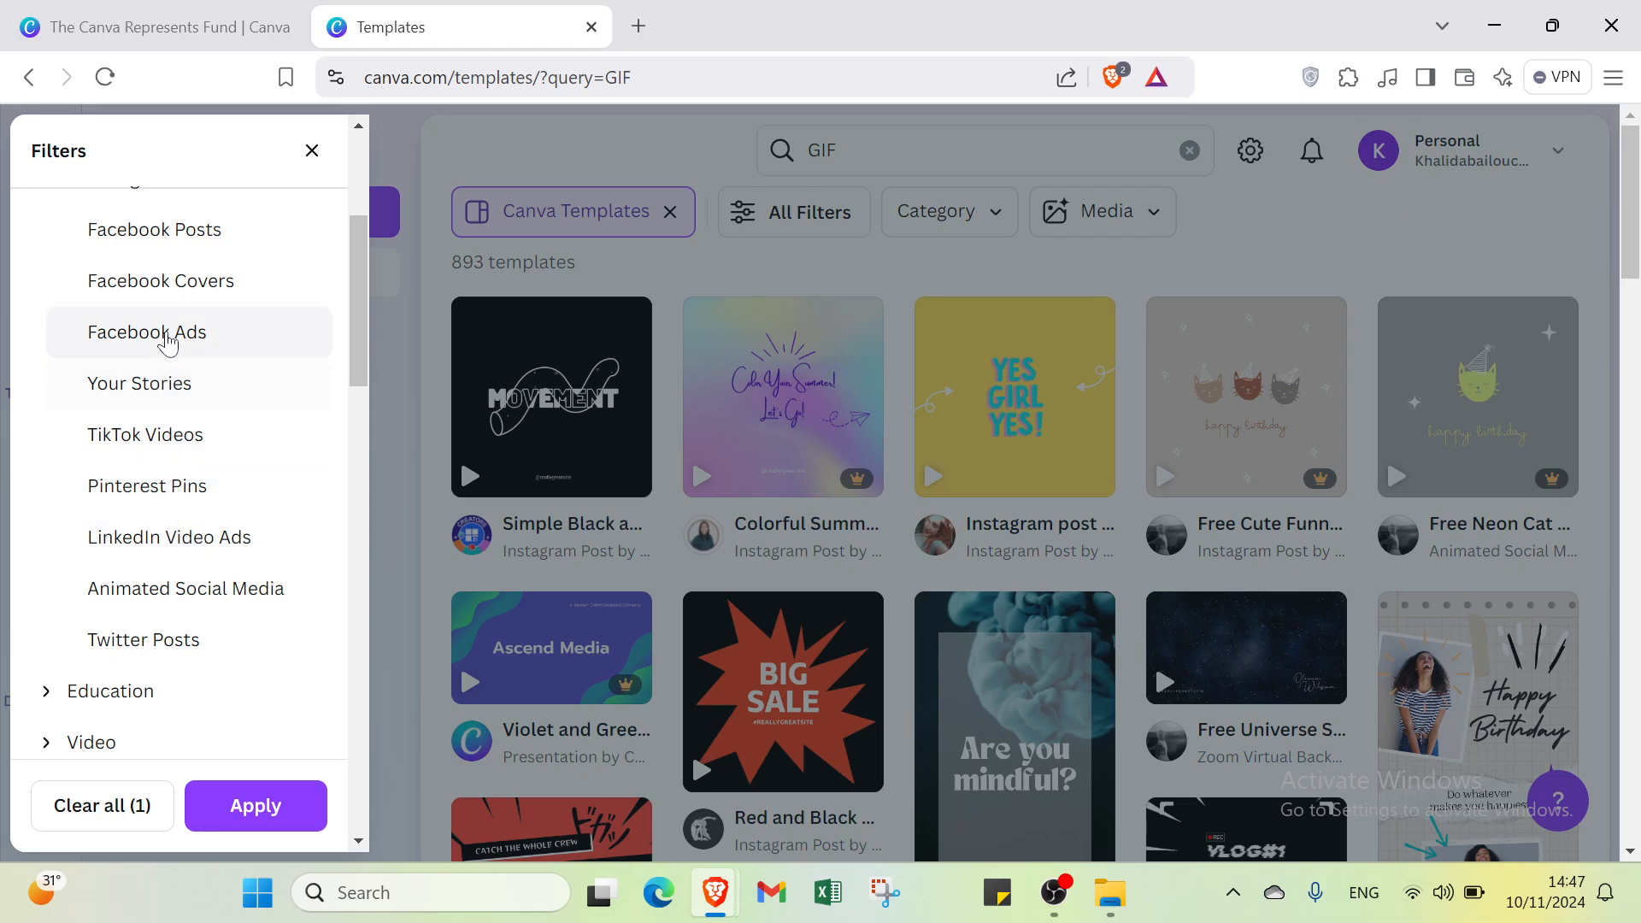
click(214, 590)
- Look through the style and theme filter options and collapse the Theme, Language and Feature sections
scroll(214, 588, down, 6)
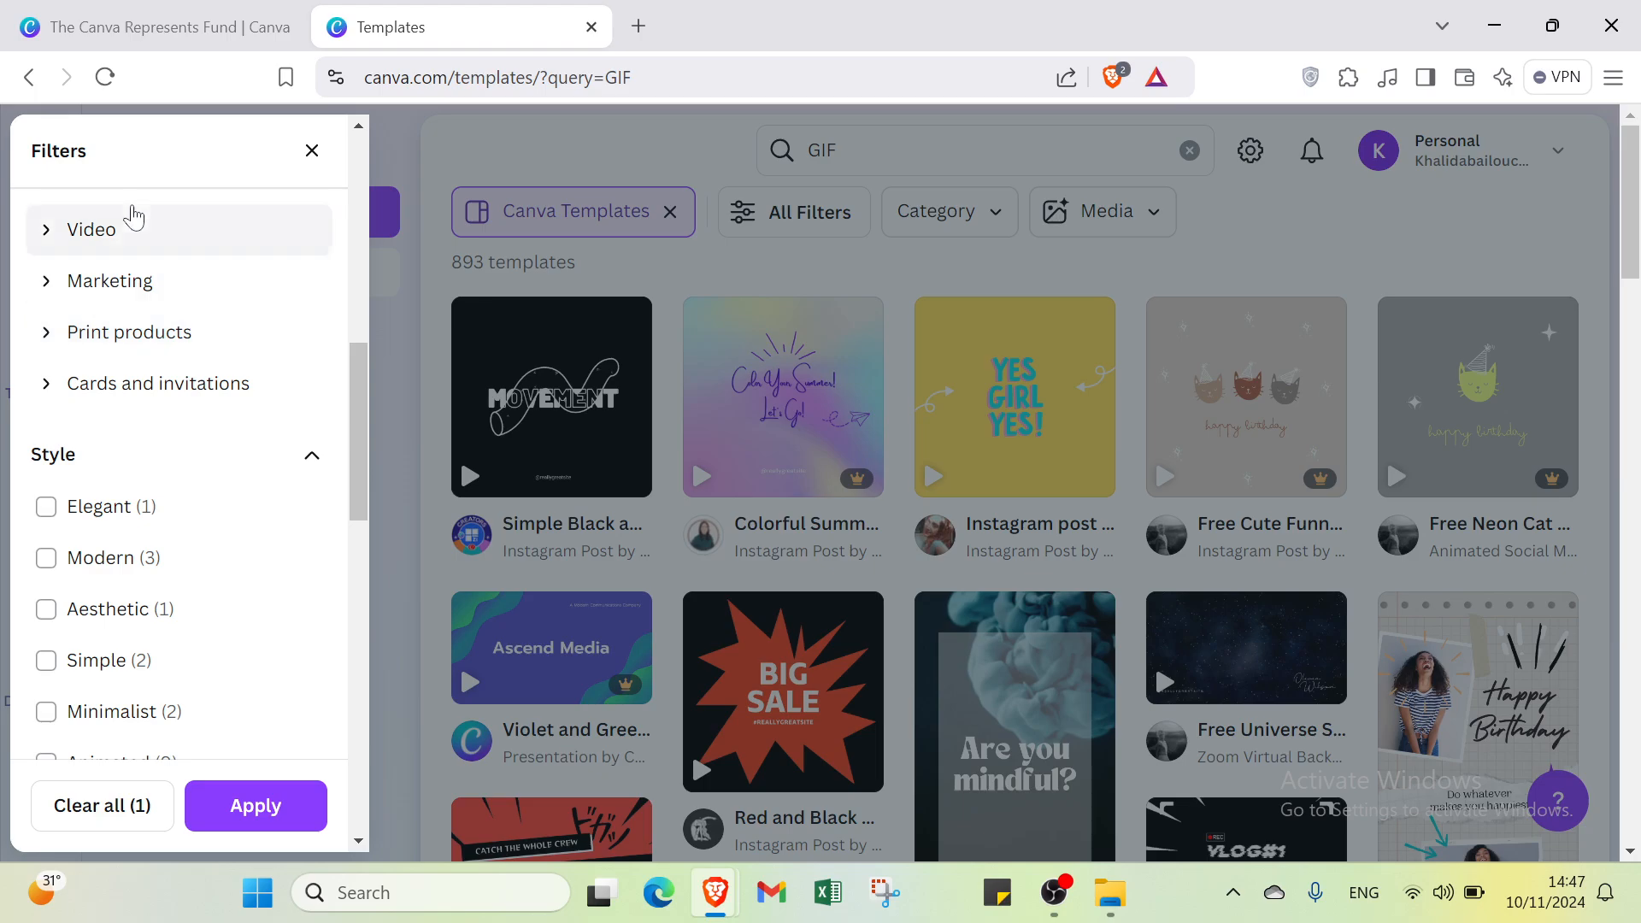
scroll(106, 307, up, 1)
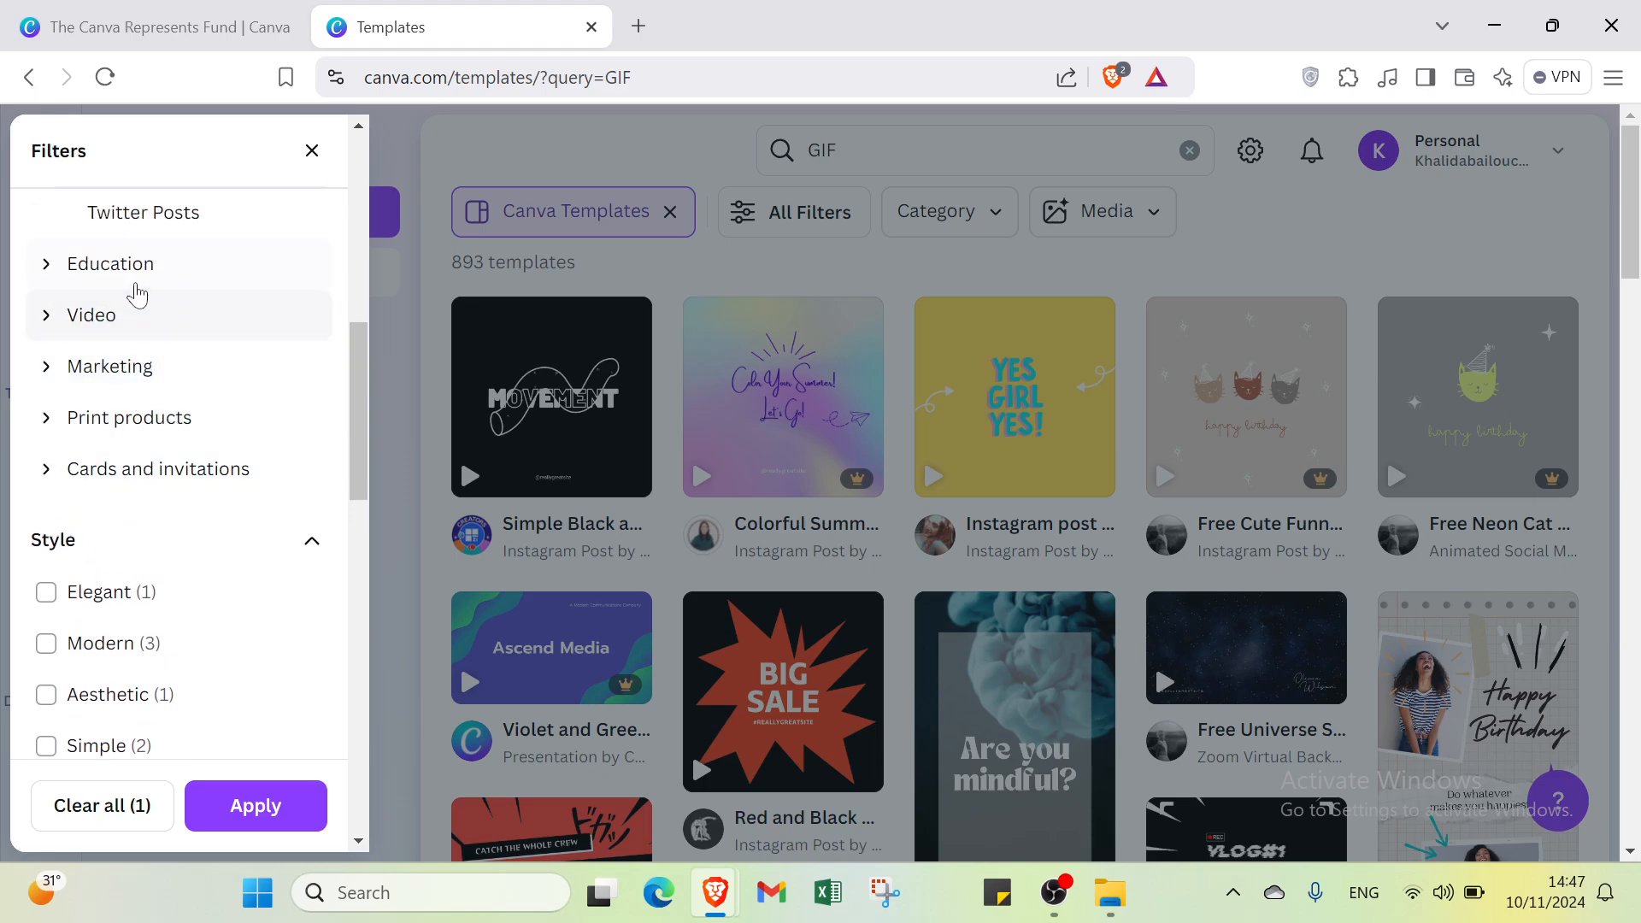
scroll(137, 476, down, 1)
scroll(137, 476, down, 2)
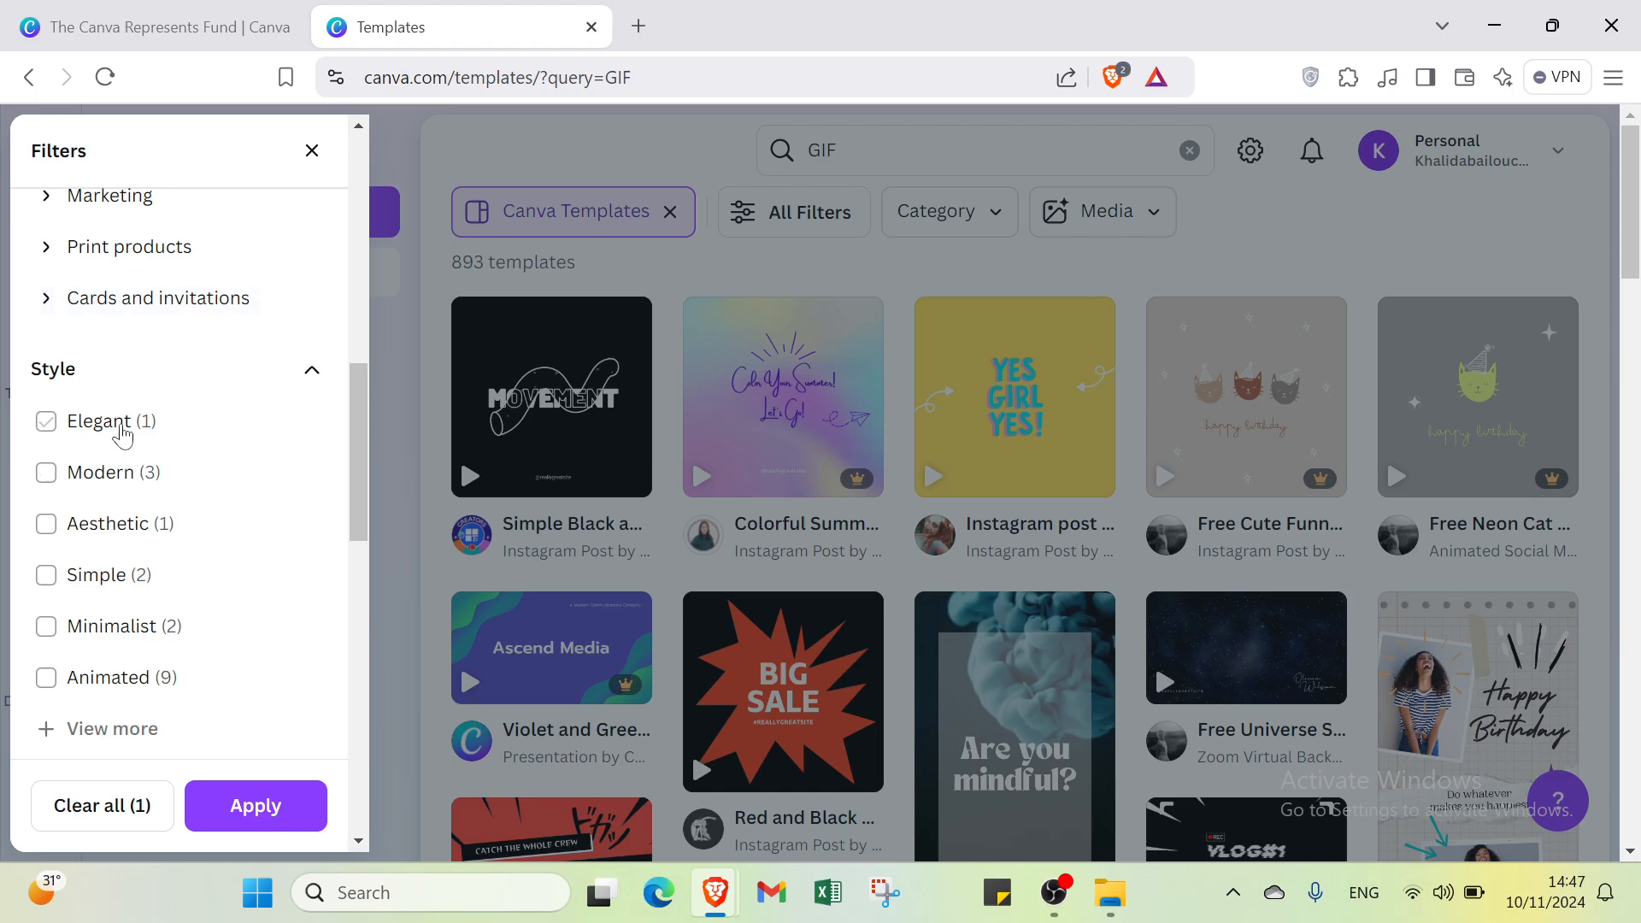
click(120, 417)
scroll(126, 354, down, 2)
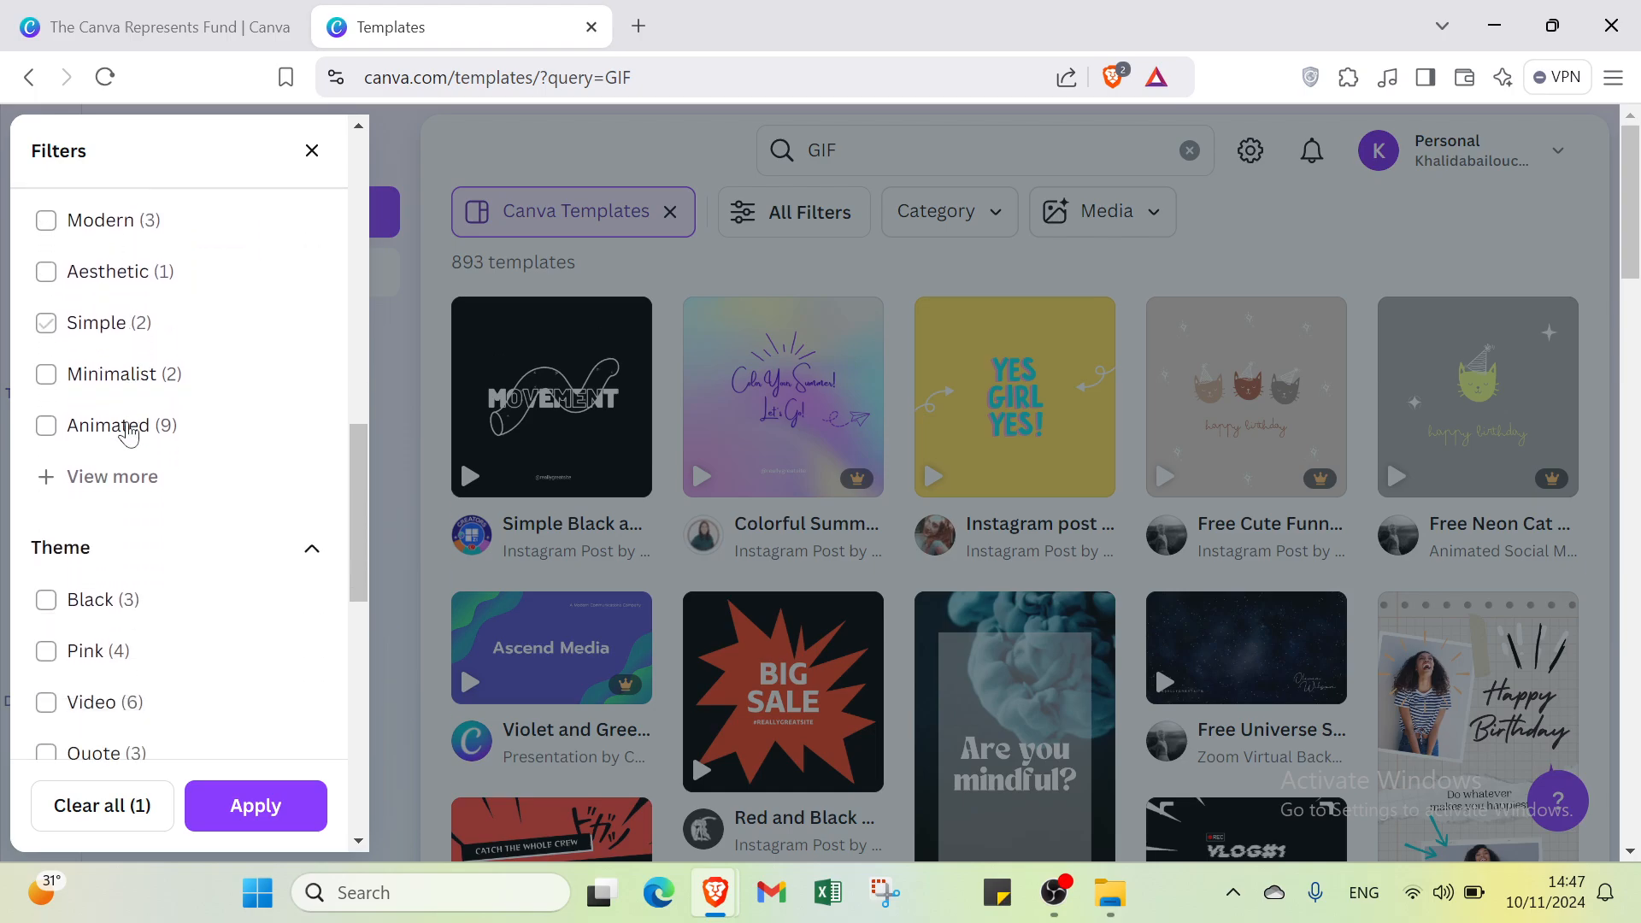
click(126, 457)
scroll(123, 427, down, 1)
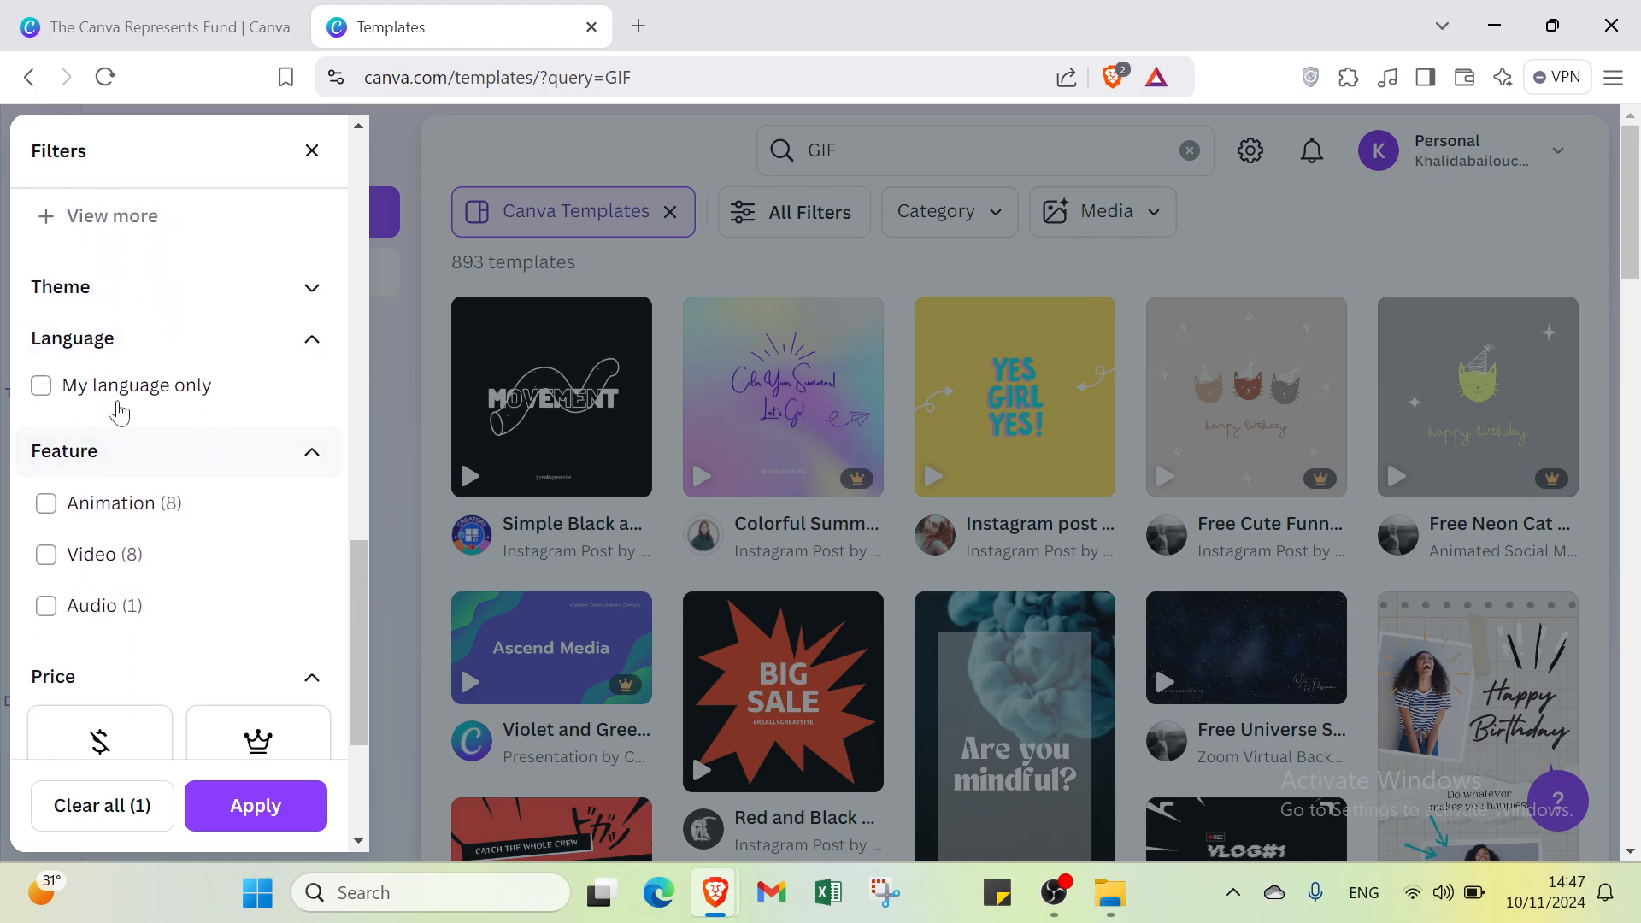
click(130, 343)
click(128, 391)
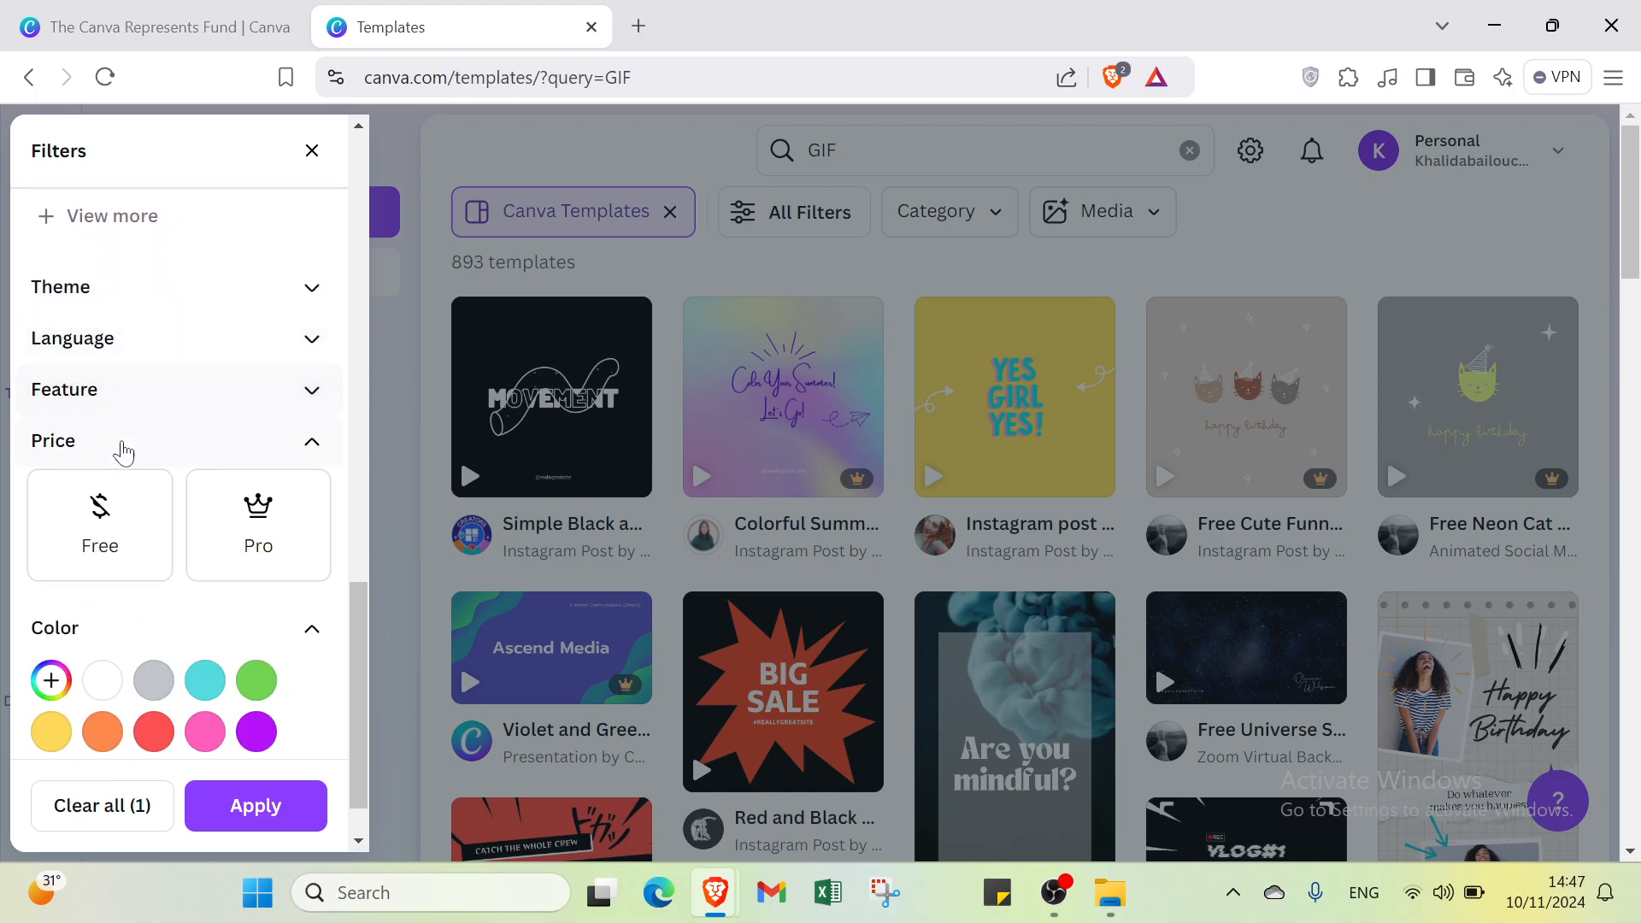
- Limit the templates to the Free price and the white color, and apply the filters
click(99, 517)
scroll(99, 525, down, 1)
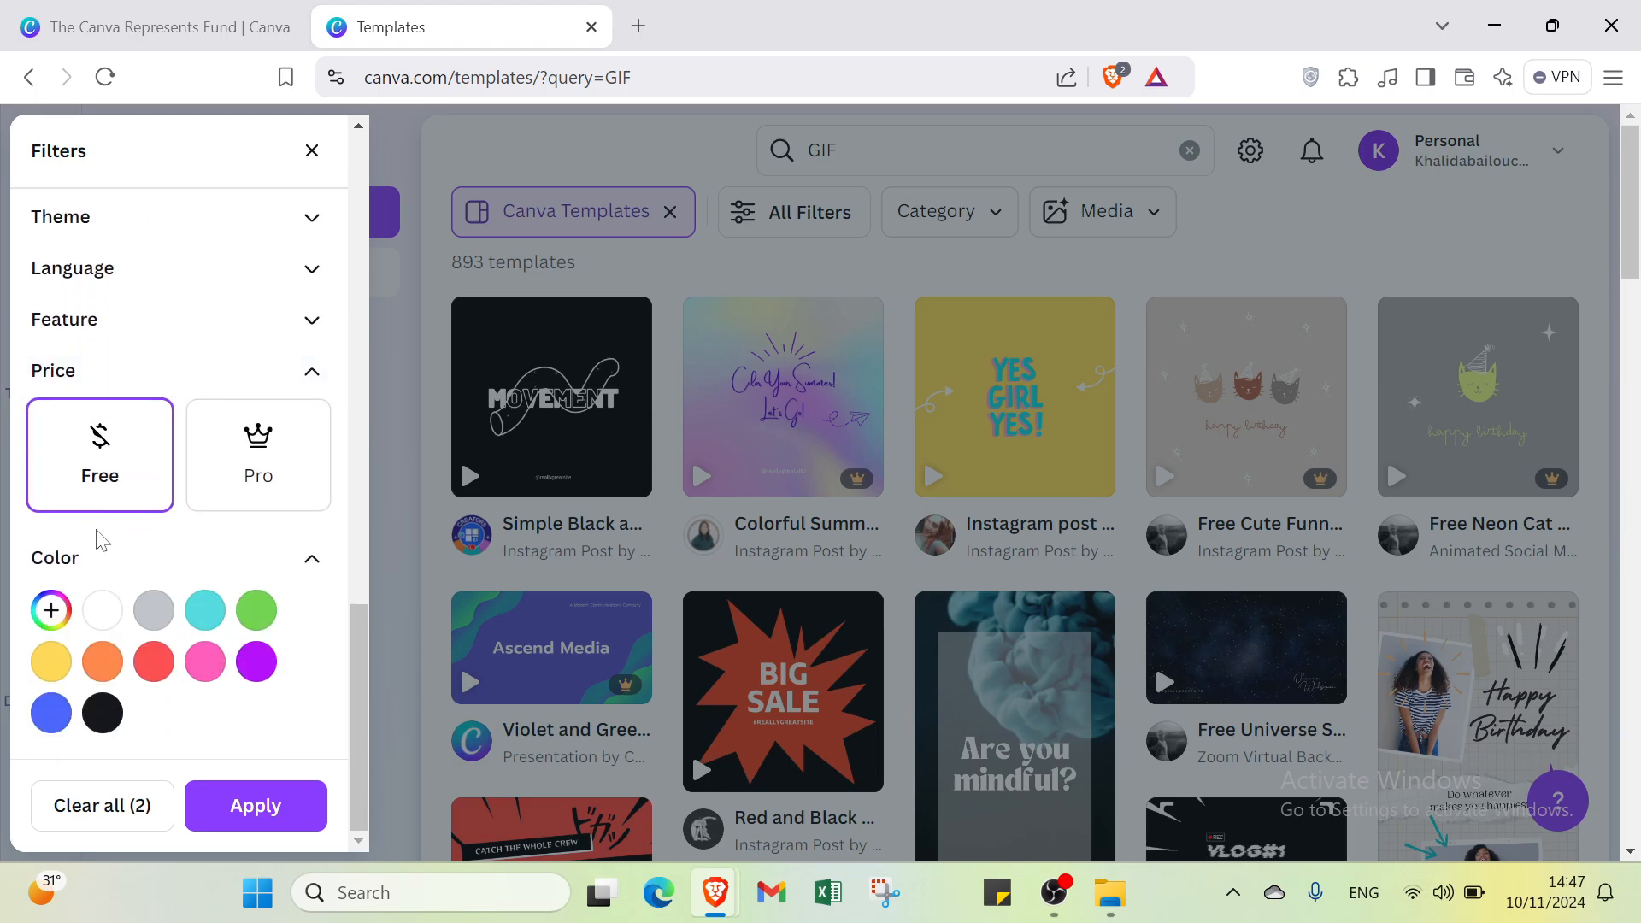
click(104, 612)
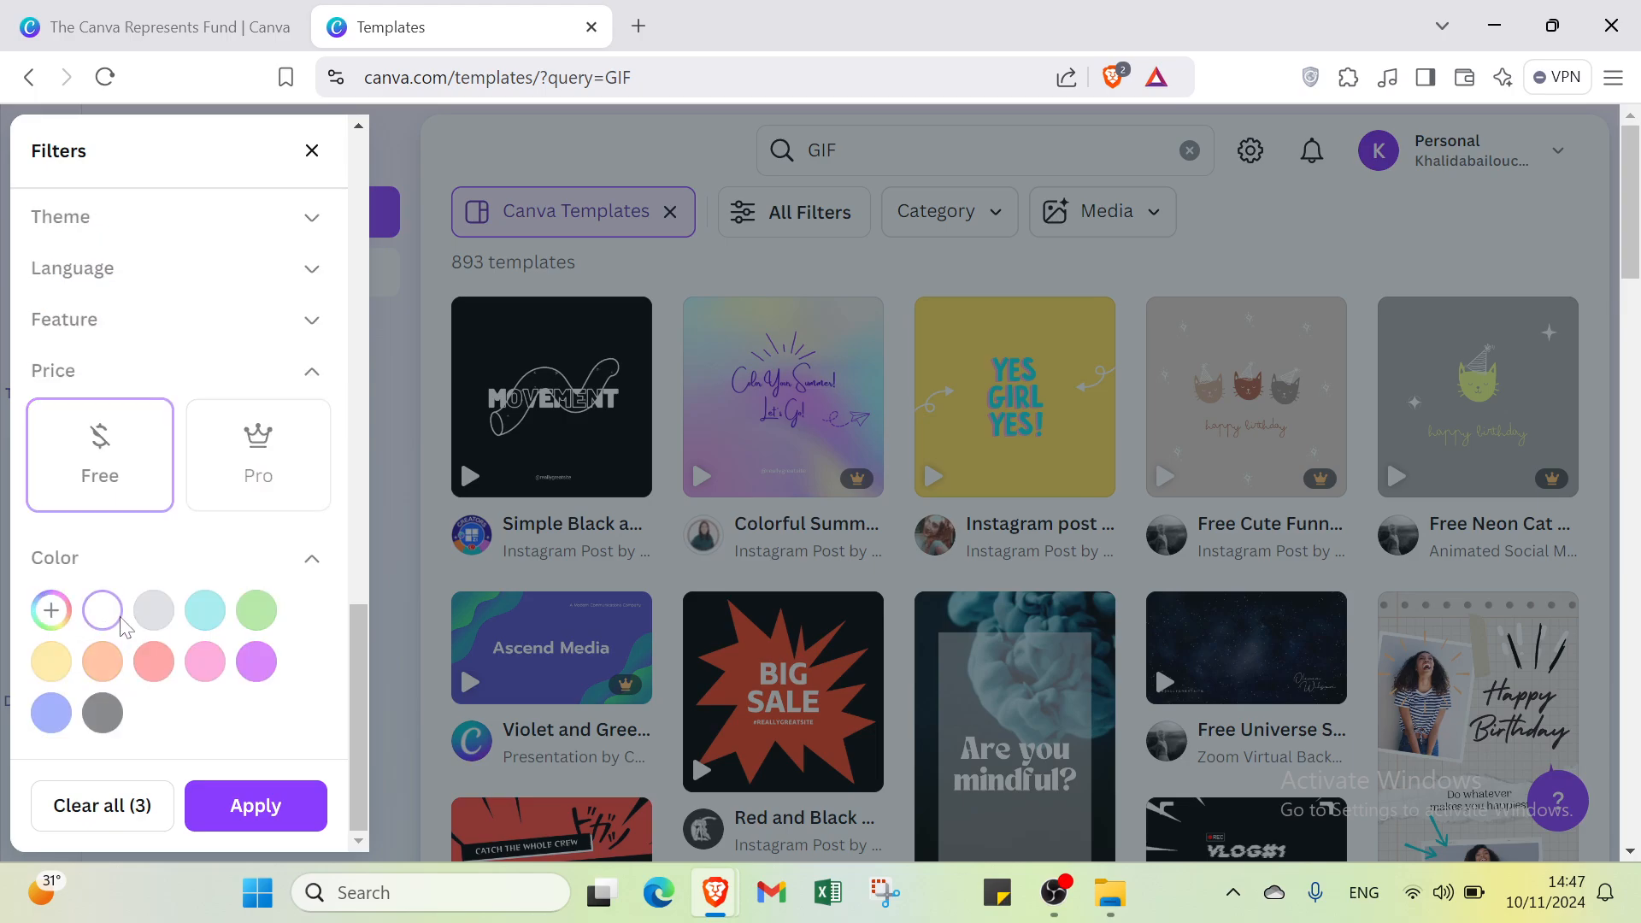
click(256, 806)
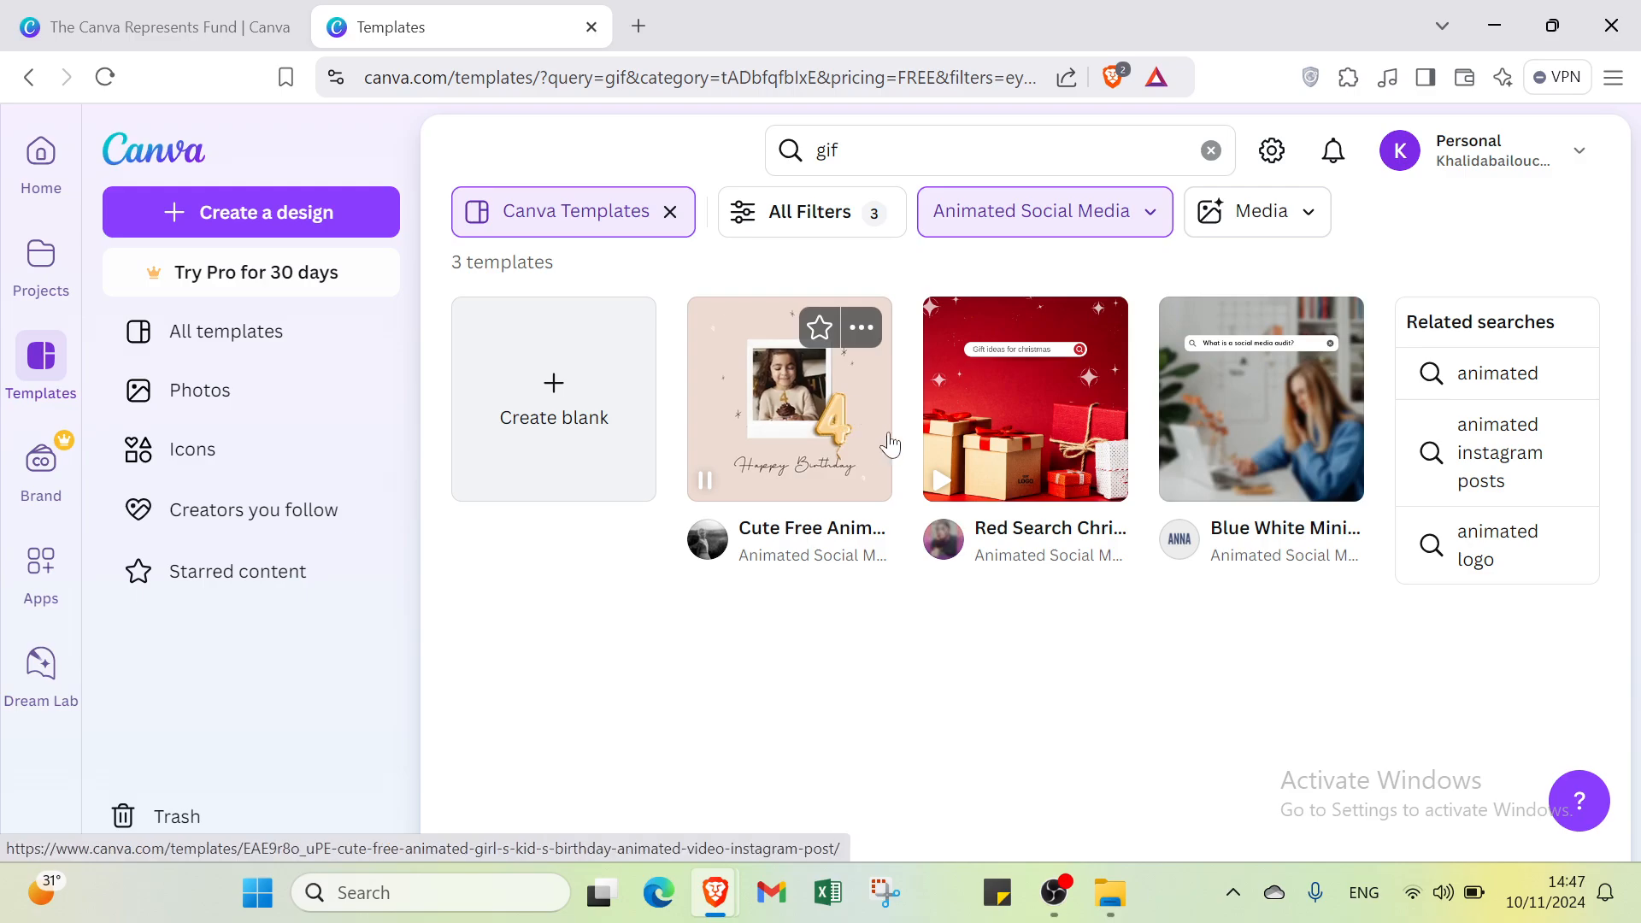
- Open the Cute Free Animated Girl's Kid's Birthday template for customizing
click(812, 427)
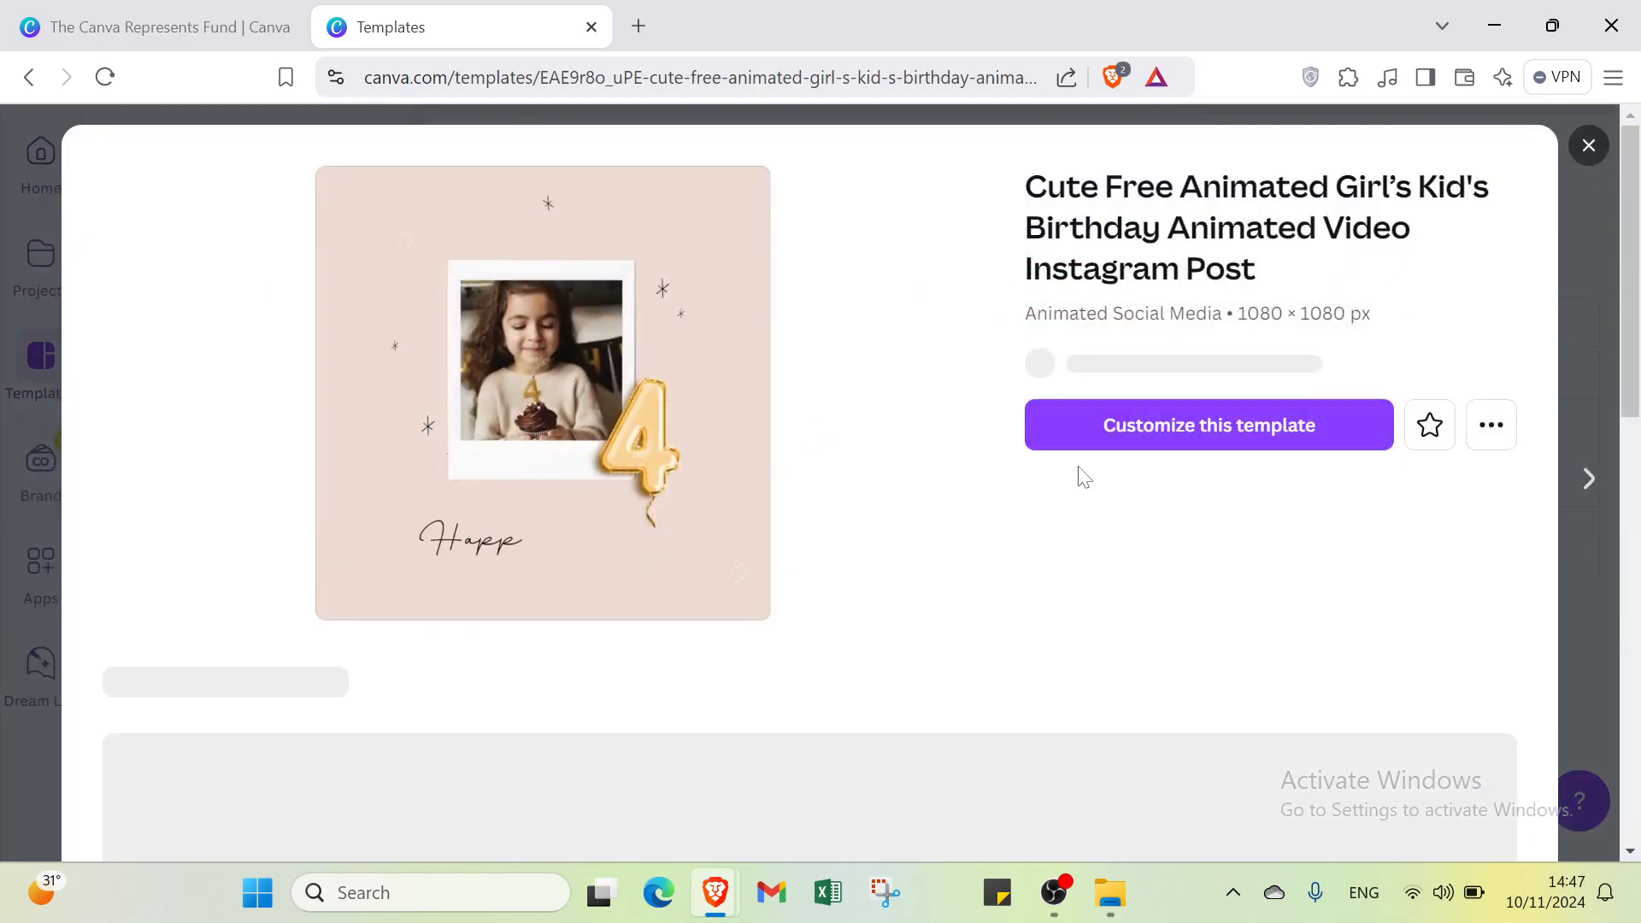
click(1145, 466)
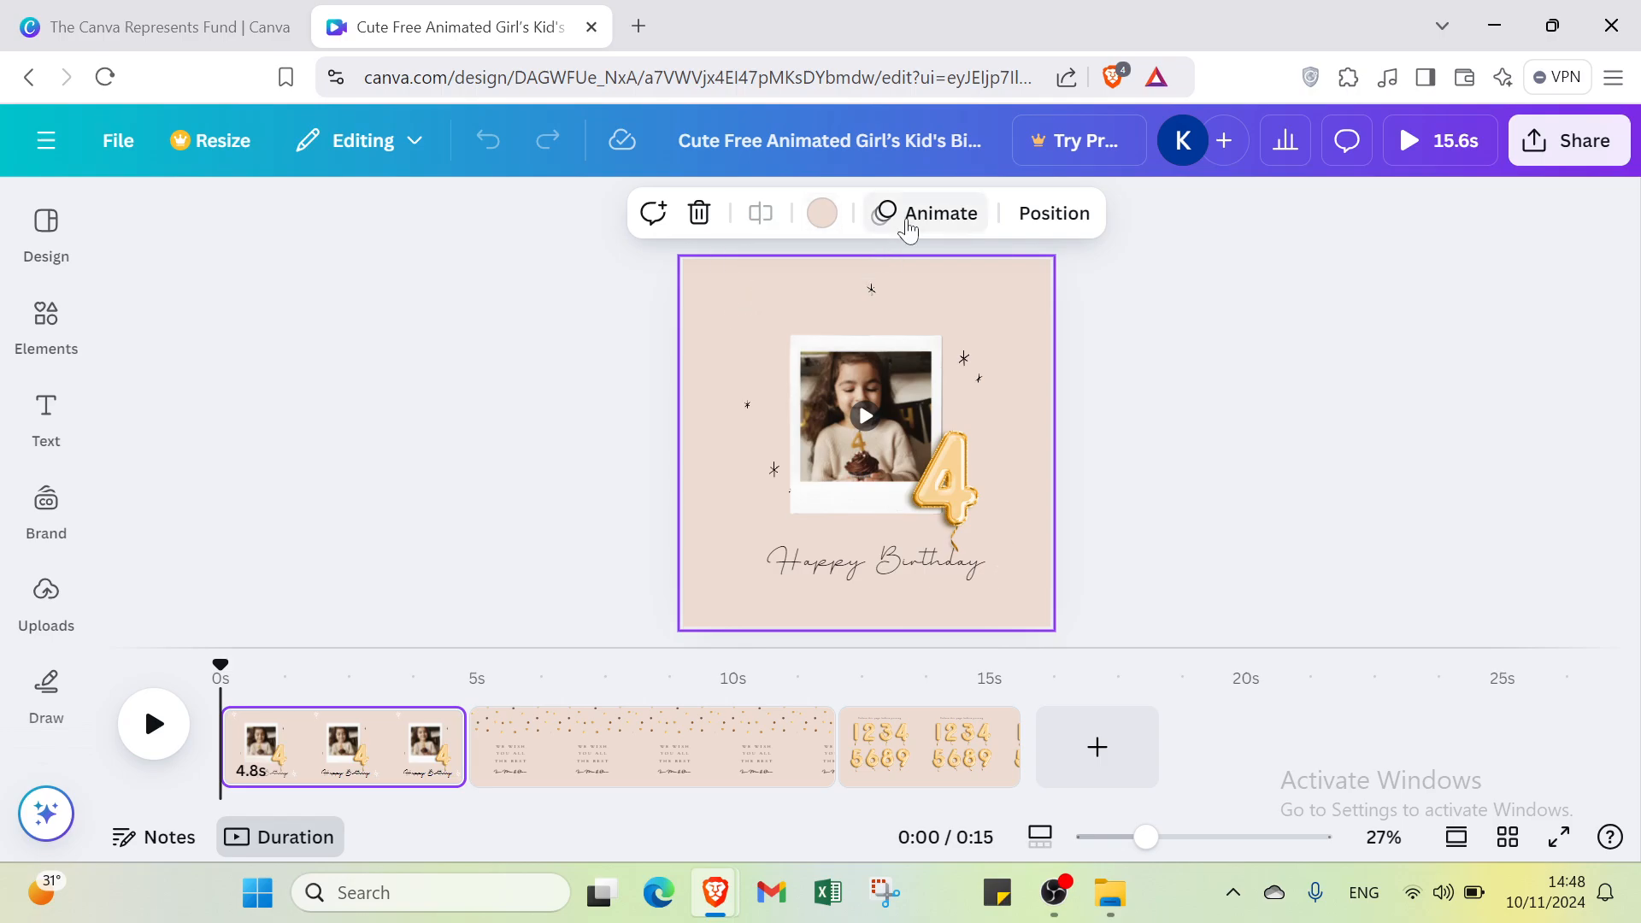
- Try the Simple and Sleek page animations on the first page, apply Fun, and look over the remaining animation styles
click(909, 229)
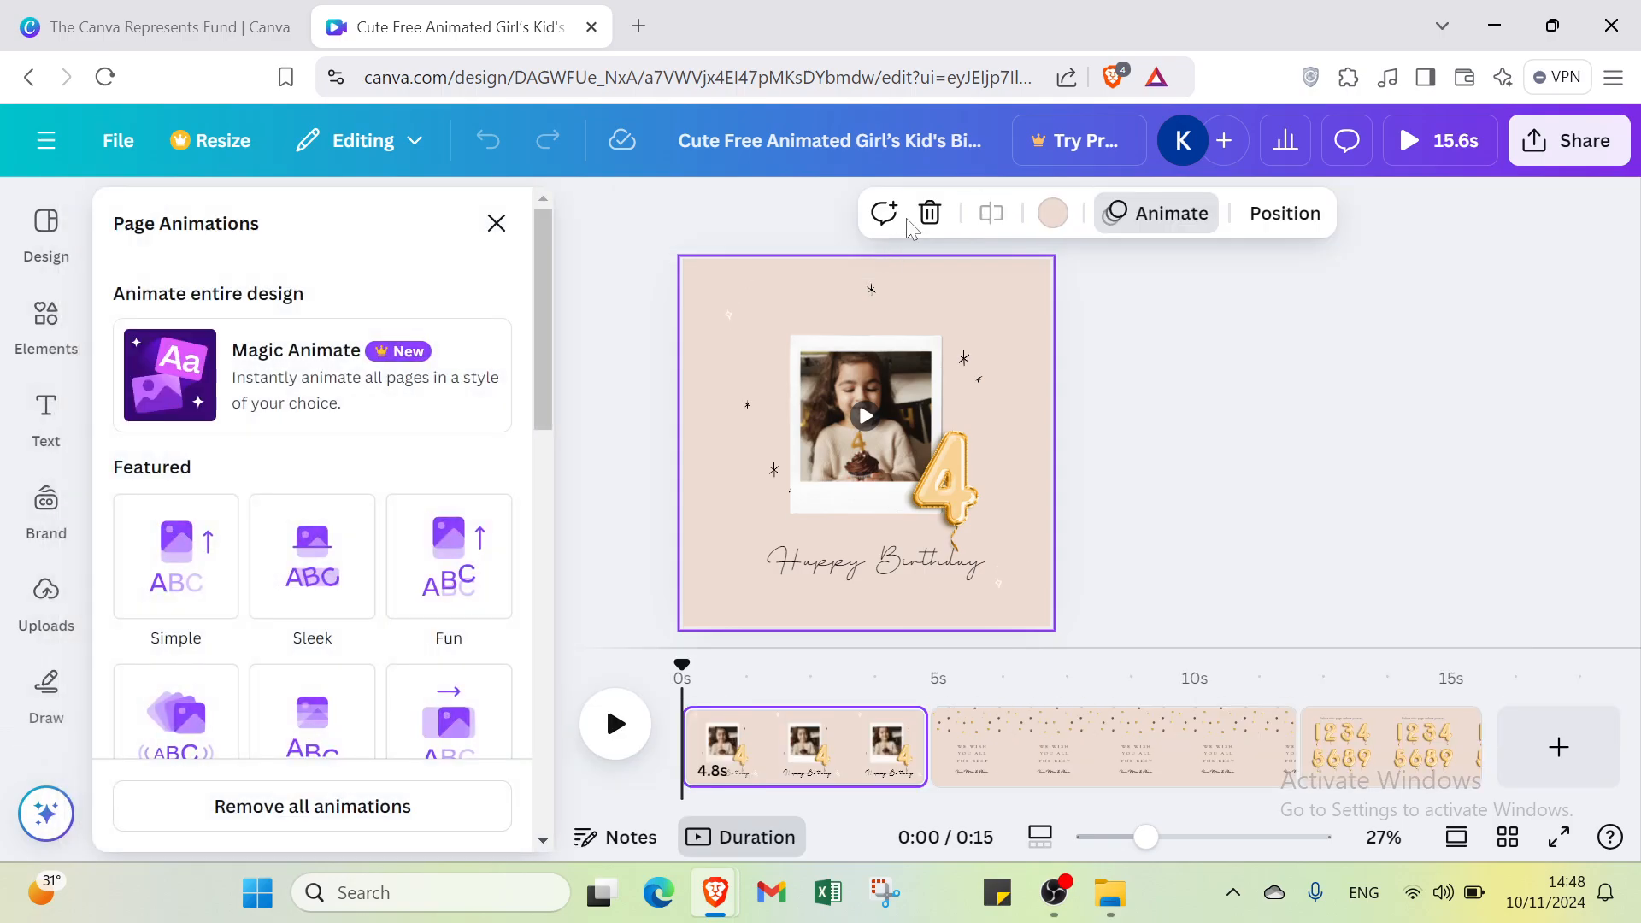
scroll(316, 461, down, 2)
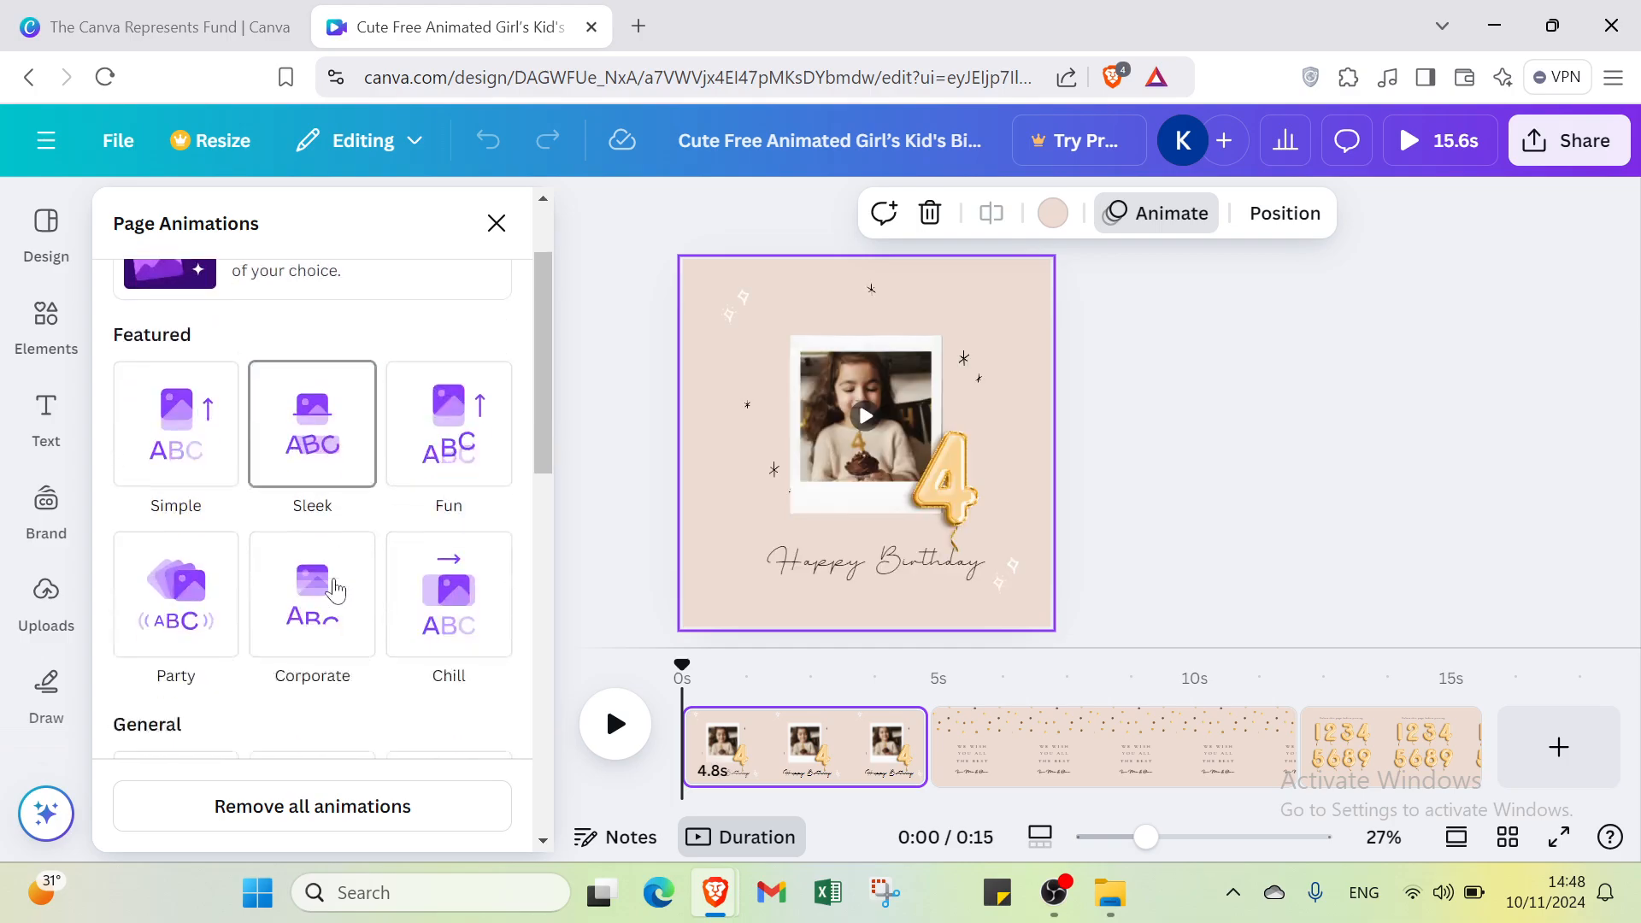
click(155, 407)
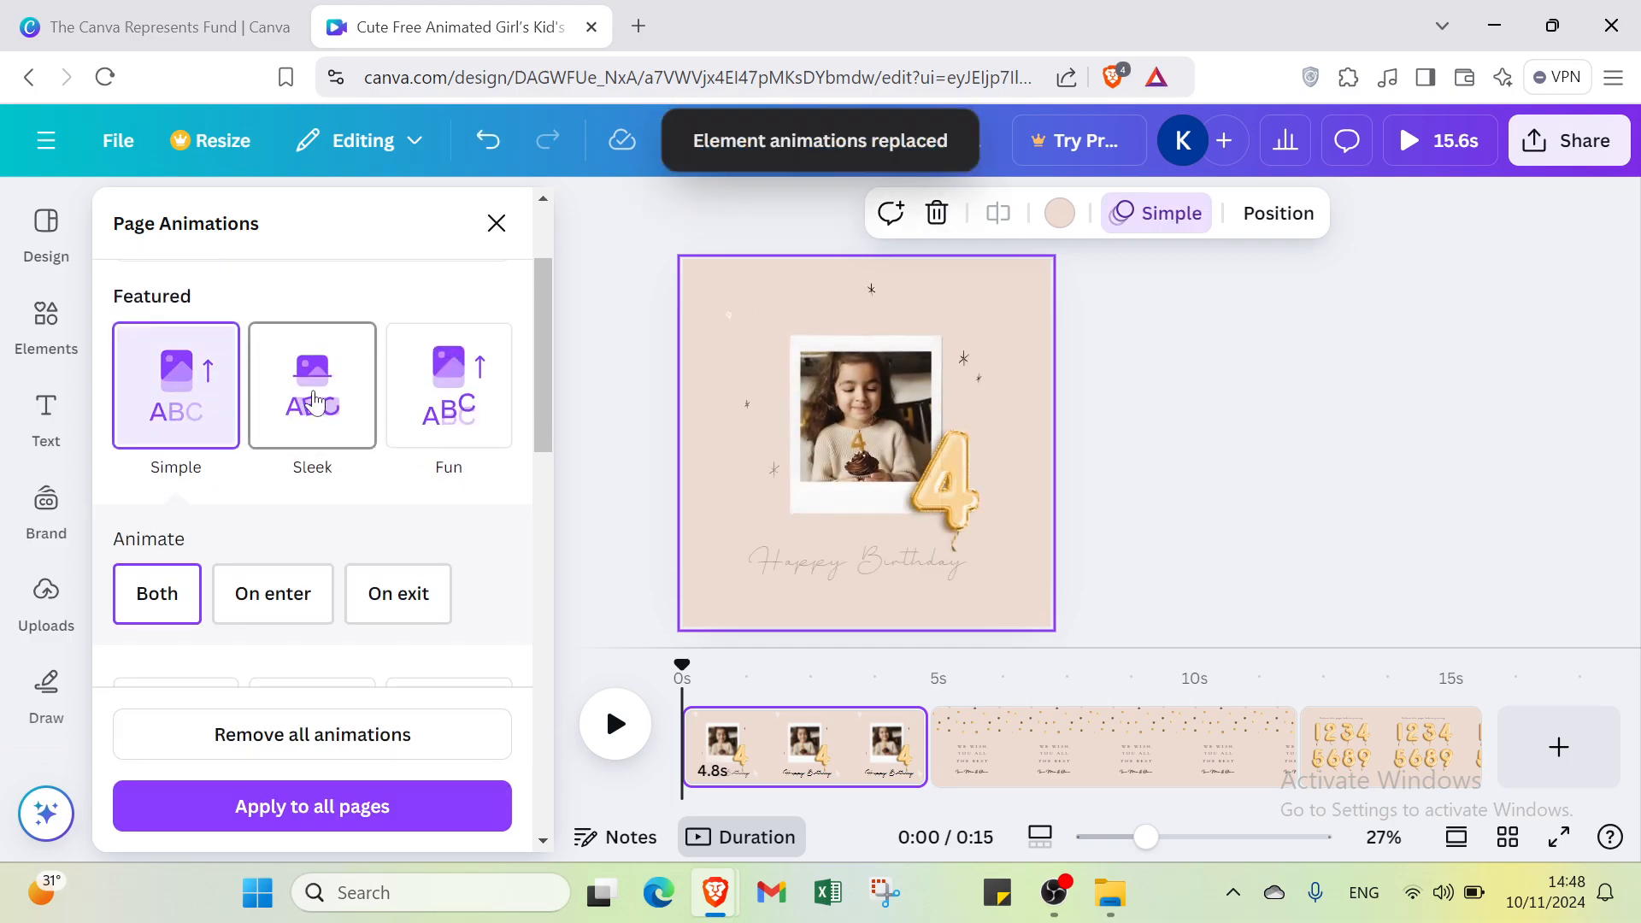
click(314, 400)
click(448, 389)
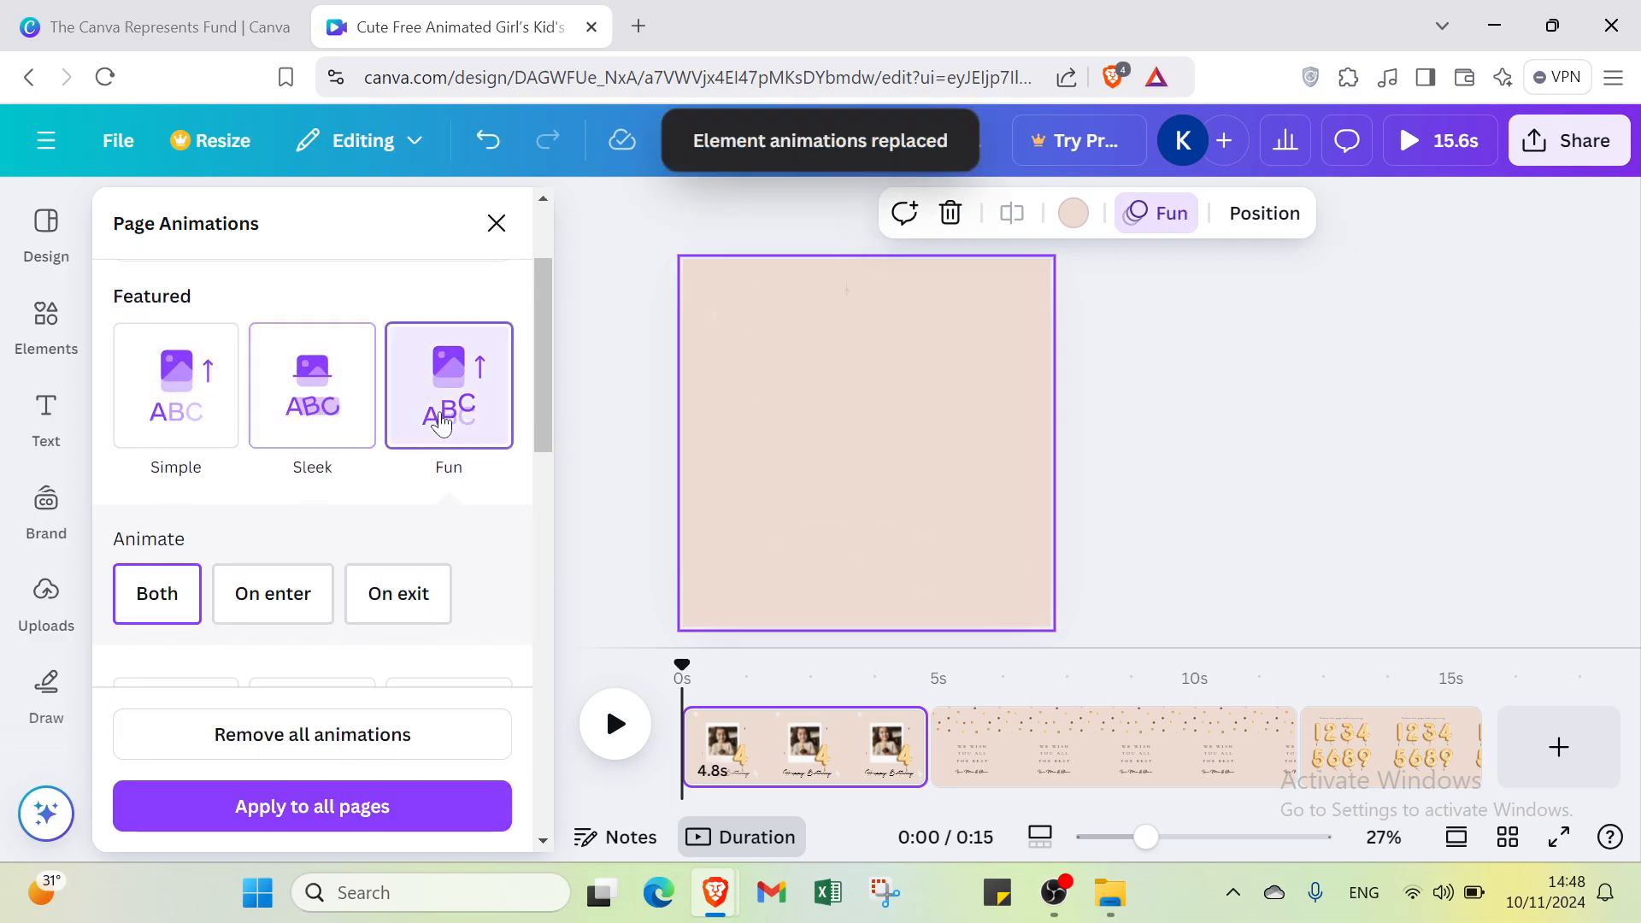
scroll(285, 587, down, 6)
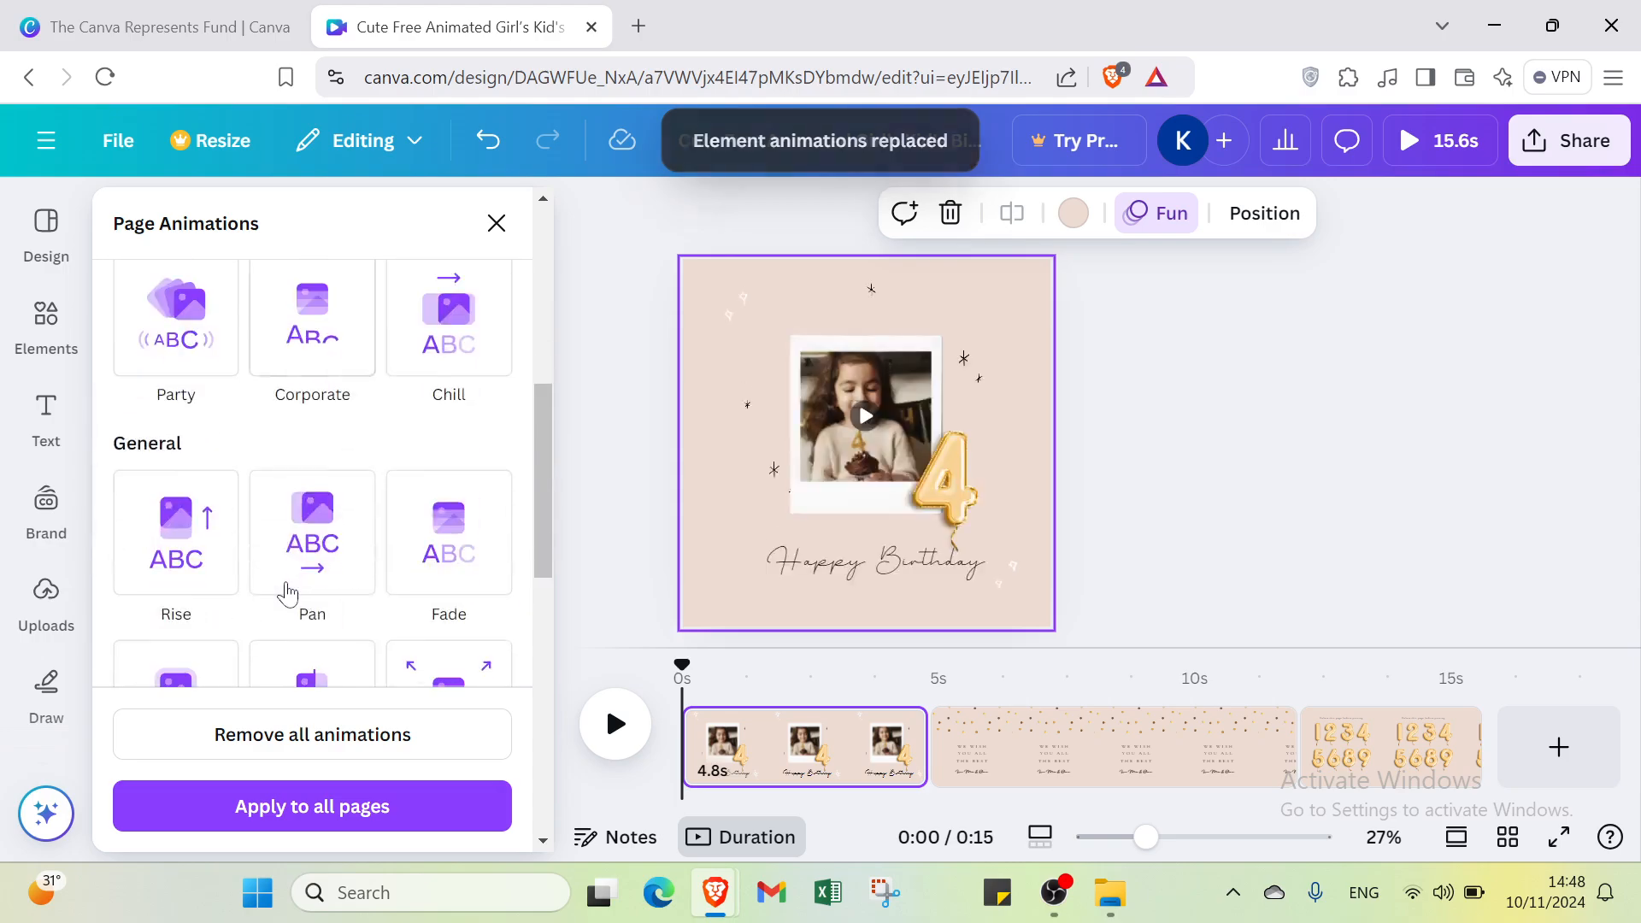
scroll(290, 574, down, 4)
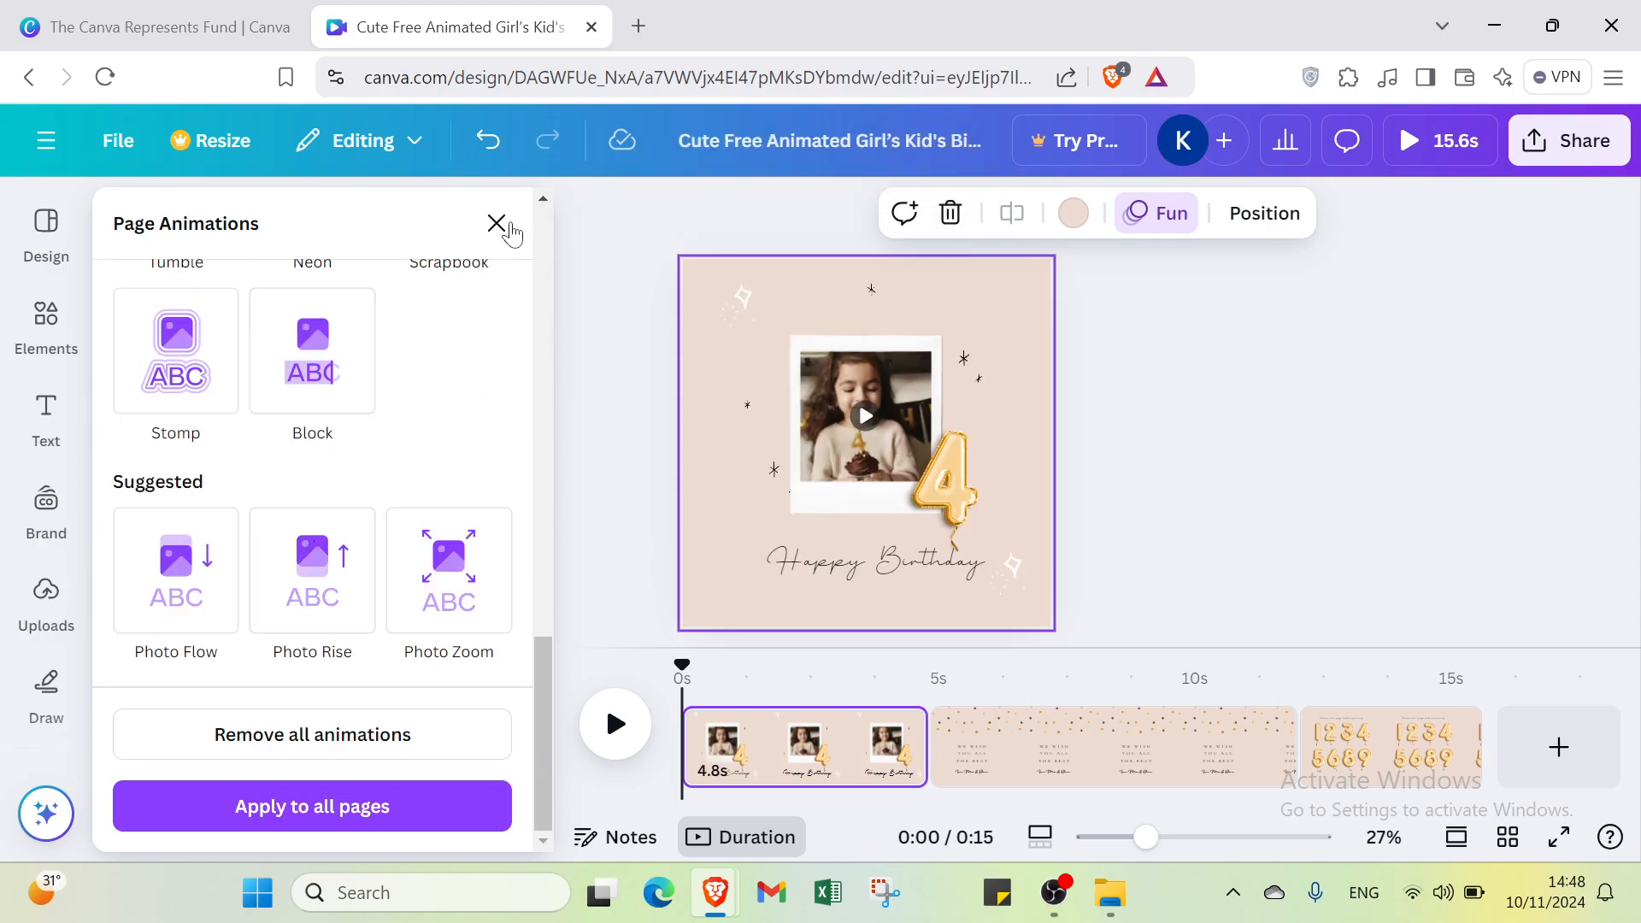
click(497, 224)
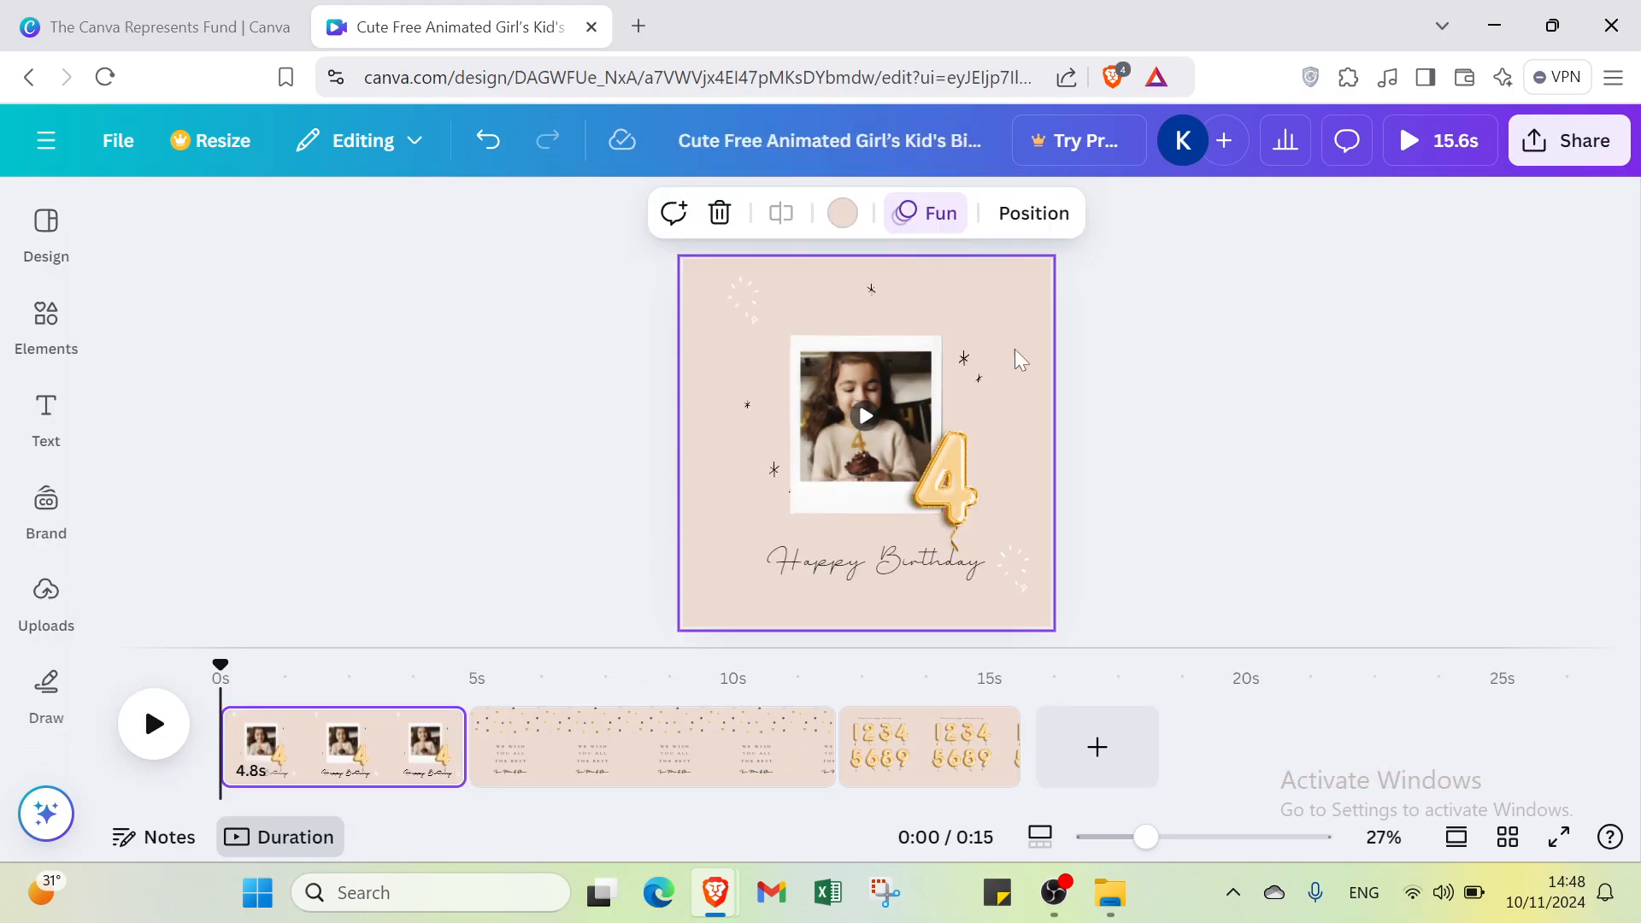
- Delete the beige background of the first page
click(944, 318)
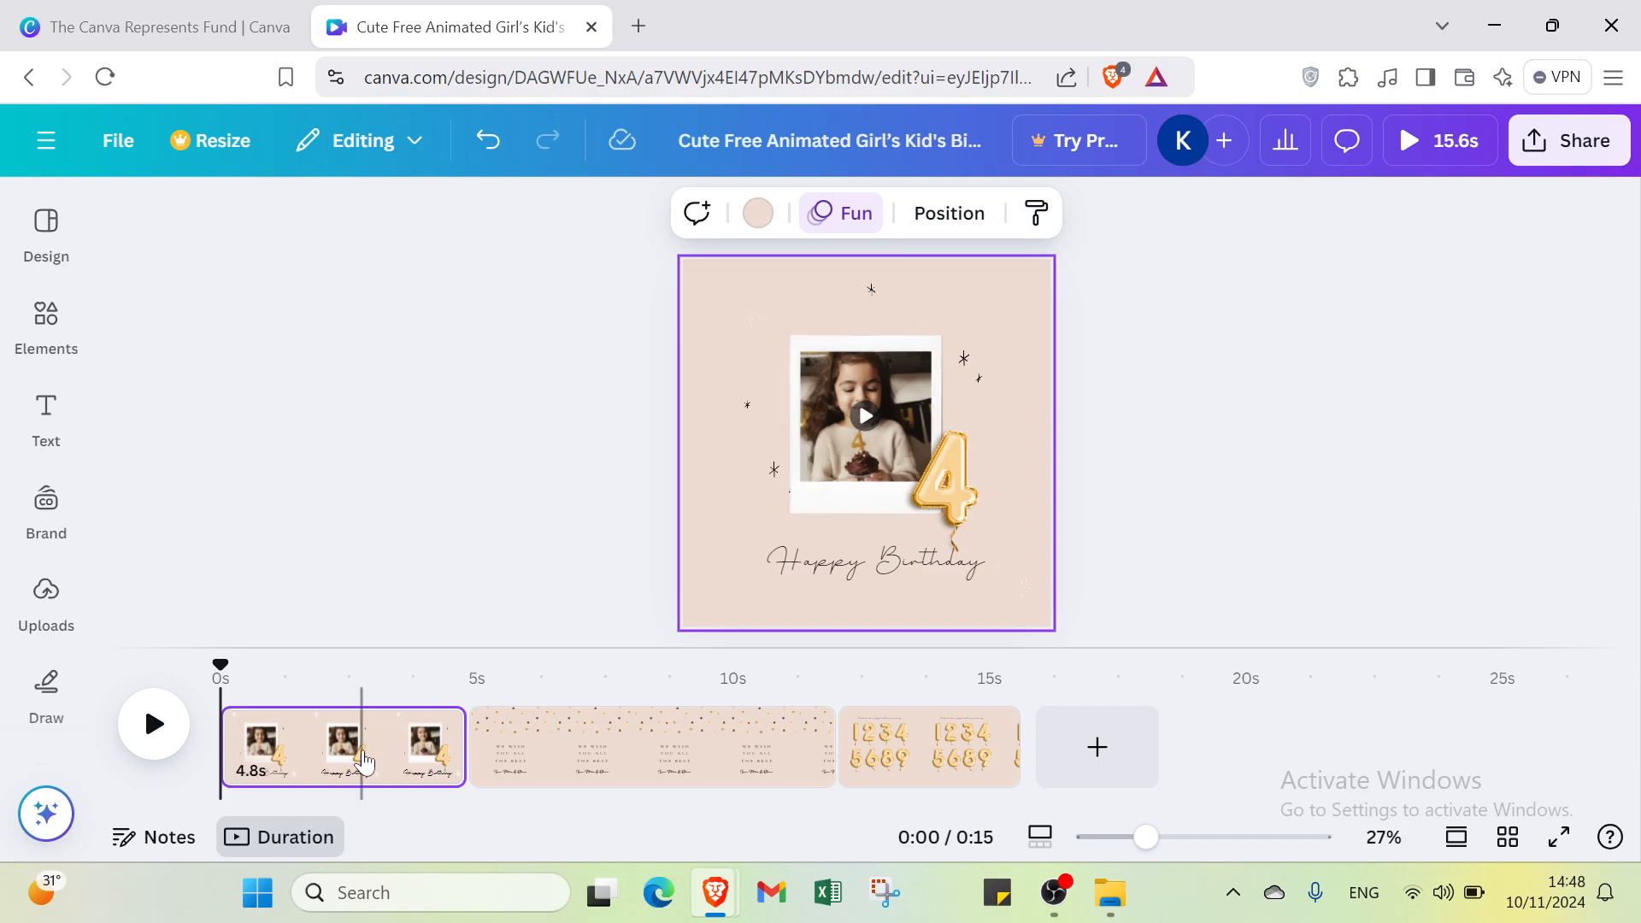
right_click(830, 313)
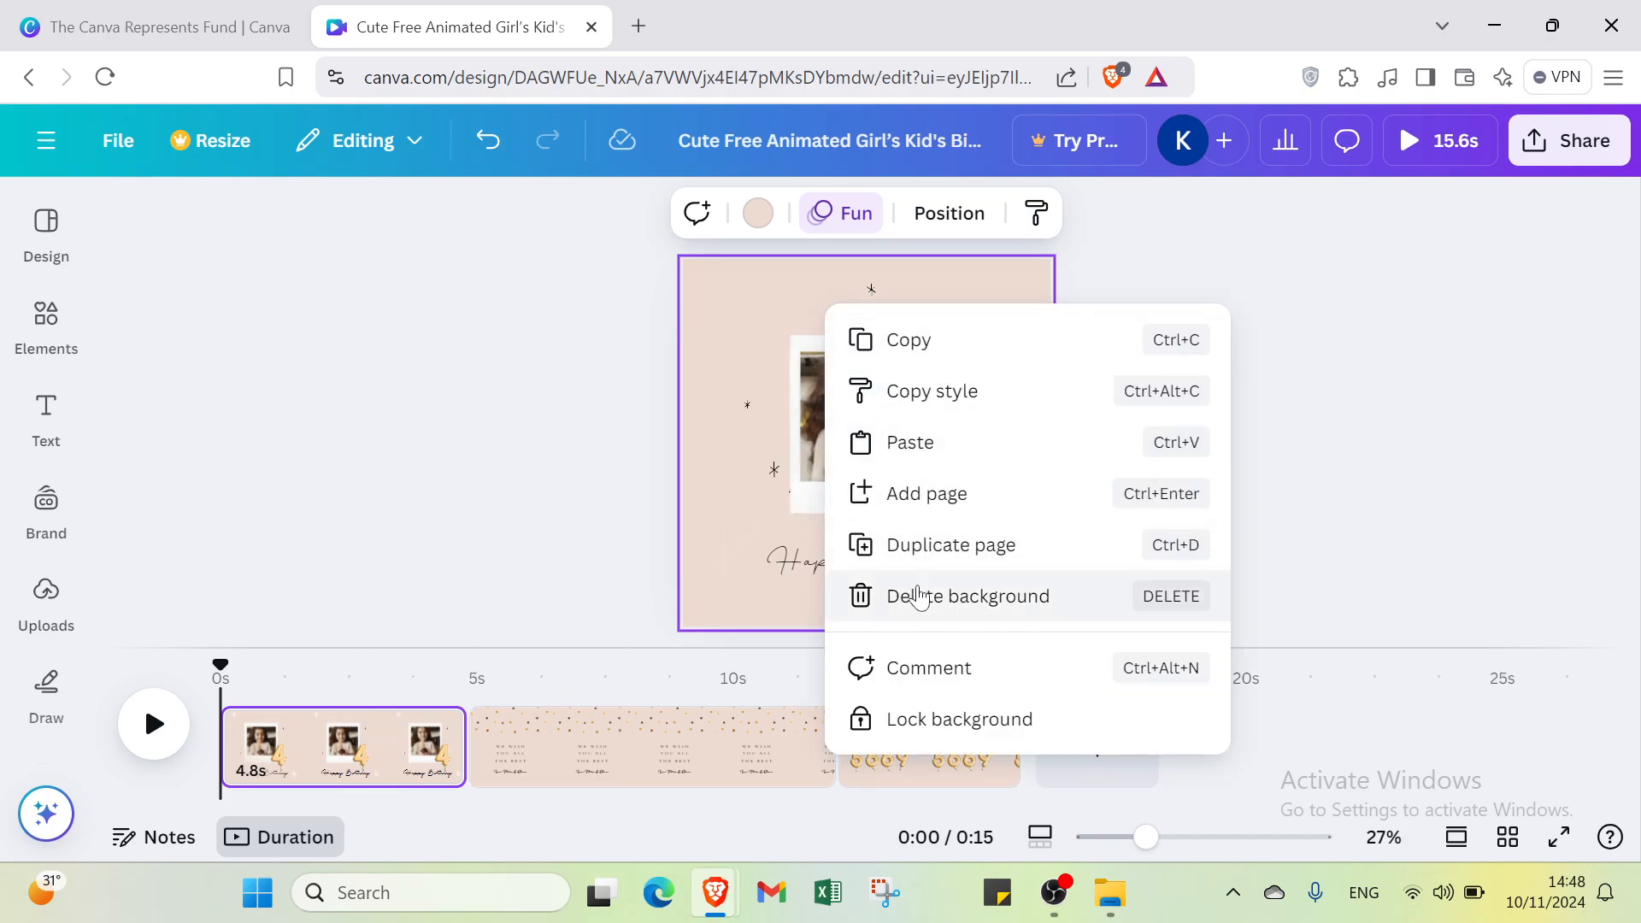
click(919, 595)
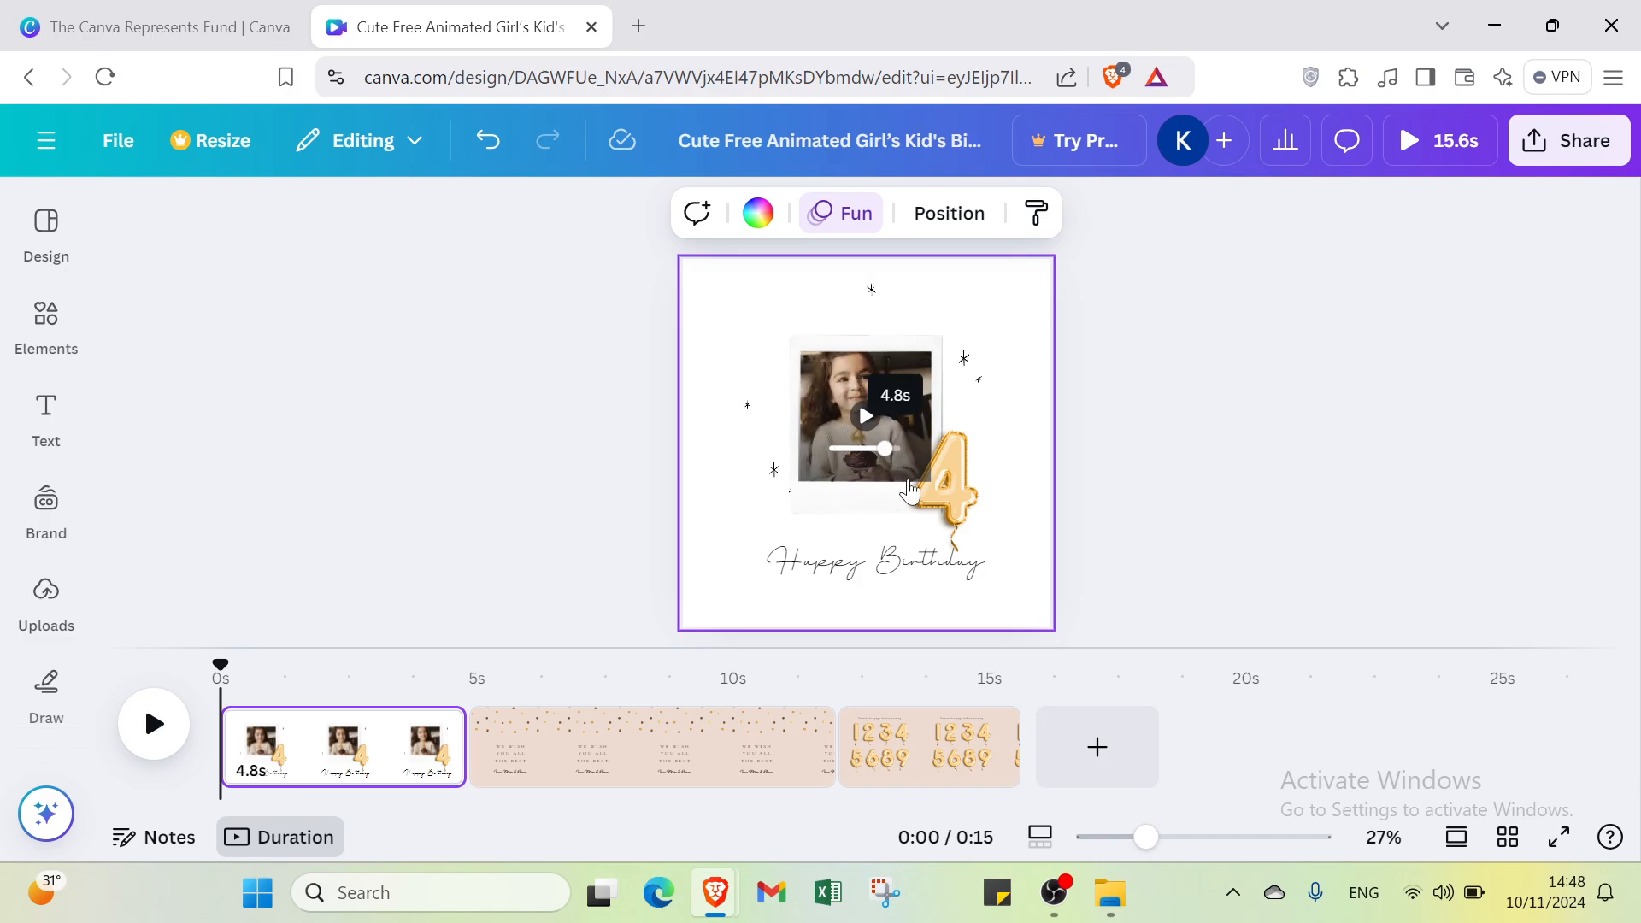
- Delete the framed video of the girl, the gold number 4 balloon and the empty photo frame from the first page
click(908, 483)
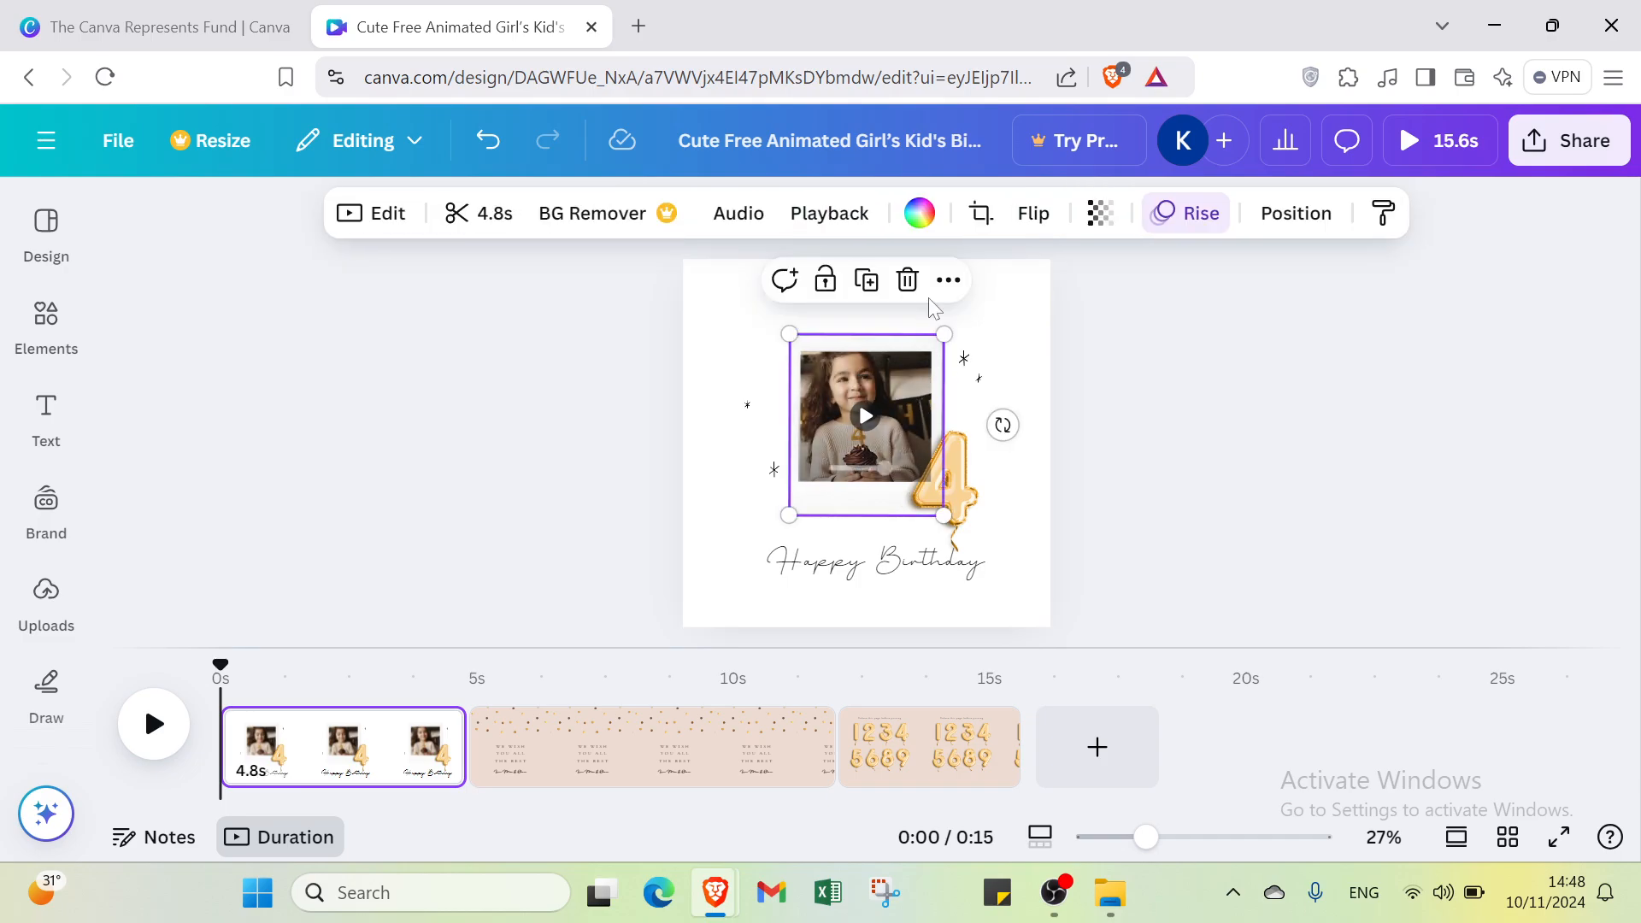
click(908, 281)
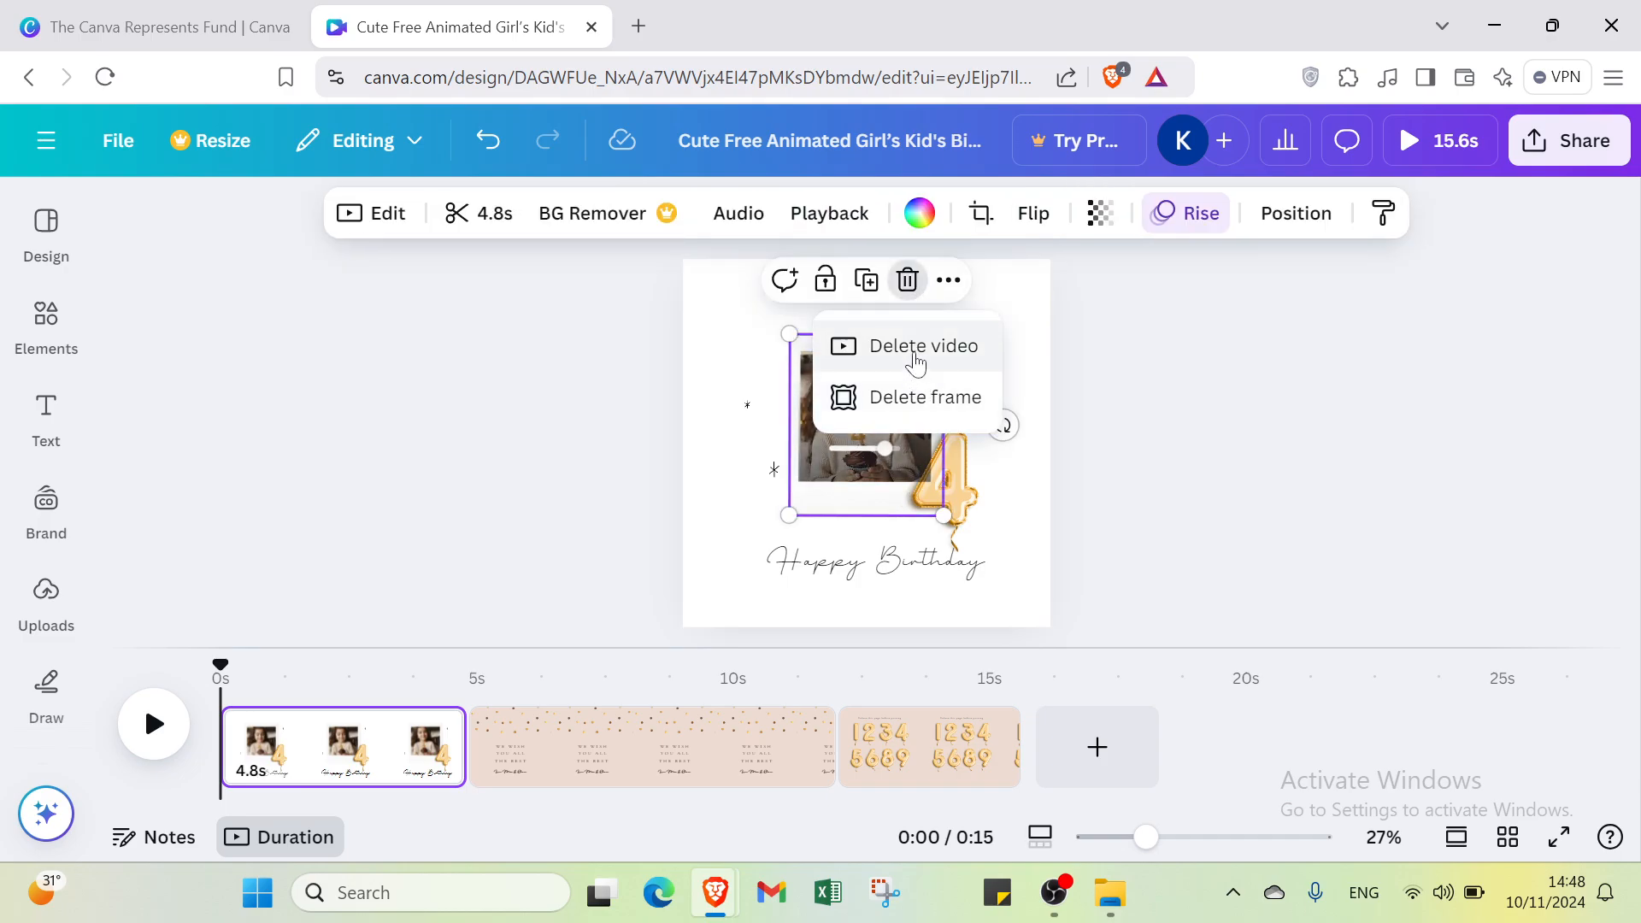
click(915, 350)
click(940, 476)
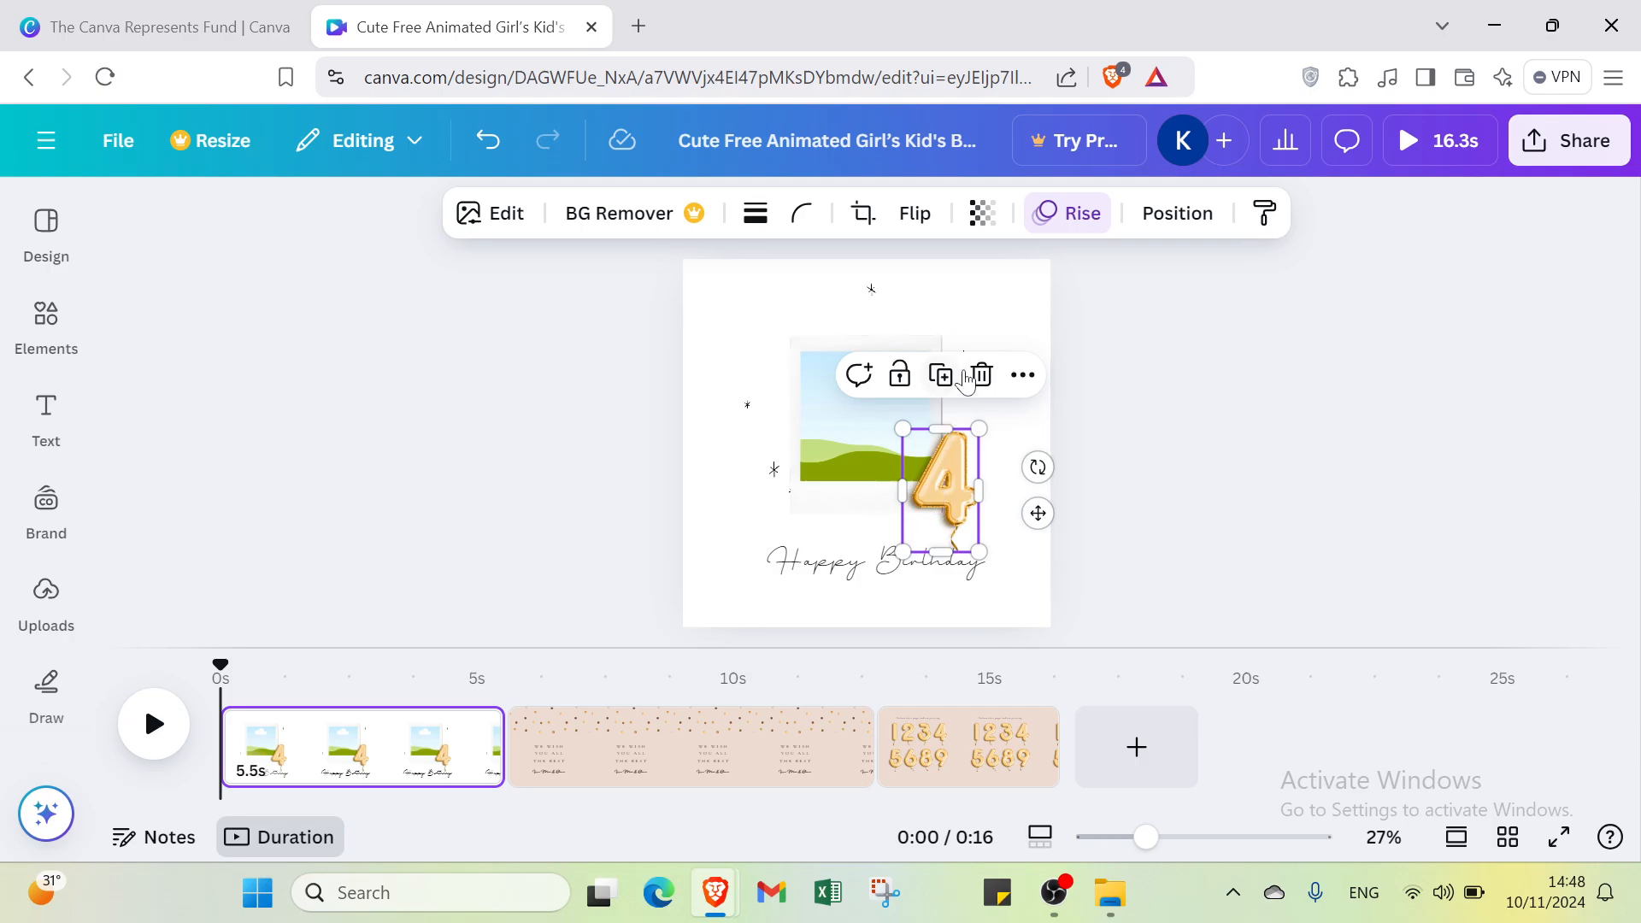
click(979, 376)
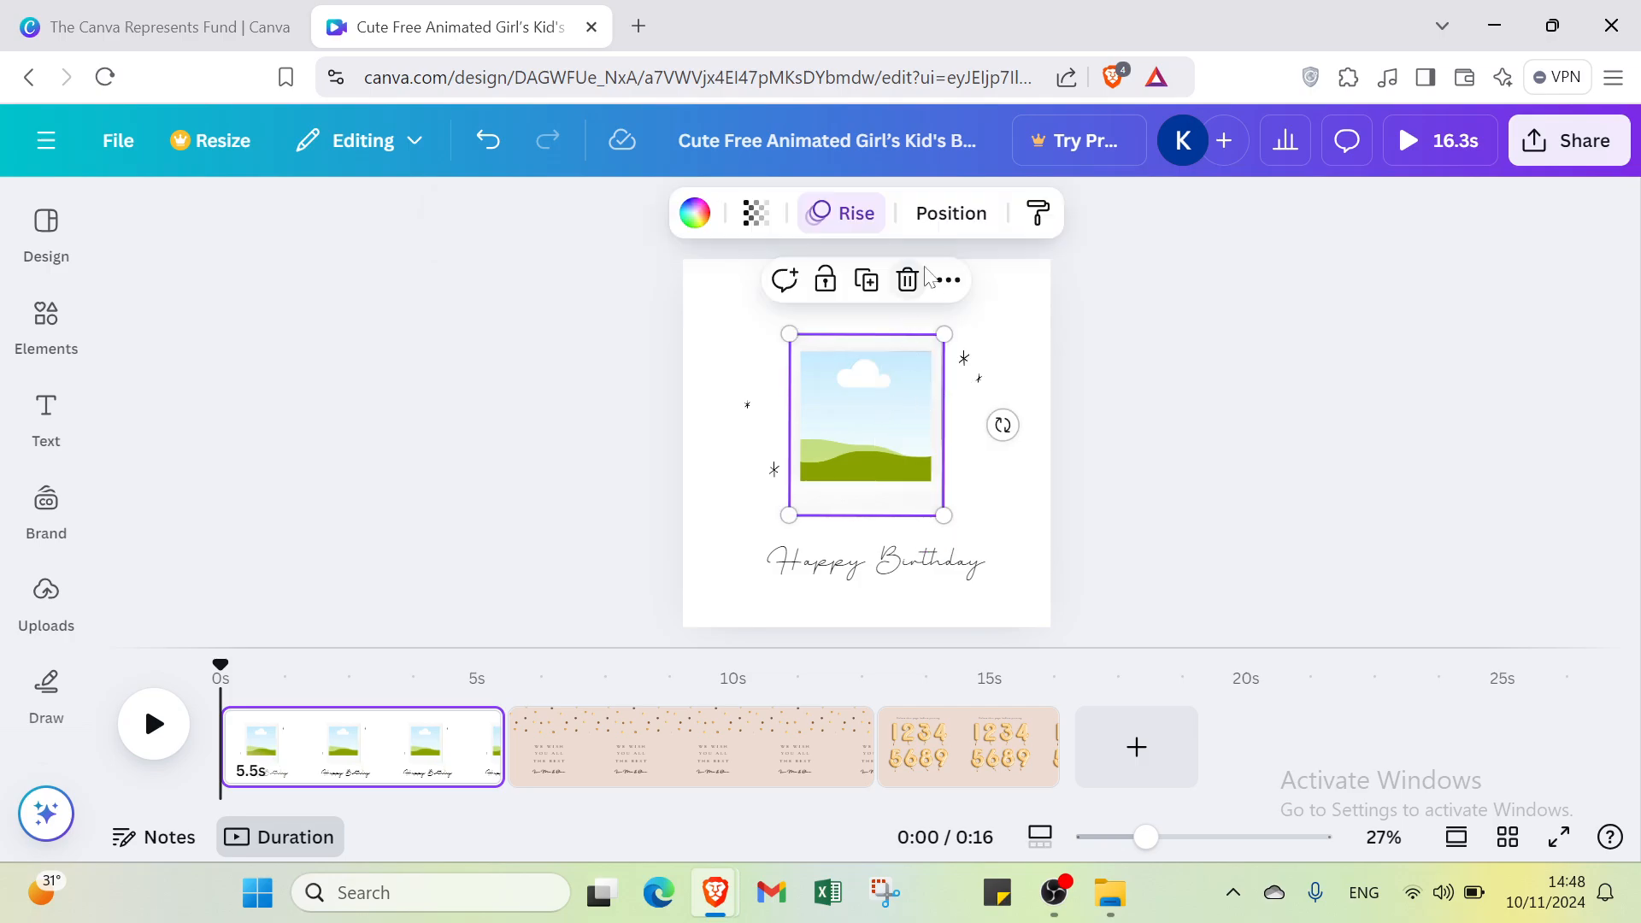
click(907, 286)
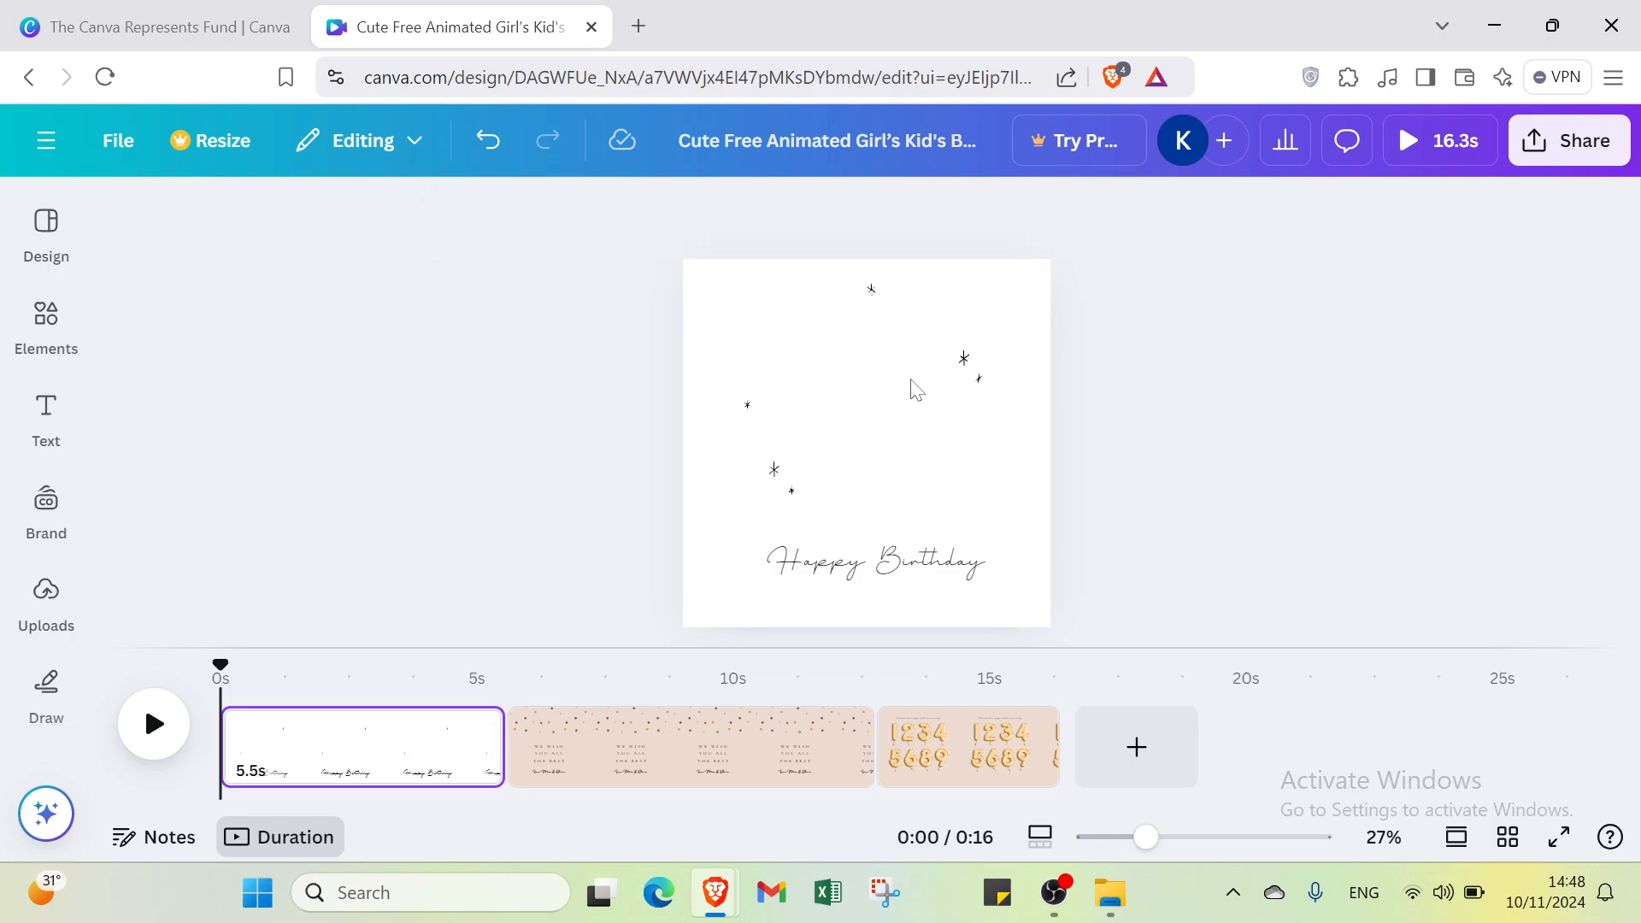
- Delete the Happy Birthday text and the topmost star from the first page
click(857, 560)
click(938, 476)
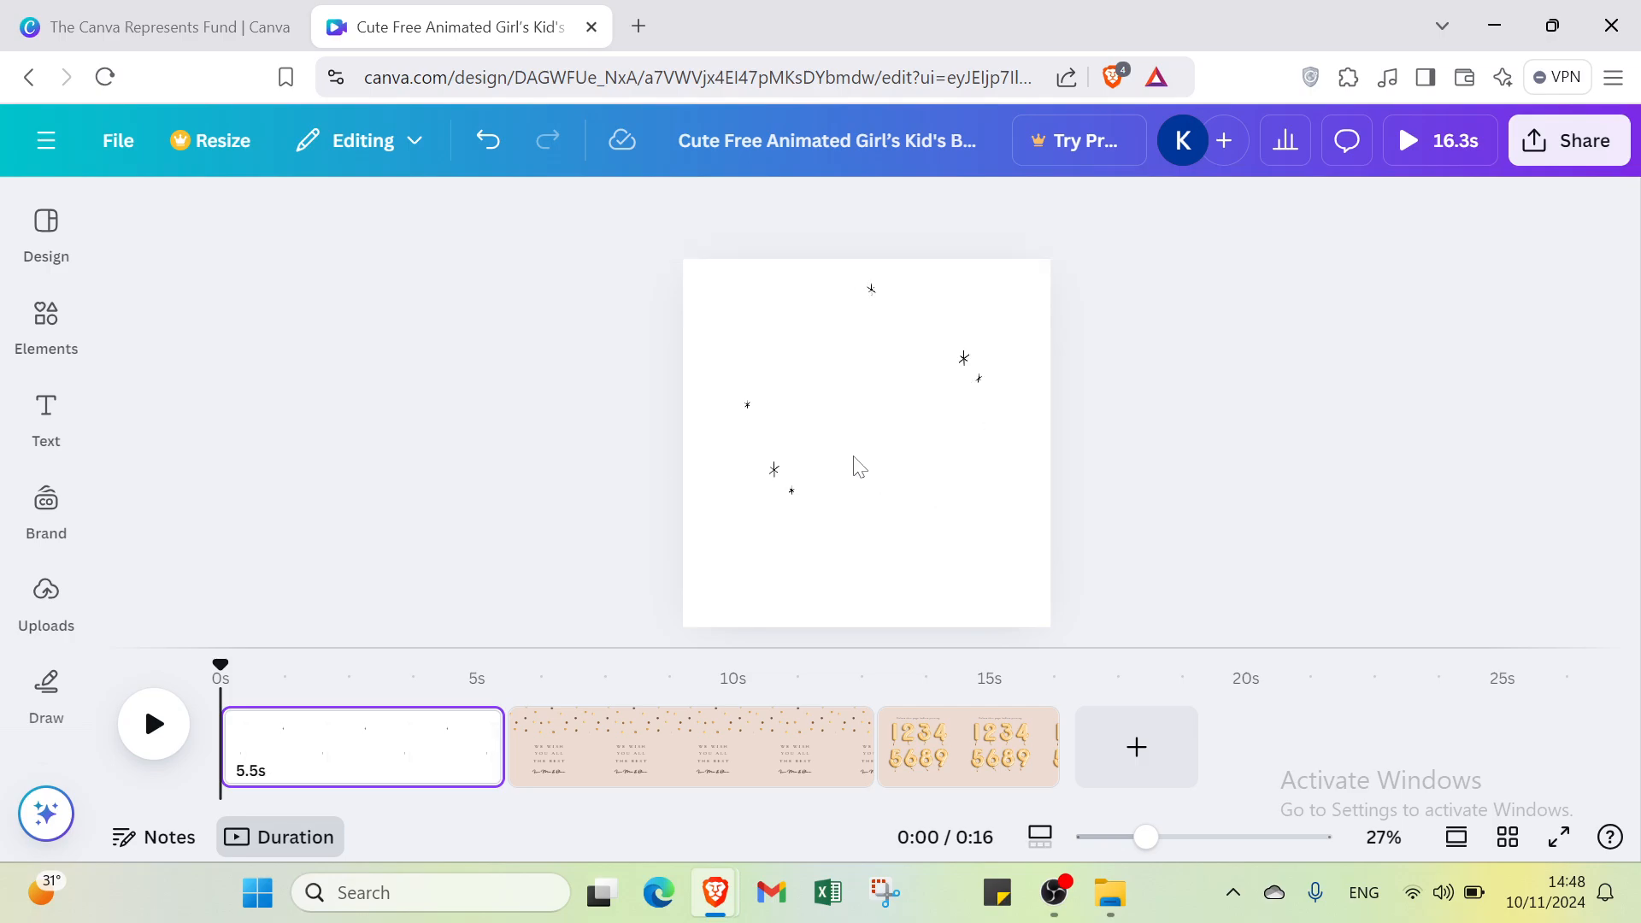
click(795, 493)
click(870, 289)
click(955, 335)
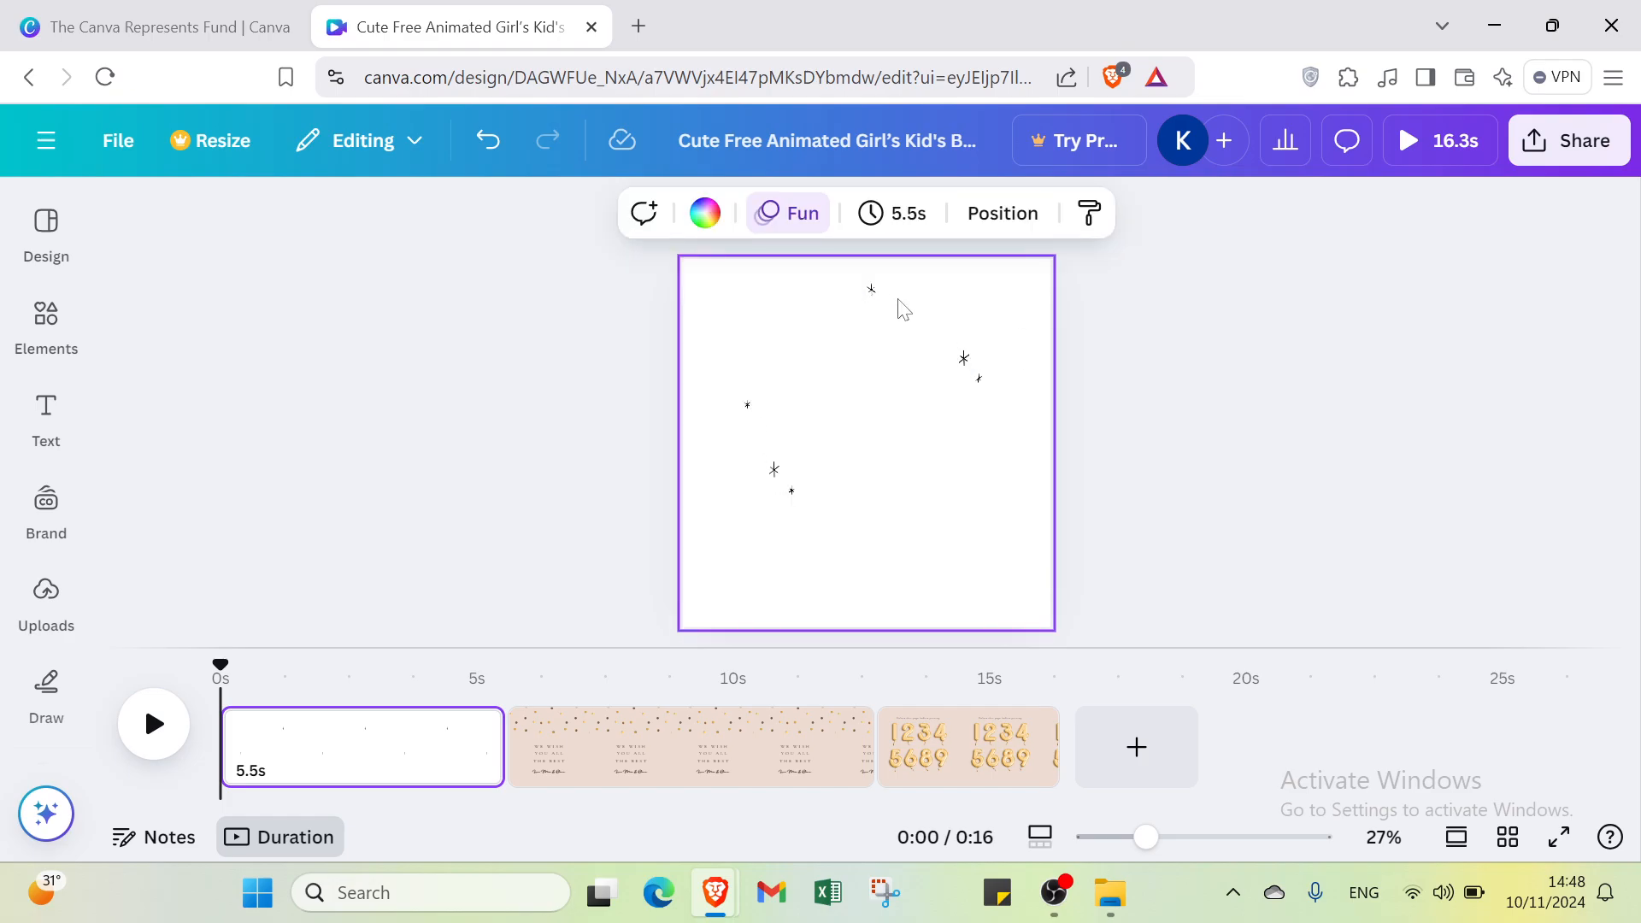
right_click(874, 294)
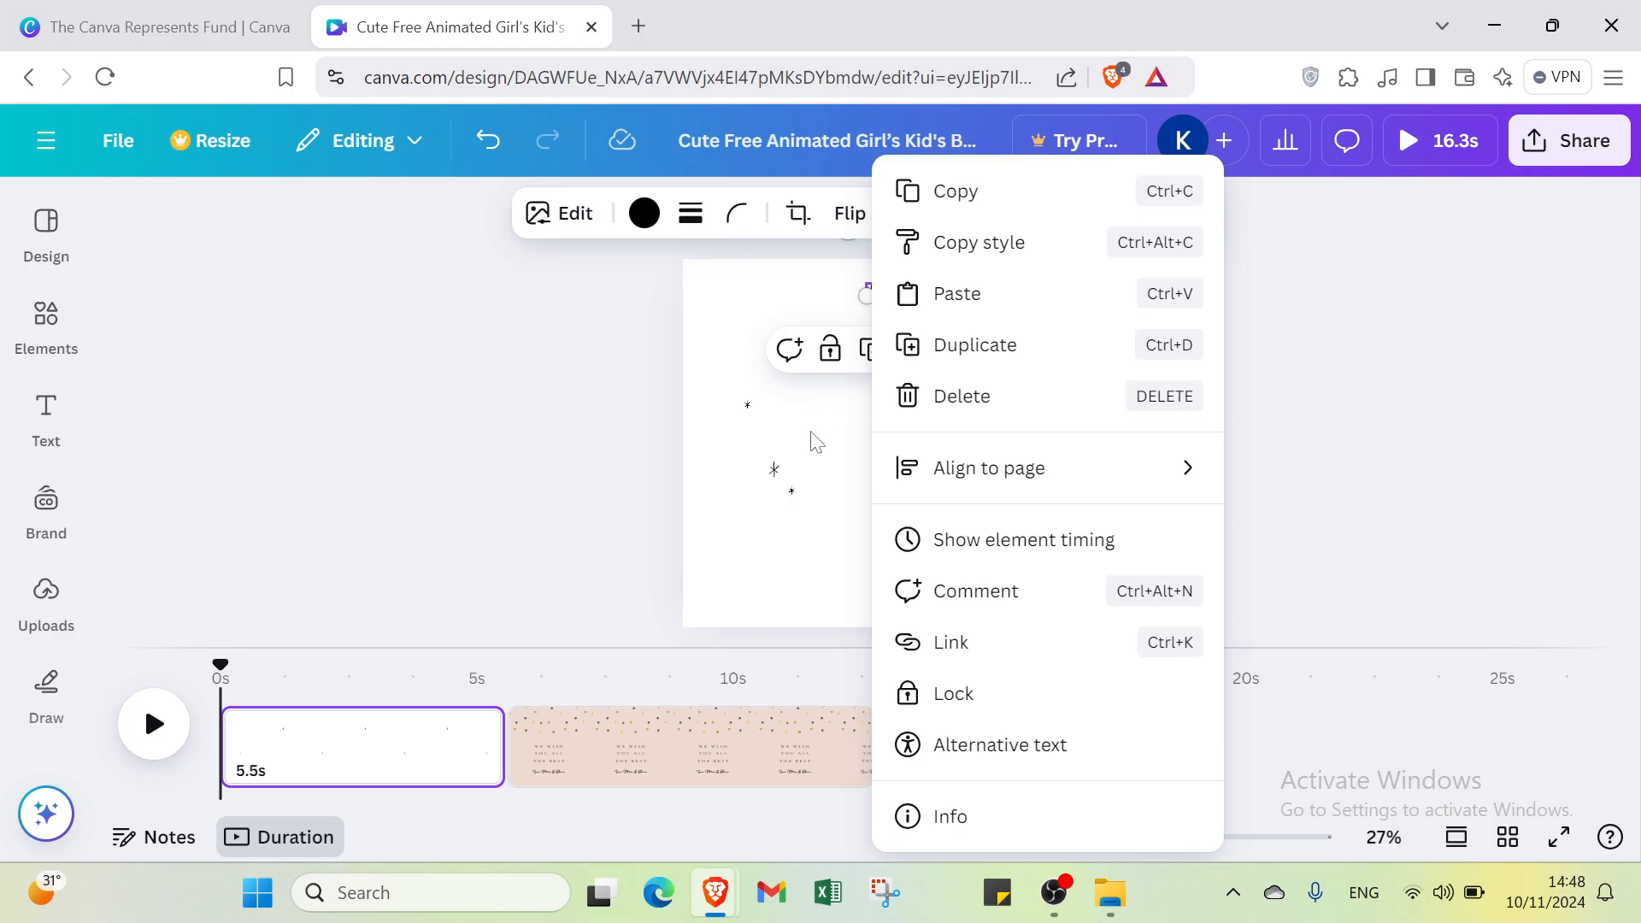
key(Escape)
click(913, 350)
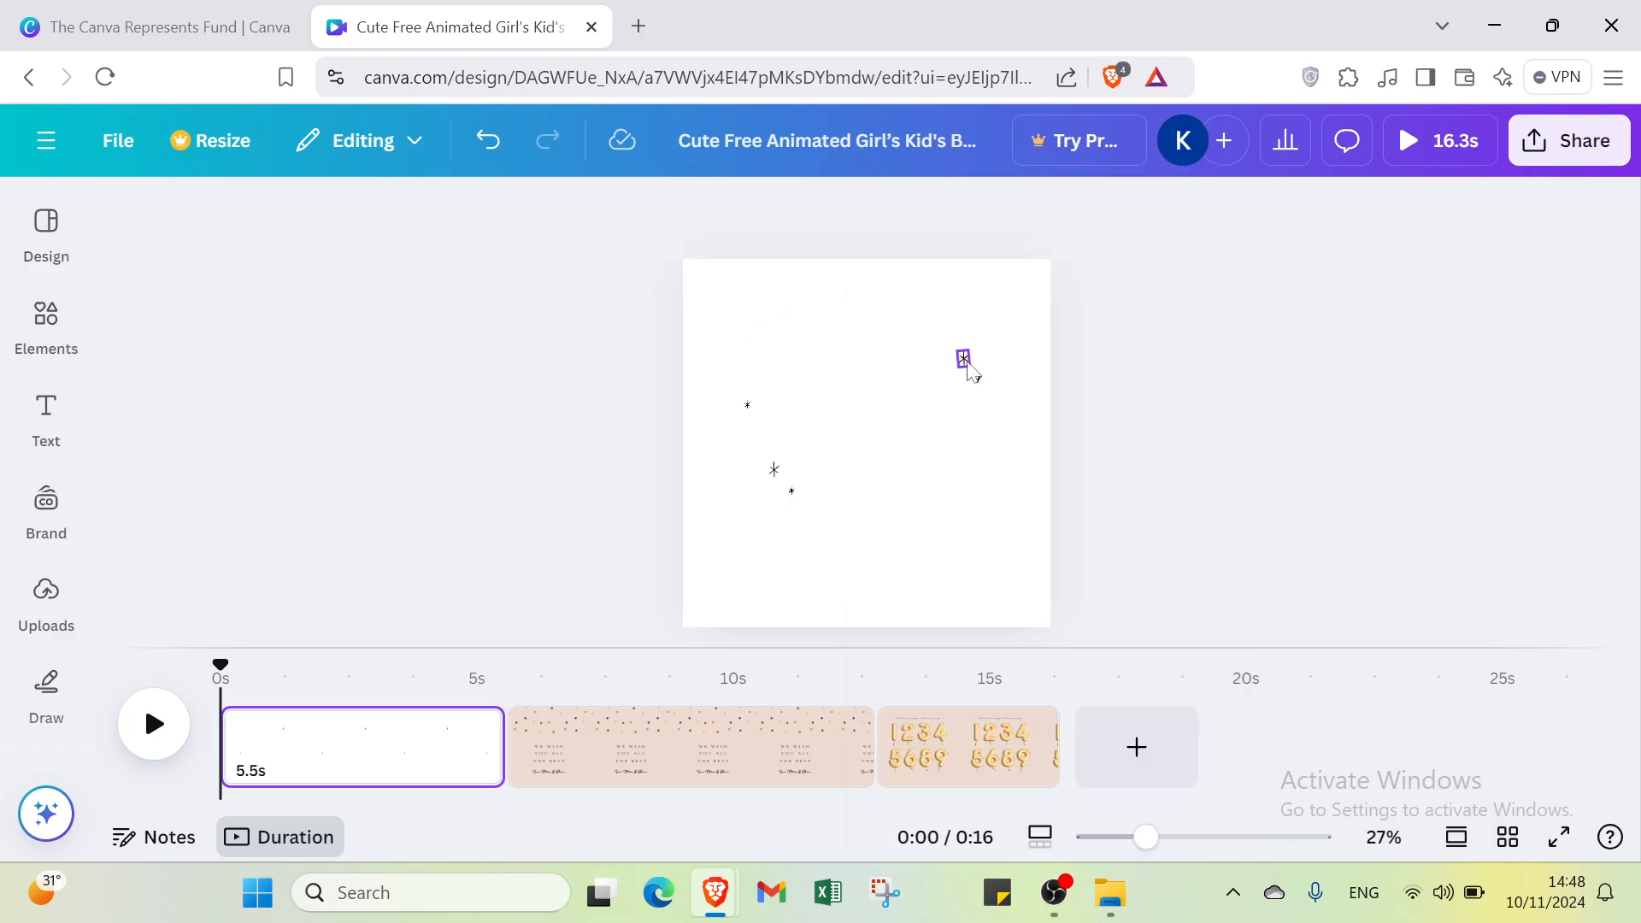
- Delete the two neighbouring stars in the upper-right area of the first page
click(964, 359)
click(1005, 295)
click(979, 379)
click(1018, 324)
- Delete the three remaining stars on the left half of the first page, leaving it blank
click(781, 481)
click(773, 471)
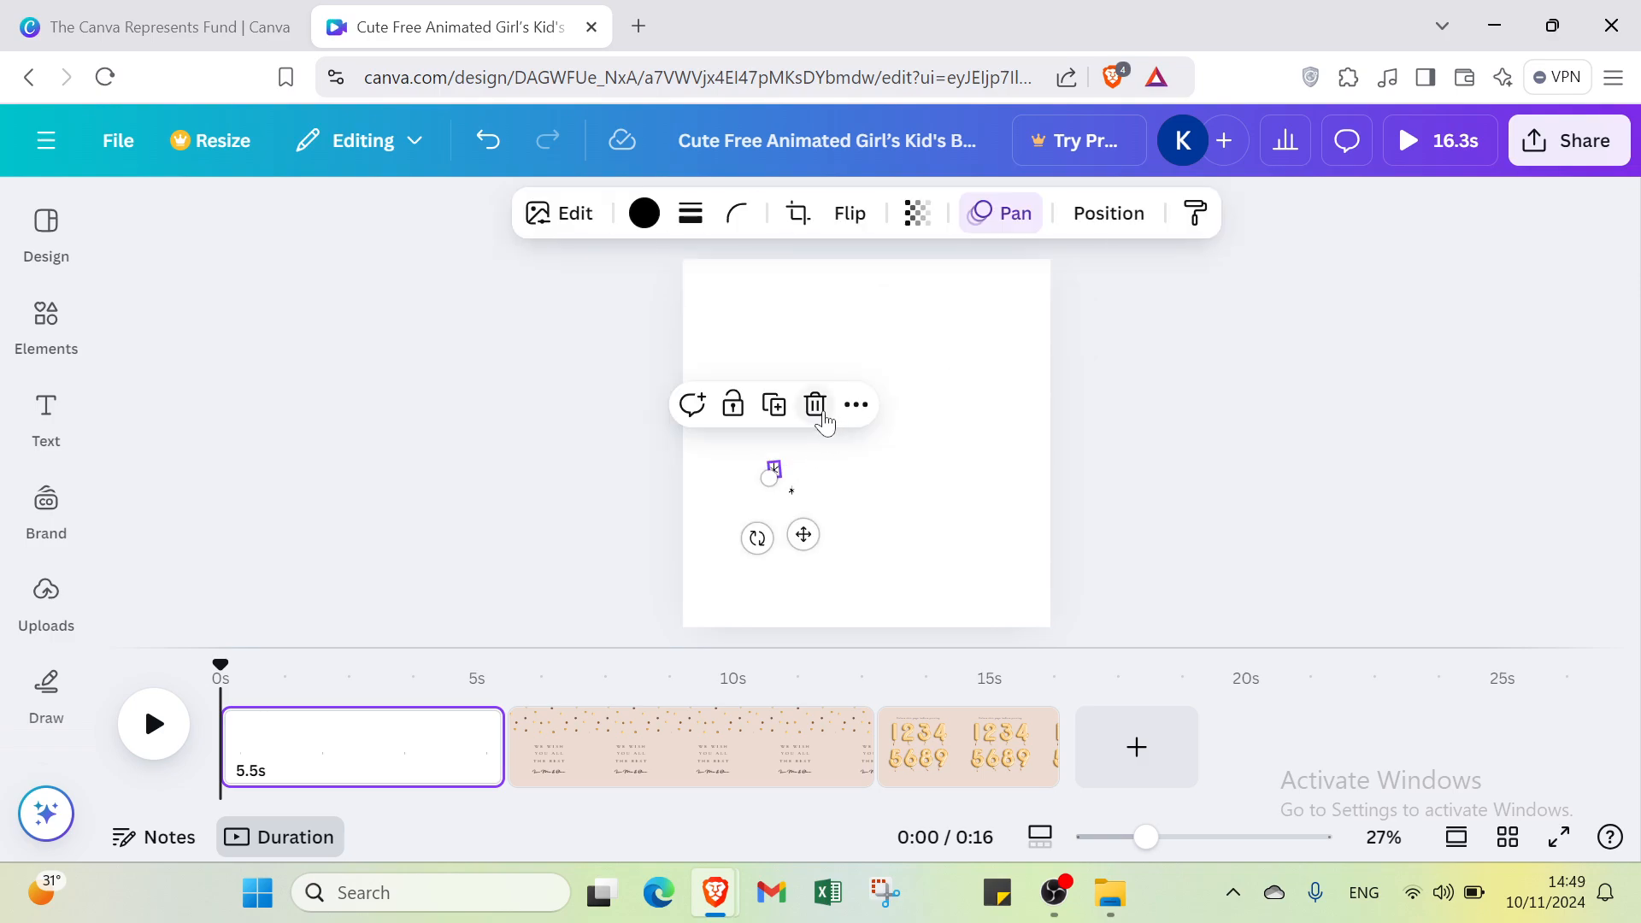
click(818, 407)
click(789, 492)
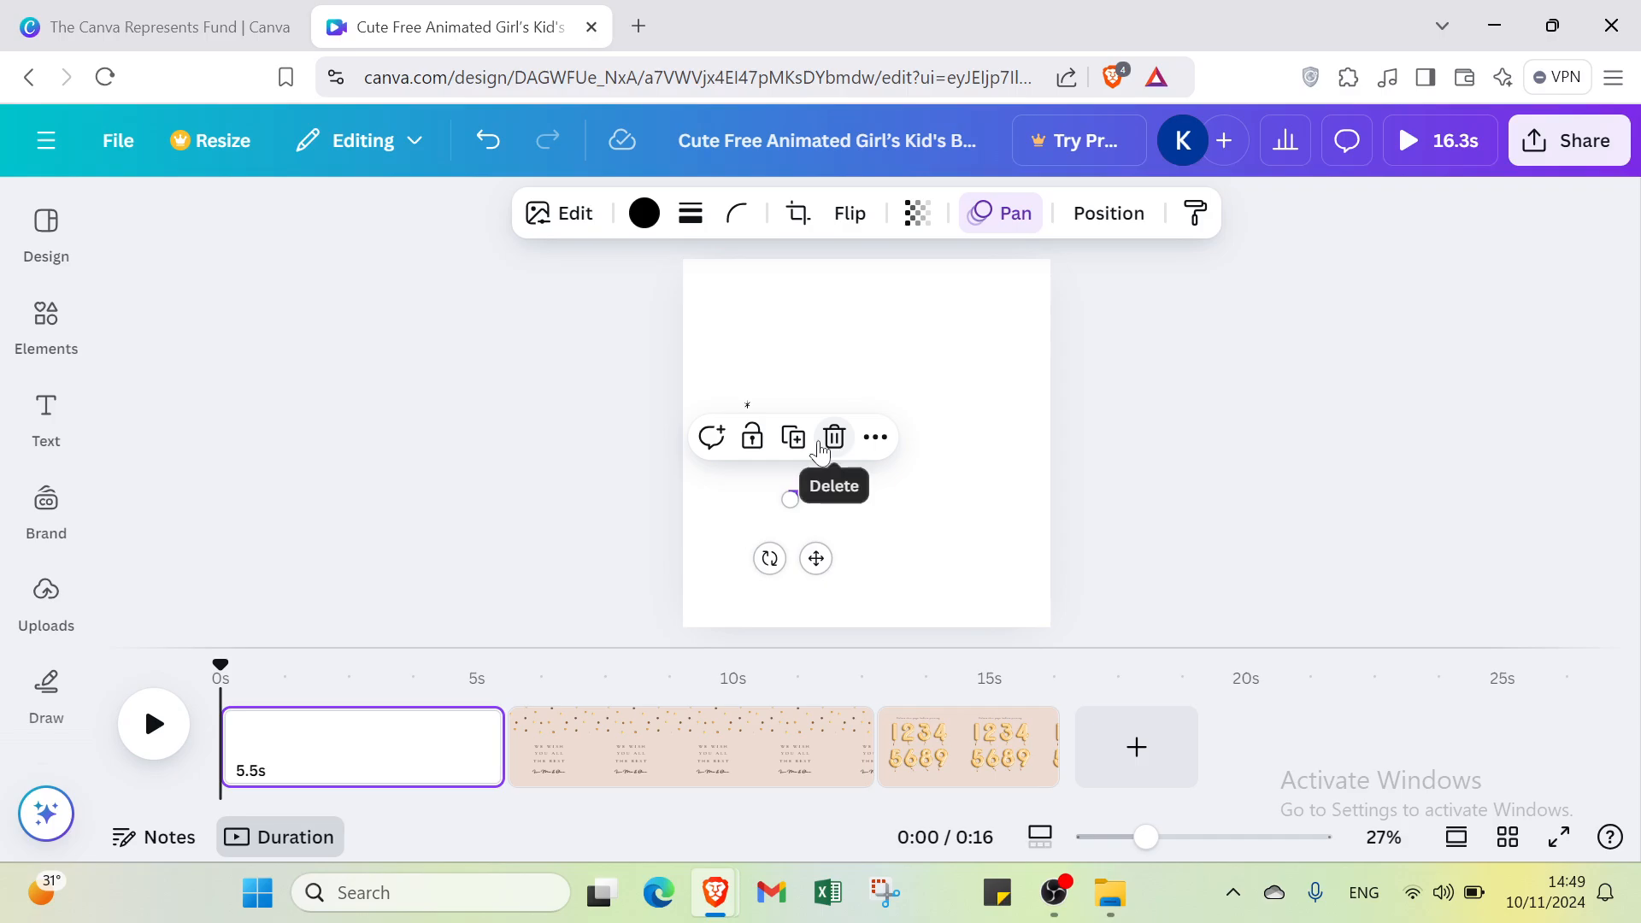
click(821, 451)
click(747, 405)
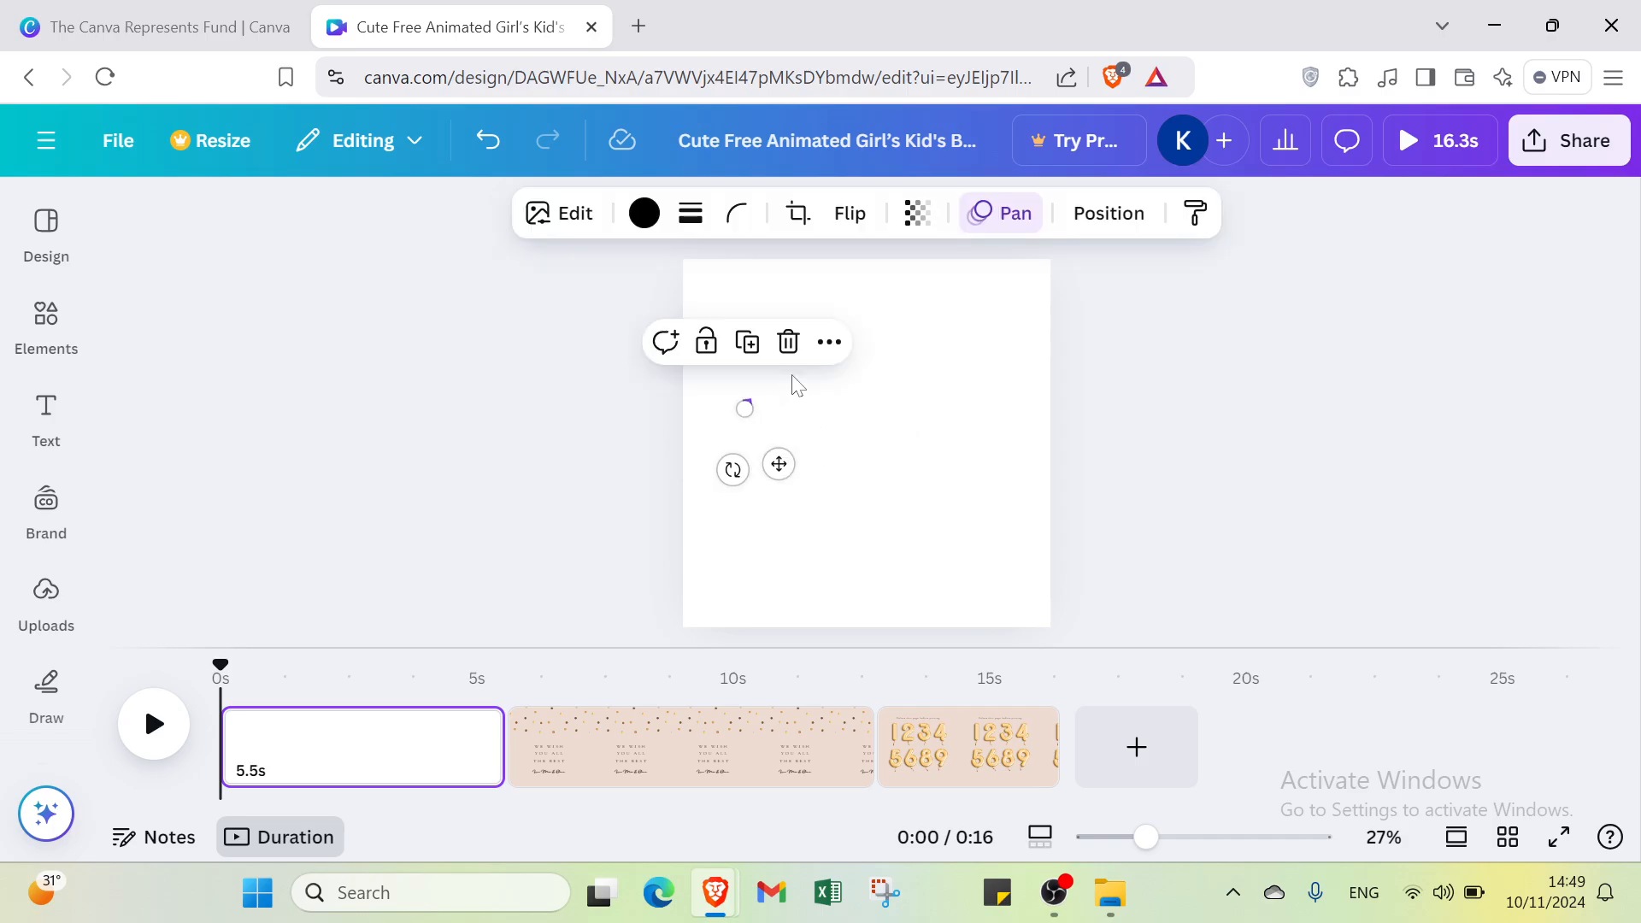
click(787, 341)
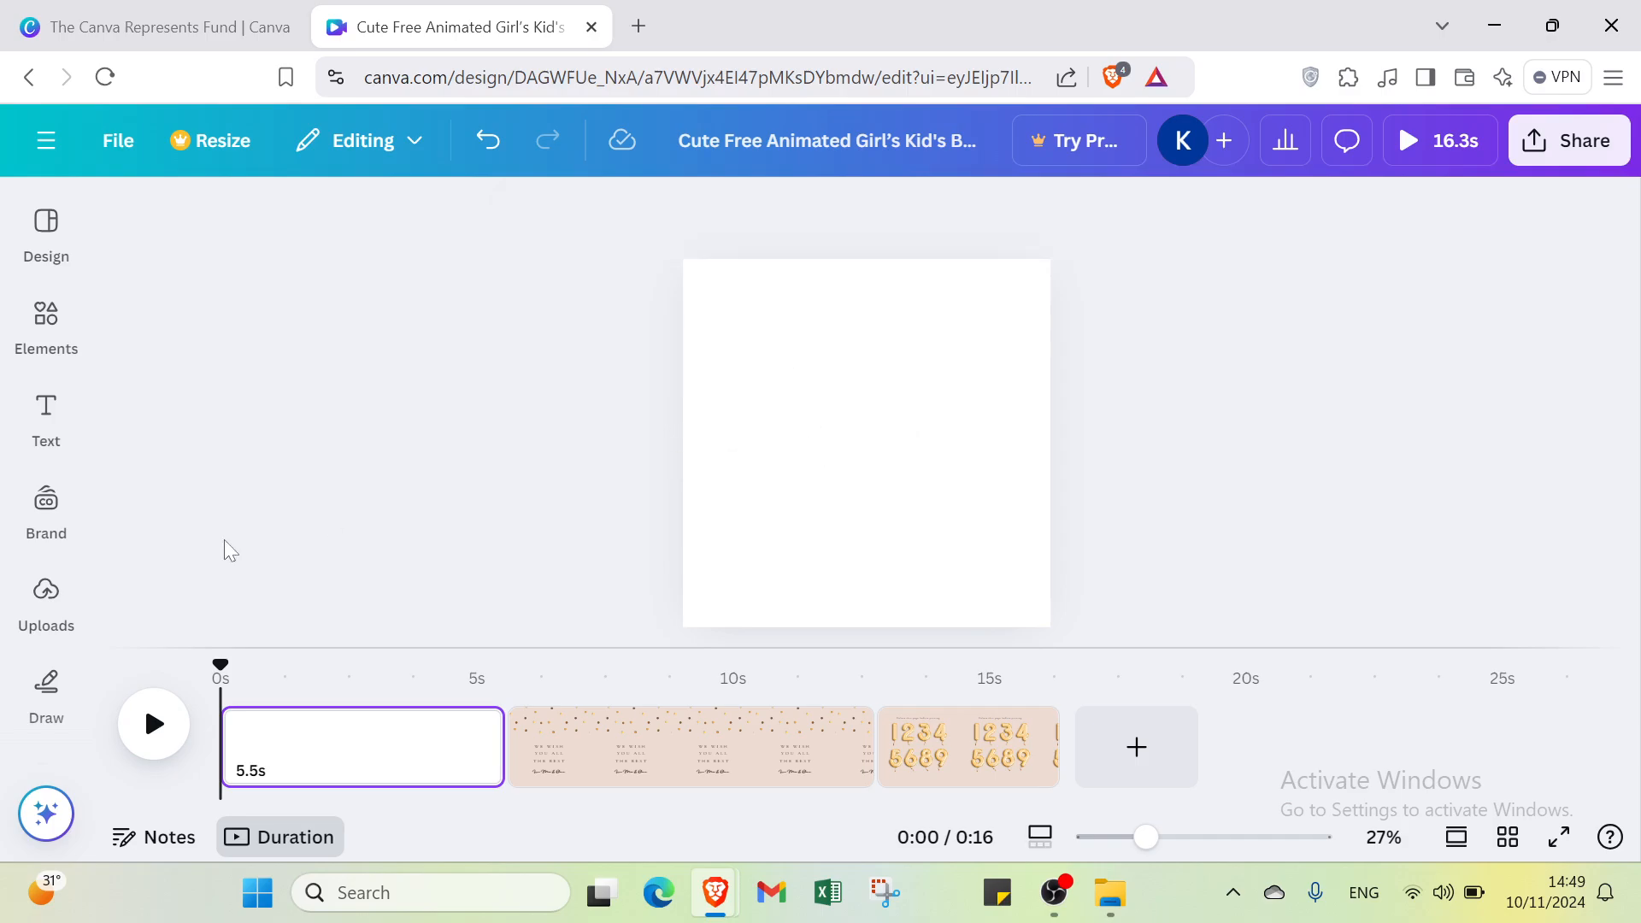
- Search the elements library for GIF and look through the graphics results
click(46, 321)
click(37, 243)
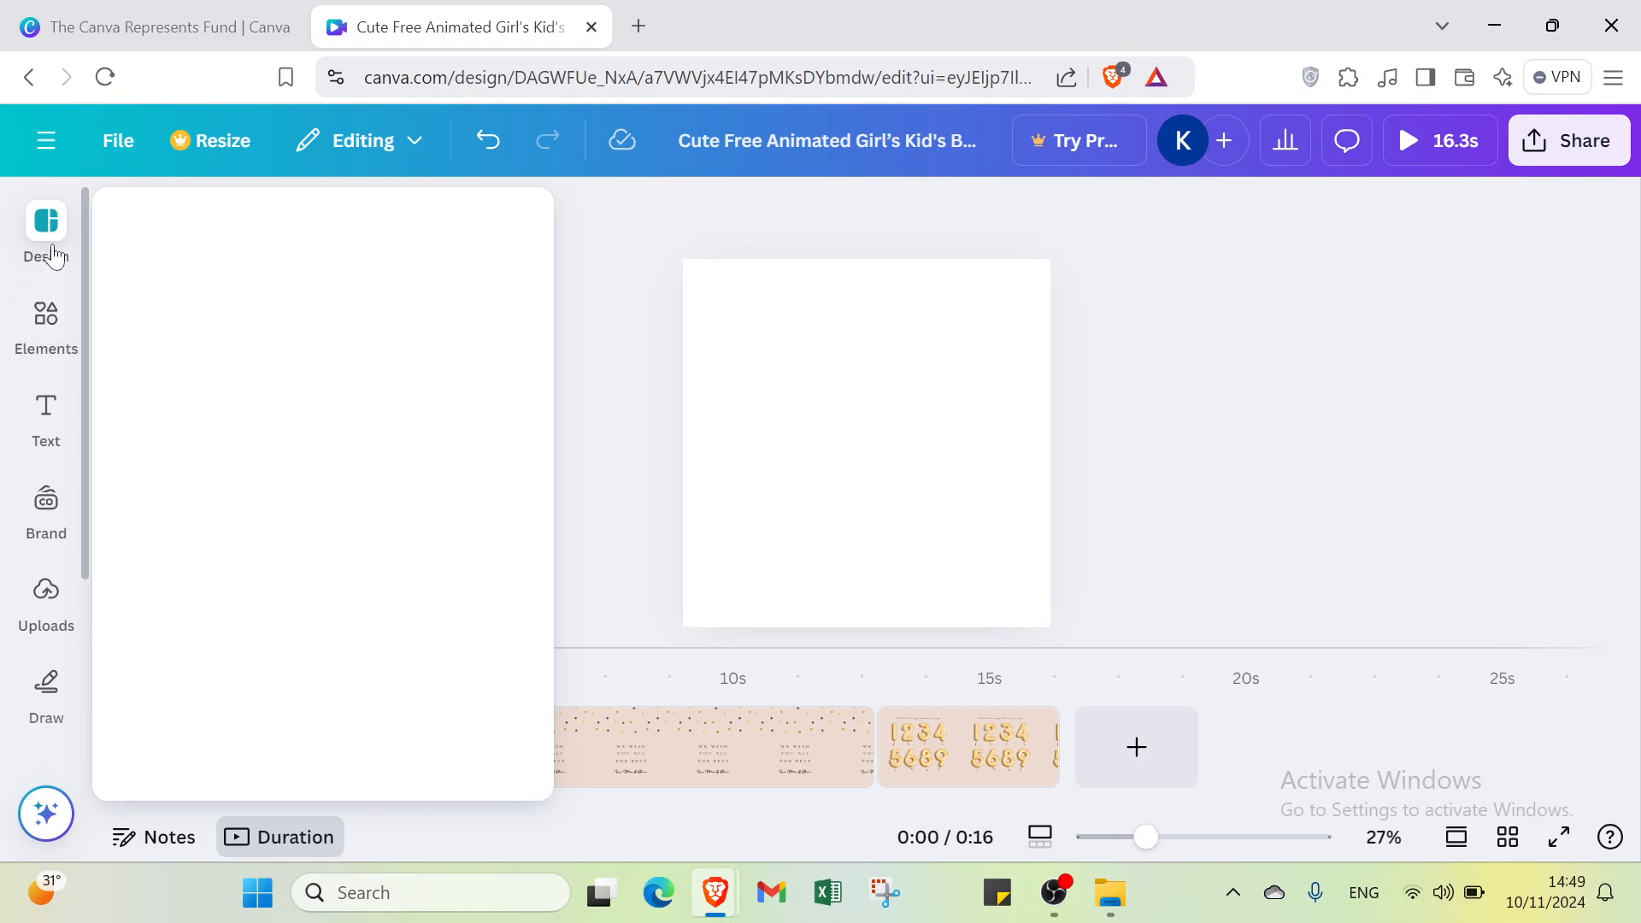
click(46, 320)
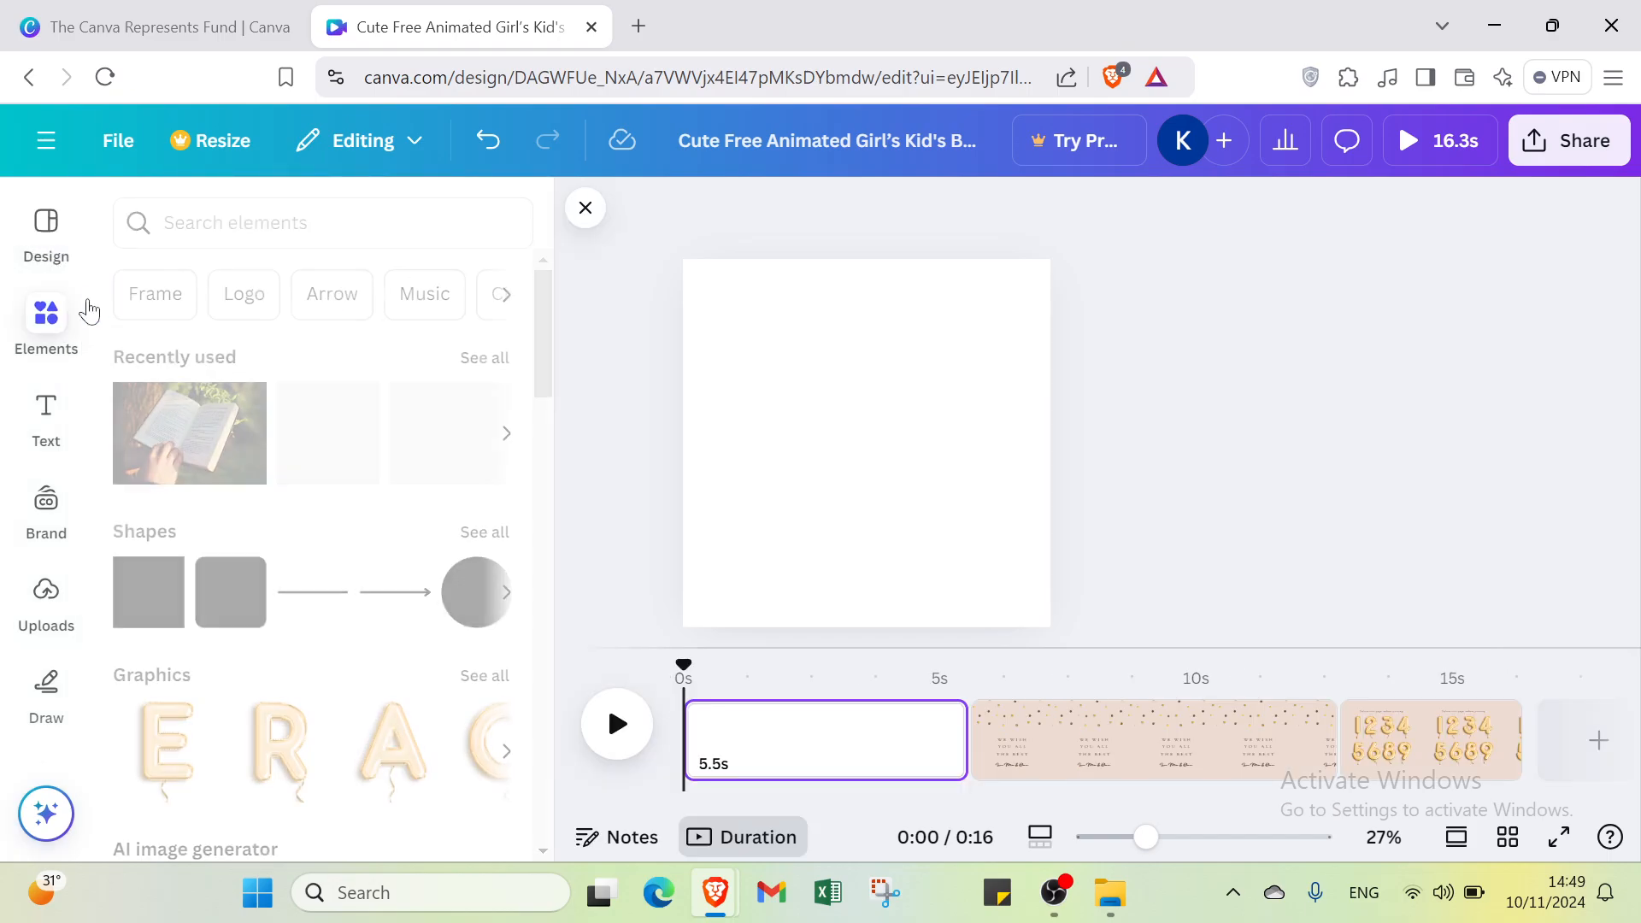
click(256, 222)
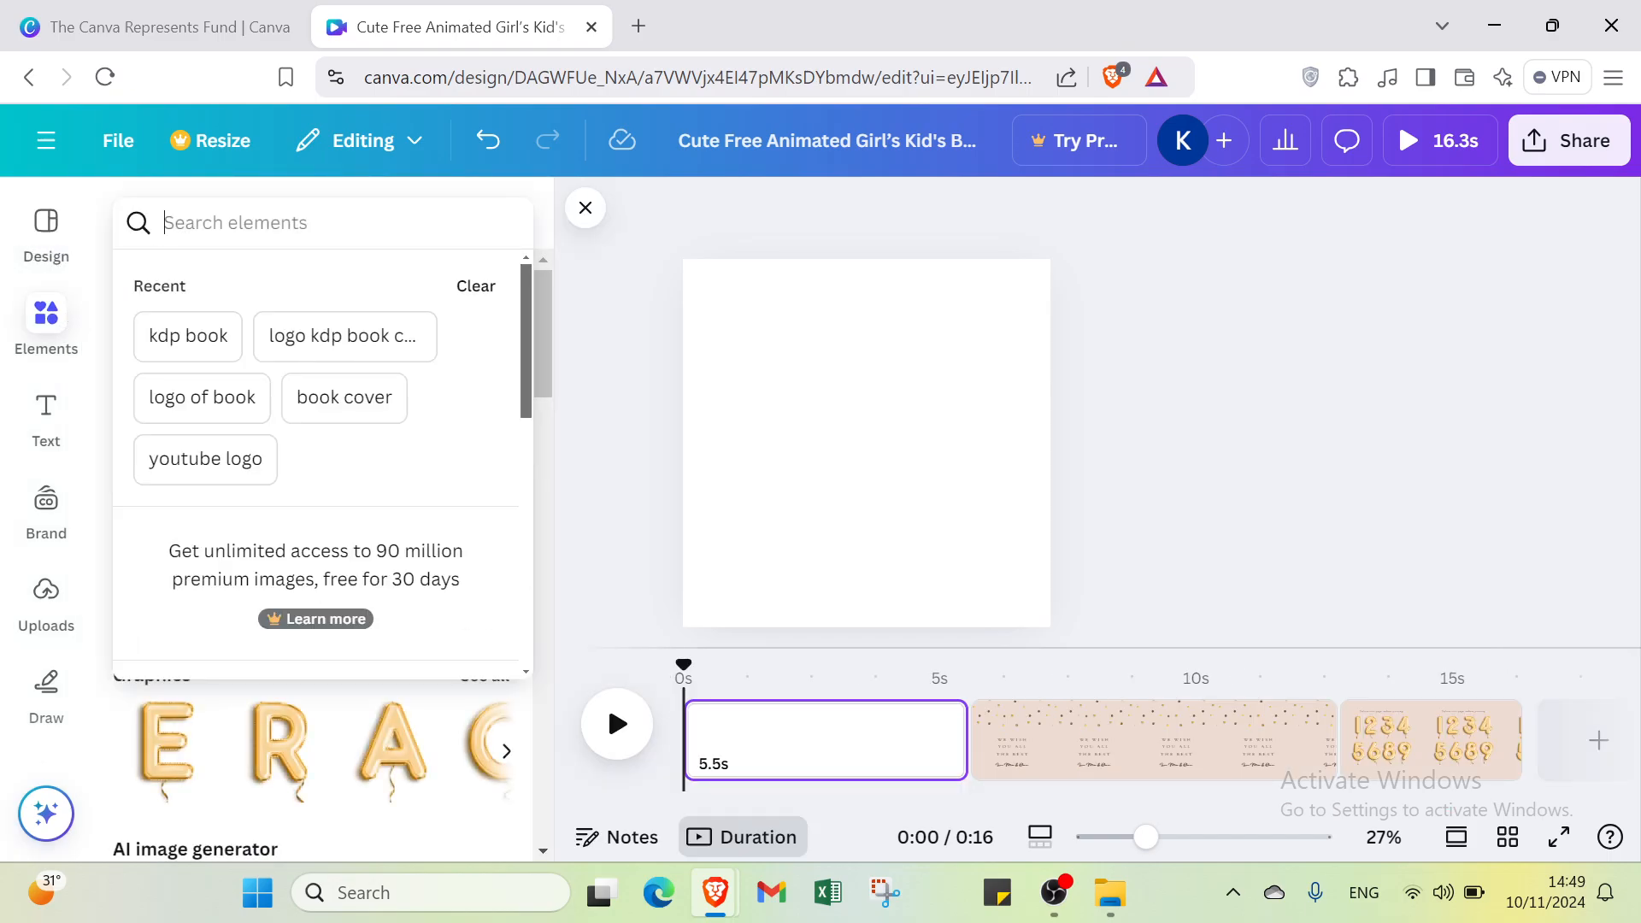
text(GIF)
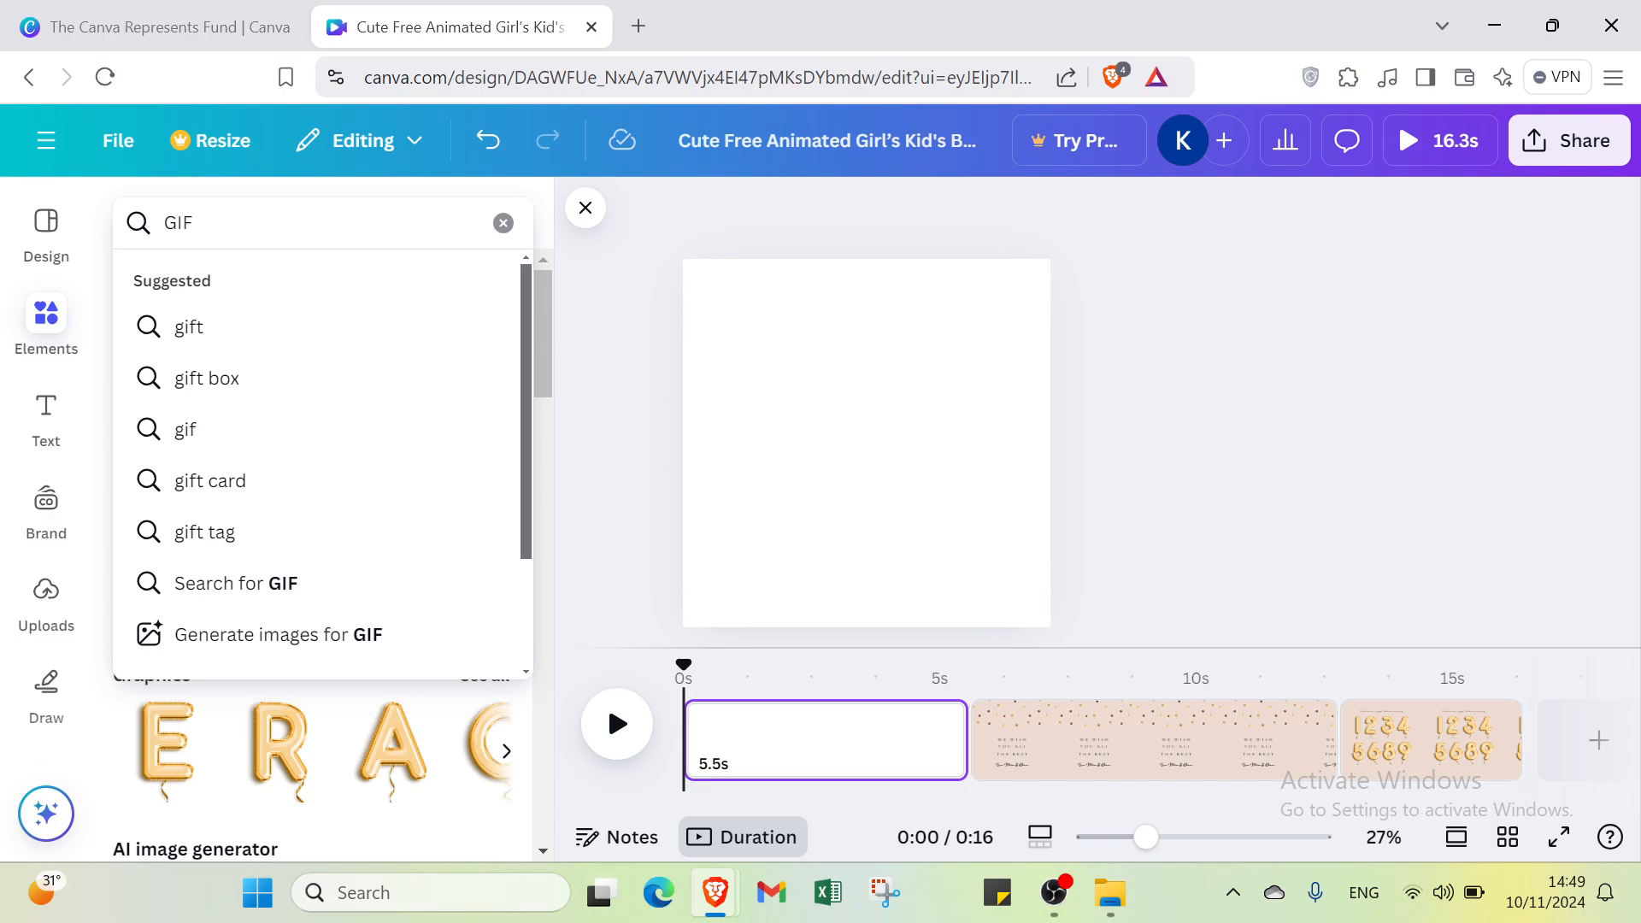
key(Return)
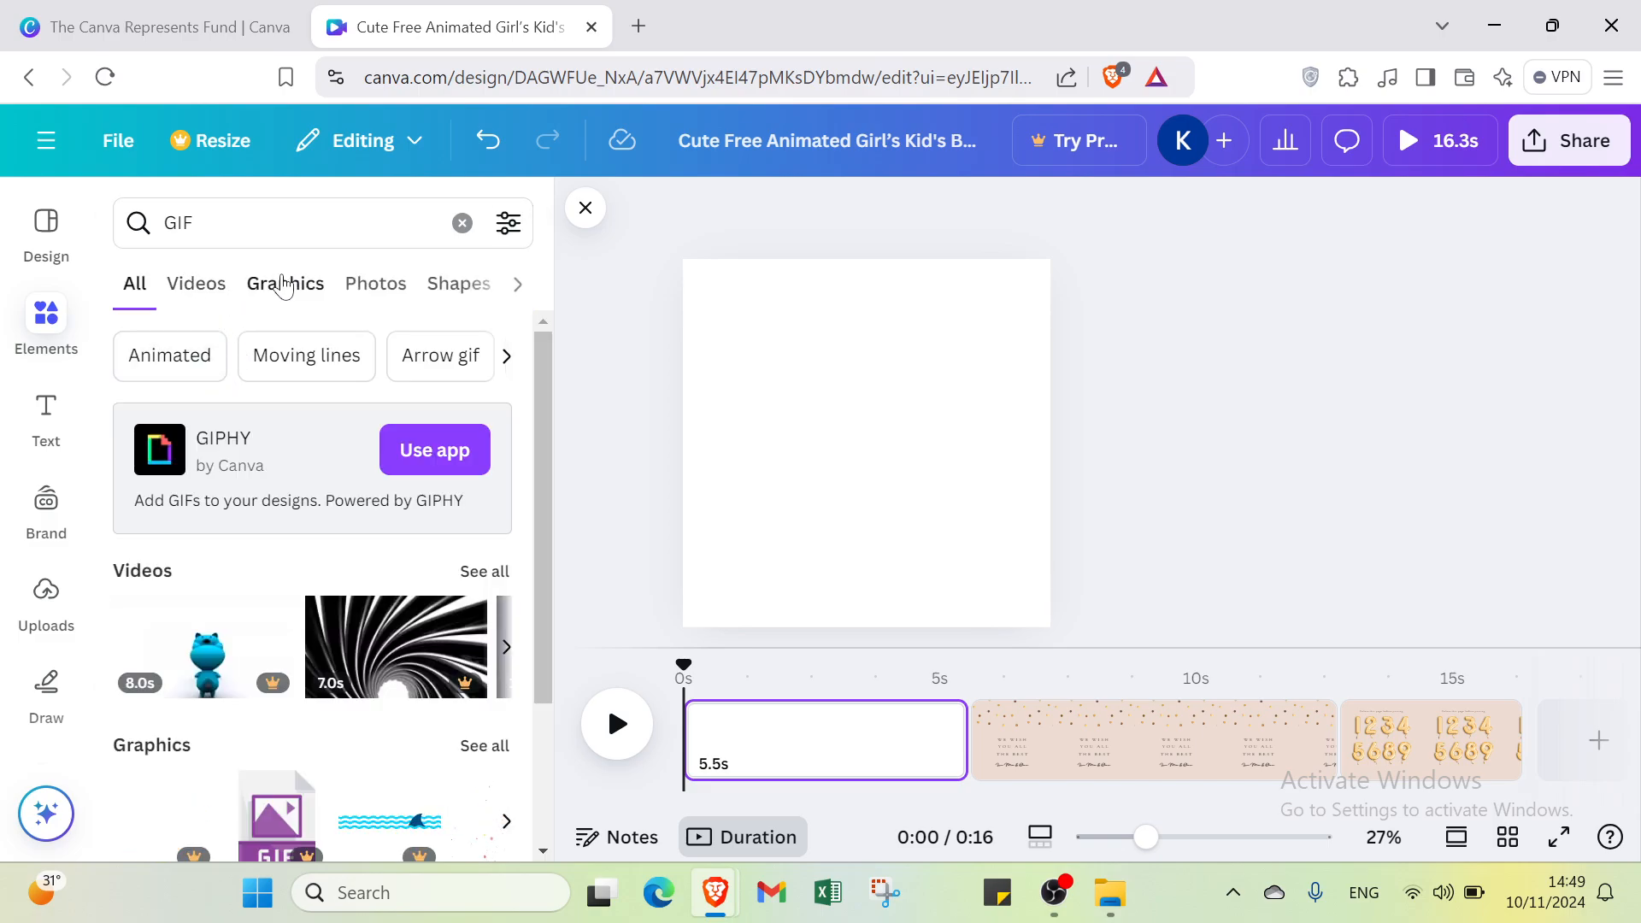
click(284, 282)
scroll(282, 411, down, 3)
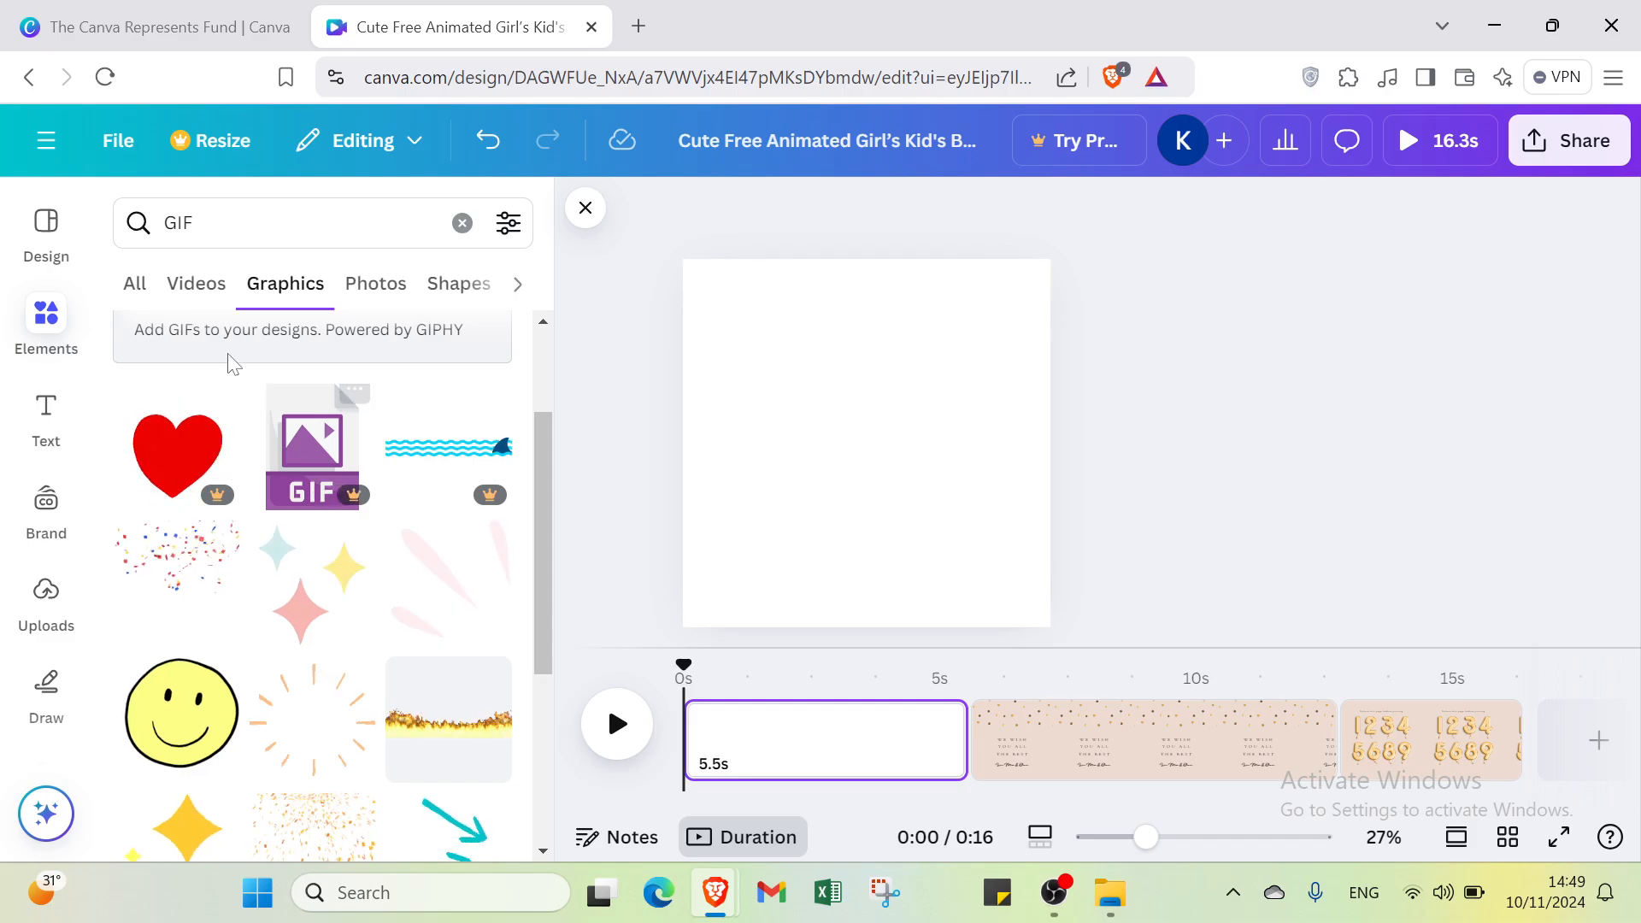
scroll(201, 530, down, 3)
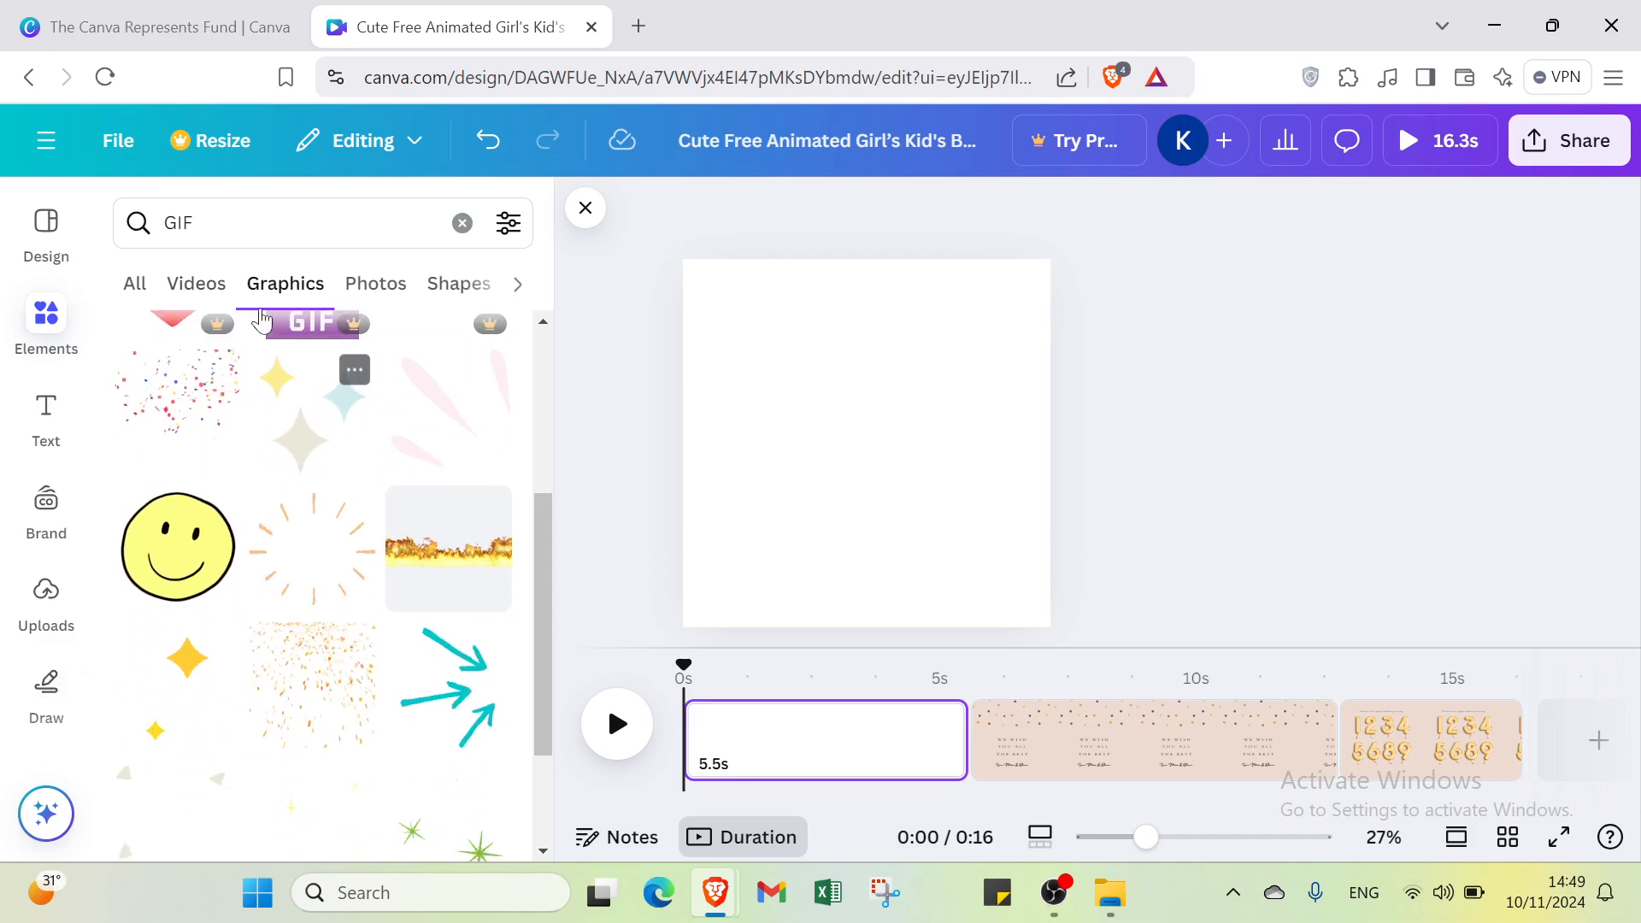
- Replace the elements search with BEASH and run it
click(462, 223)
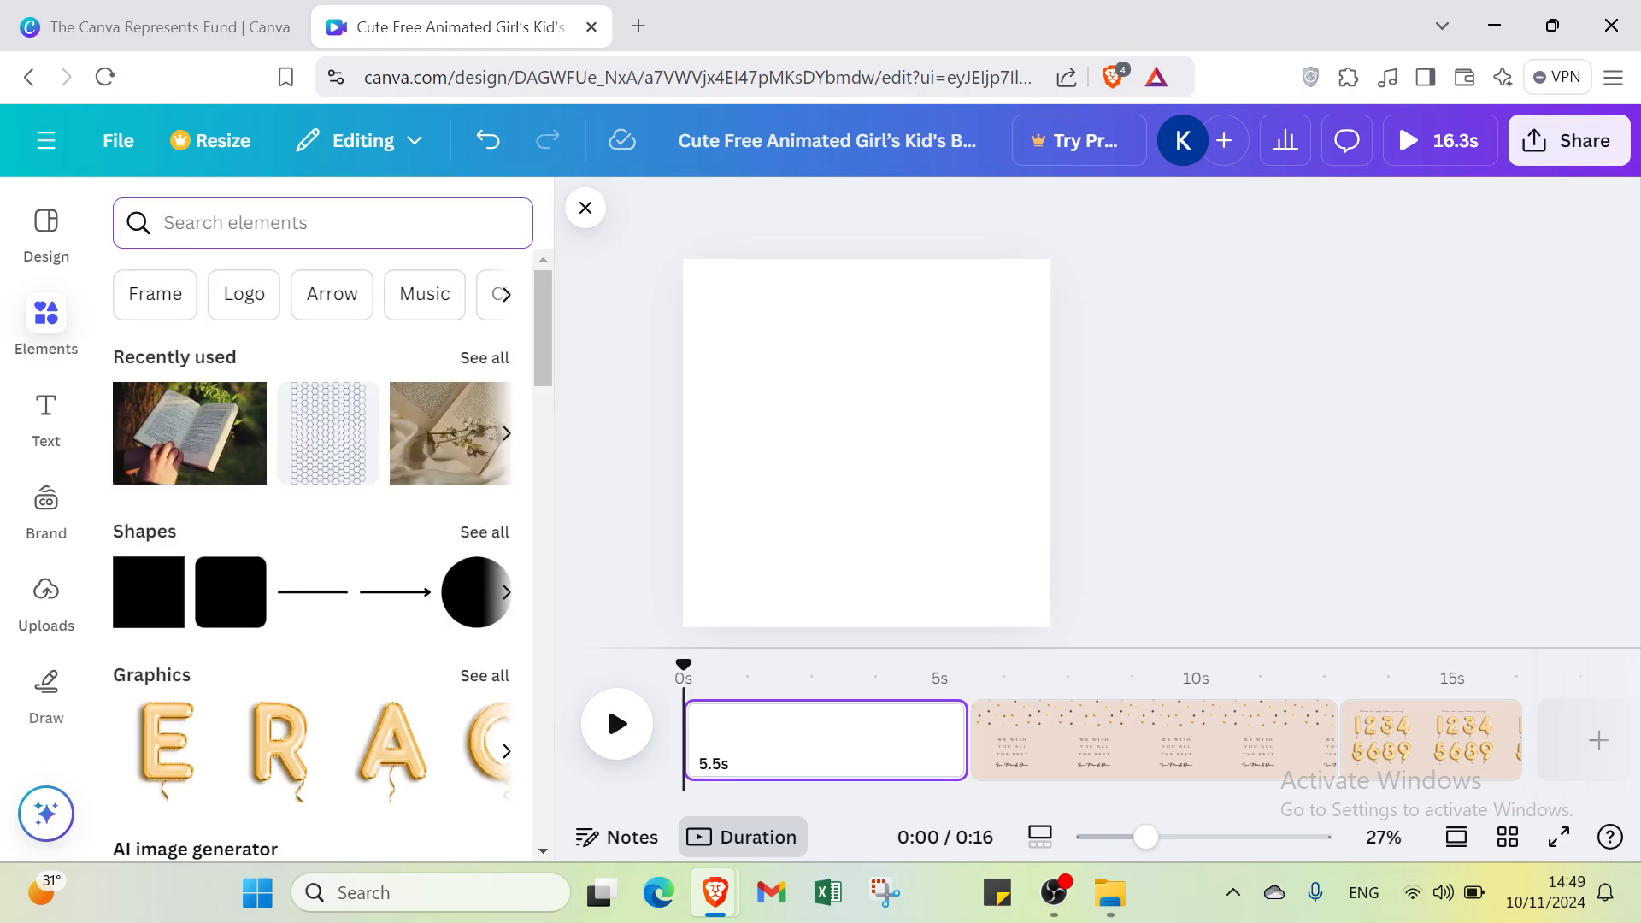
text(BE)
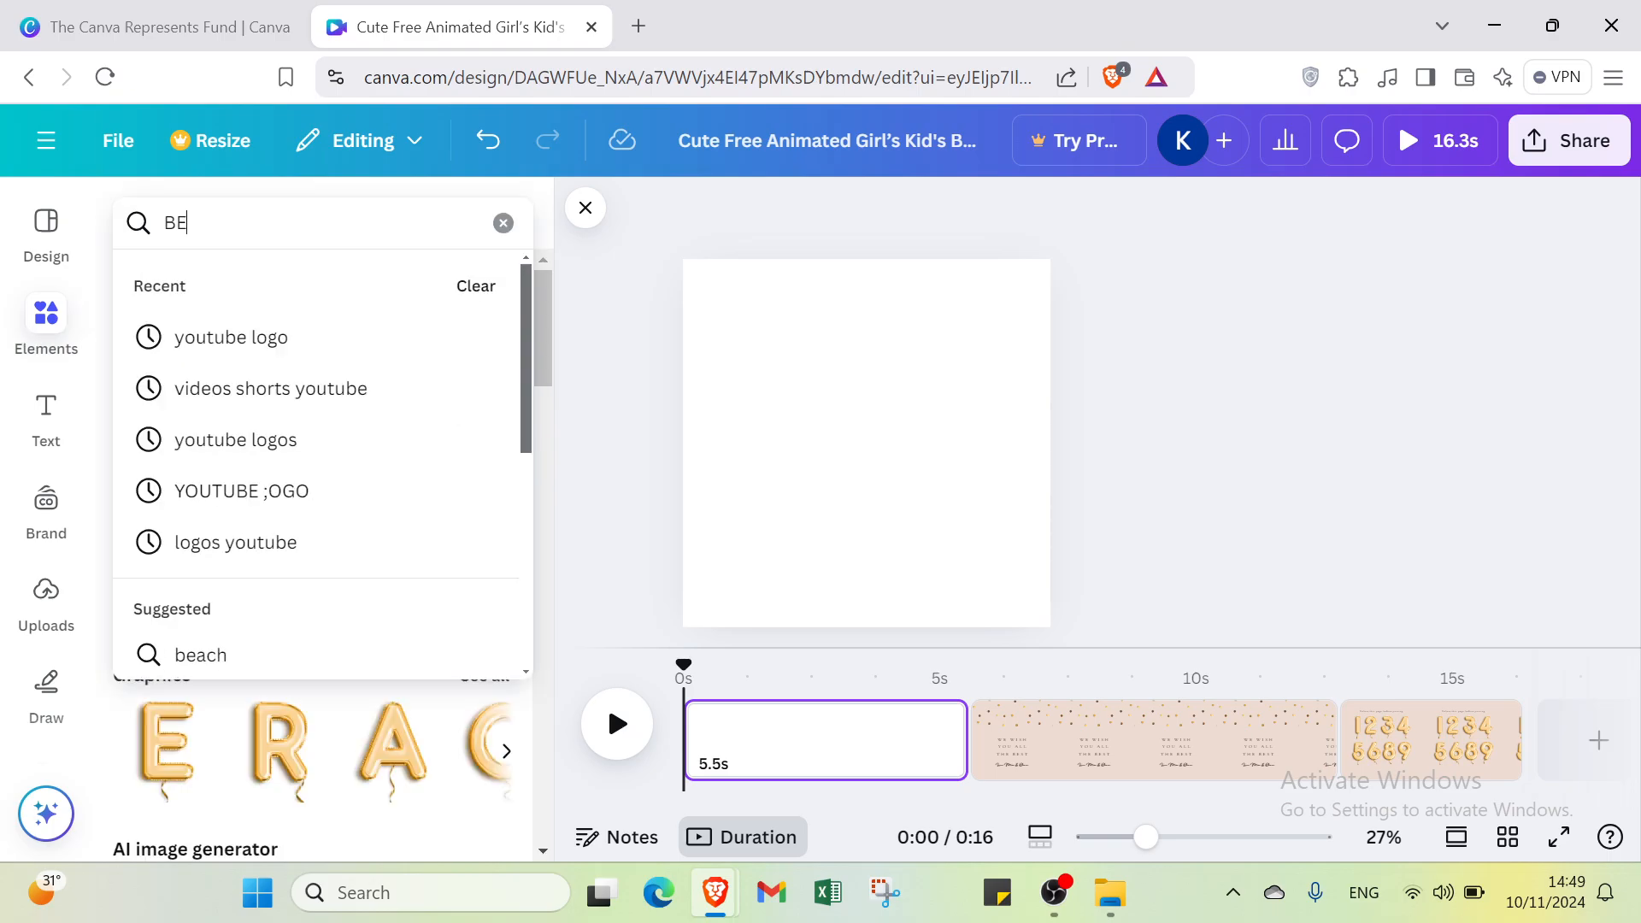
text(ACH)
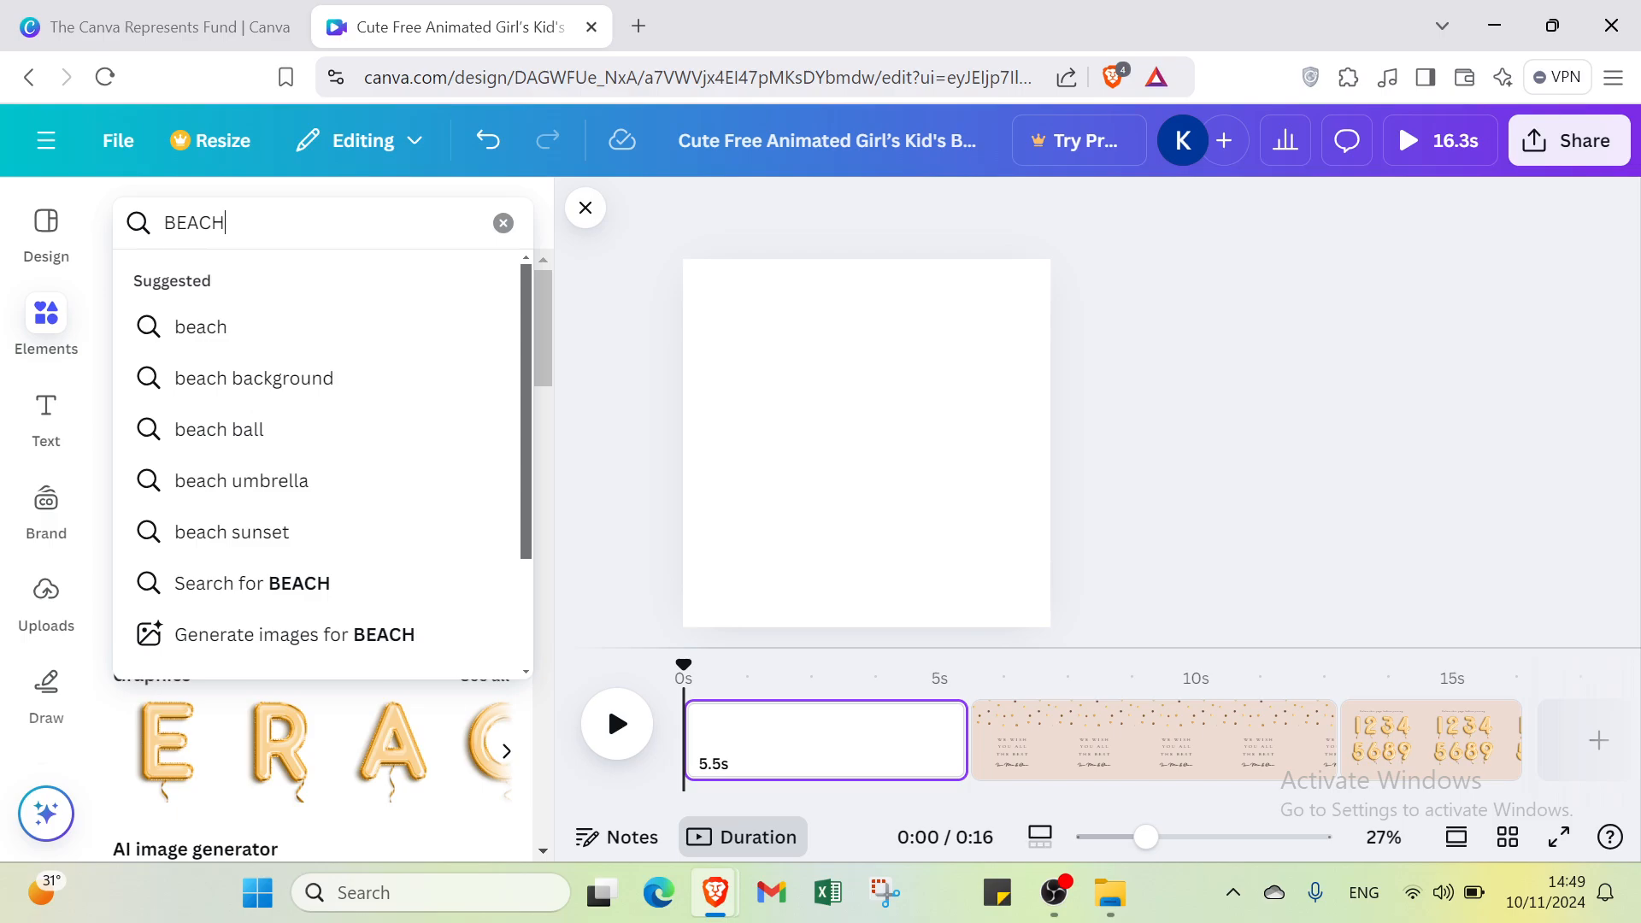
key(BackSpace)
key(BackSpace)
key(BackSpace)
key(BackSpace)
text(EASH)
key(Return)
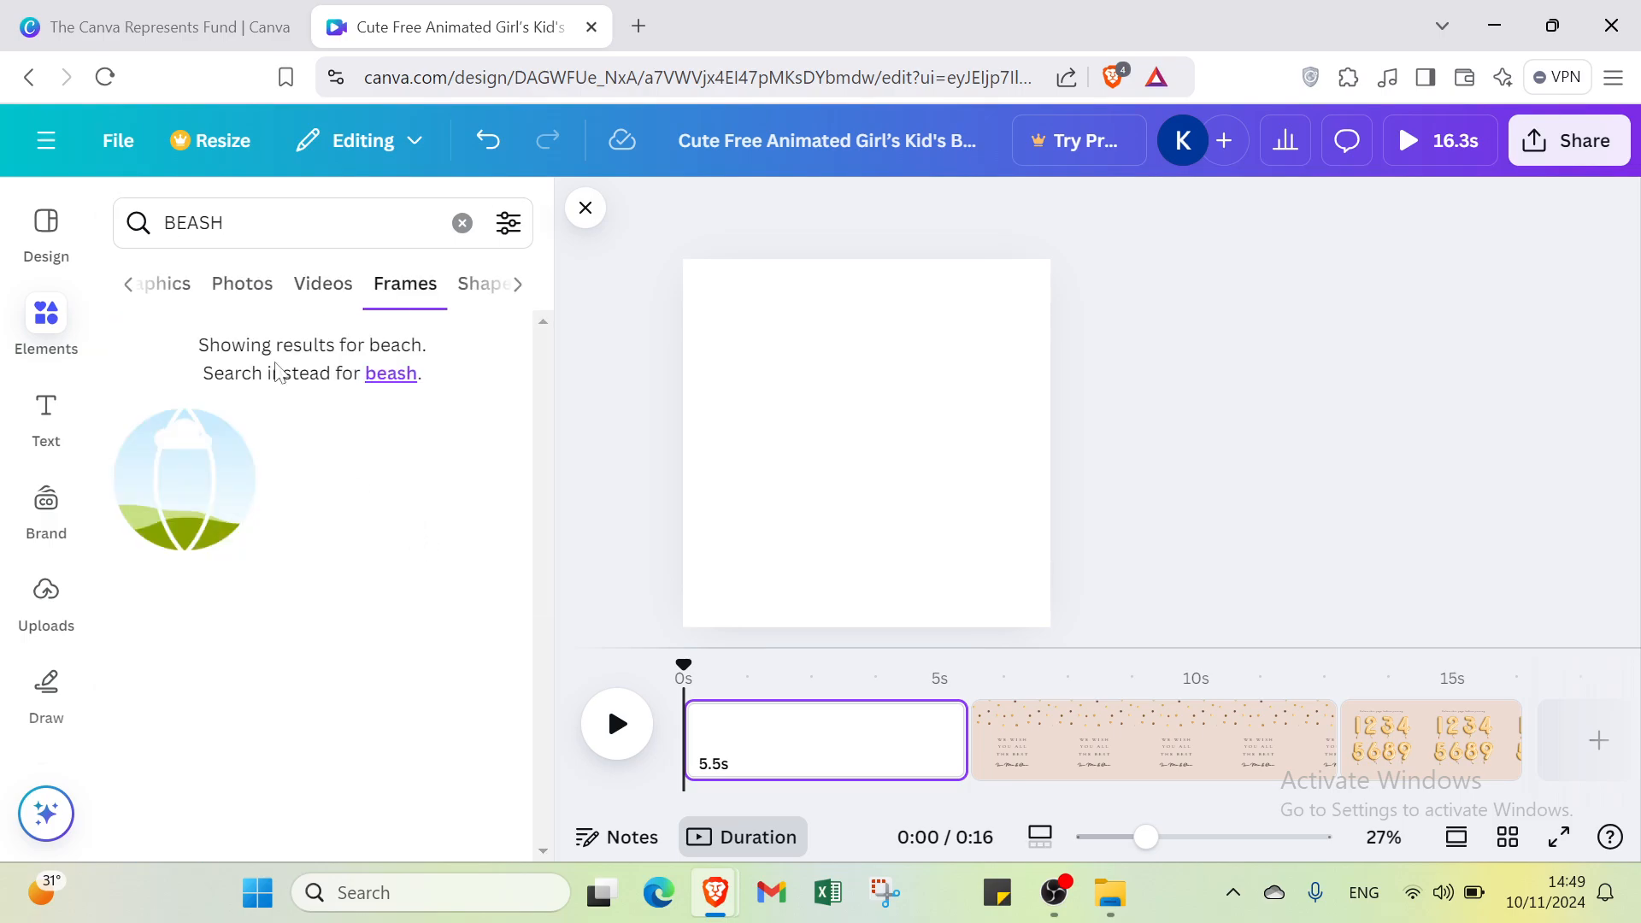
- Find the free 13-second video of a pink sunset beach with palm trees and insert it on the first page
click(316, 287)
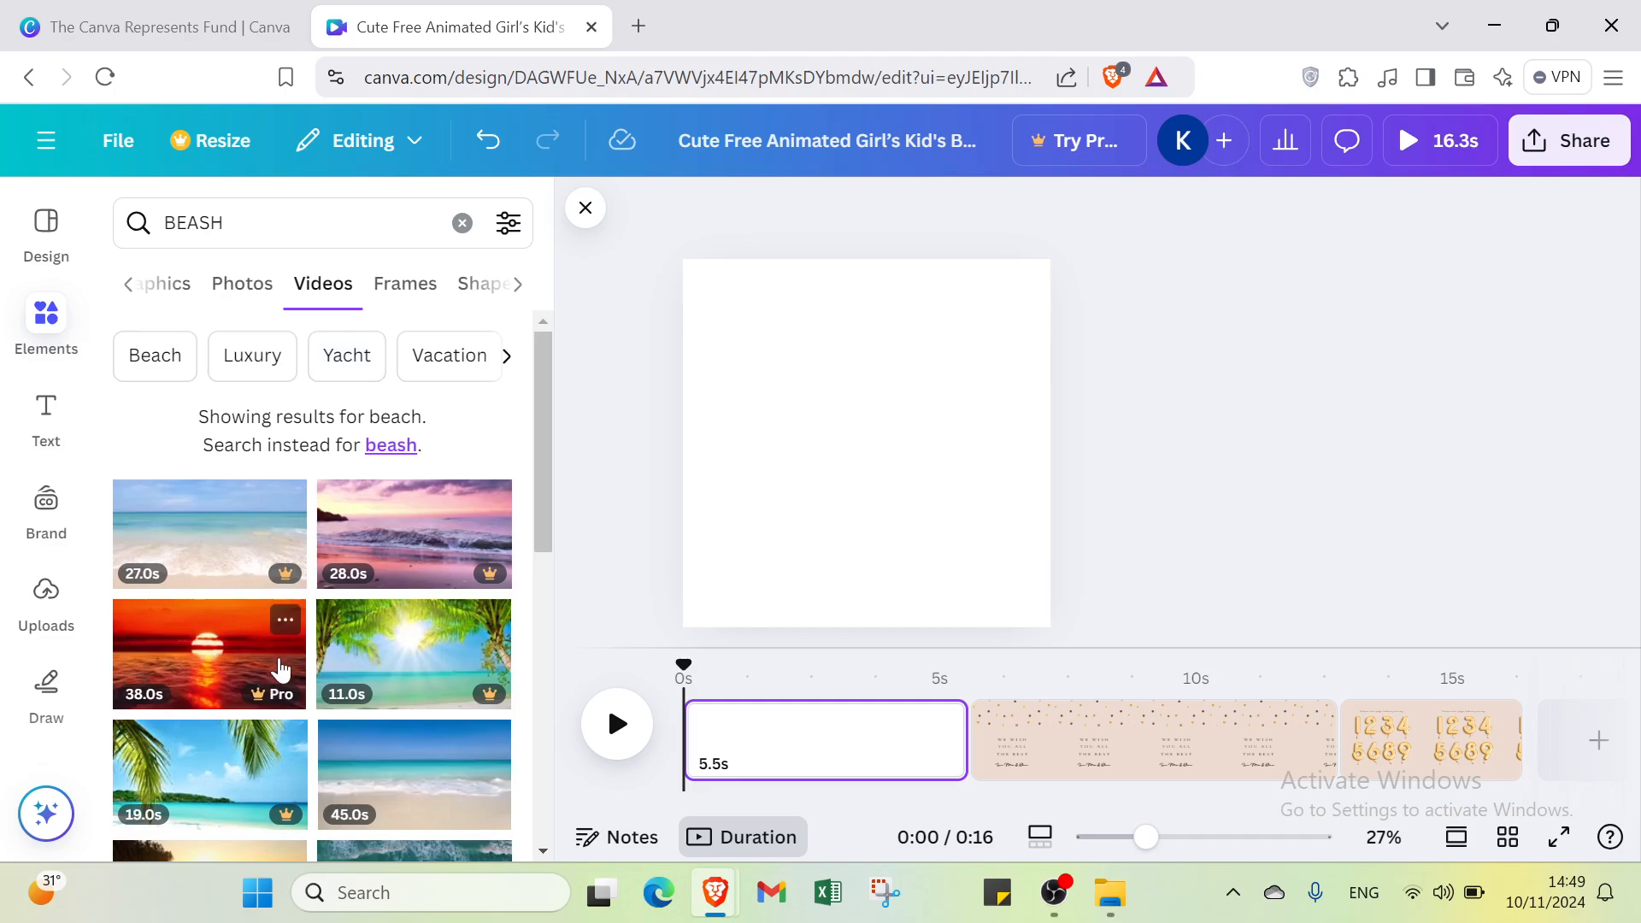
scroll(293, 658, down, 5)
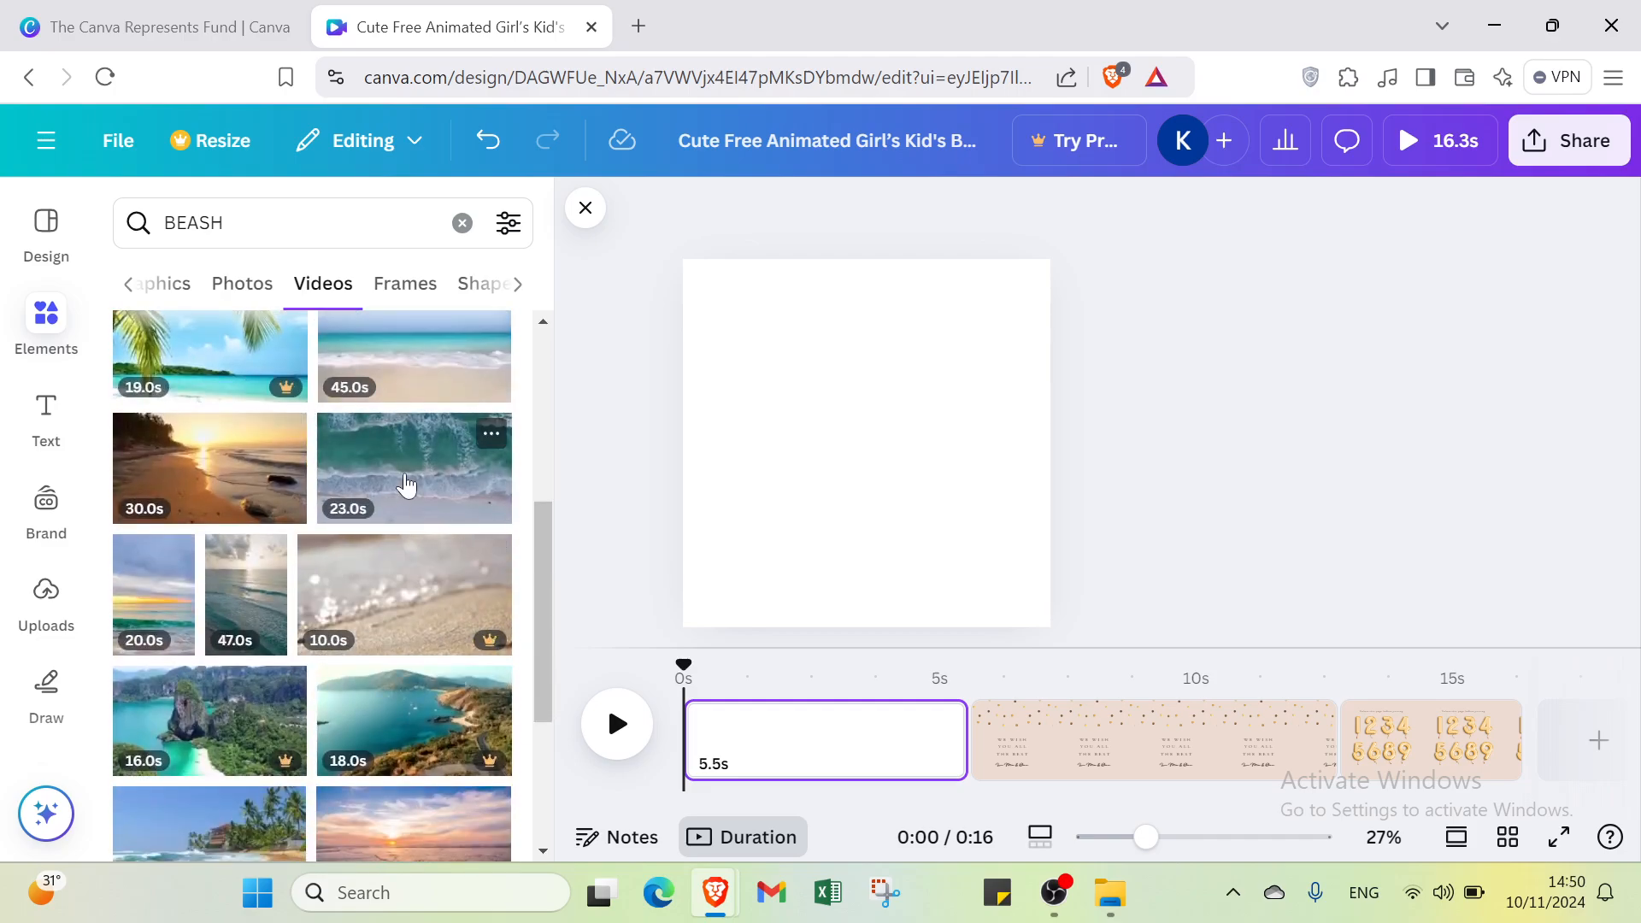
scroll(406, 494, down, 5)
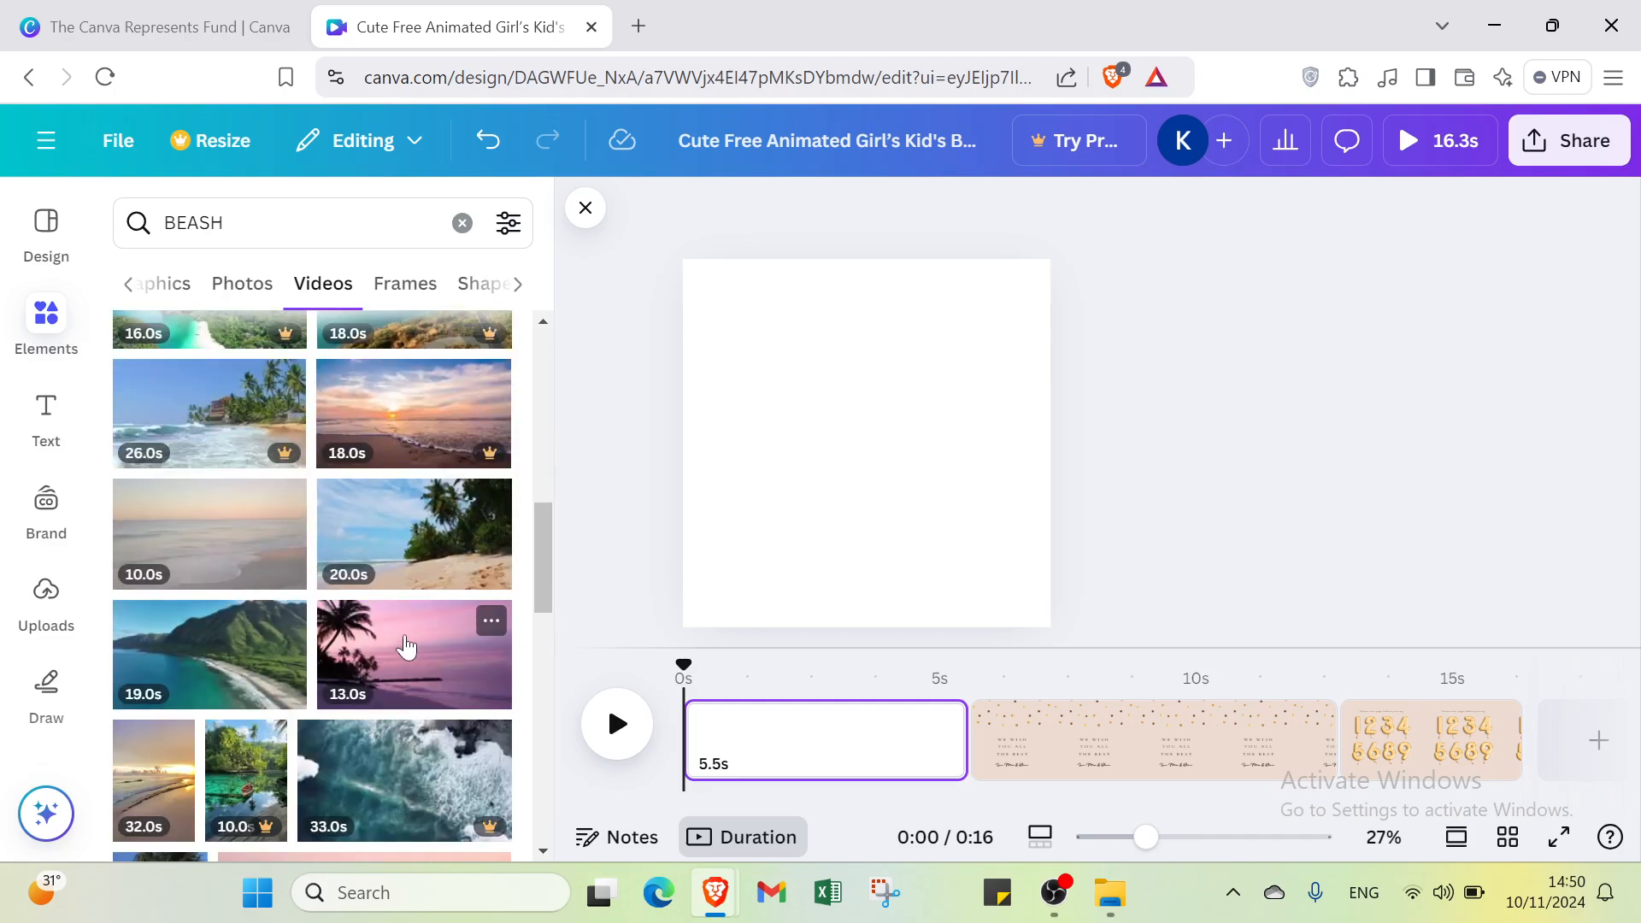
click(406, 647)
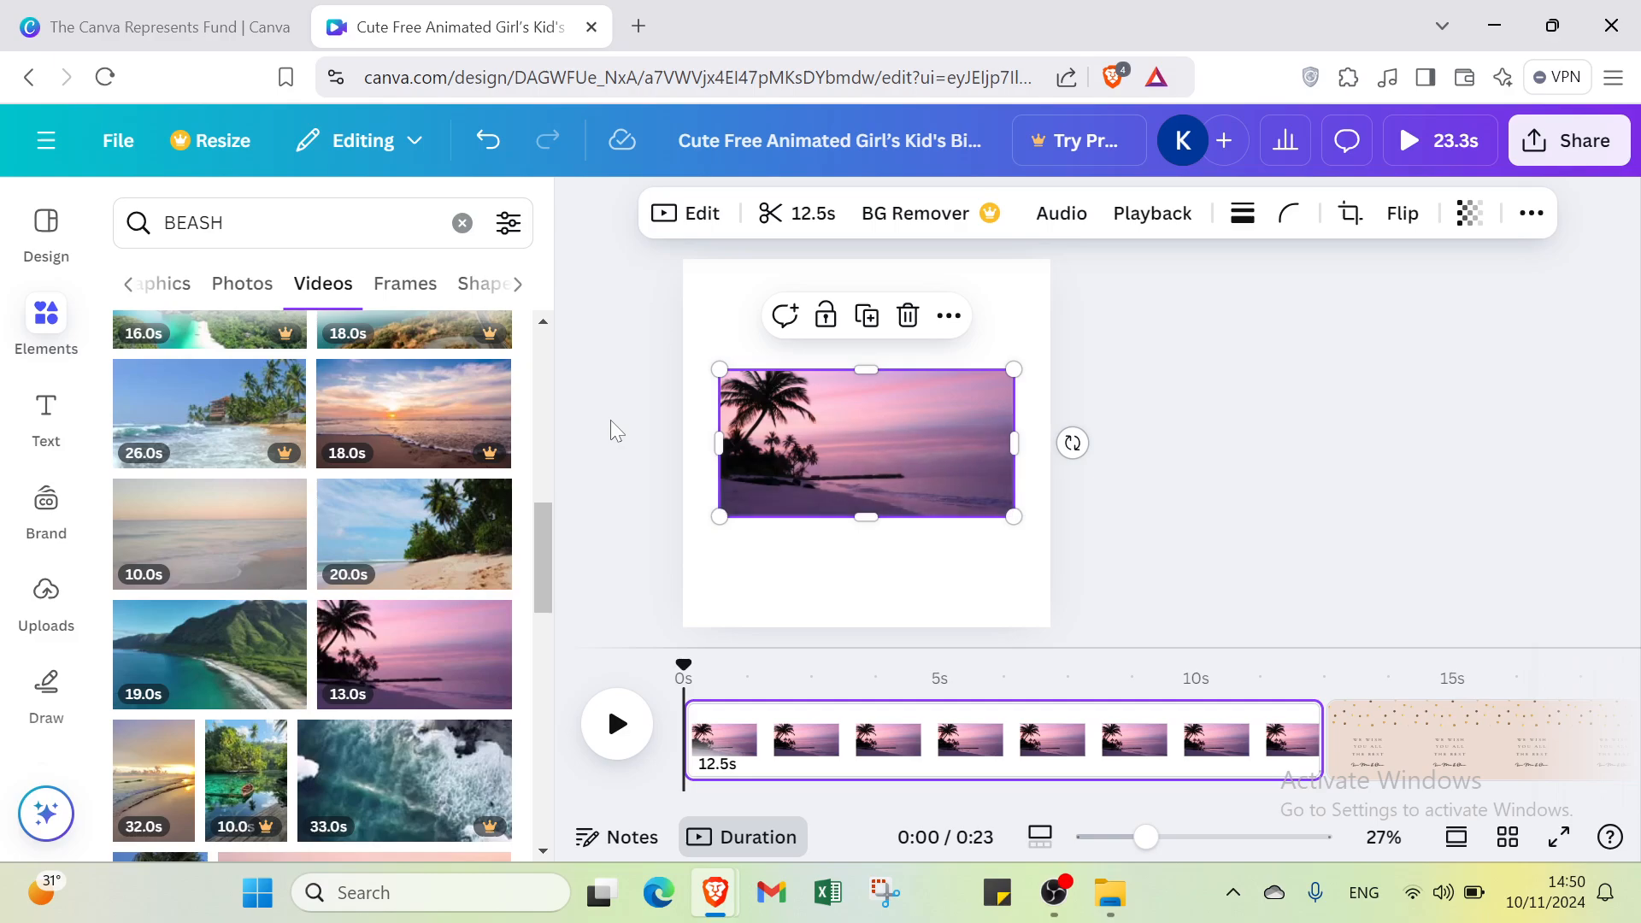
- Enlarge the beach video slightly from its upper-left corner
click(611, 428)
click(730, 384)
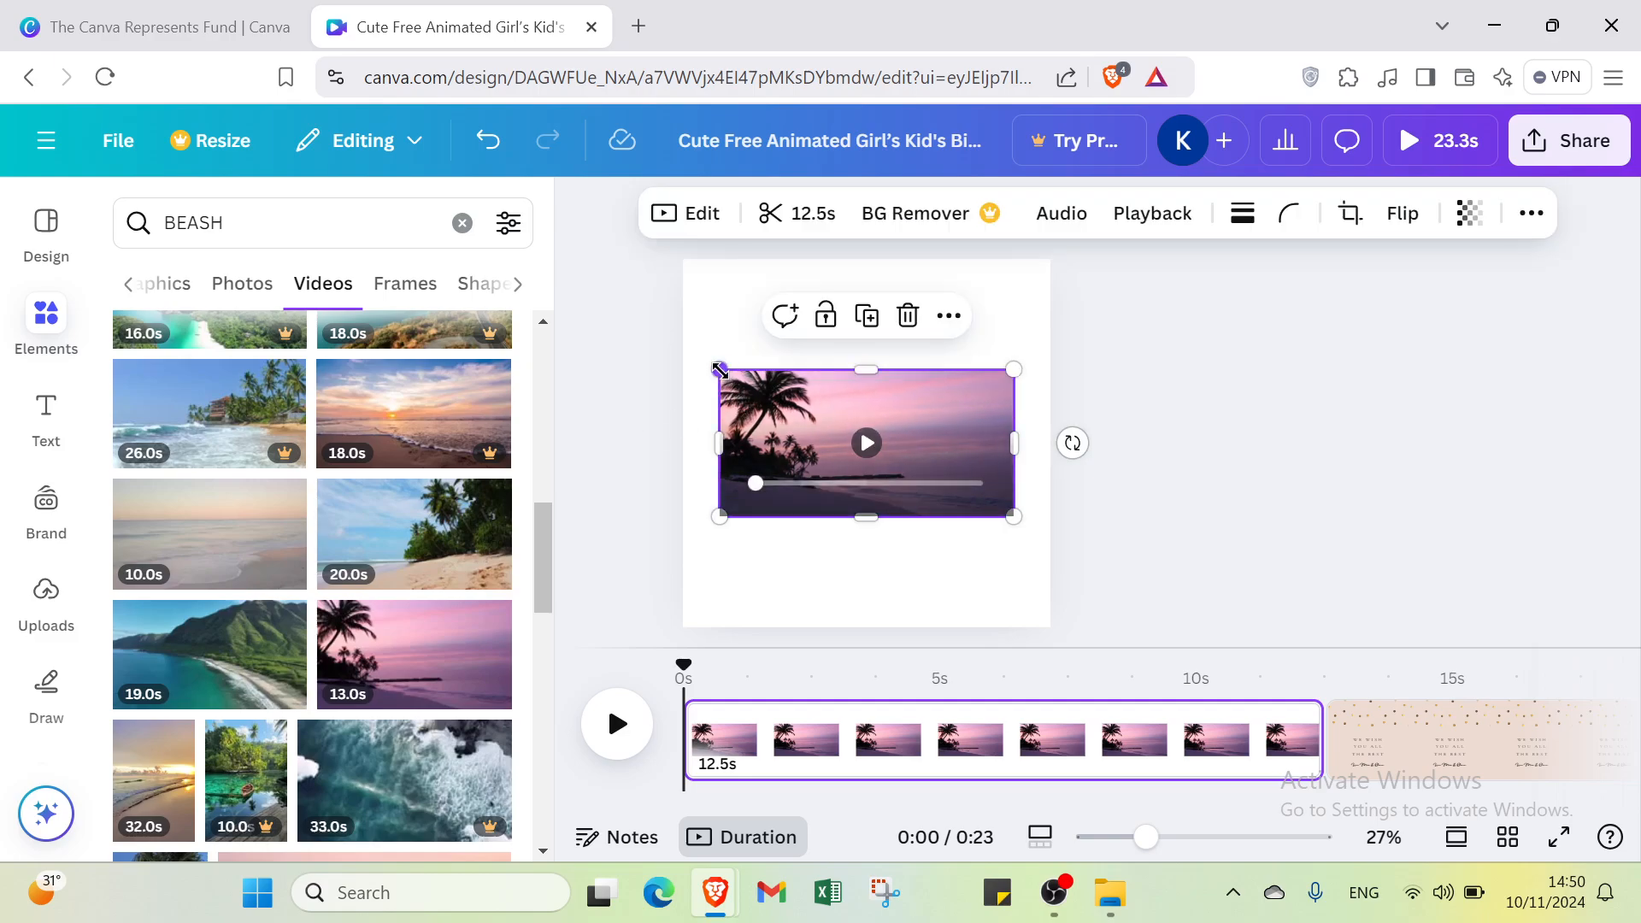
mouse_move(719, 370)
mouse_down()
mouse_move(721, 311)
mouse_move(720, 374)
mouse_up()
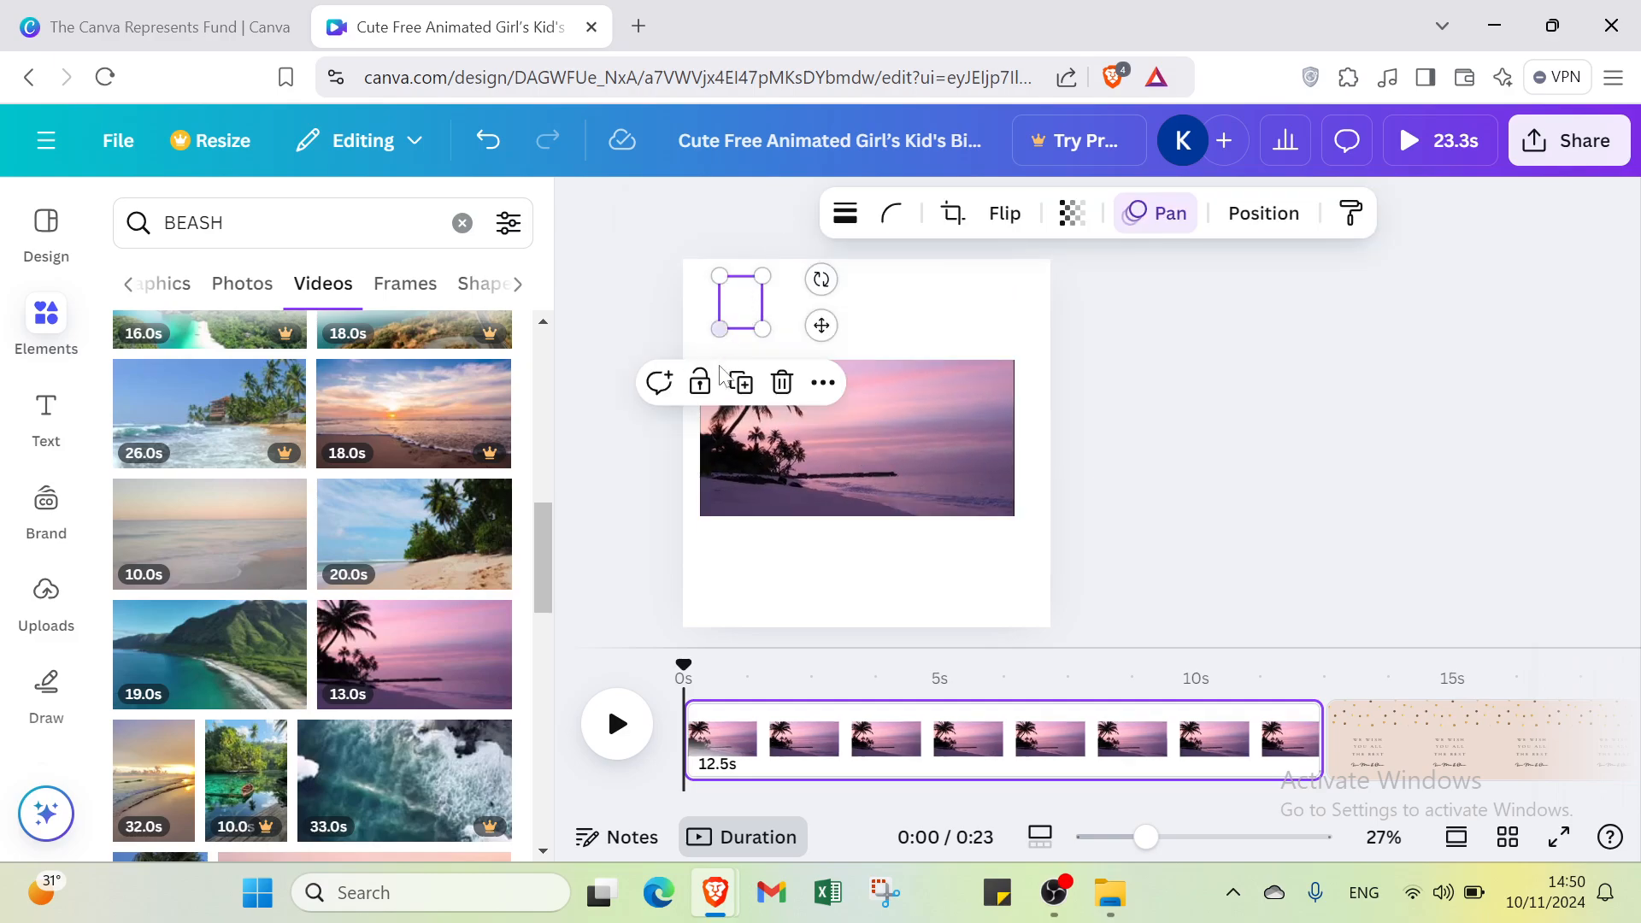
- Trim the end of the beach video to a length of 6.0 s and play it
click(780, 446)
click(797, 214)
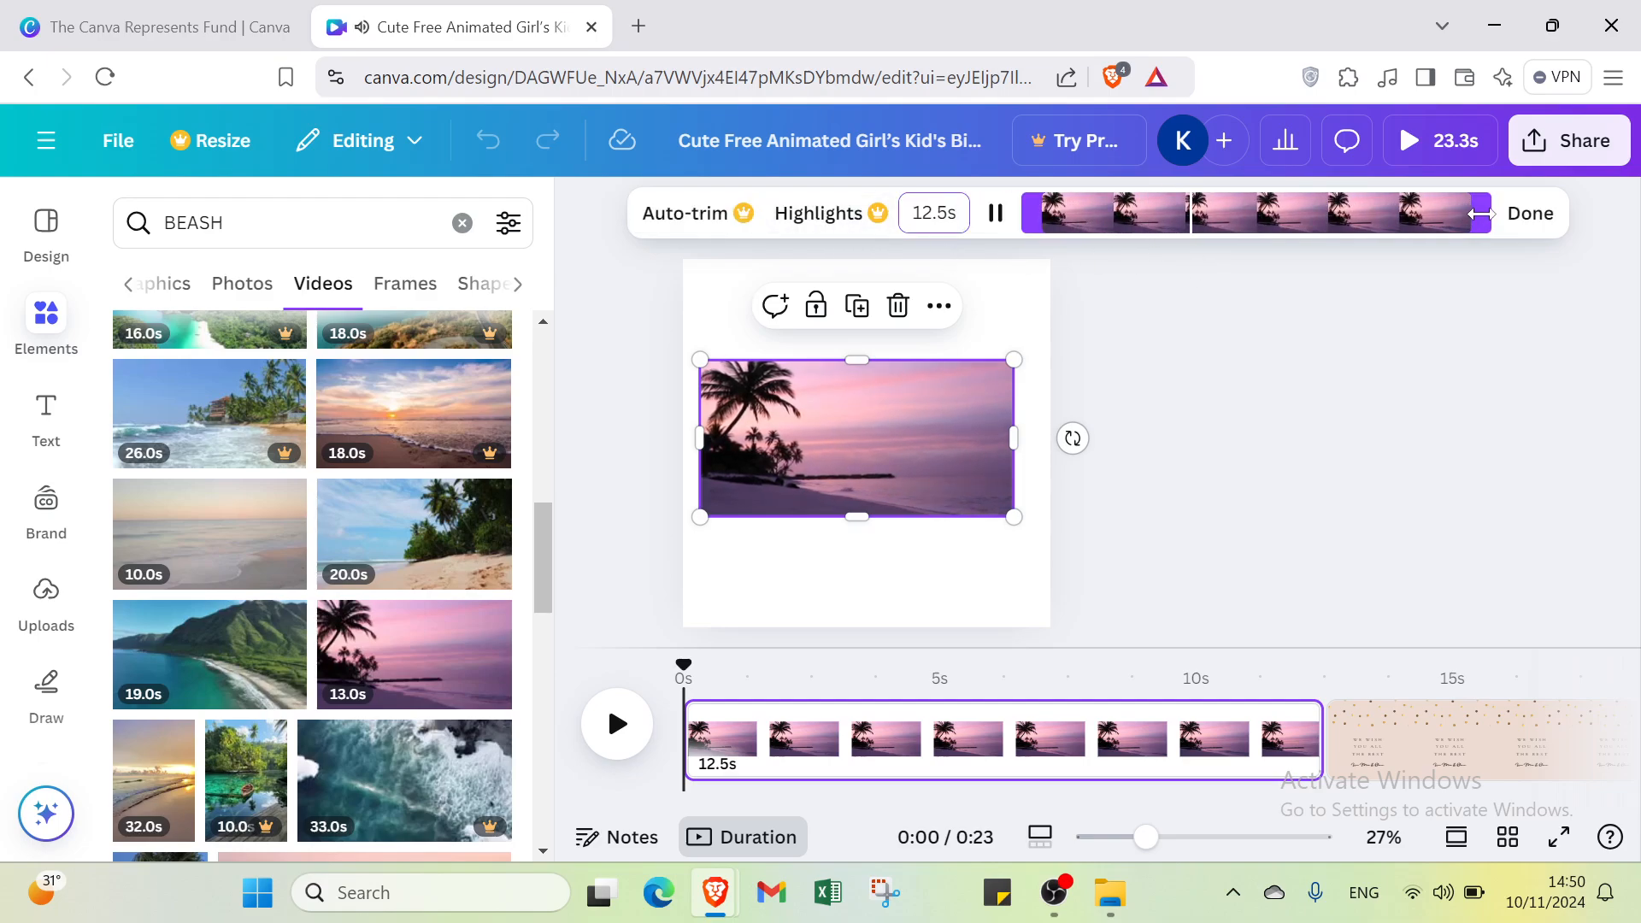
drag(1481, 214, 1258, 216)
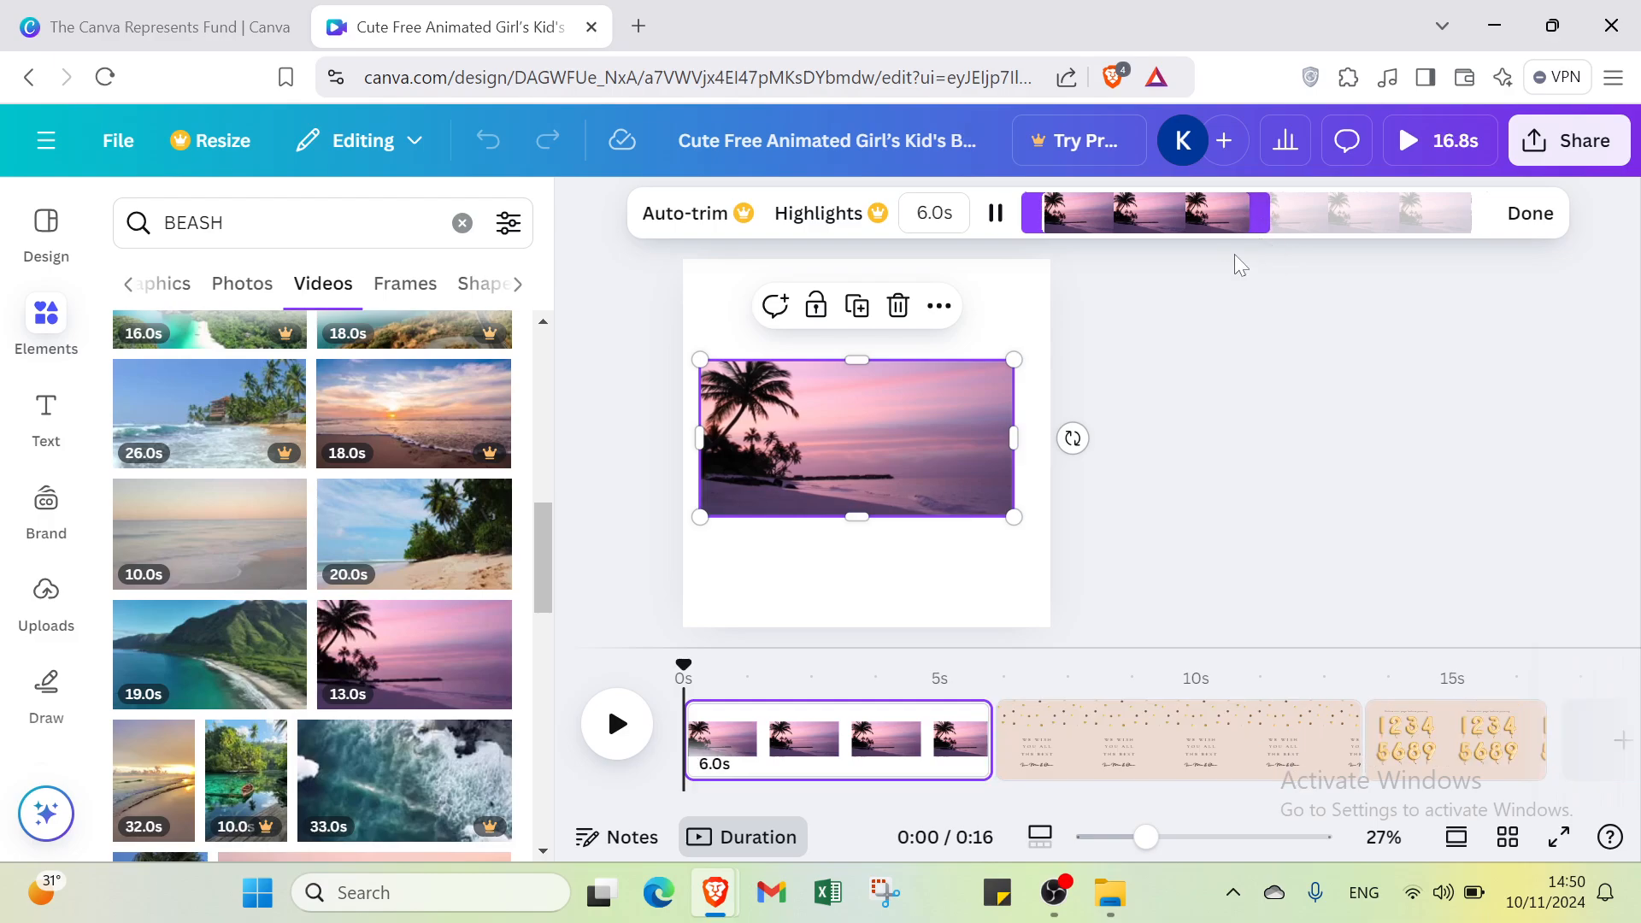
click(1213, 338)
click(854, 437)
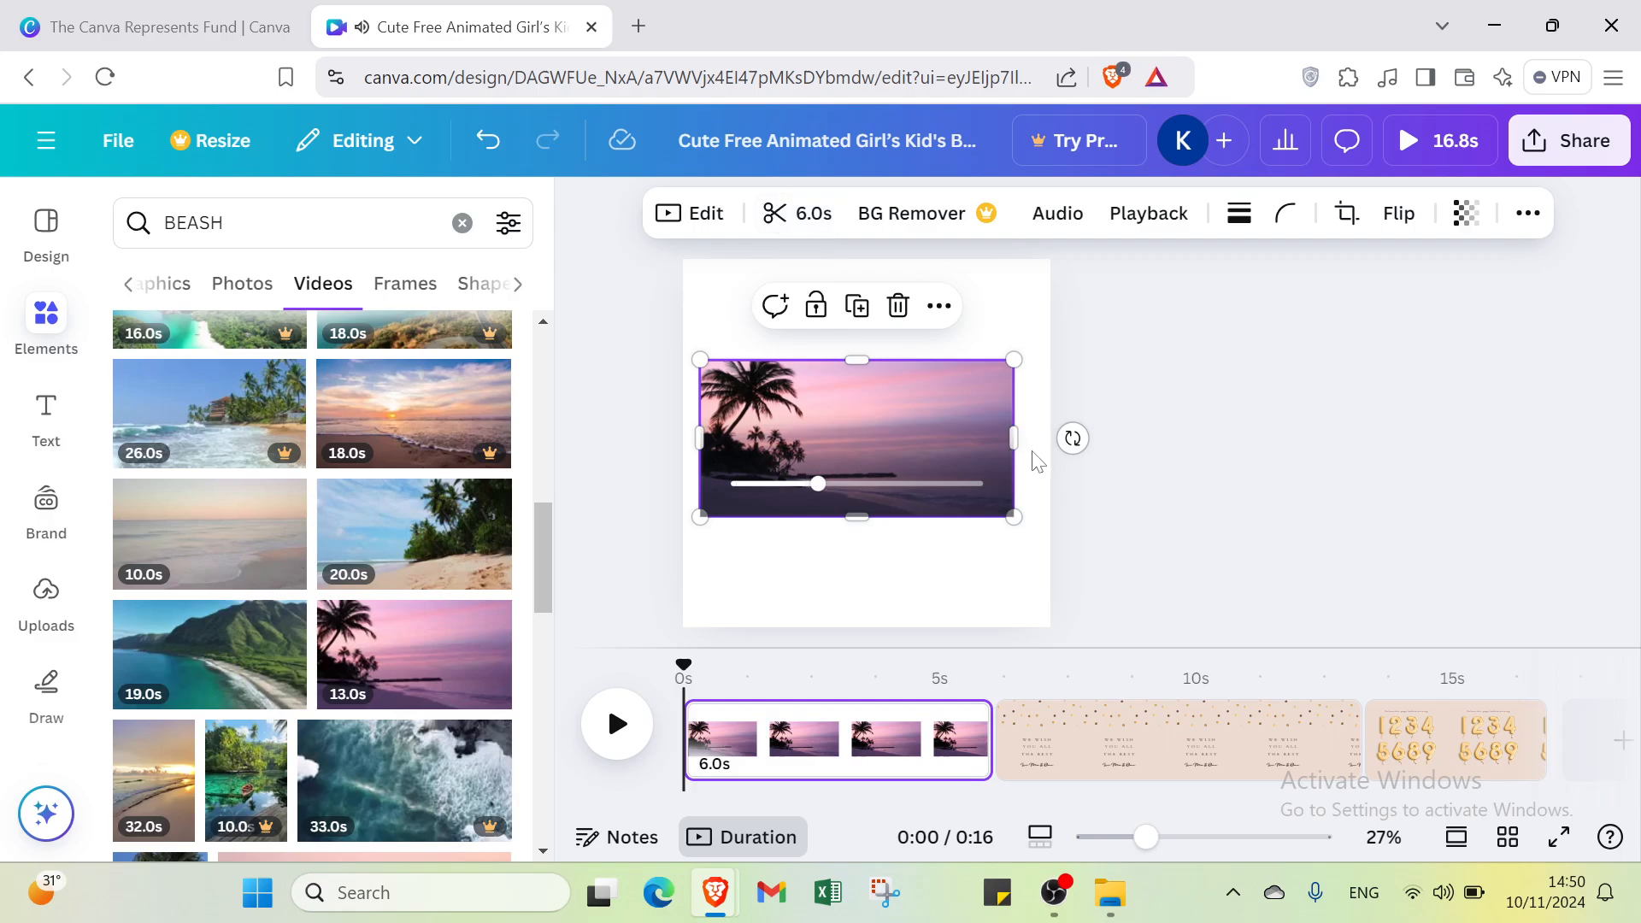
click(956, 587)
- Stretch the beach video to all four page edges so it fills the whole page
click(853, 370)
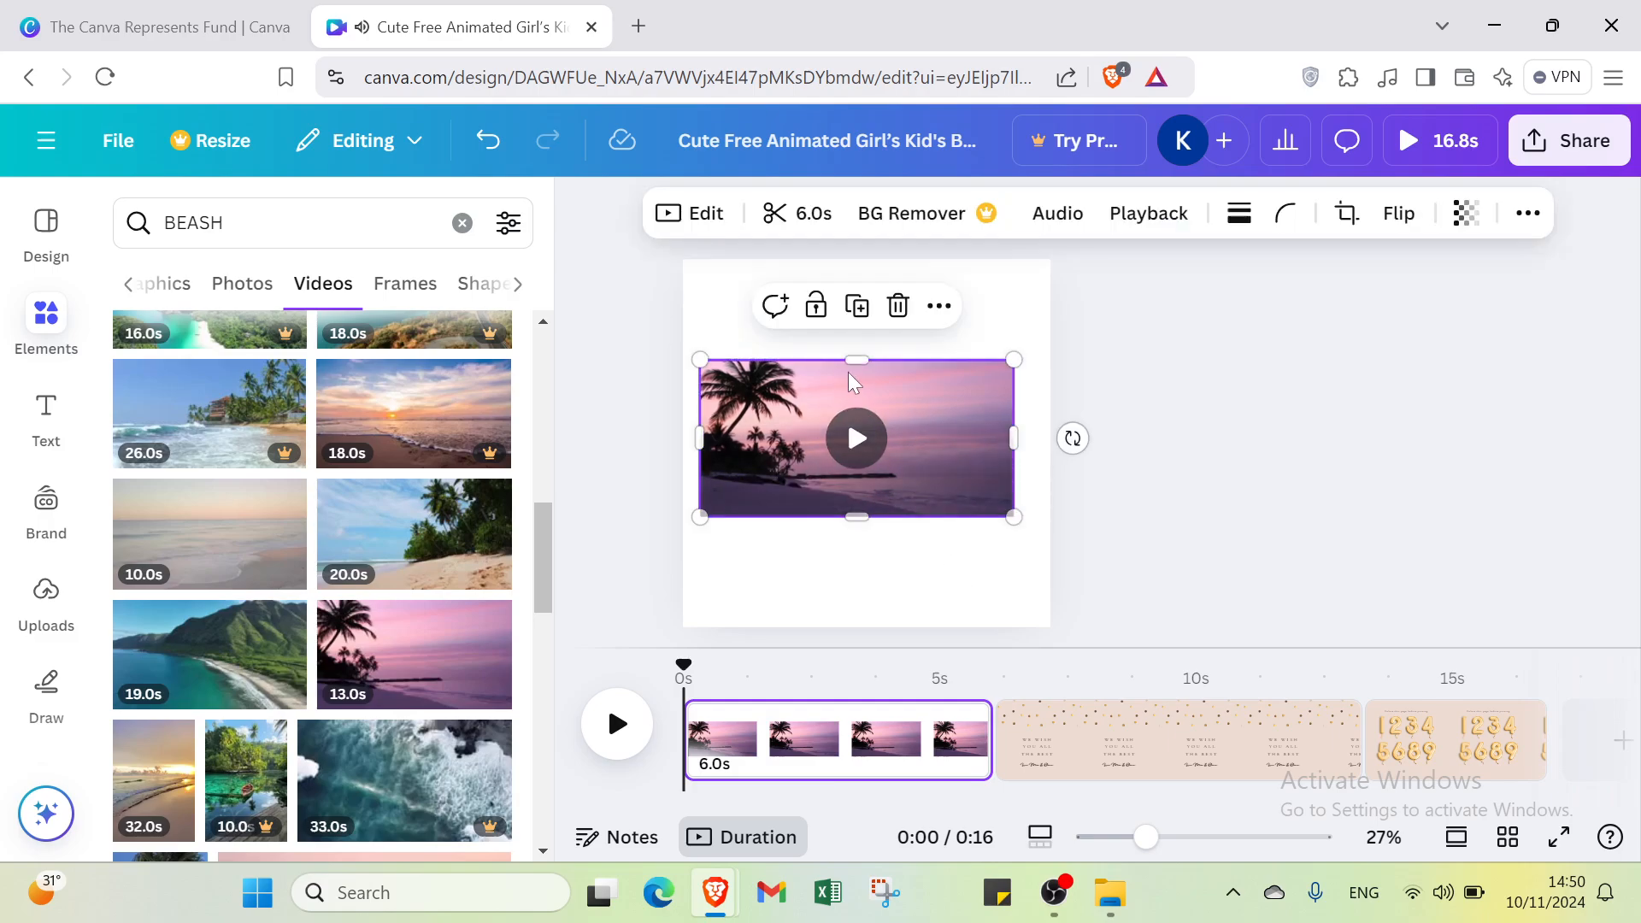
drag(856, 360, 886, 264)
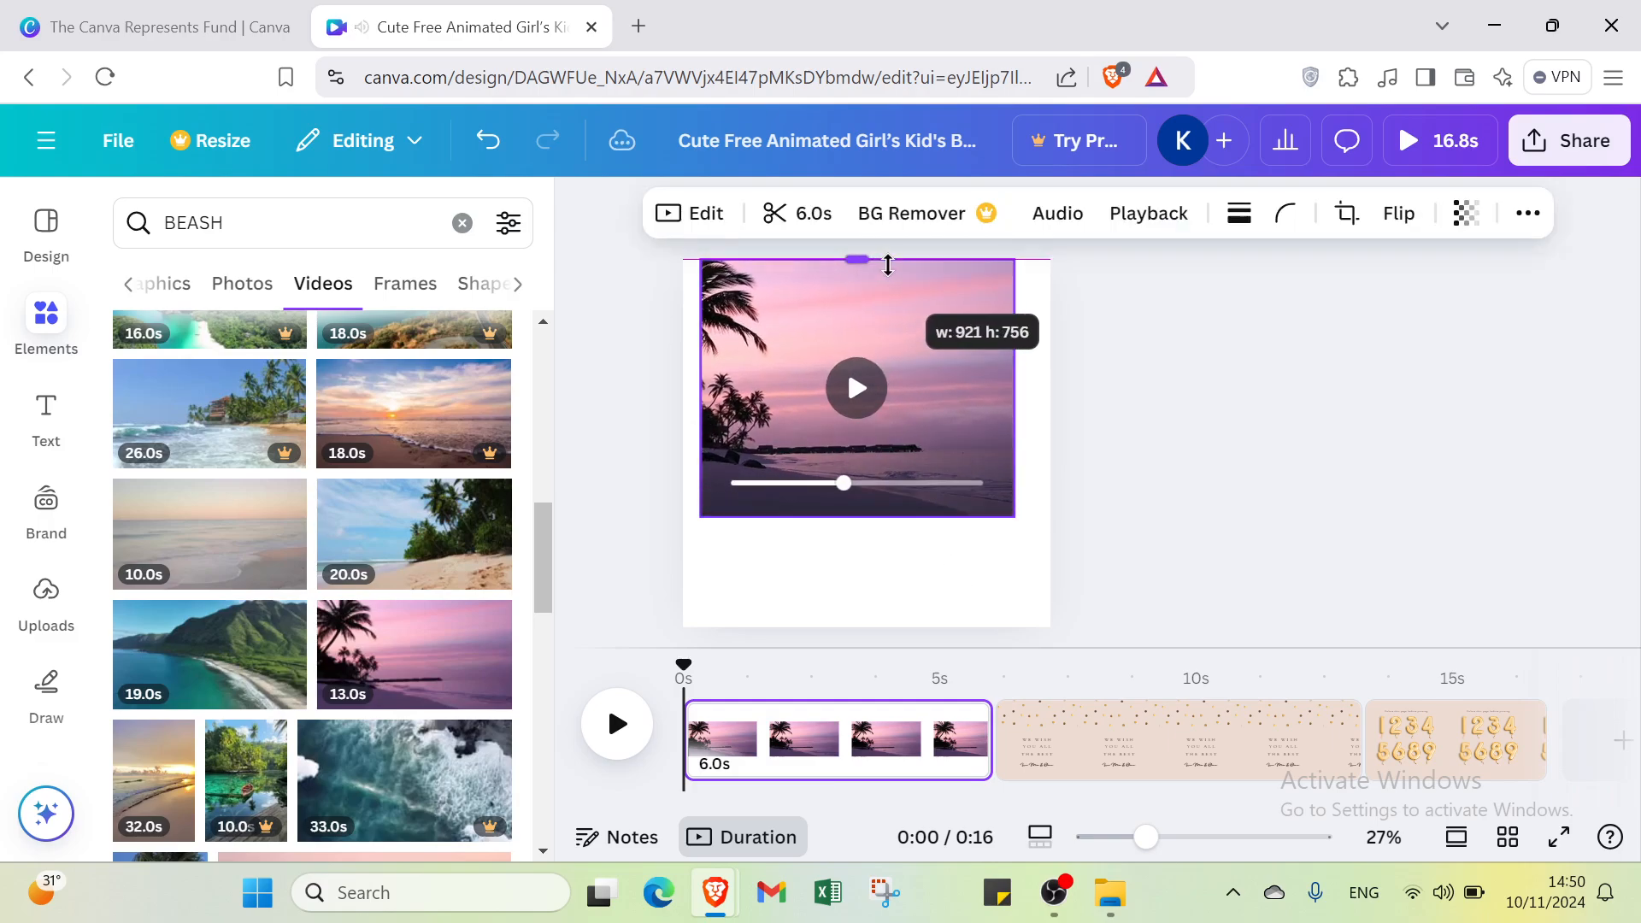
drag(1014, 388, 1041, 381)
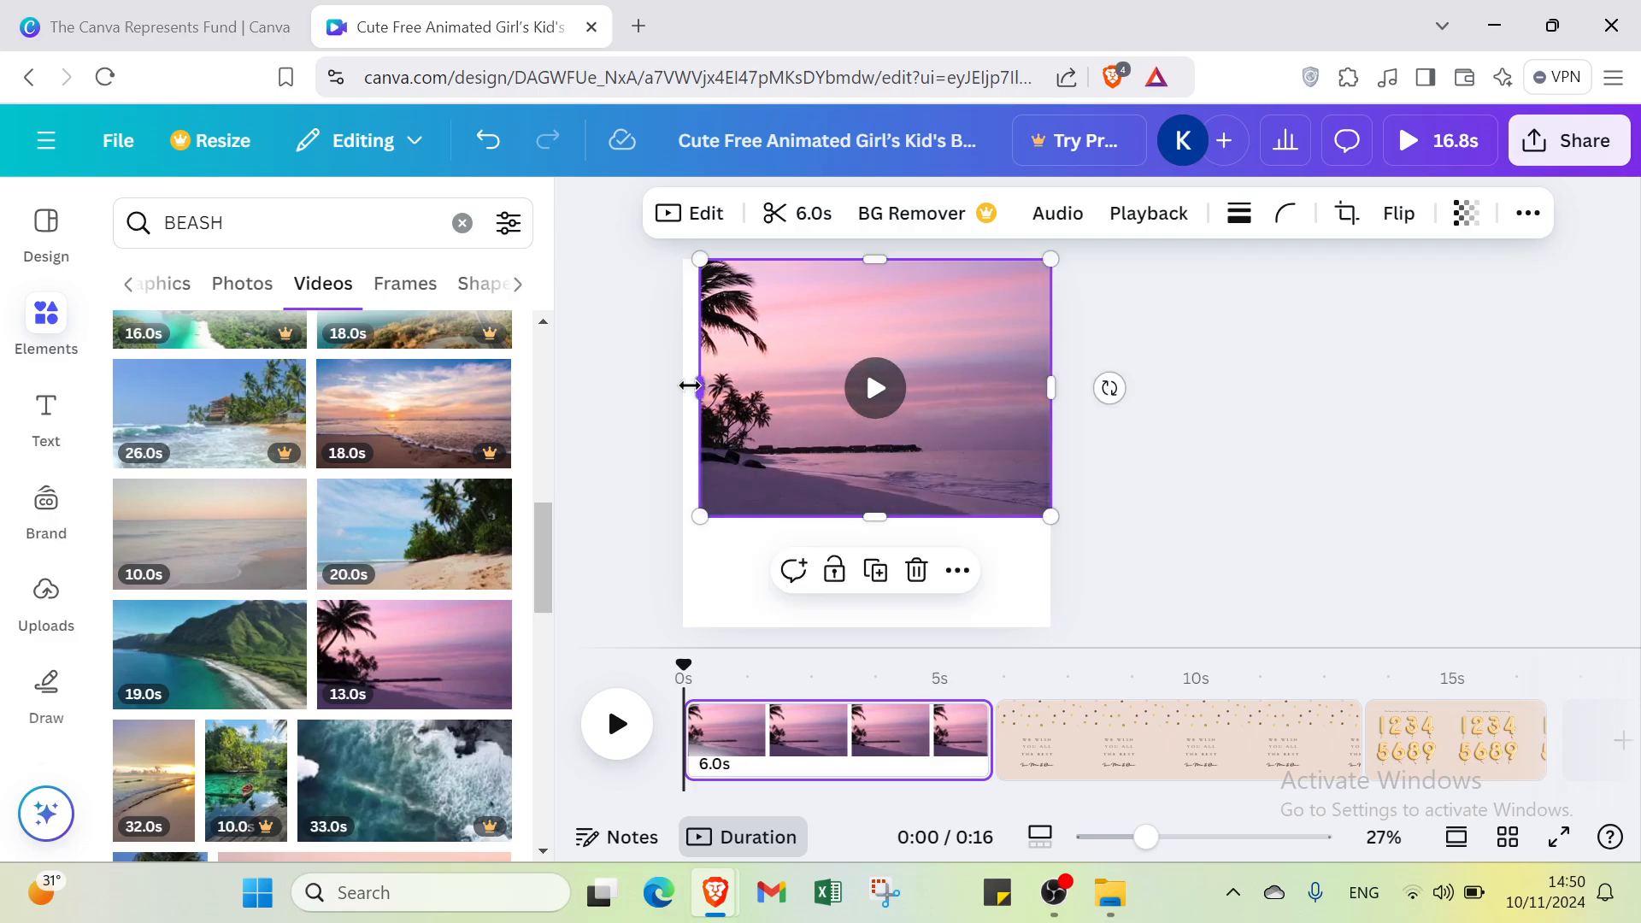
drag(694, 388, 677, 393)
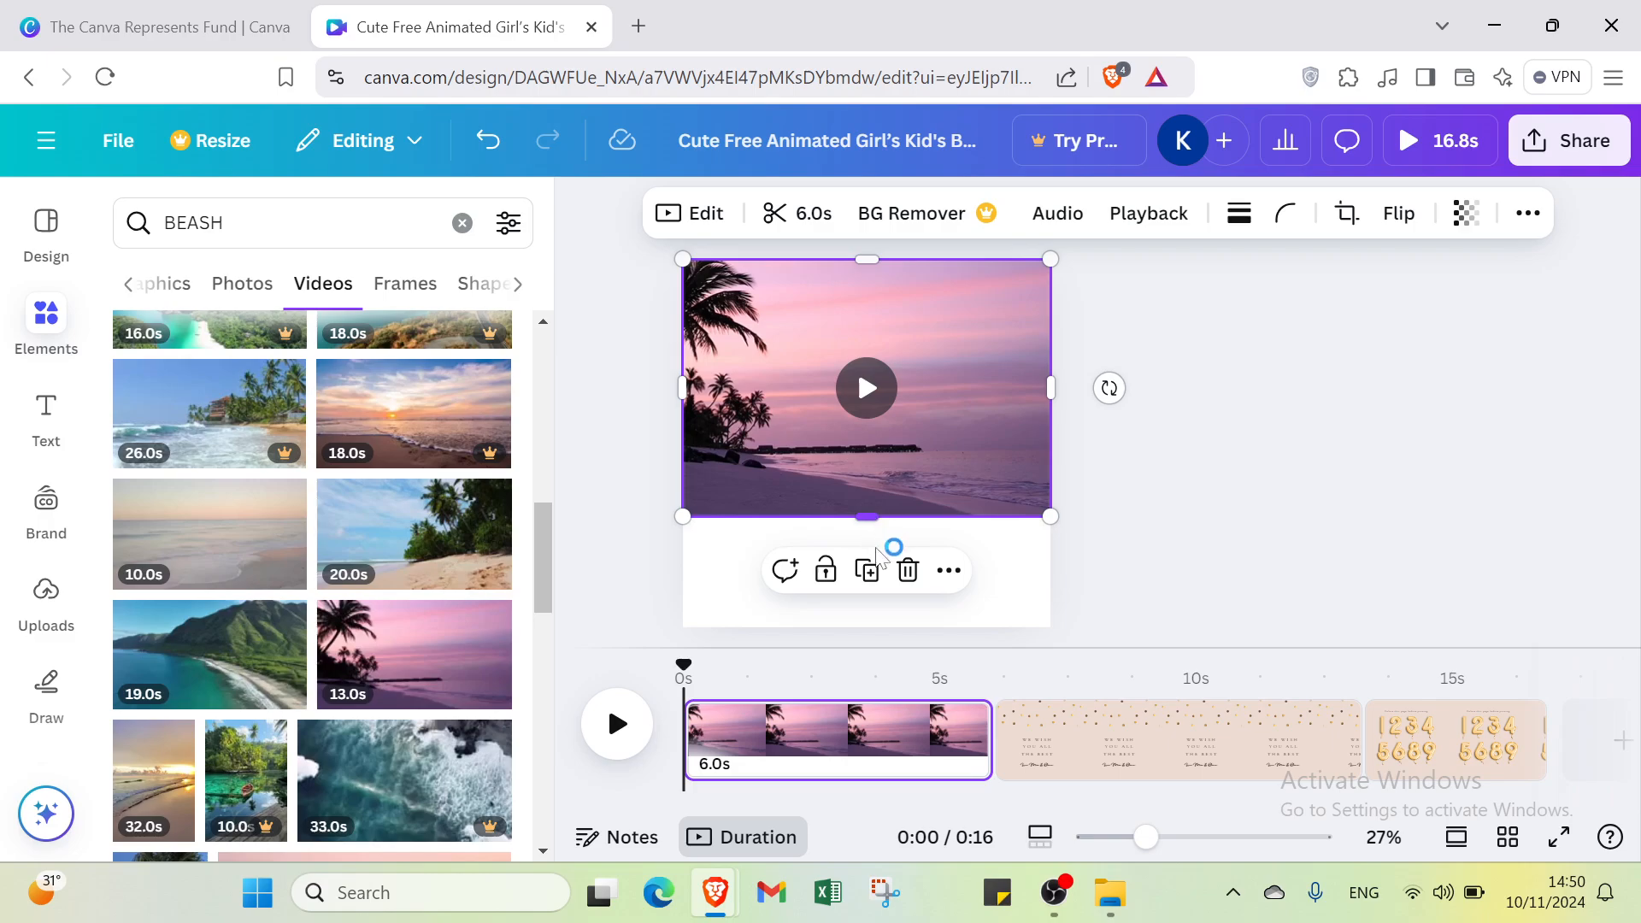
drag(868, 517, 875, 627)
click(1156, 472)
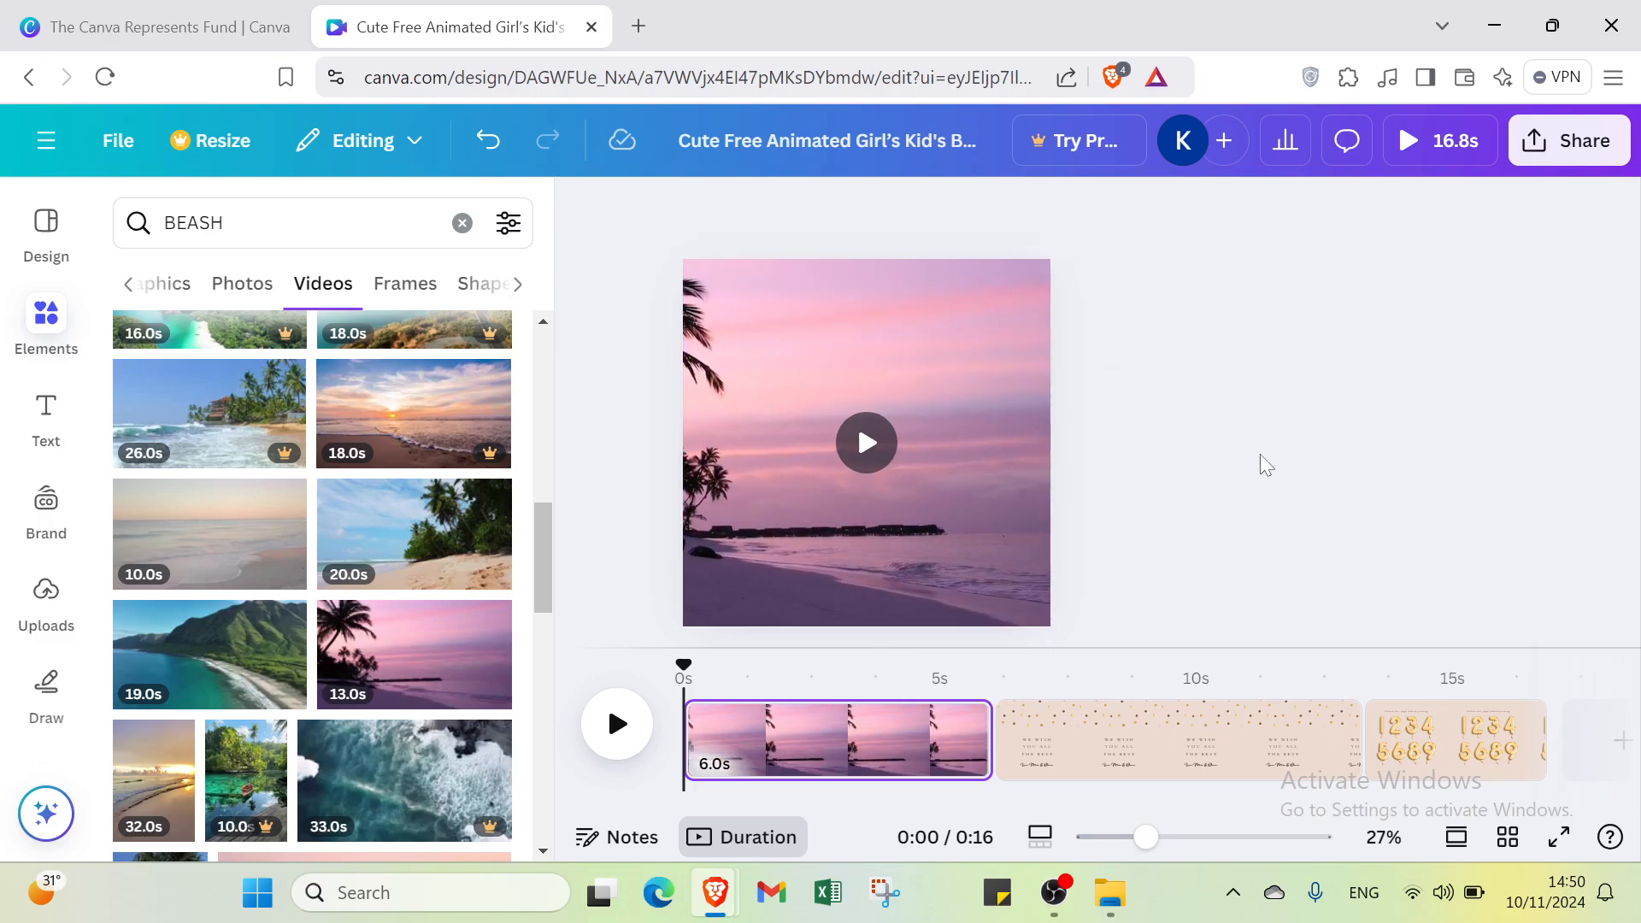
- Search the elements for "funny" and browse the graphics results
click(866, 442)
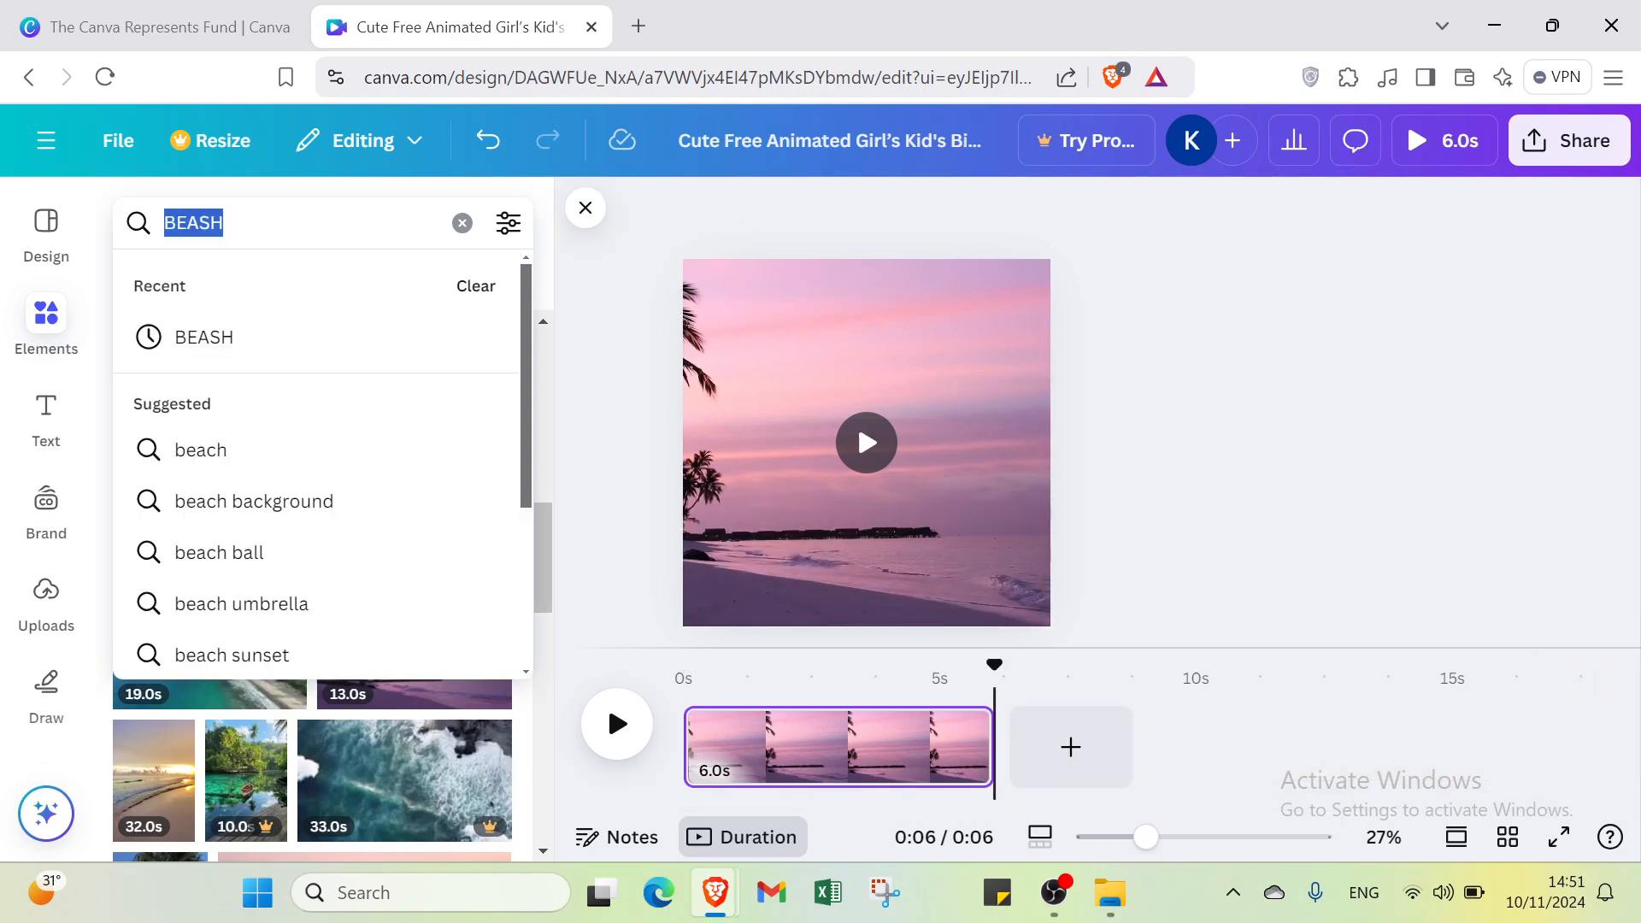
key(BackSpace)
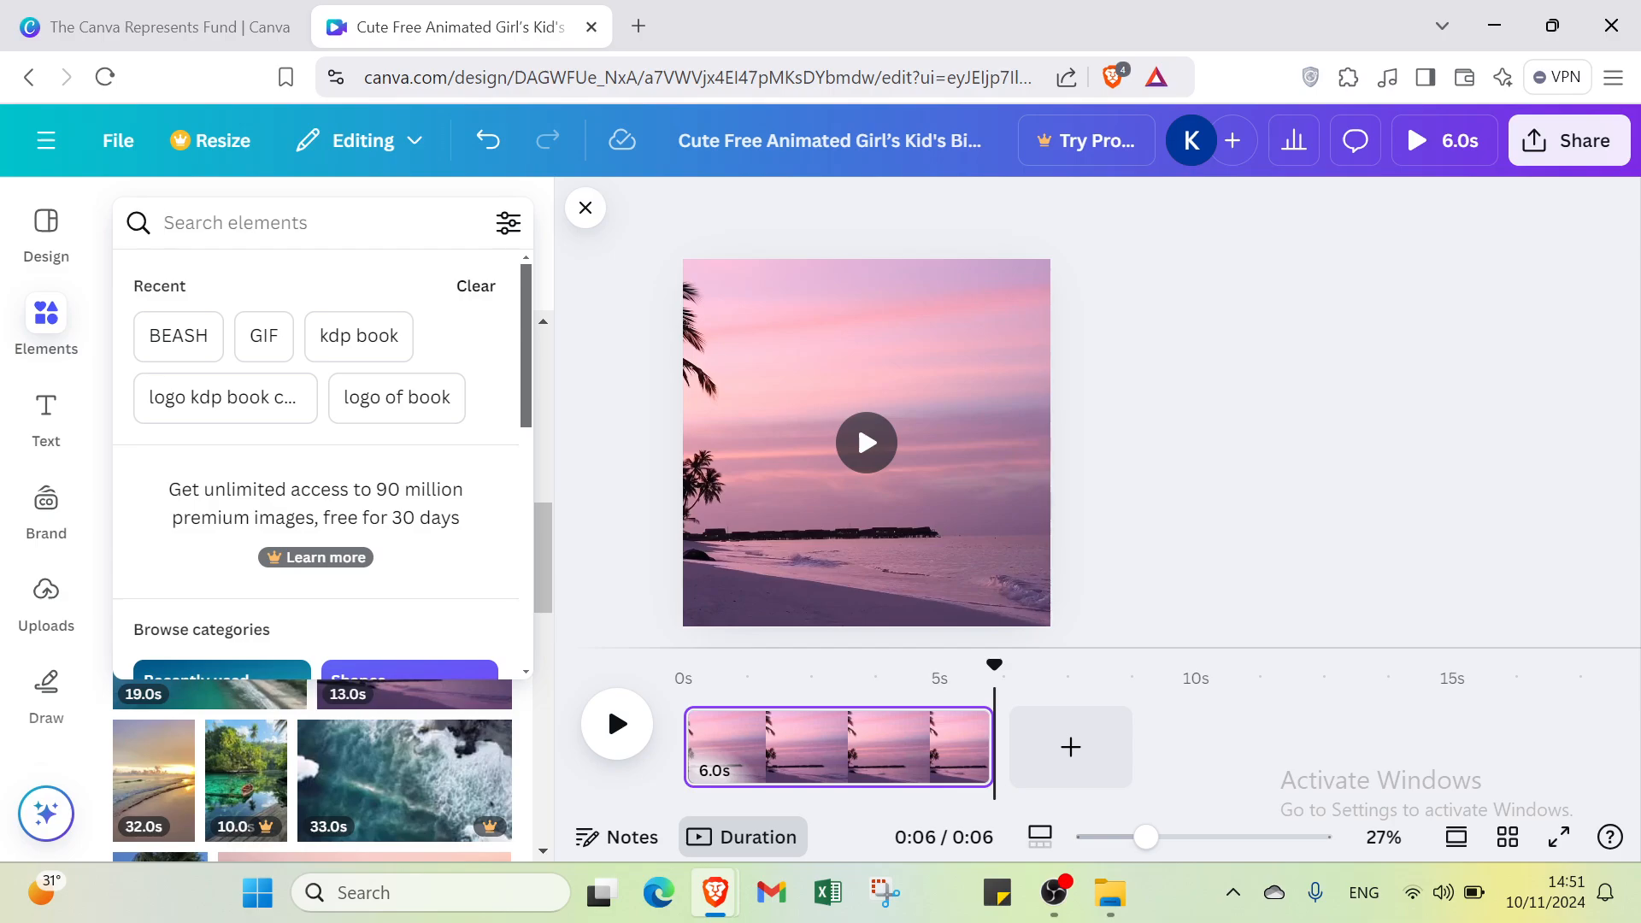
text(fun)
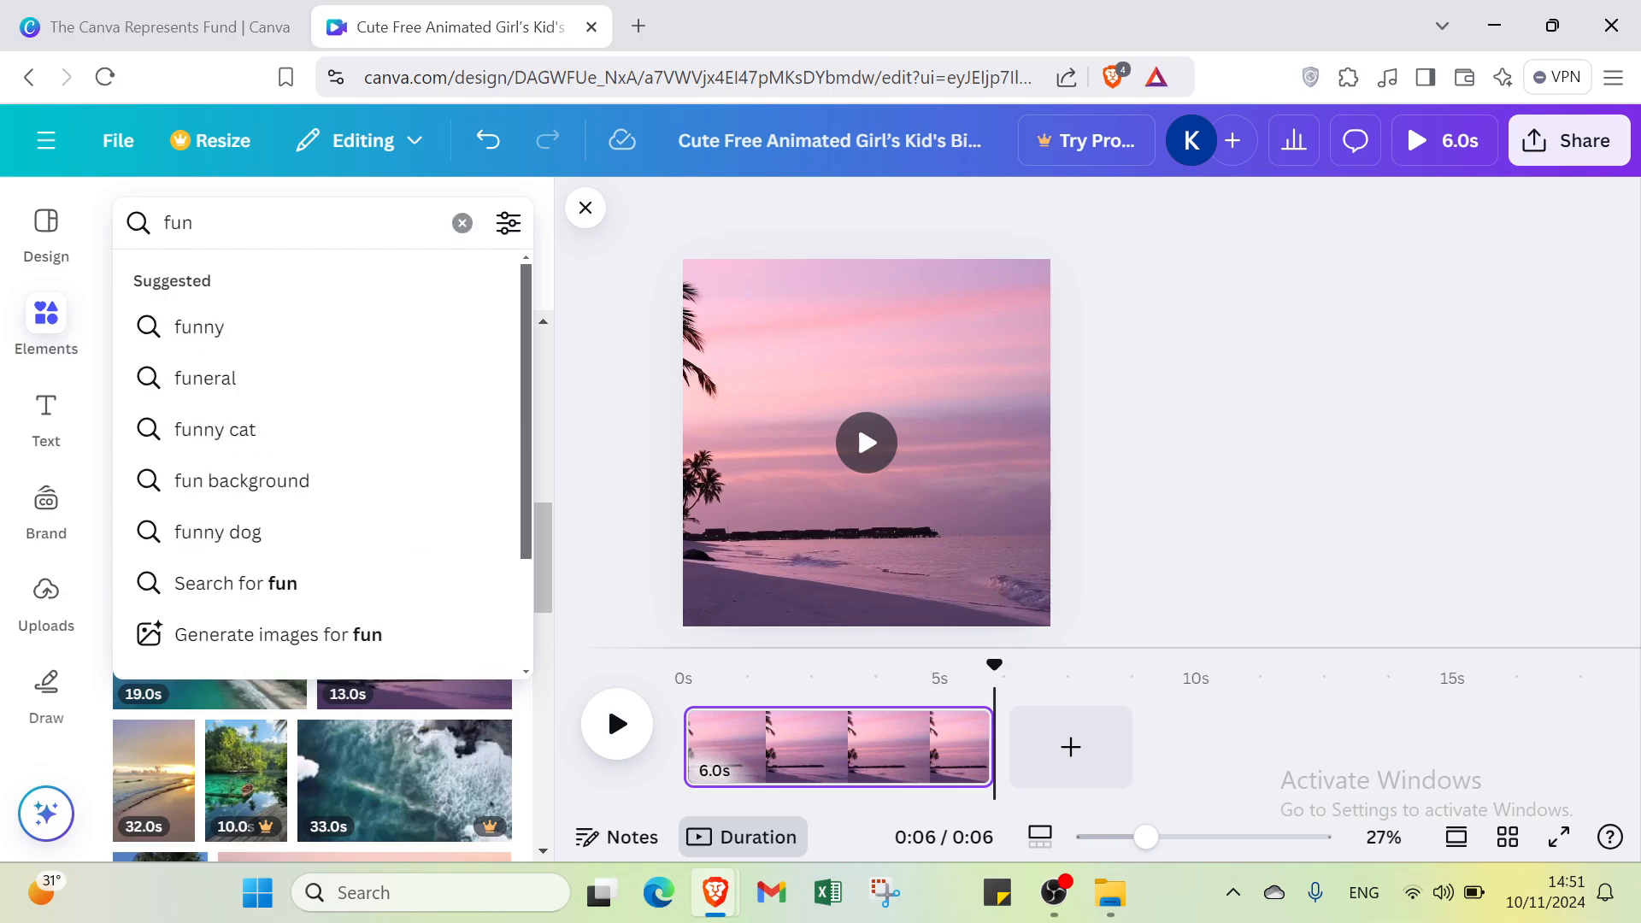
text(ny)
key(Return)
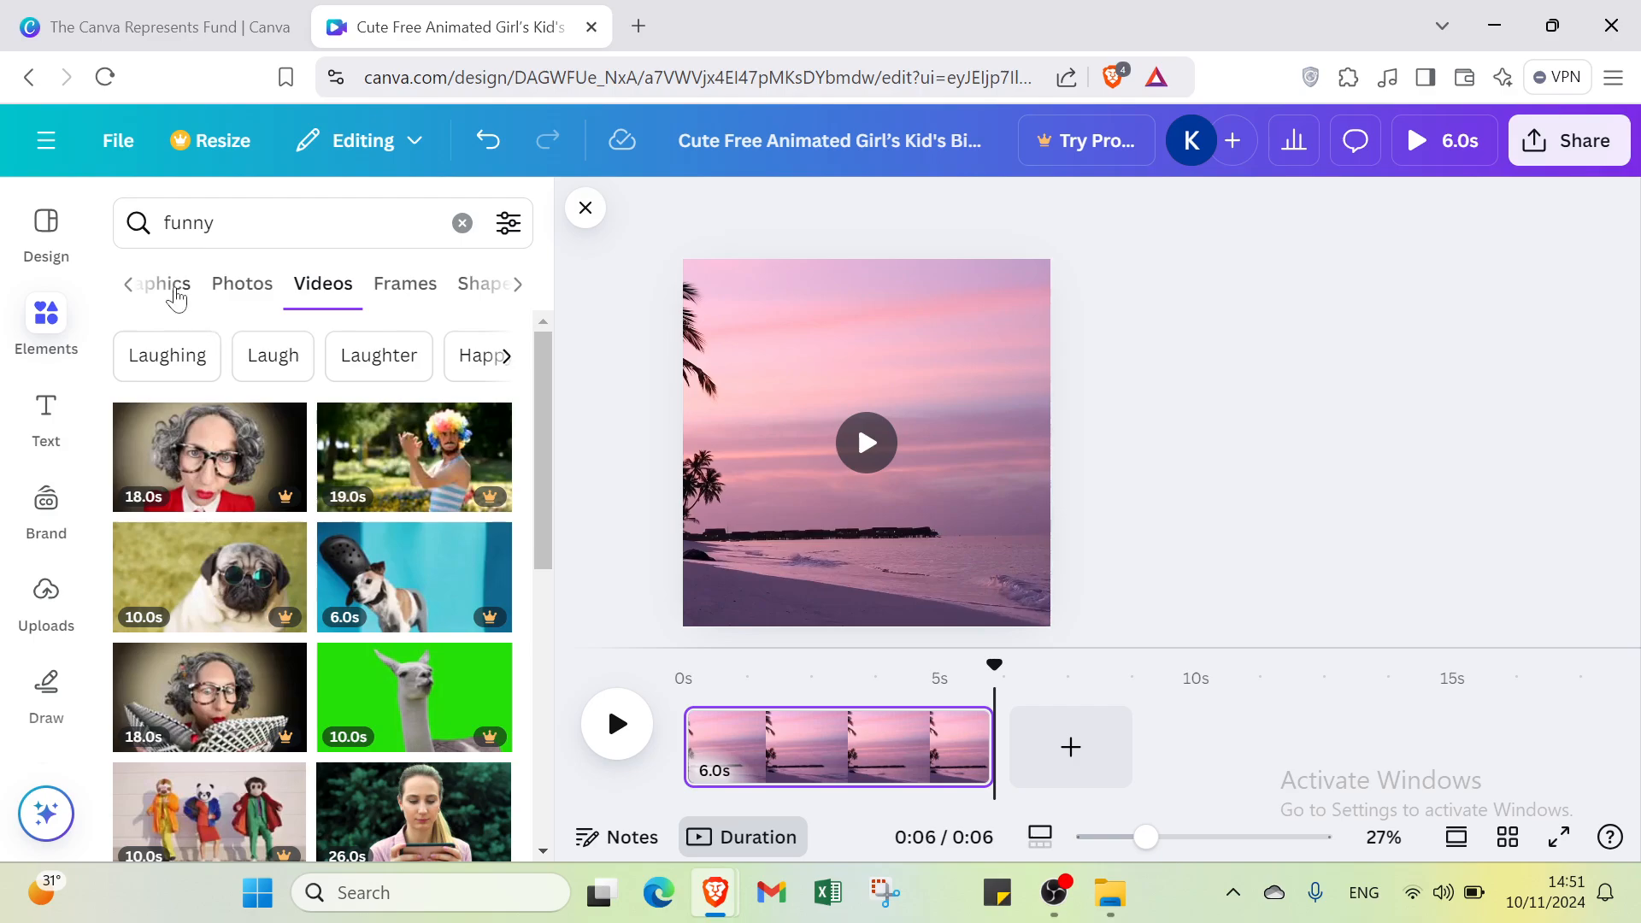
click(177, 291)
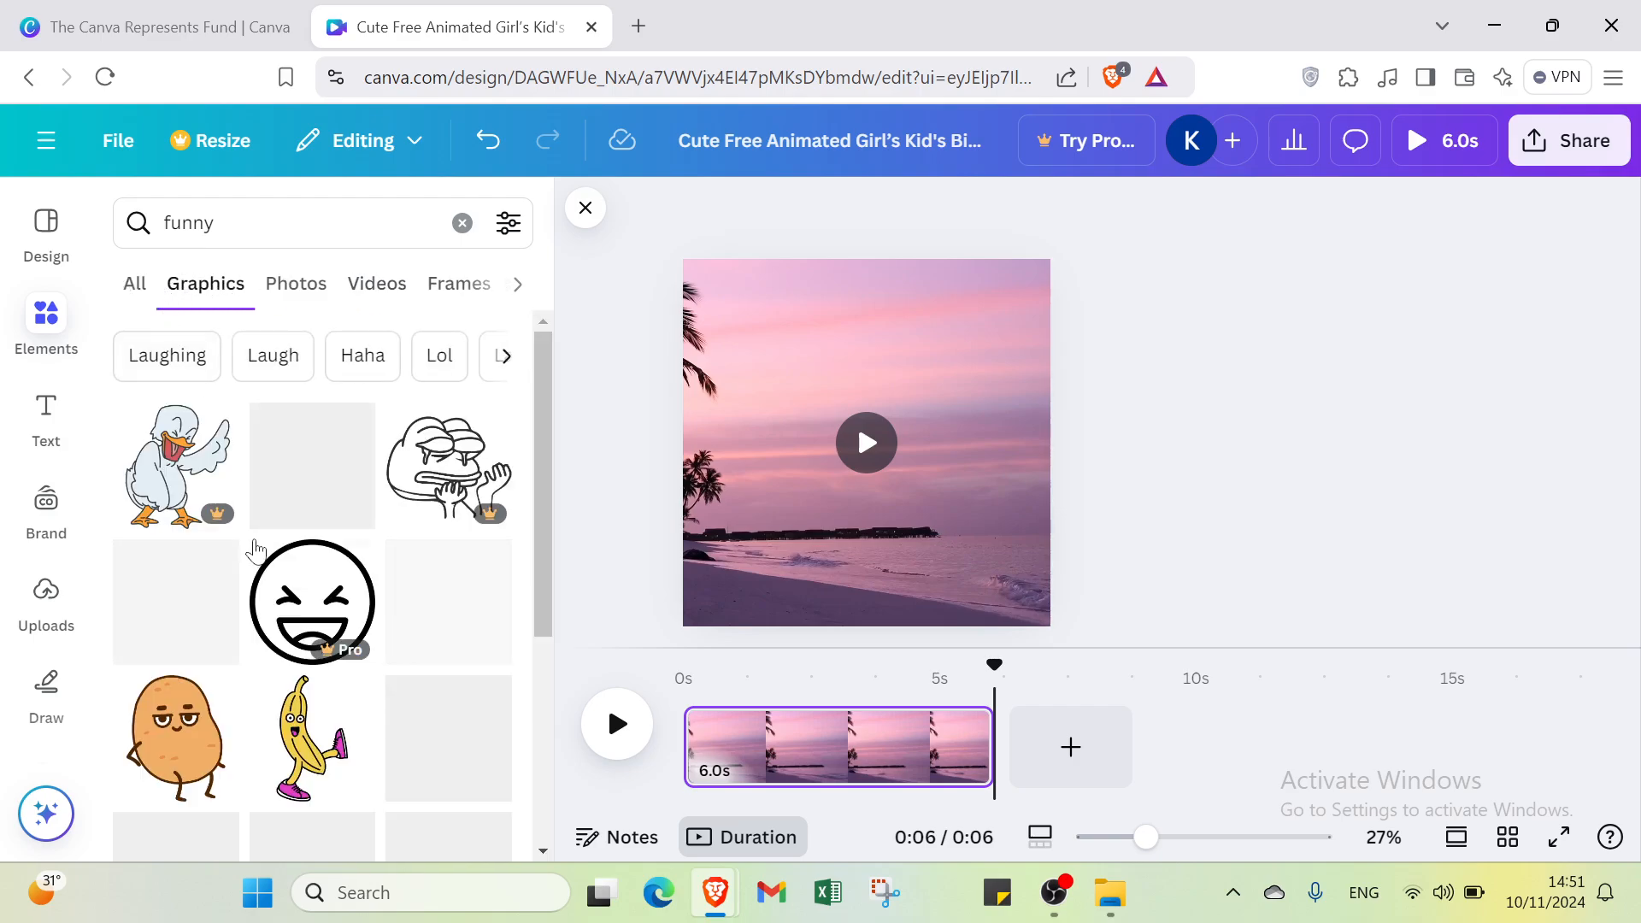
scroll(265, 554, down, 3)
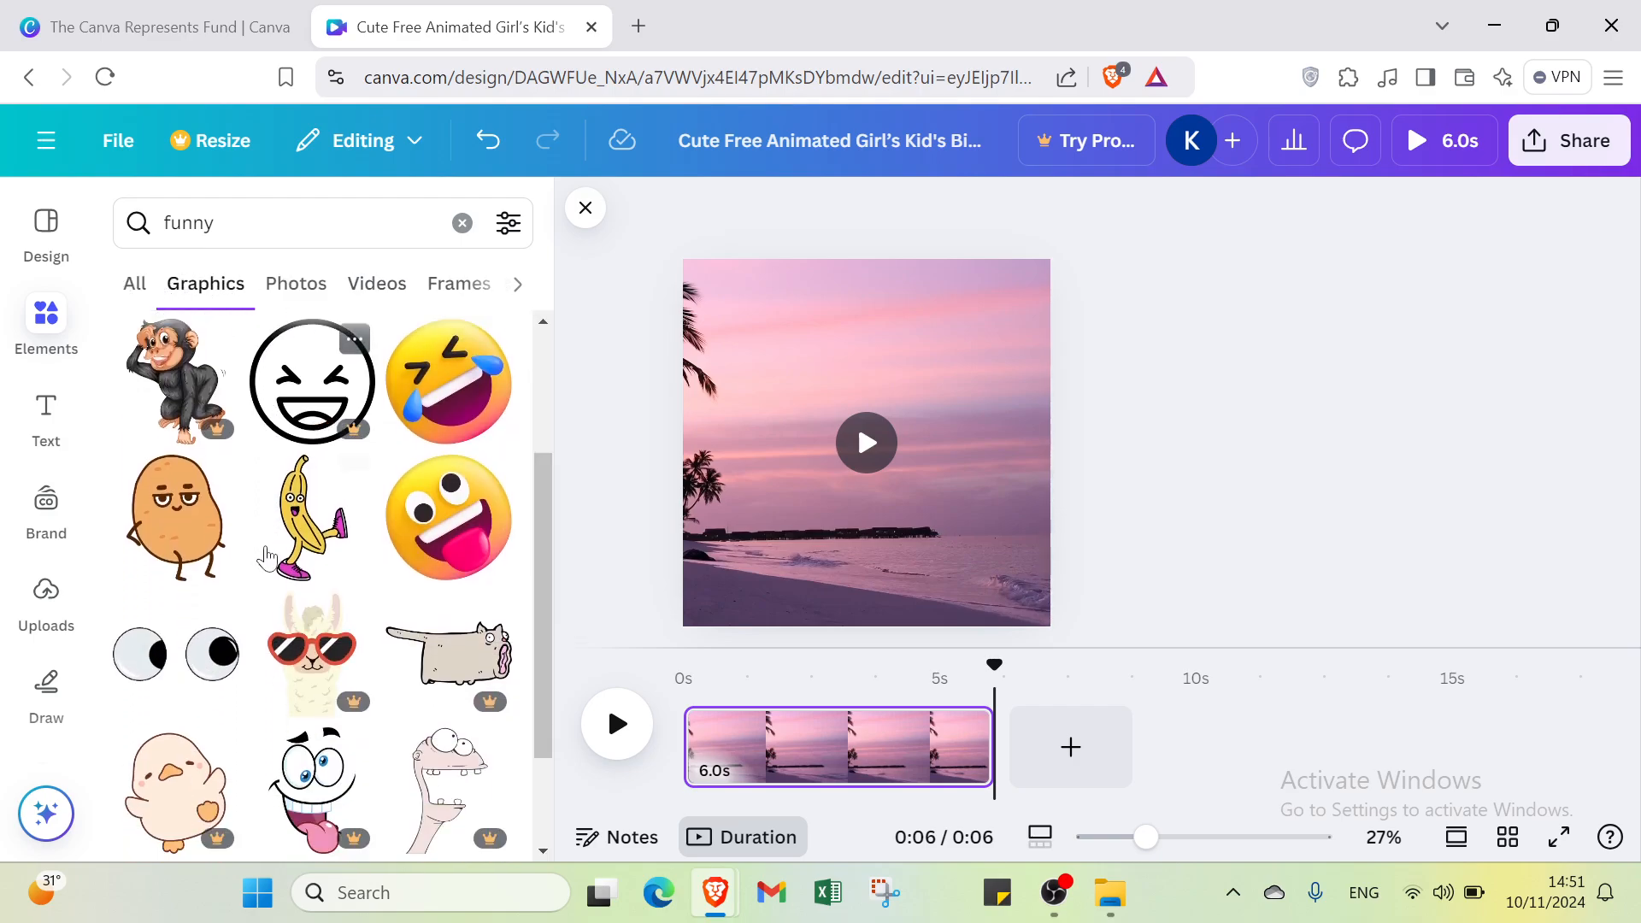
- Replace the element search term with "relaxing" to find matching graphics
click(257, 222)
key(BackSpace)
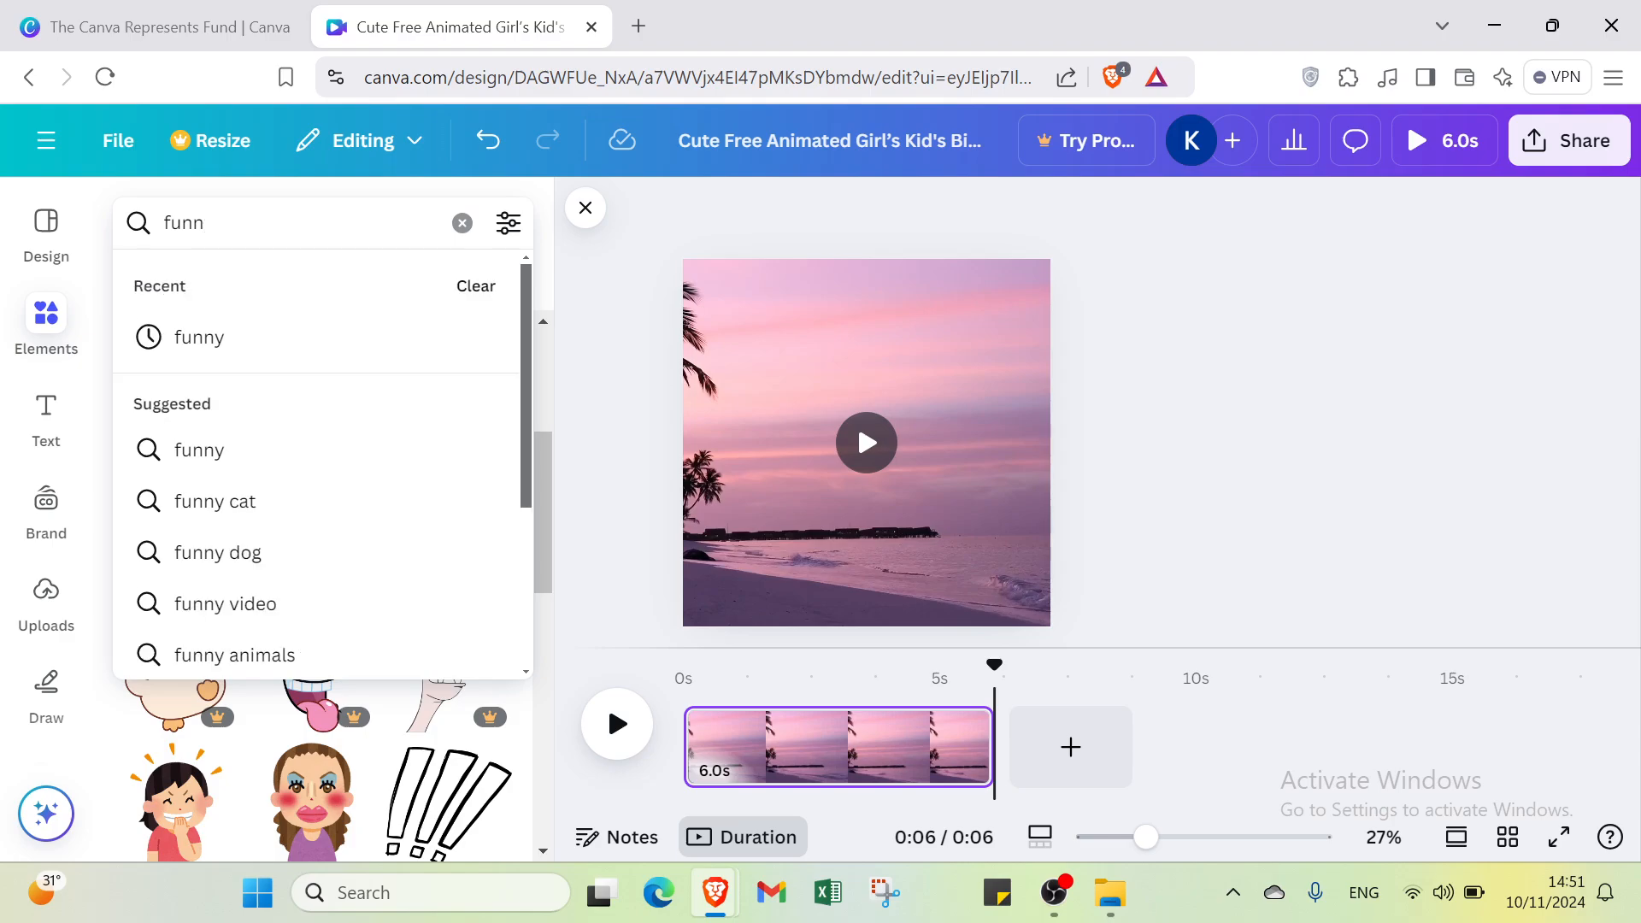
key(BackSpace)
key(BackSpace)
key(BackSpace)
key(BackSpace)
text(re)
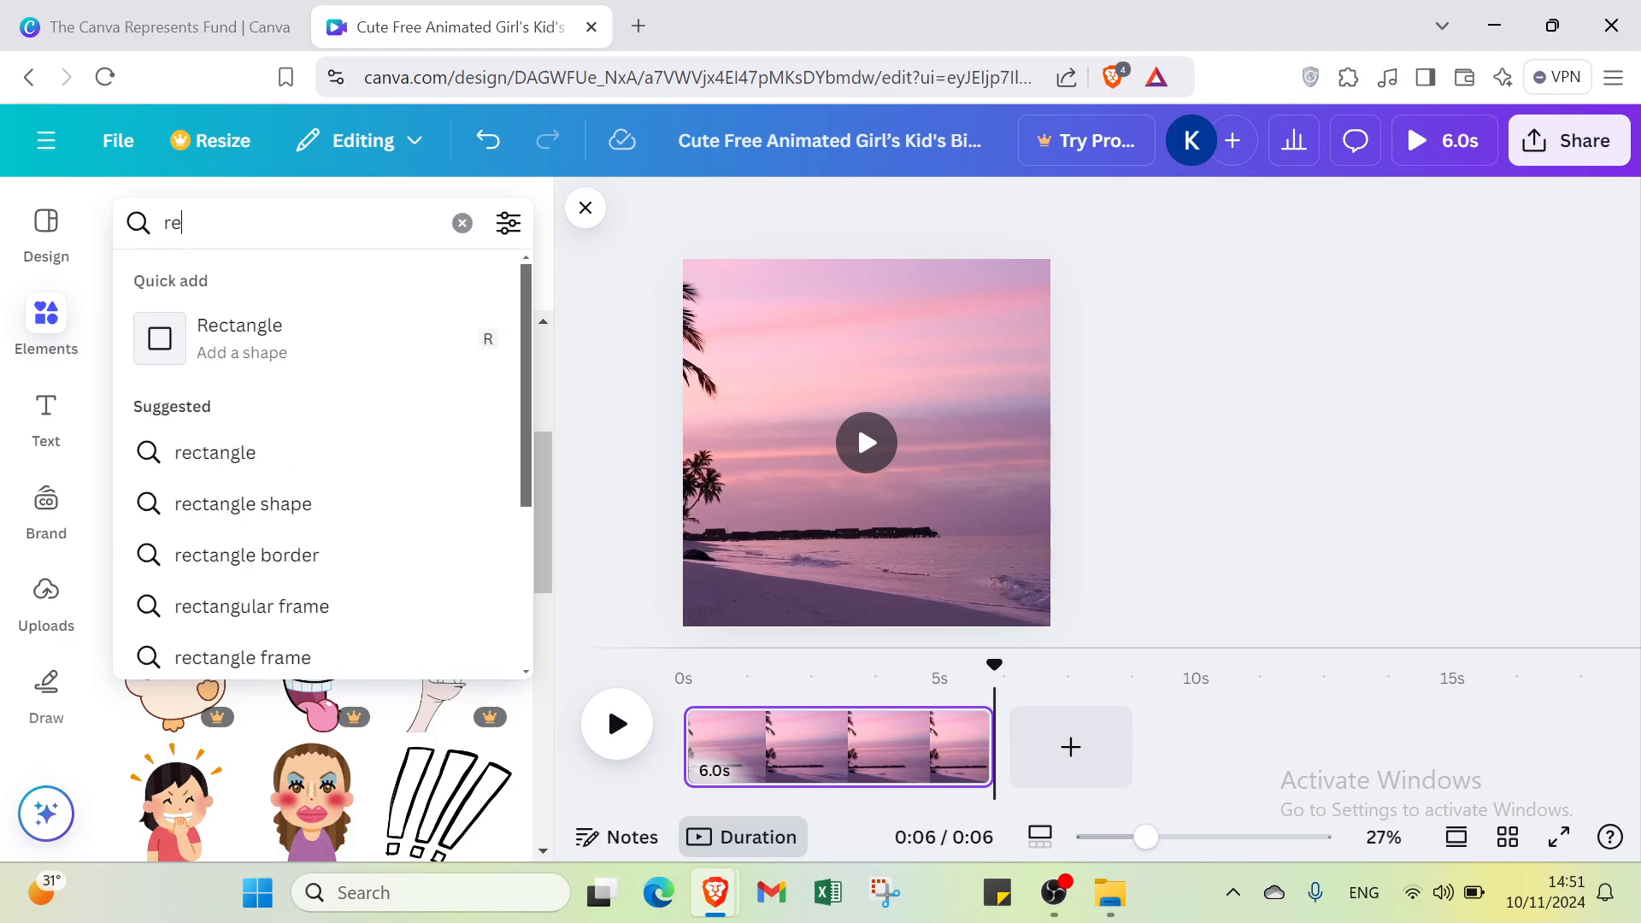
text(laxin)
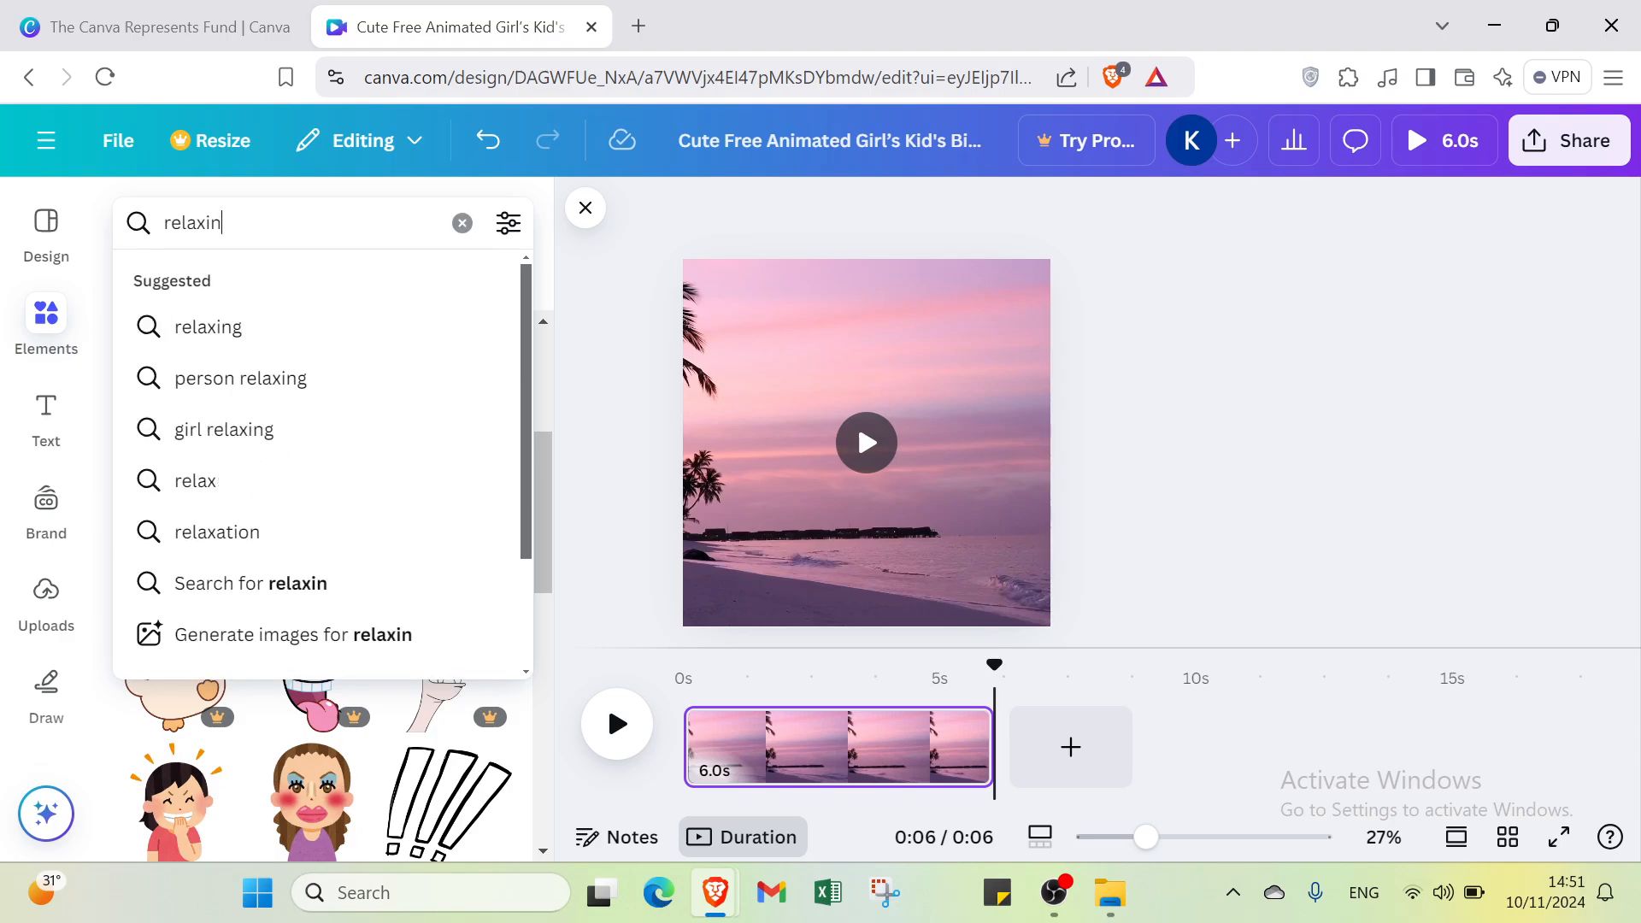
text(g)
key(Return)
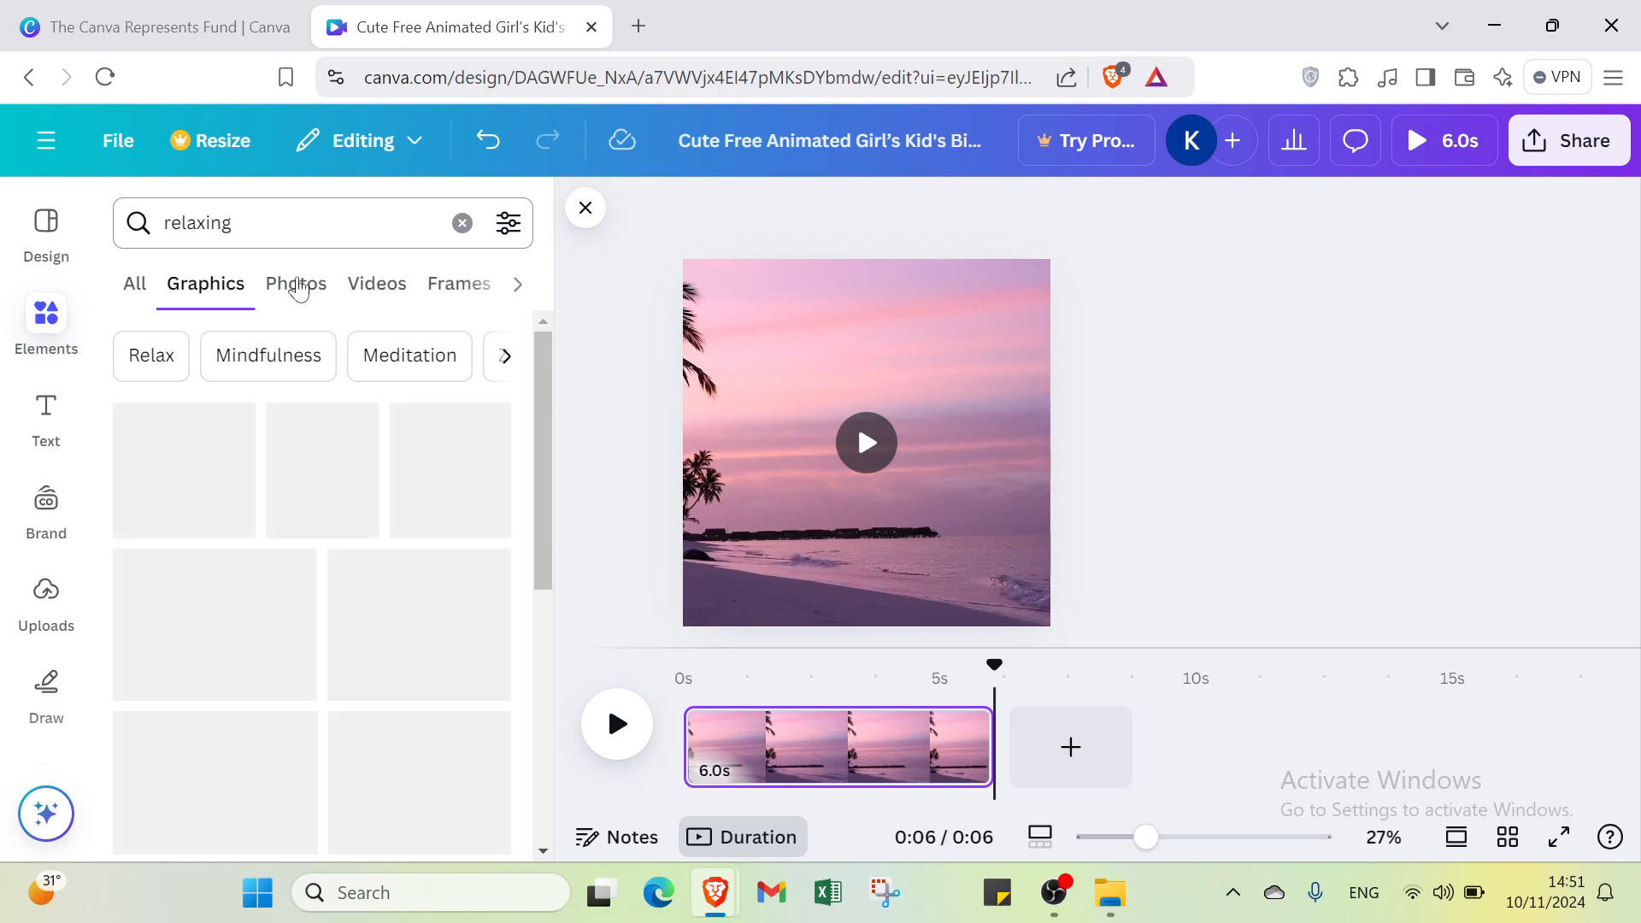
- Insert the graphic of a bear in sunglasses on a lounger and shrink it onto the sand in the page's lower-left area
scroll(253, 436, down, 2)
scroll(253, 436, down, 2)
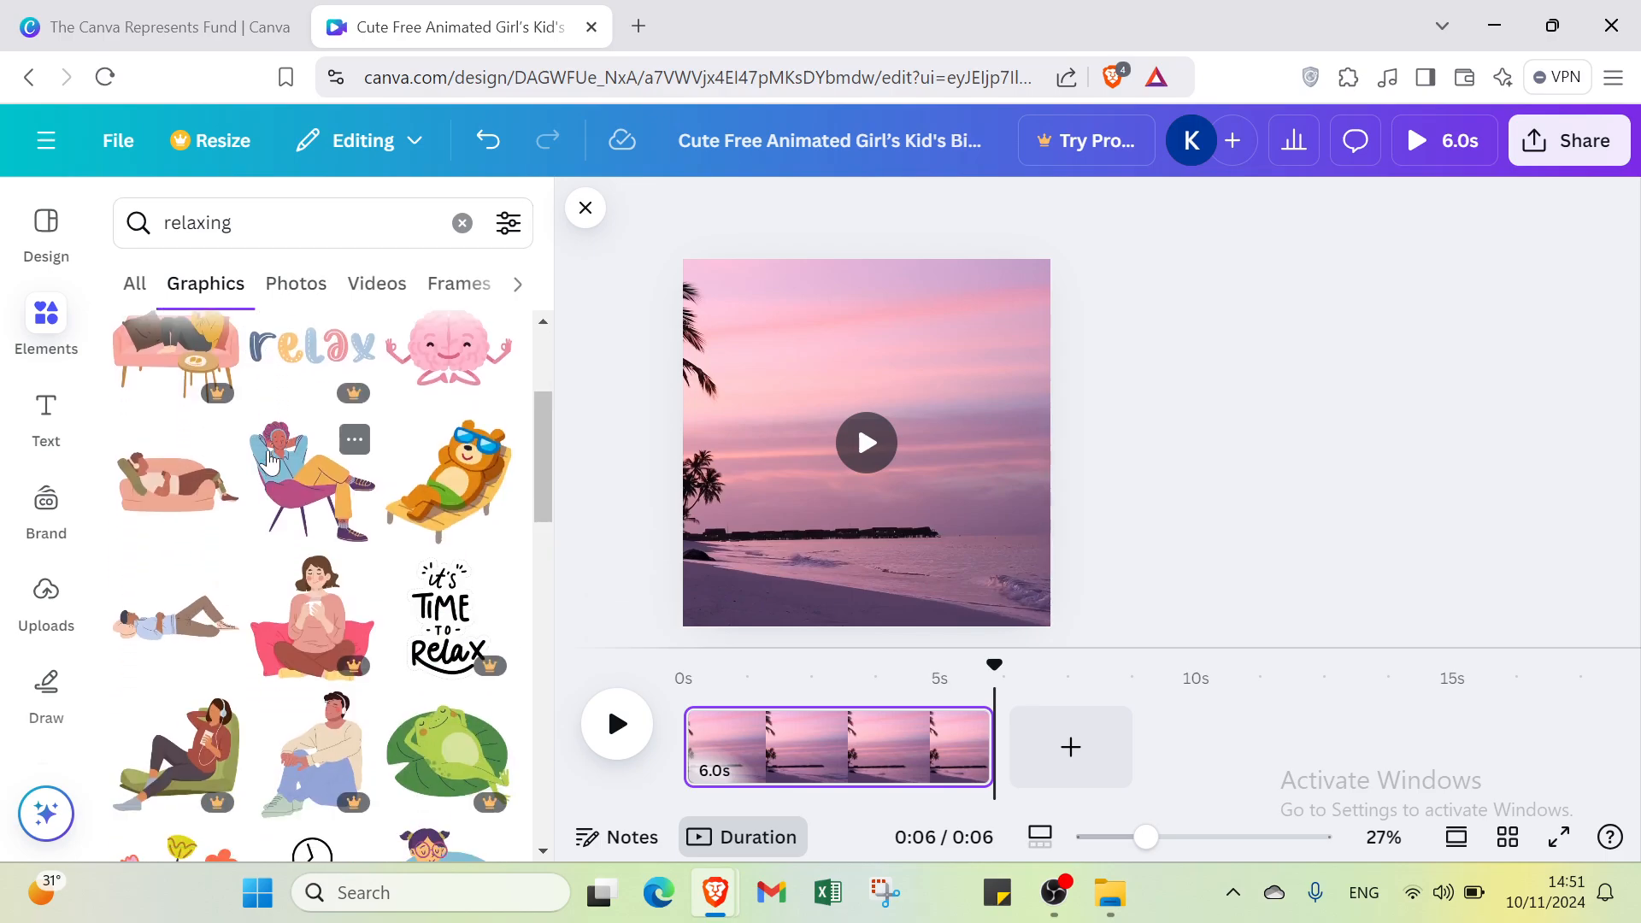
click(468, 483)
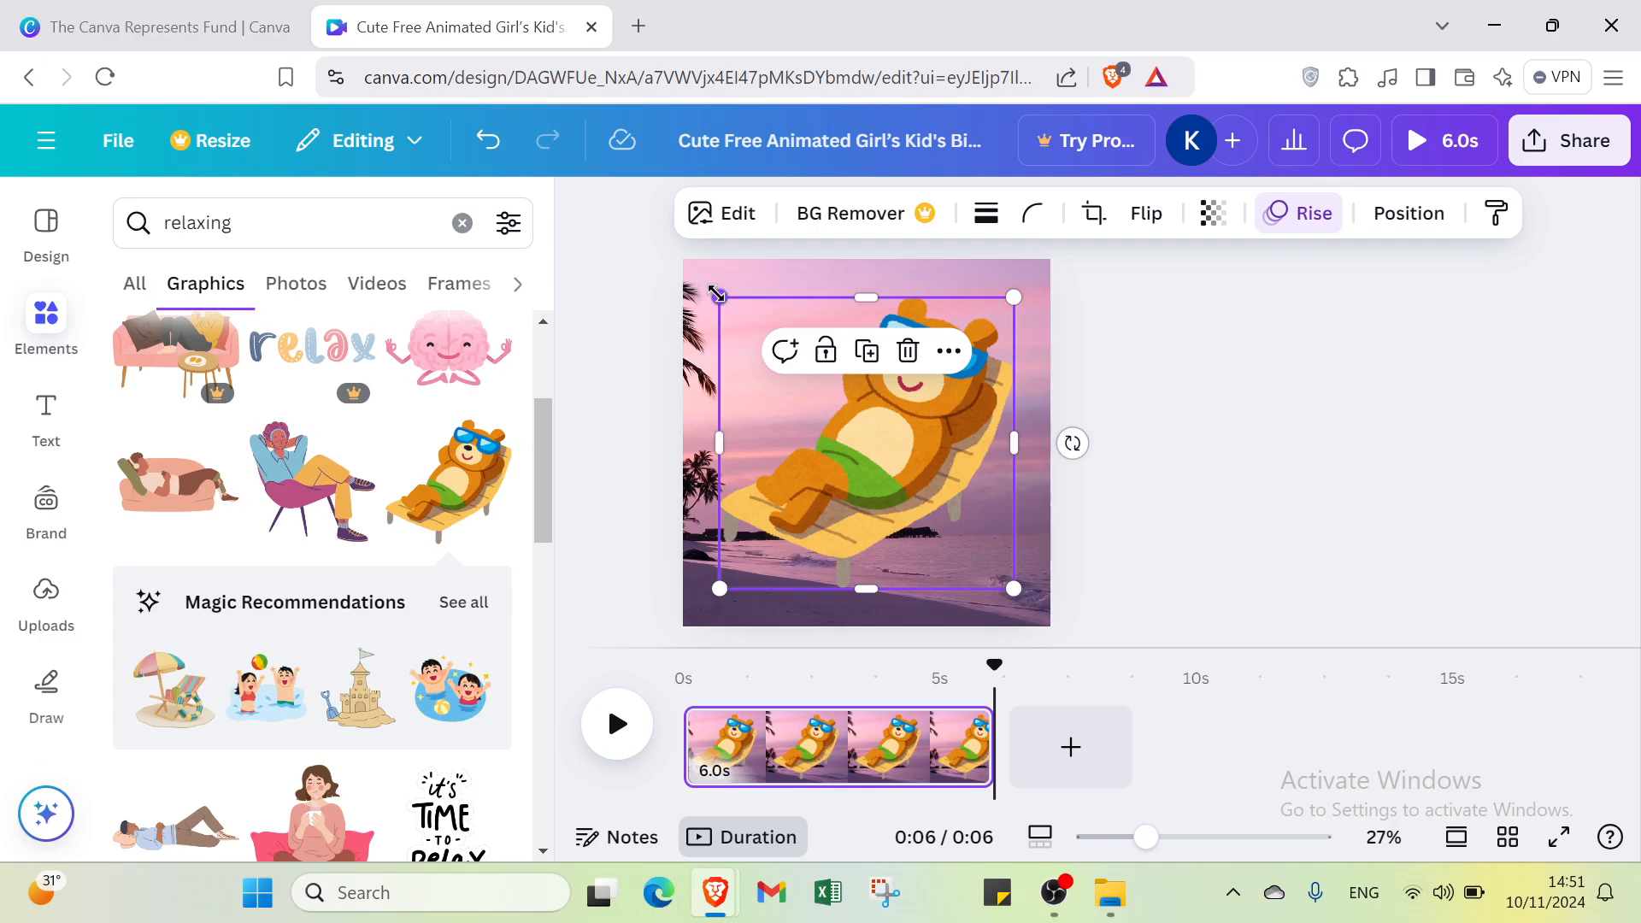
drag(709, 299, 740, 556)
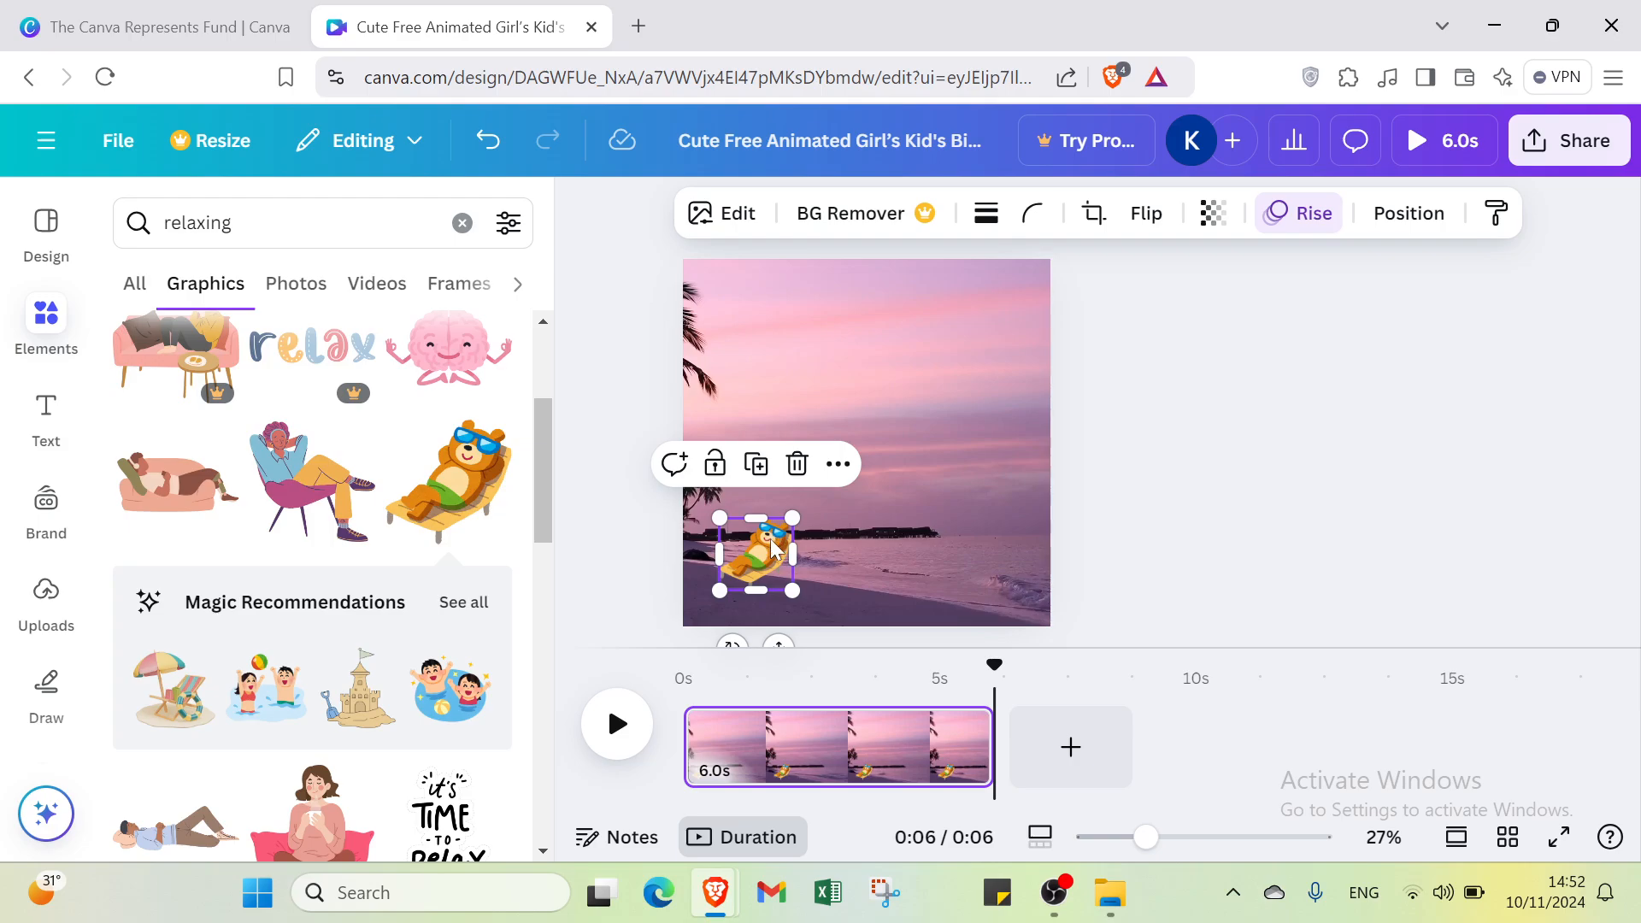
click(868, 551)
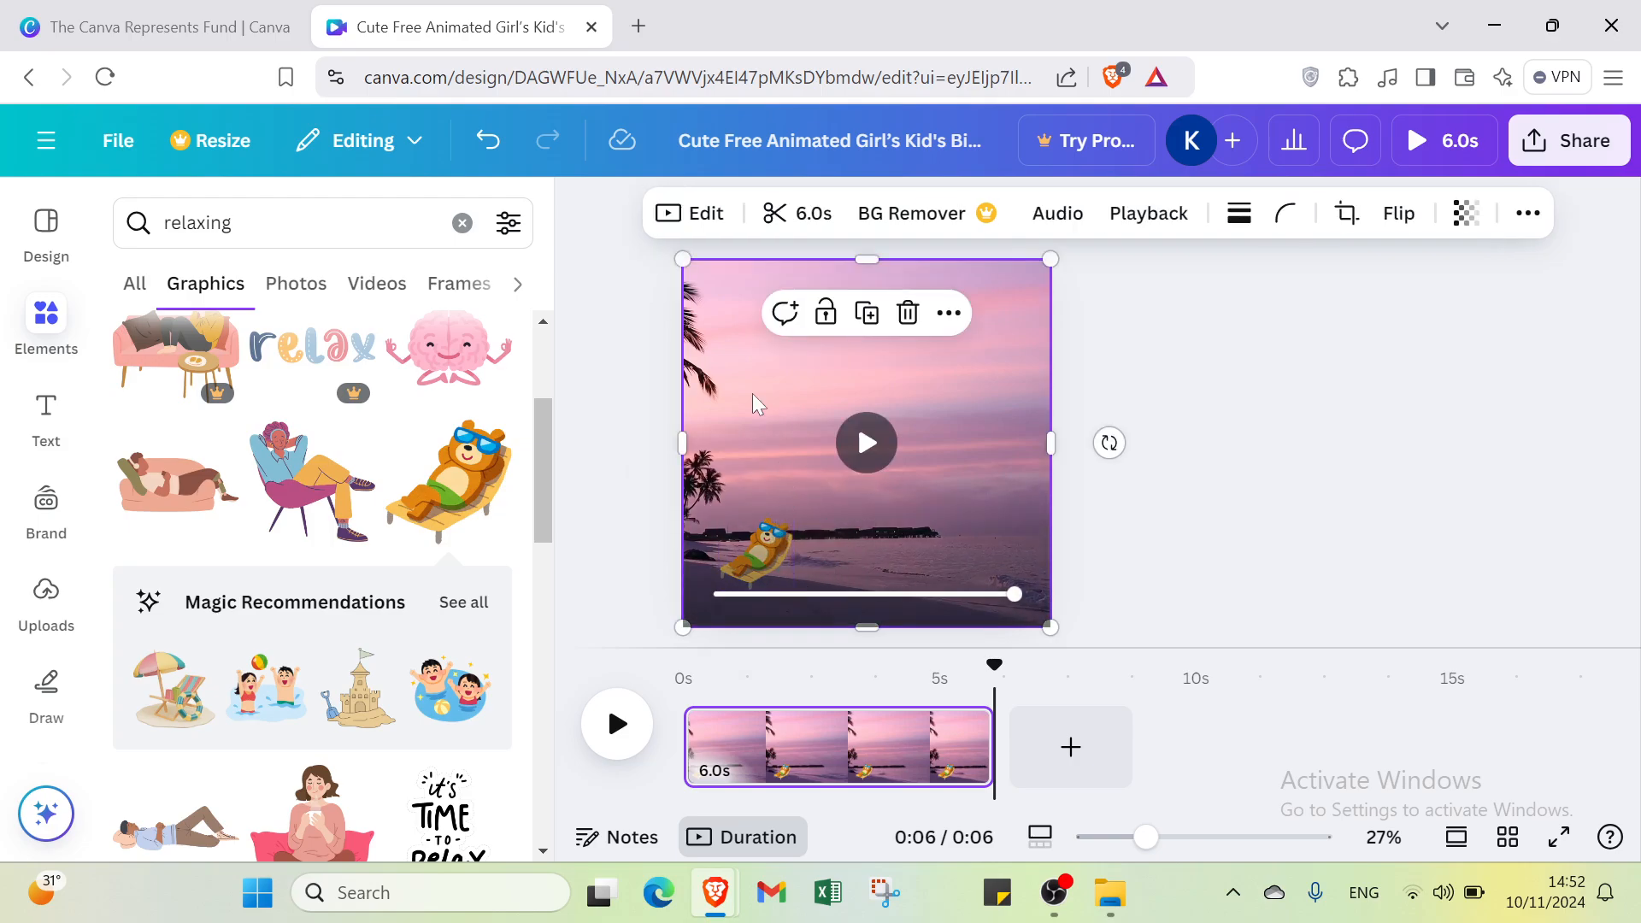
click(866, 462)
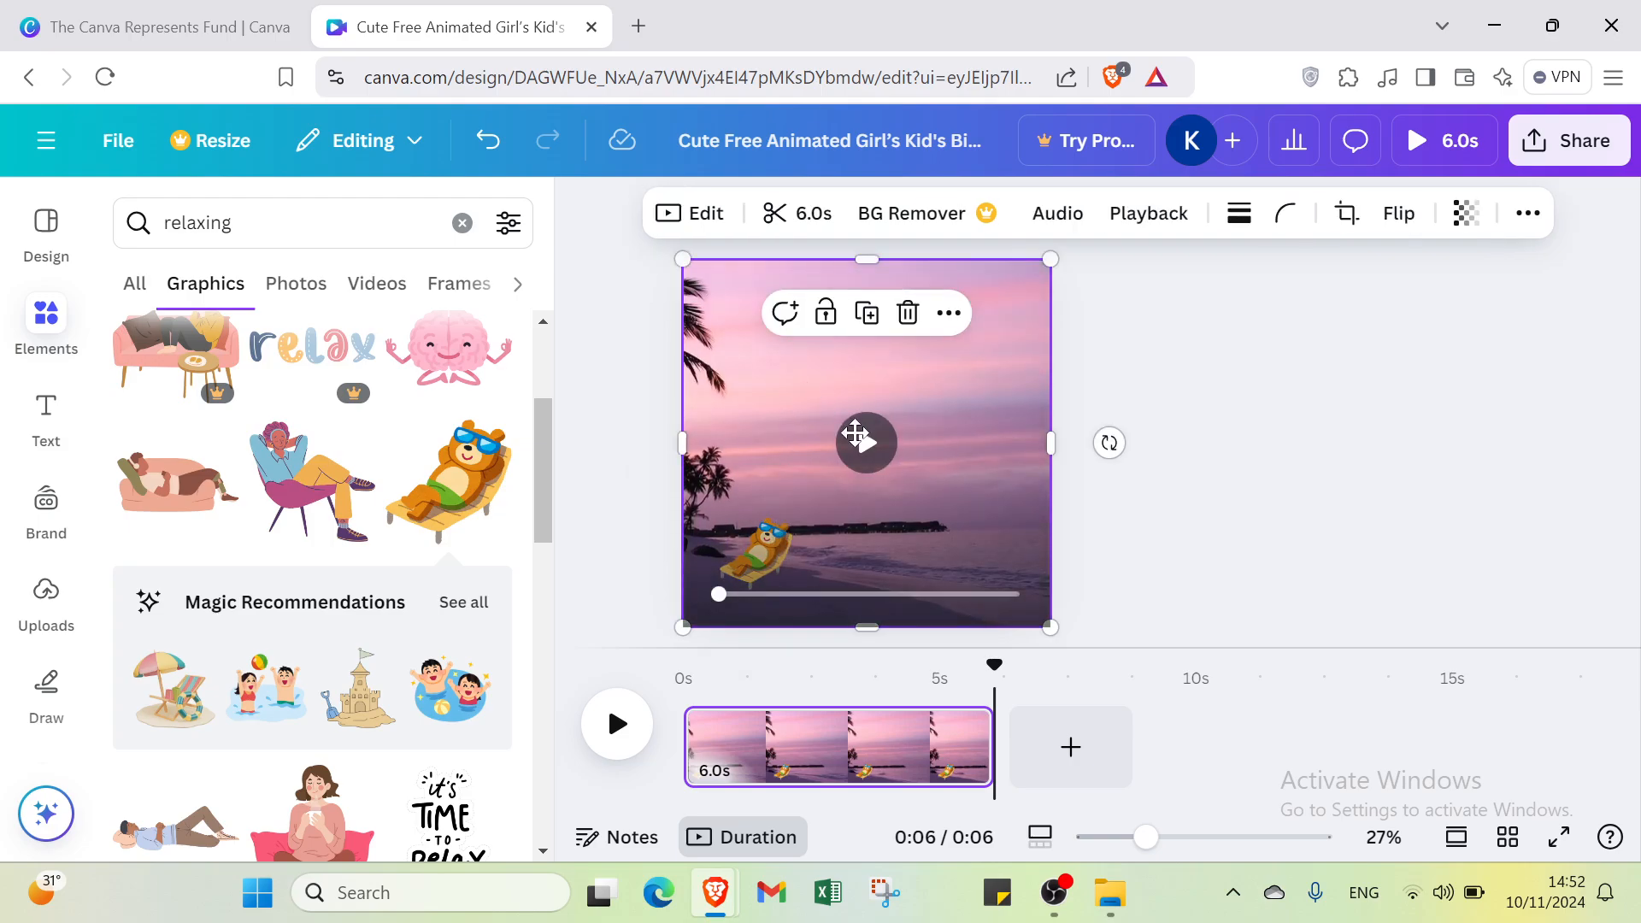
double_click(808, 393)
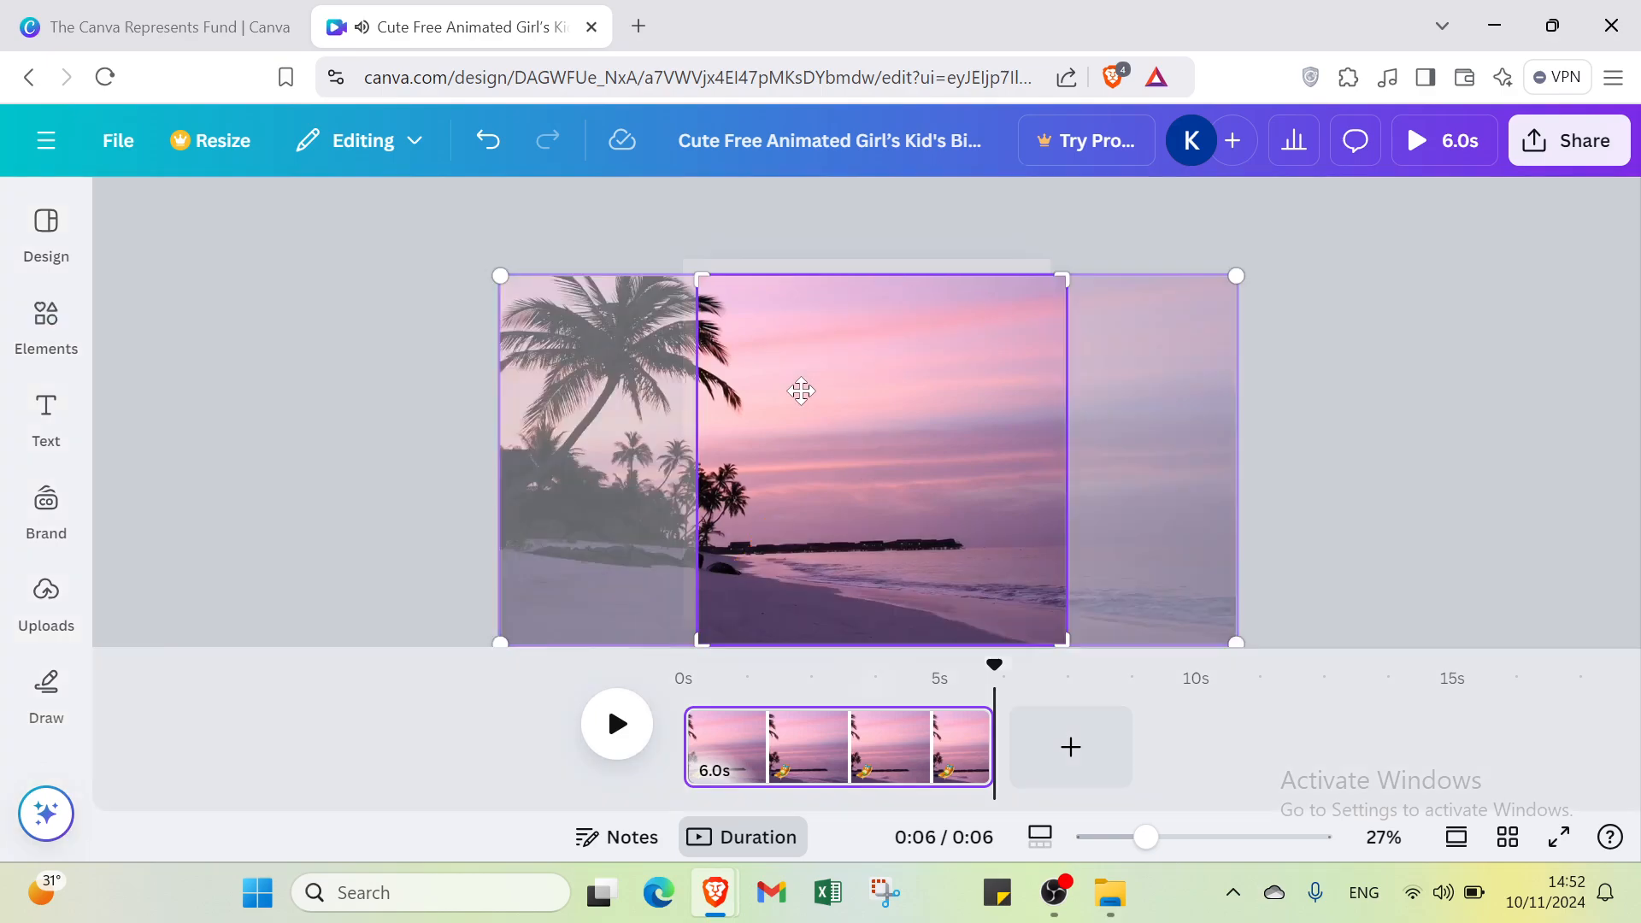
click(761, 217)
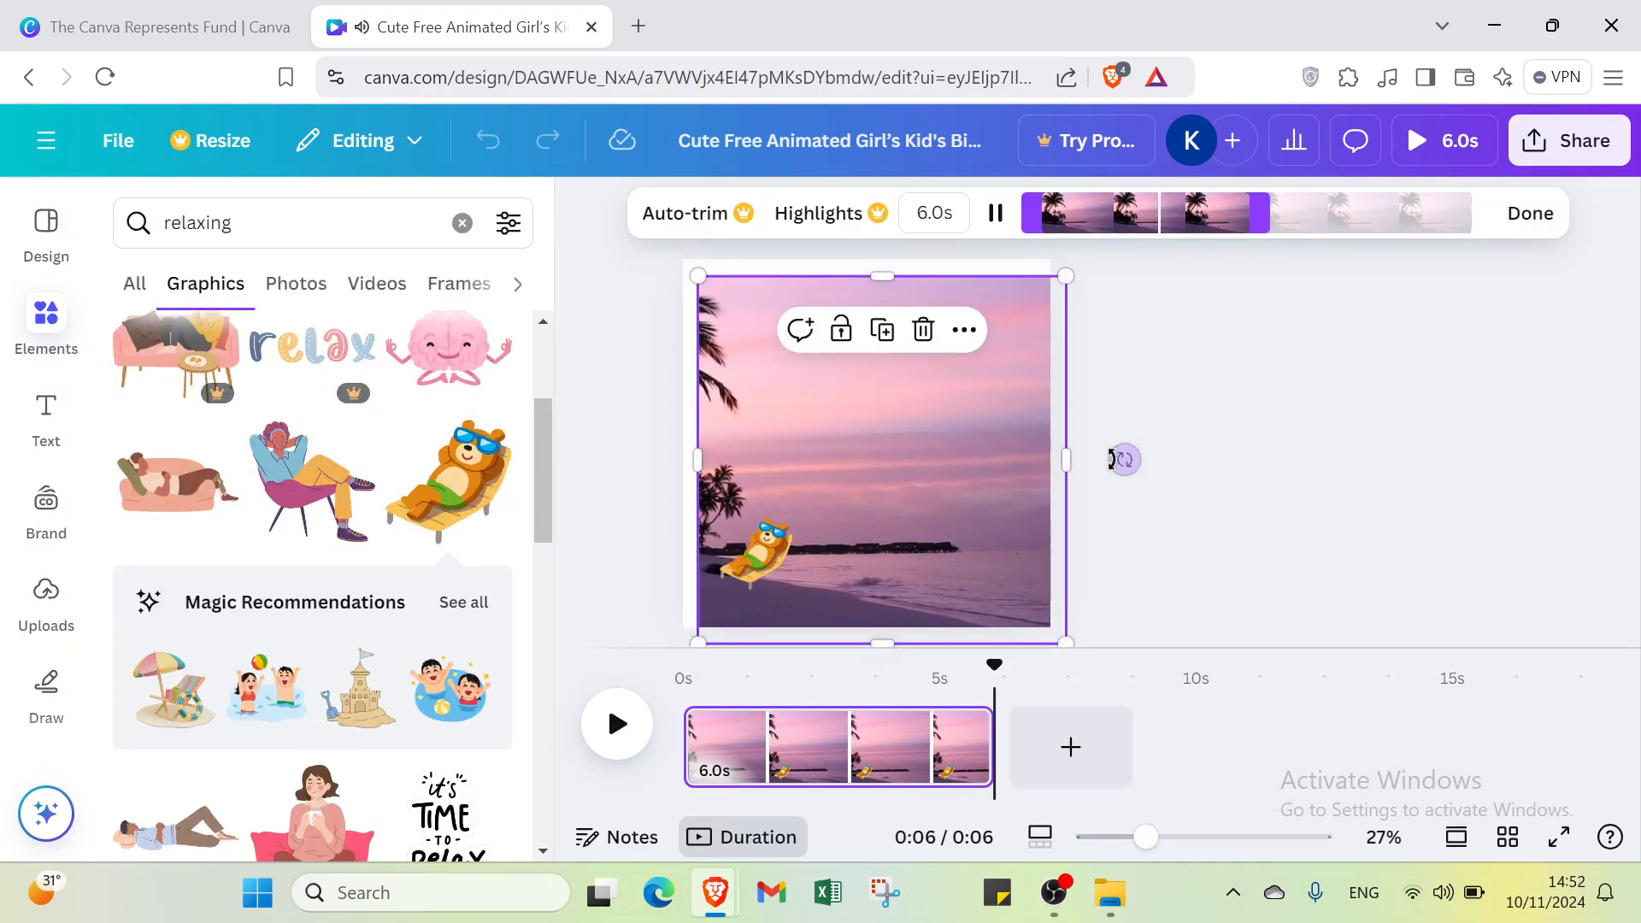
drag(1004, 490, 982, 477)
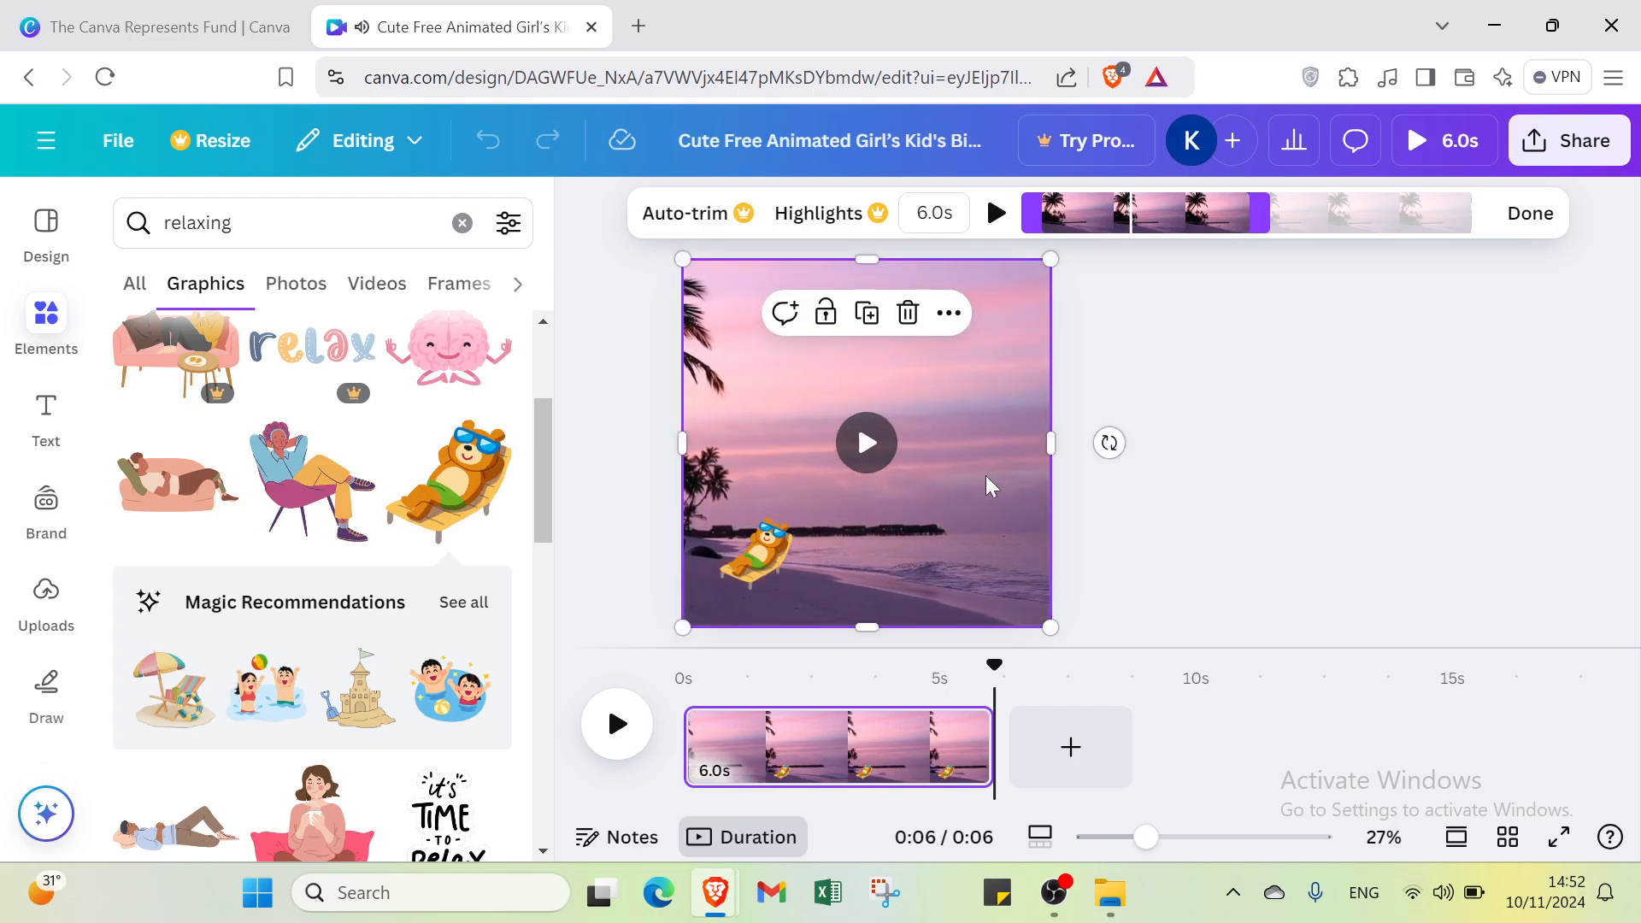
click(1426, 426)
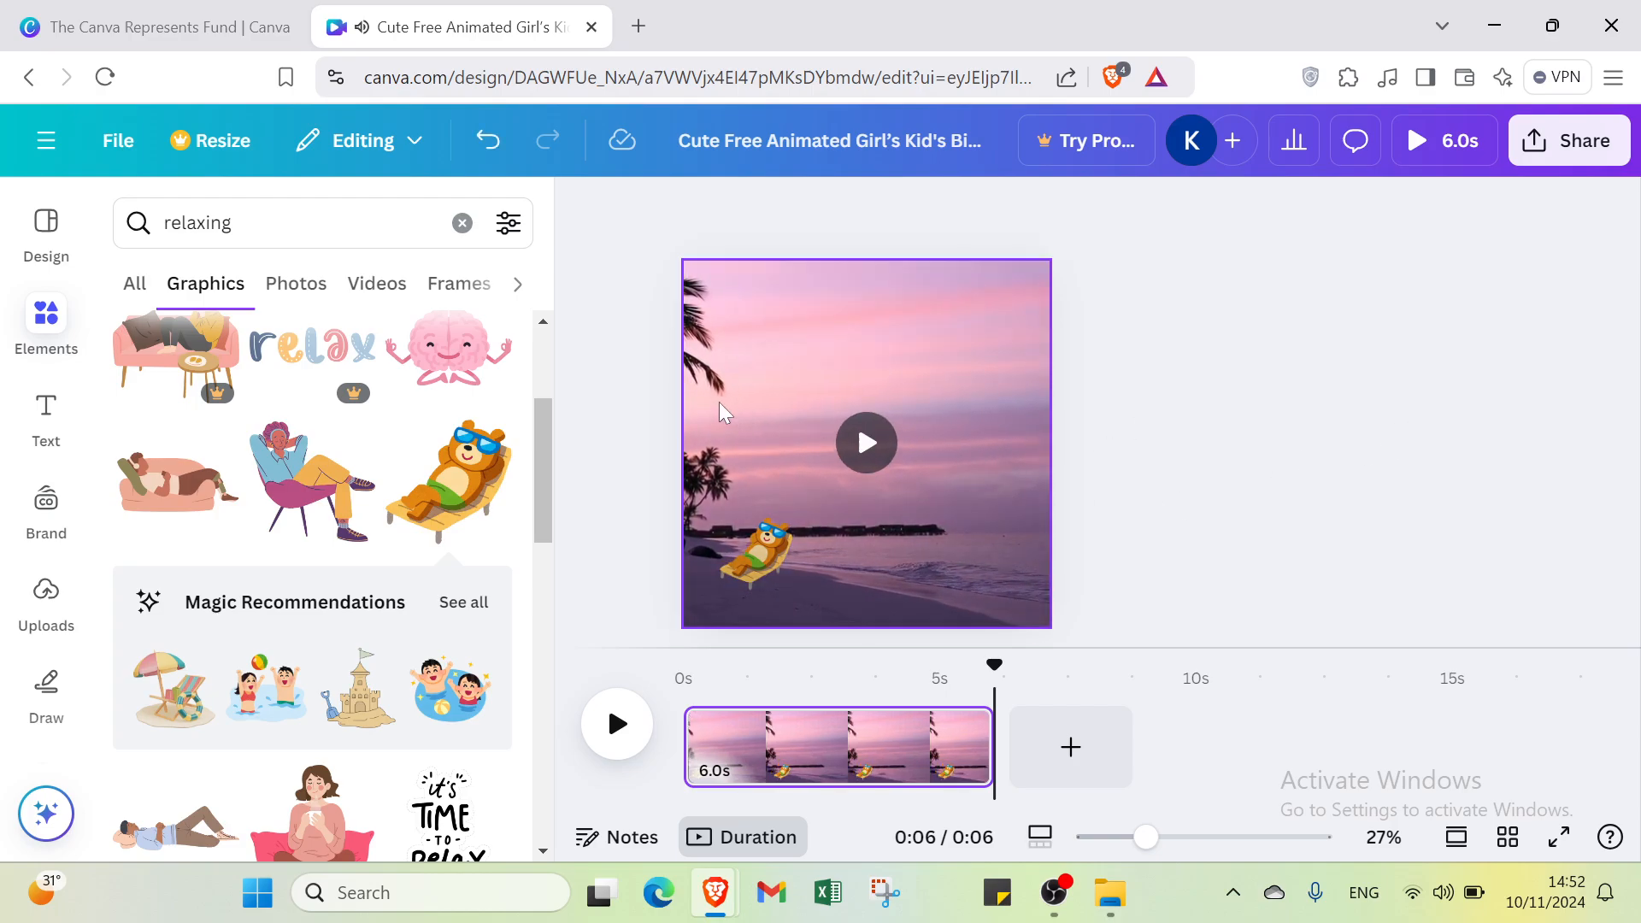
- Add a text box and move it up into the pink sky near the page's upper edge
click(462, 223)
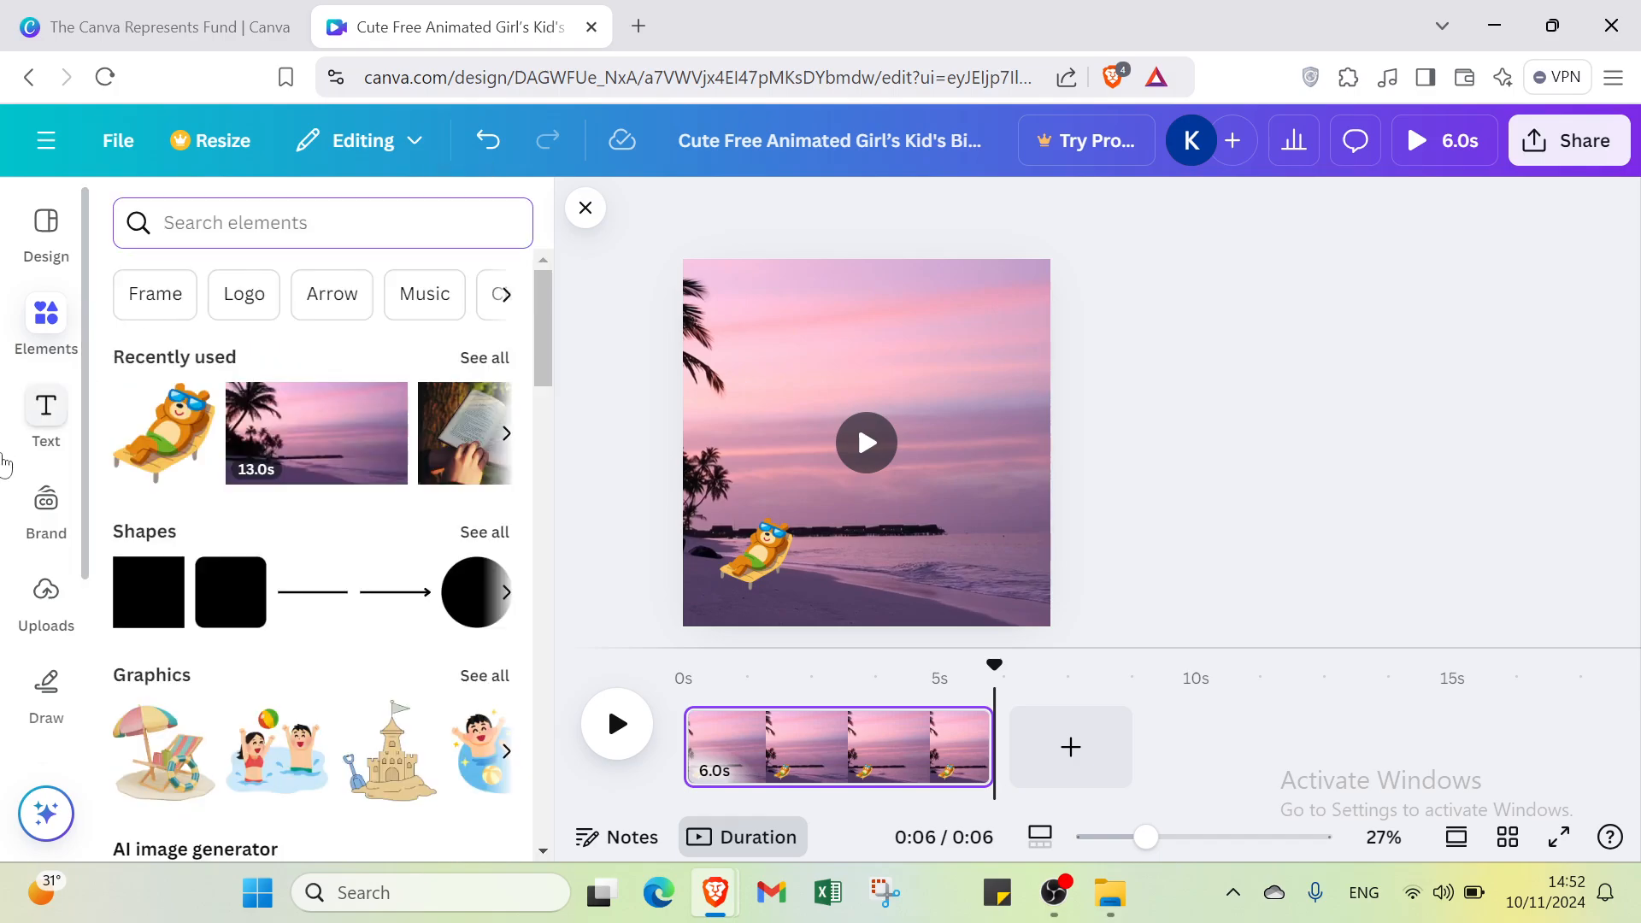
click(67, 436)
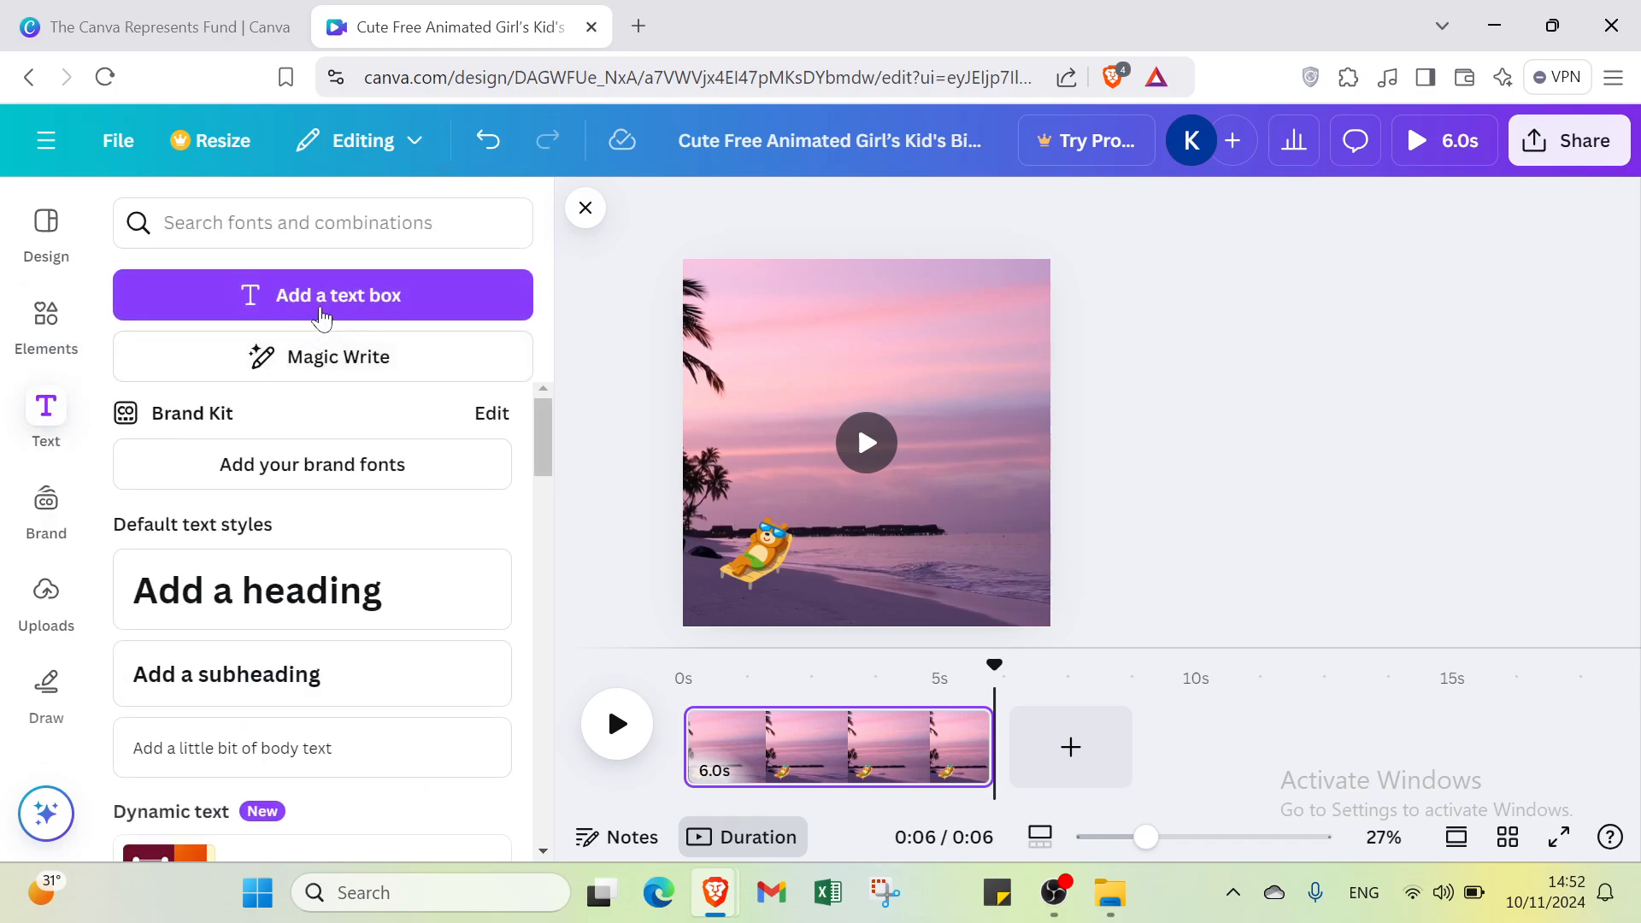
click(323, 295)
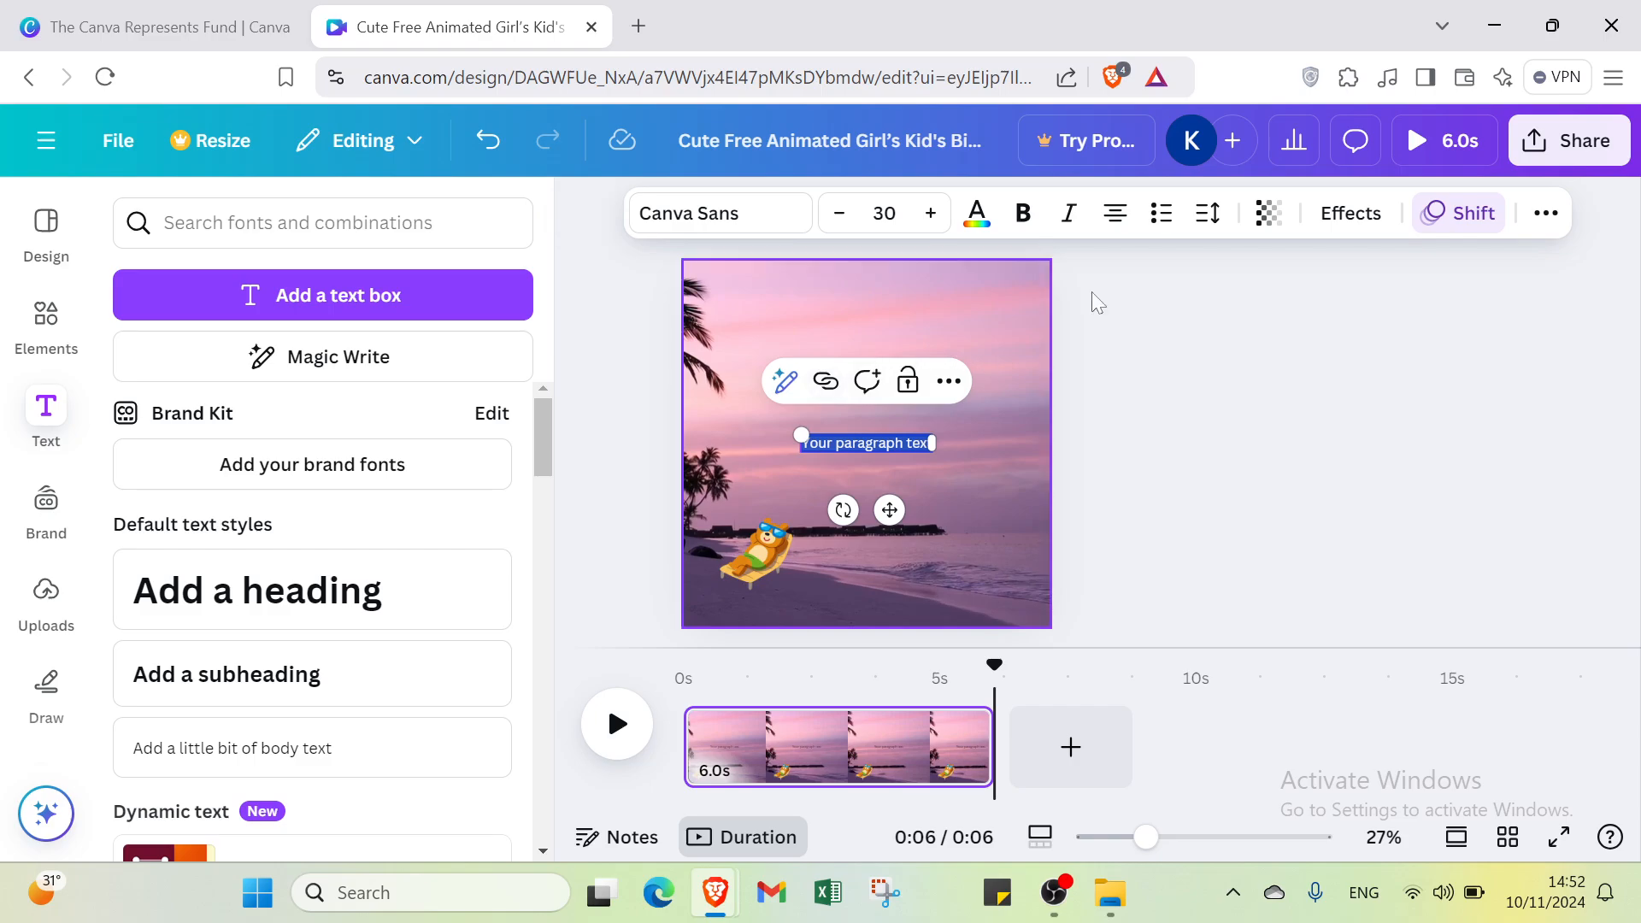
click(1250, 321)
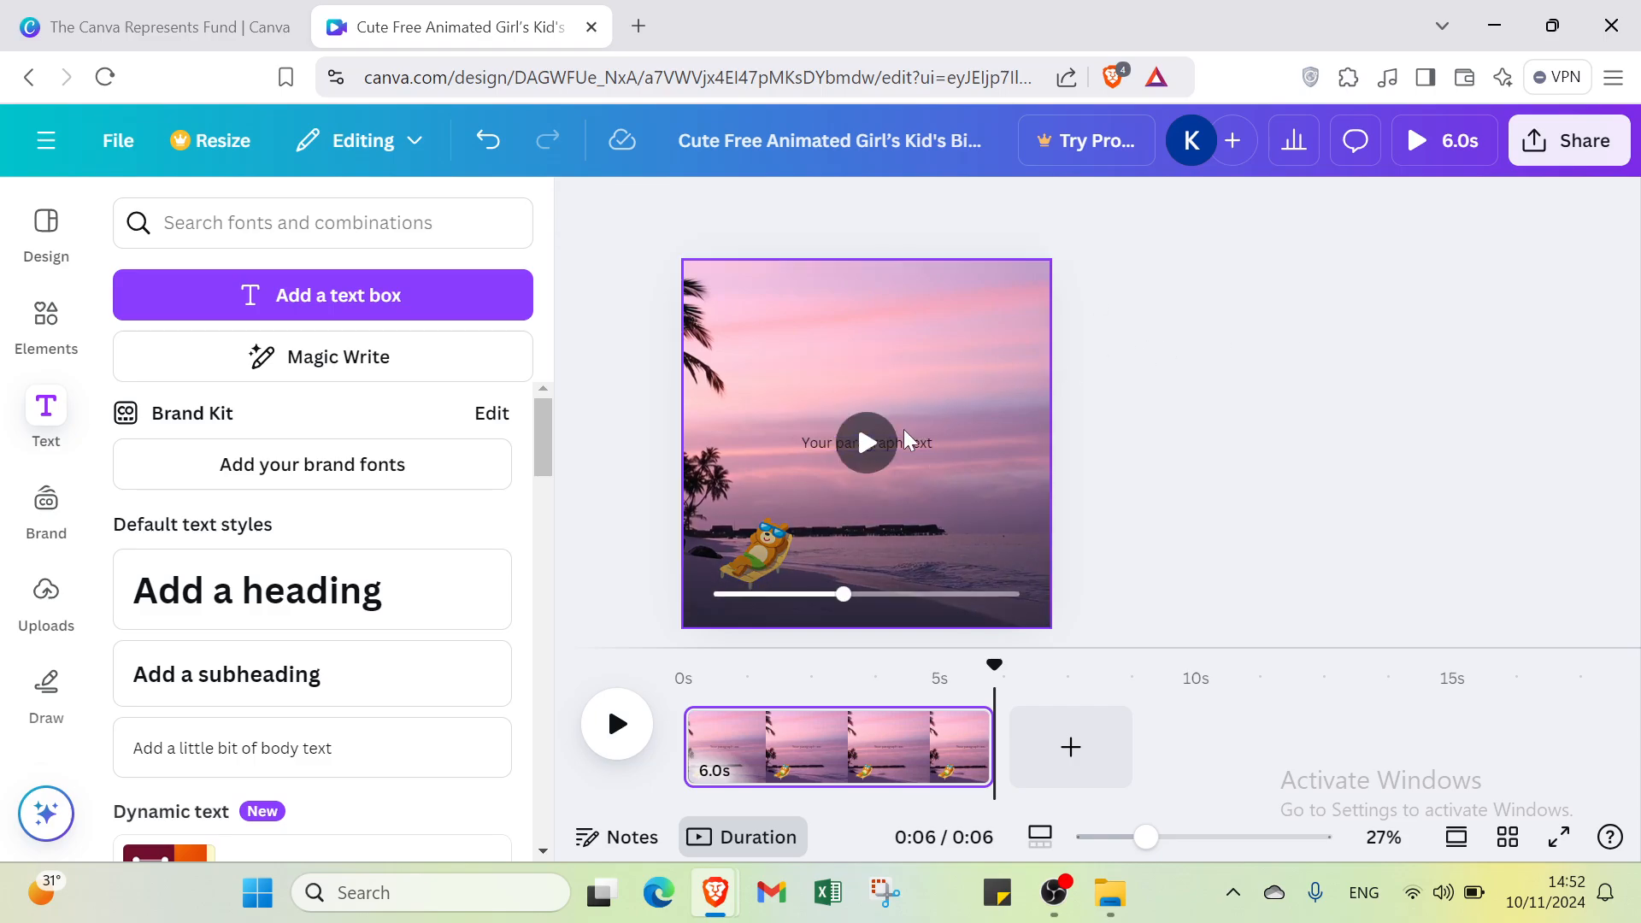
drag(904, 432, 891, 305)
- Replace the placeholder text in the text box with "take care to your self"
double_click(892, 311)
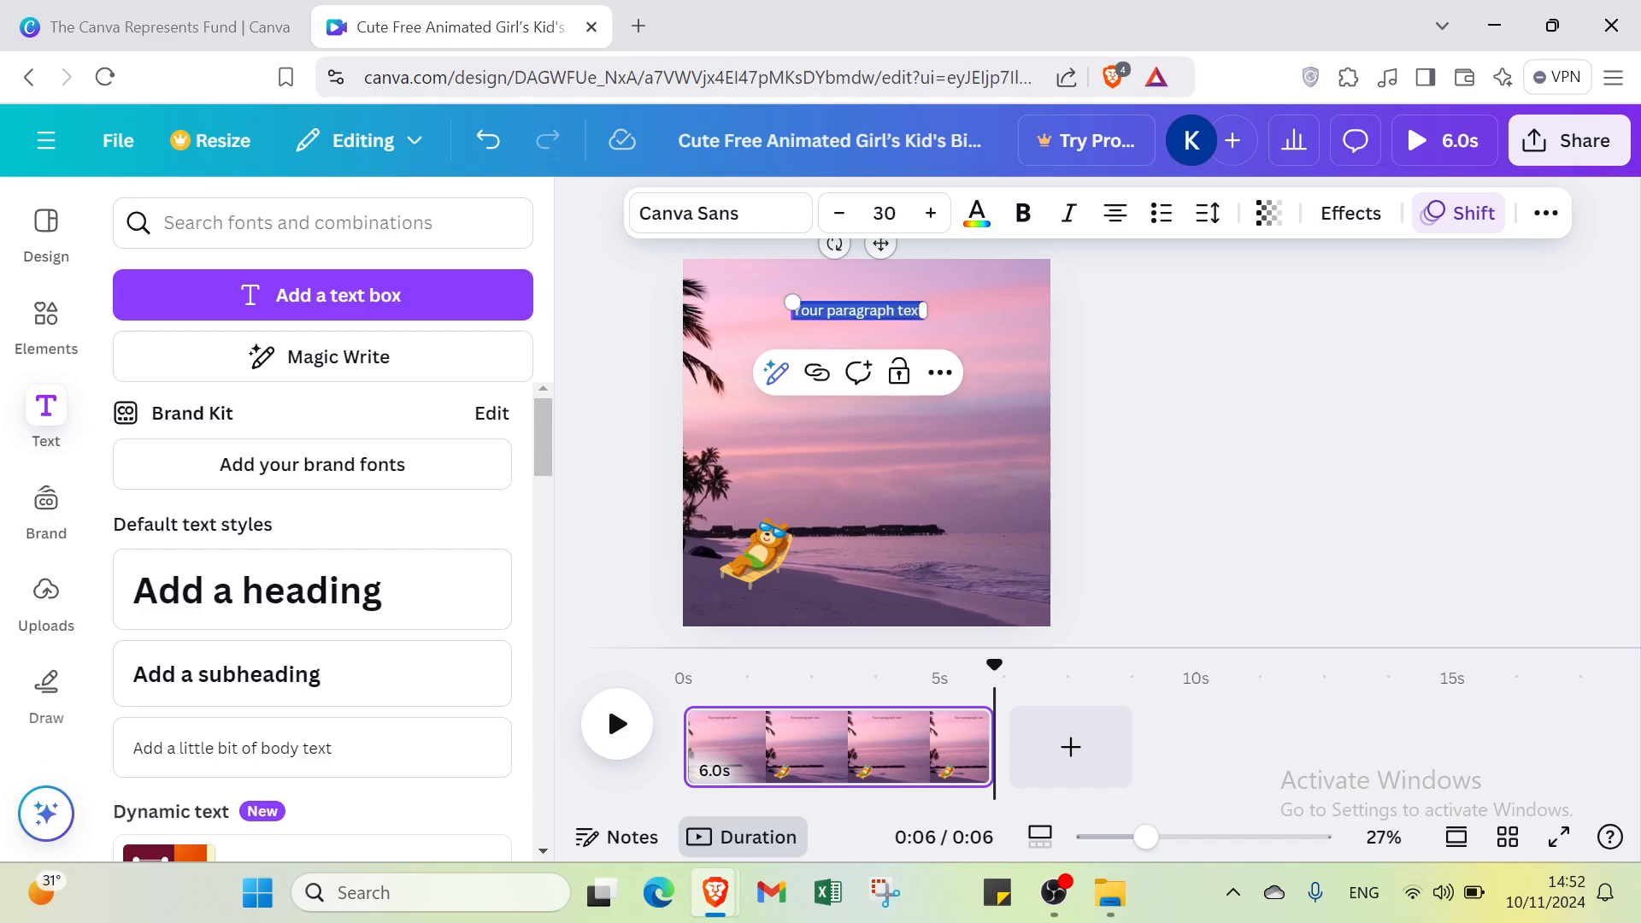
text(the be)
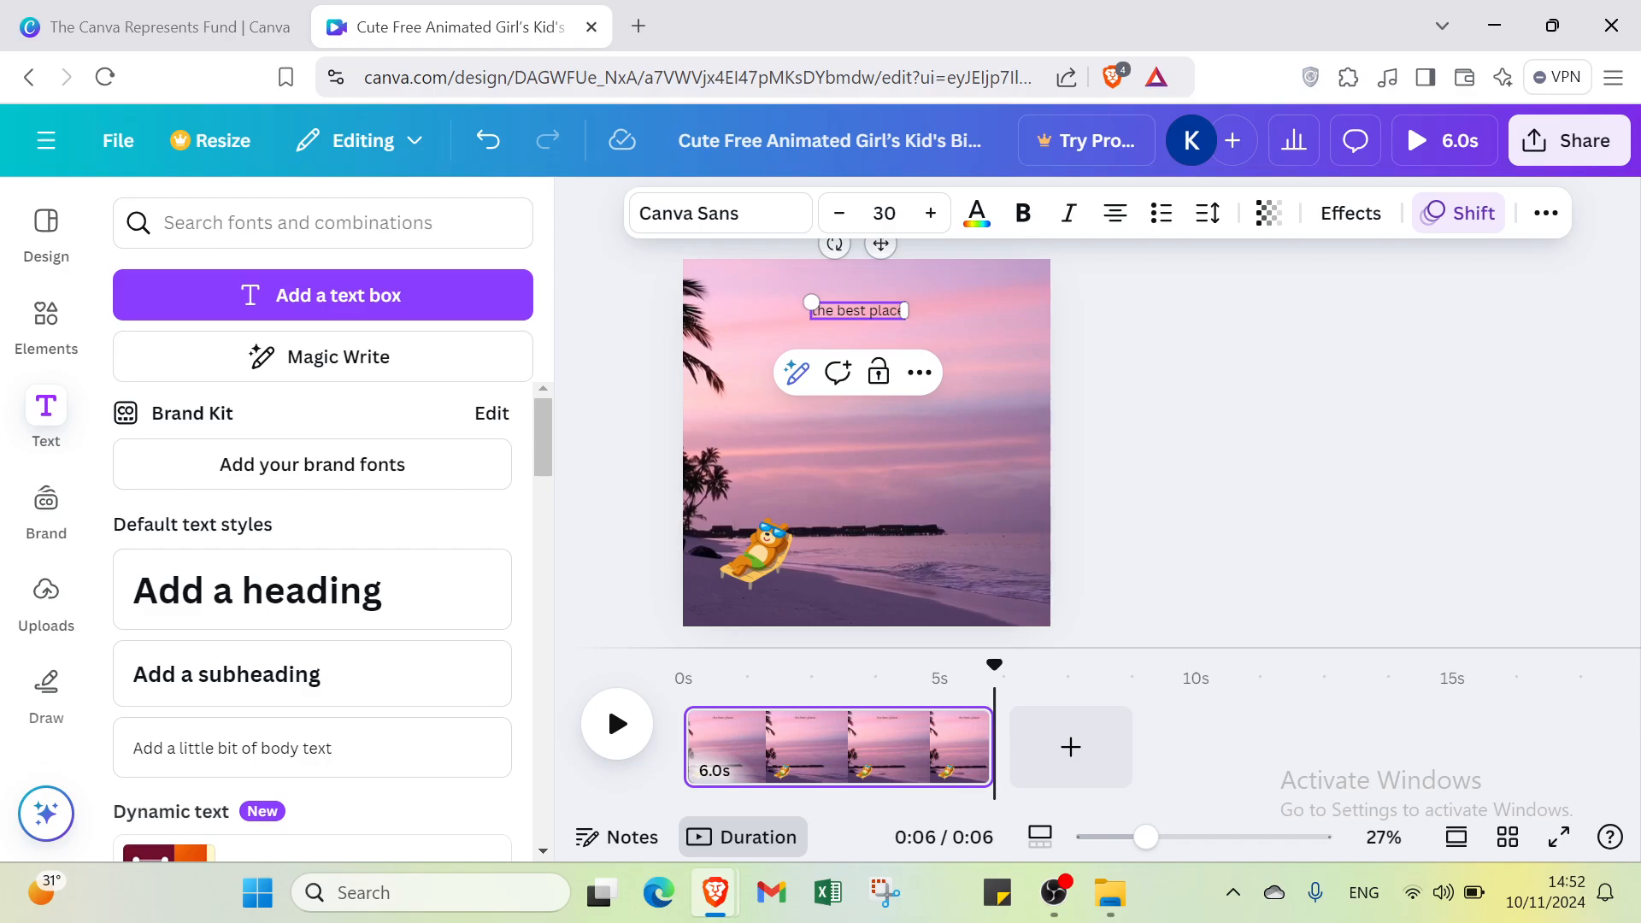
key(BackSpace)
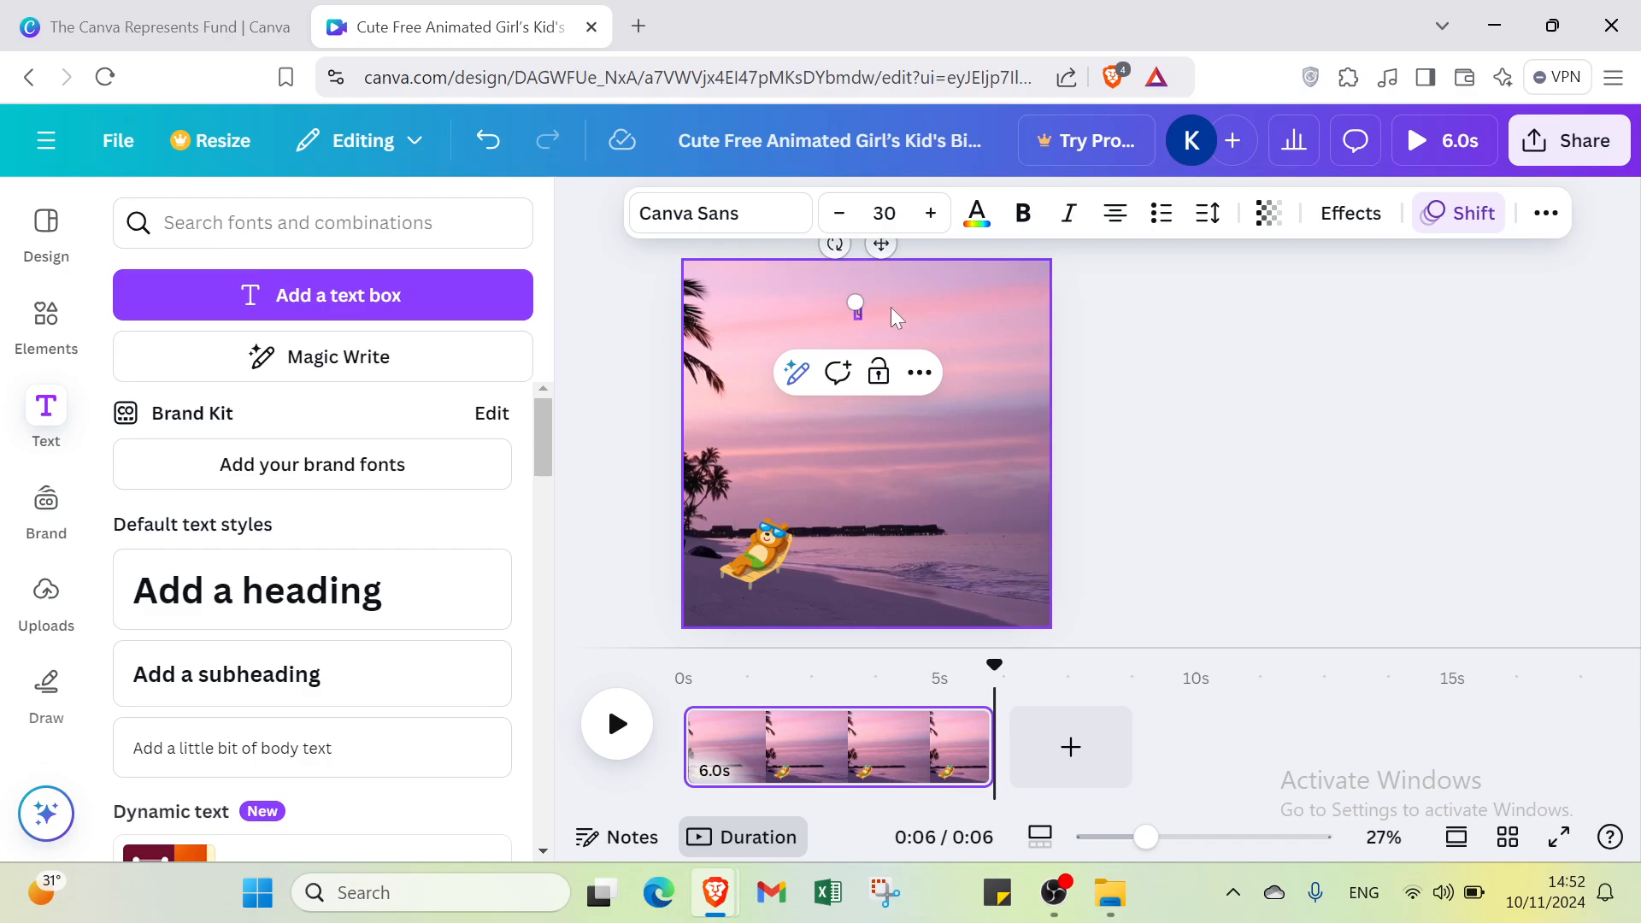
text(take care to yo)
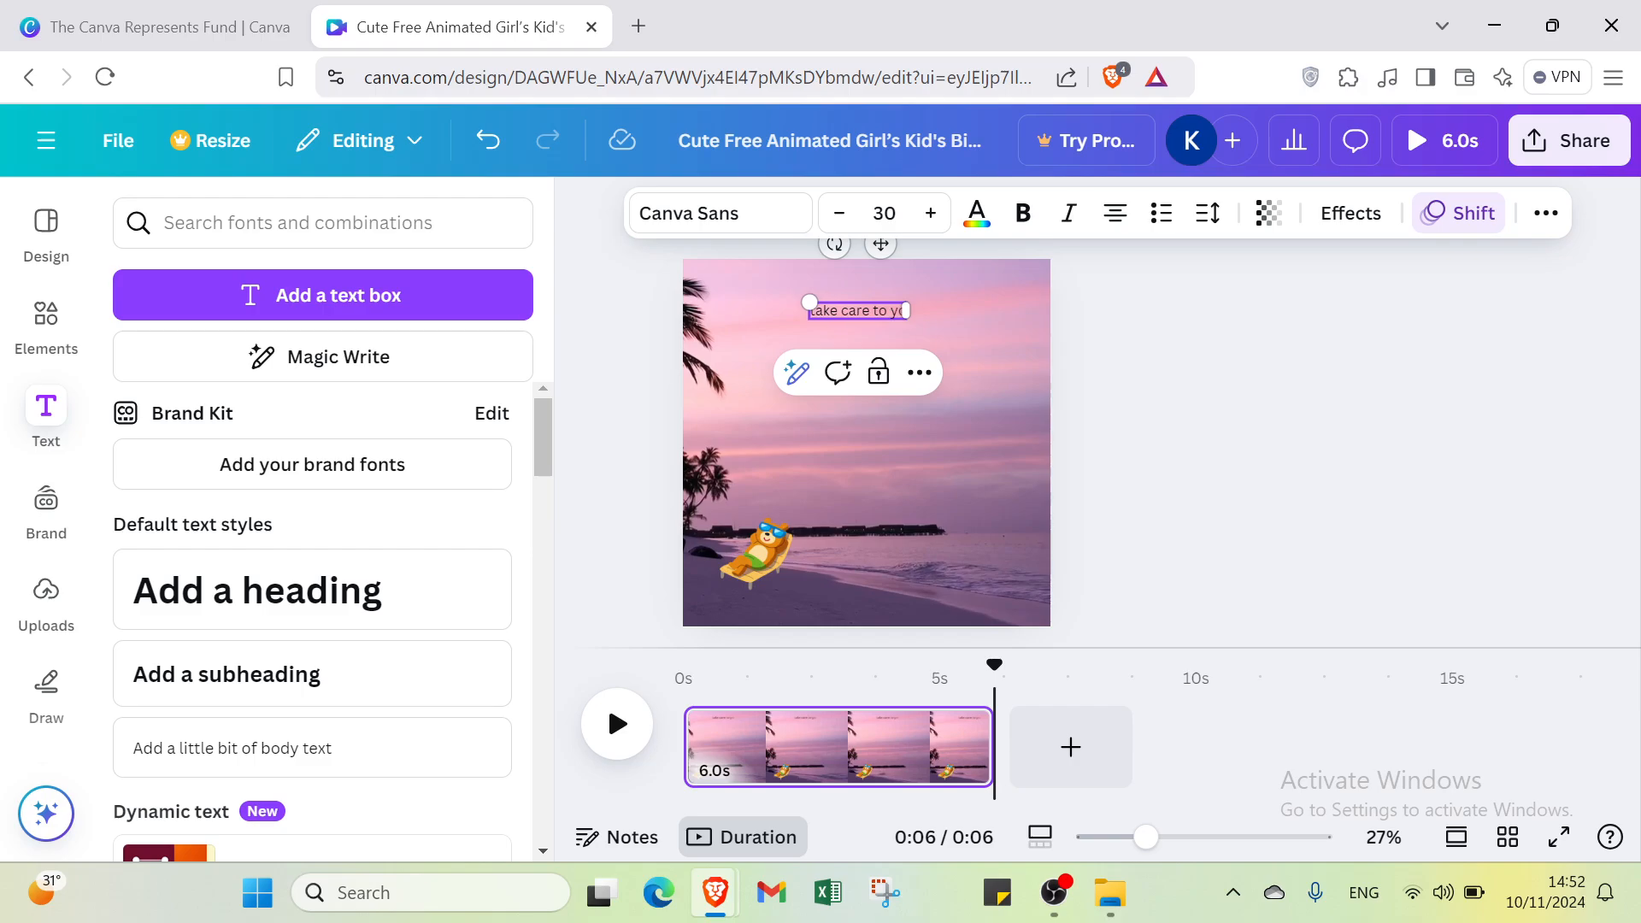
text(ur sel)
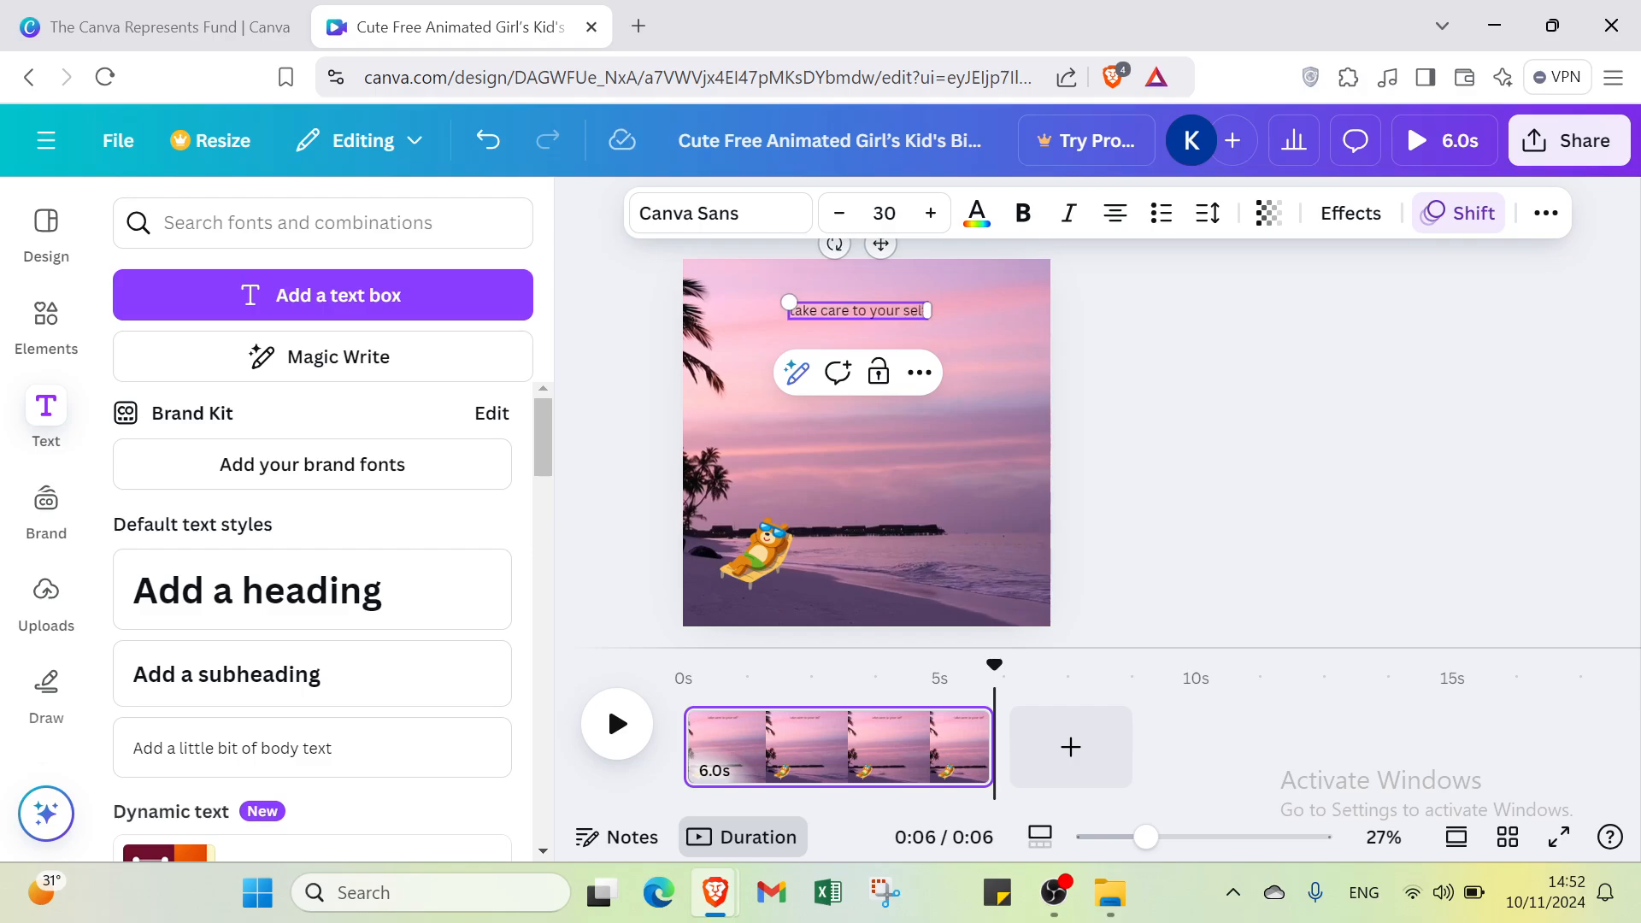
click(997, 325)
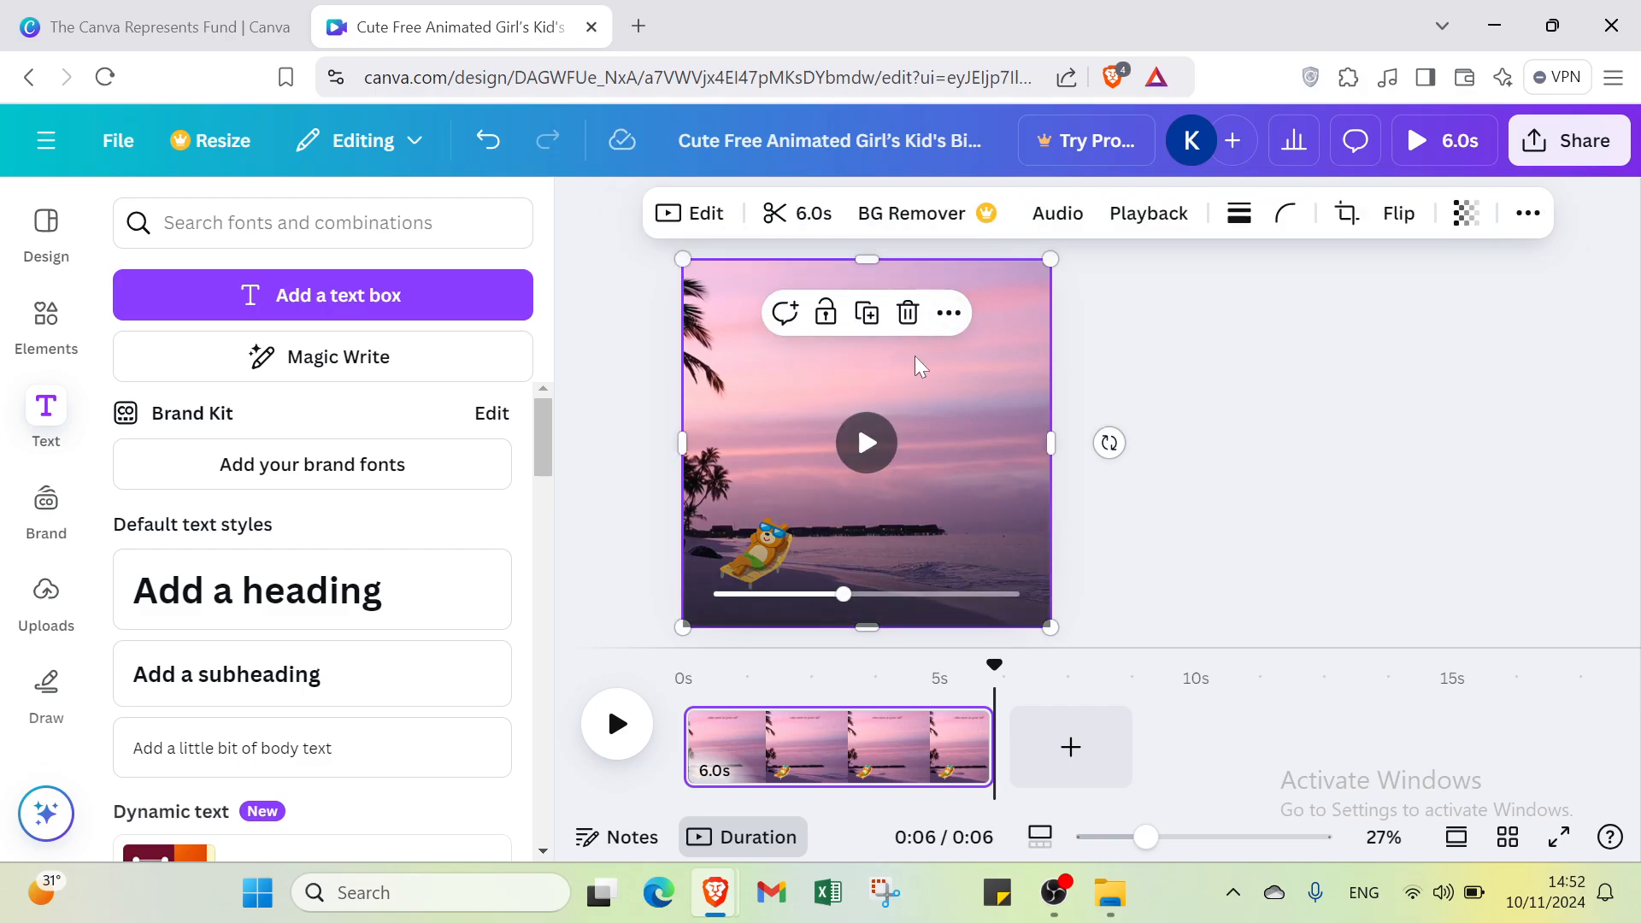
click(1228, 376)
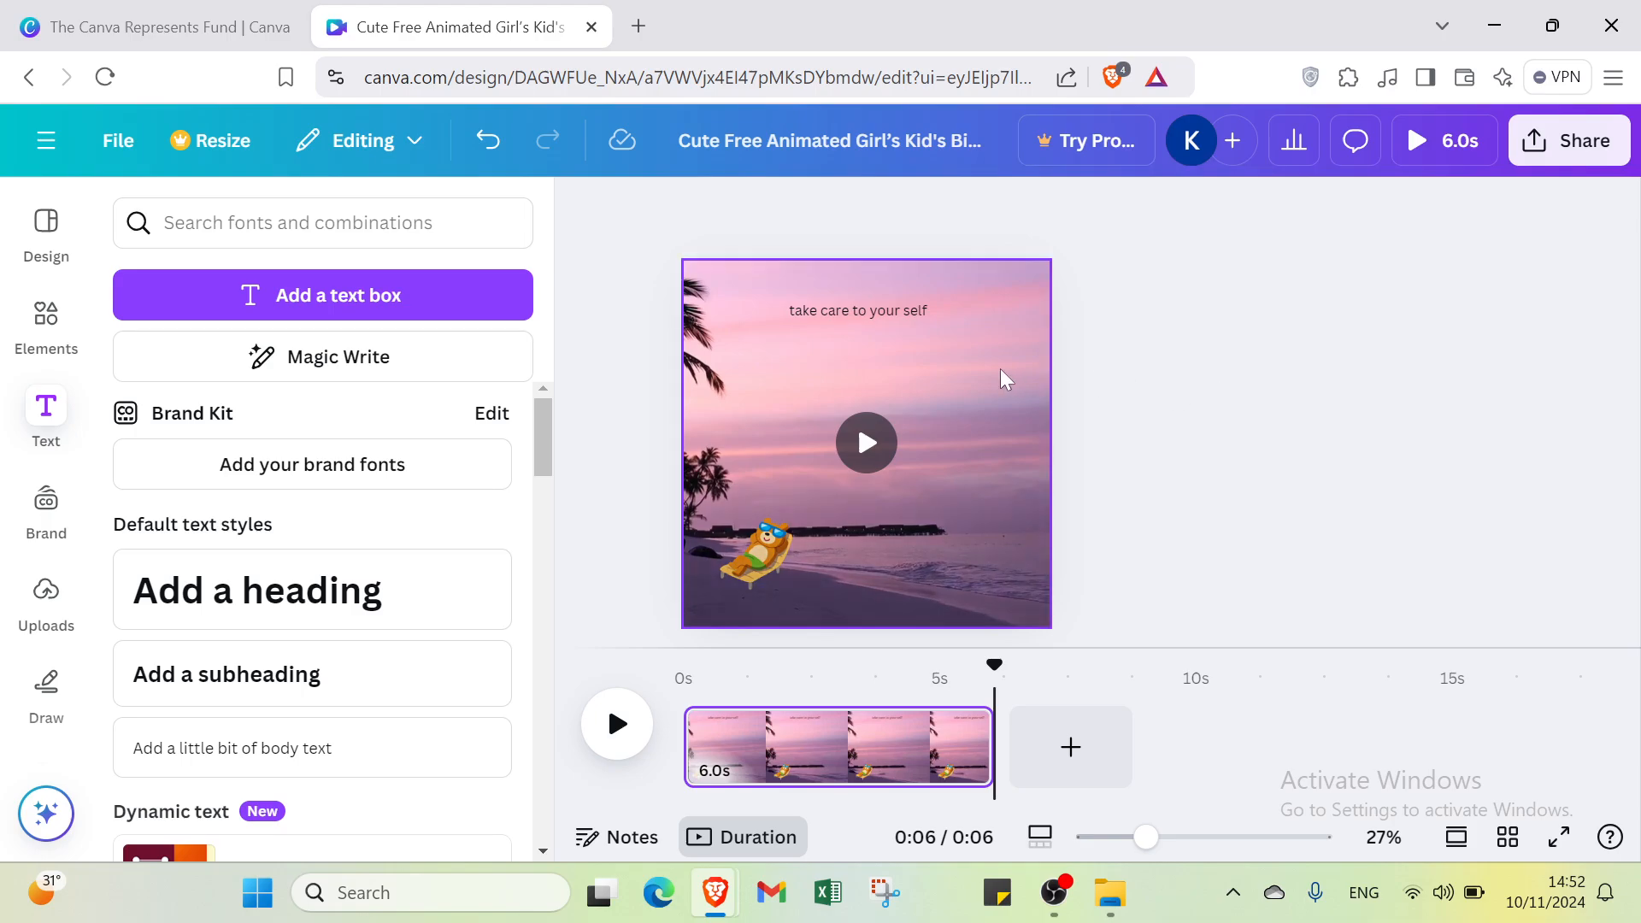
- Make the words "your" and "care" bold in the caption in the pink sky
click(906, 304)
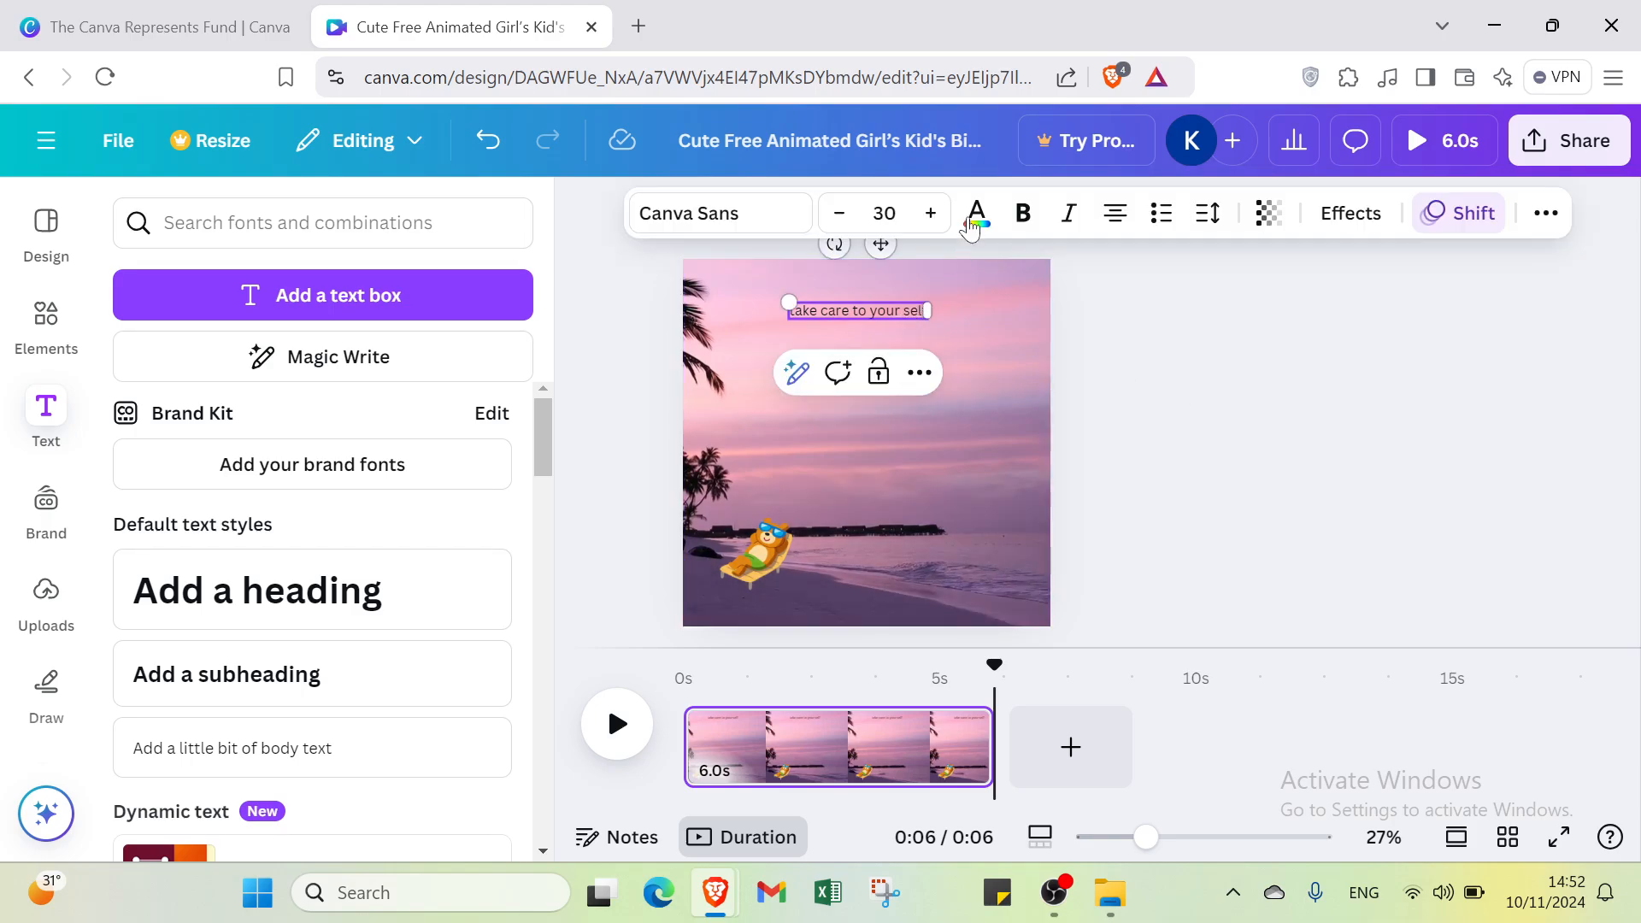
key(ctrl+shift+Left)
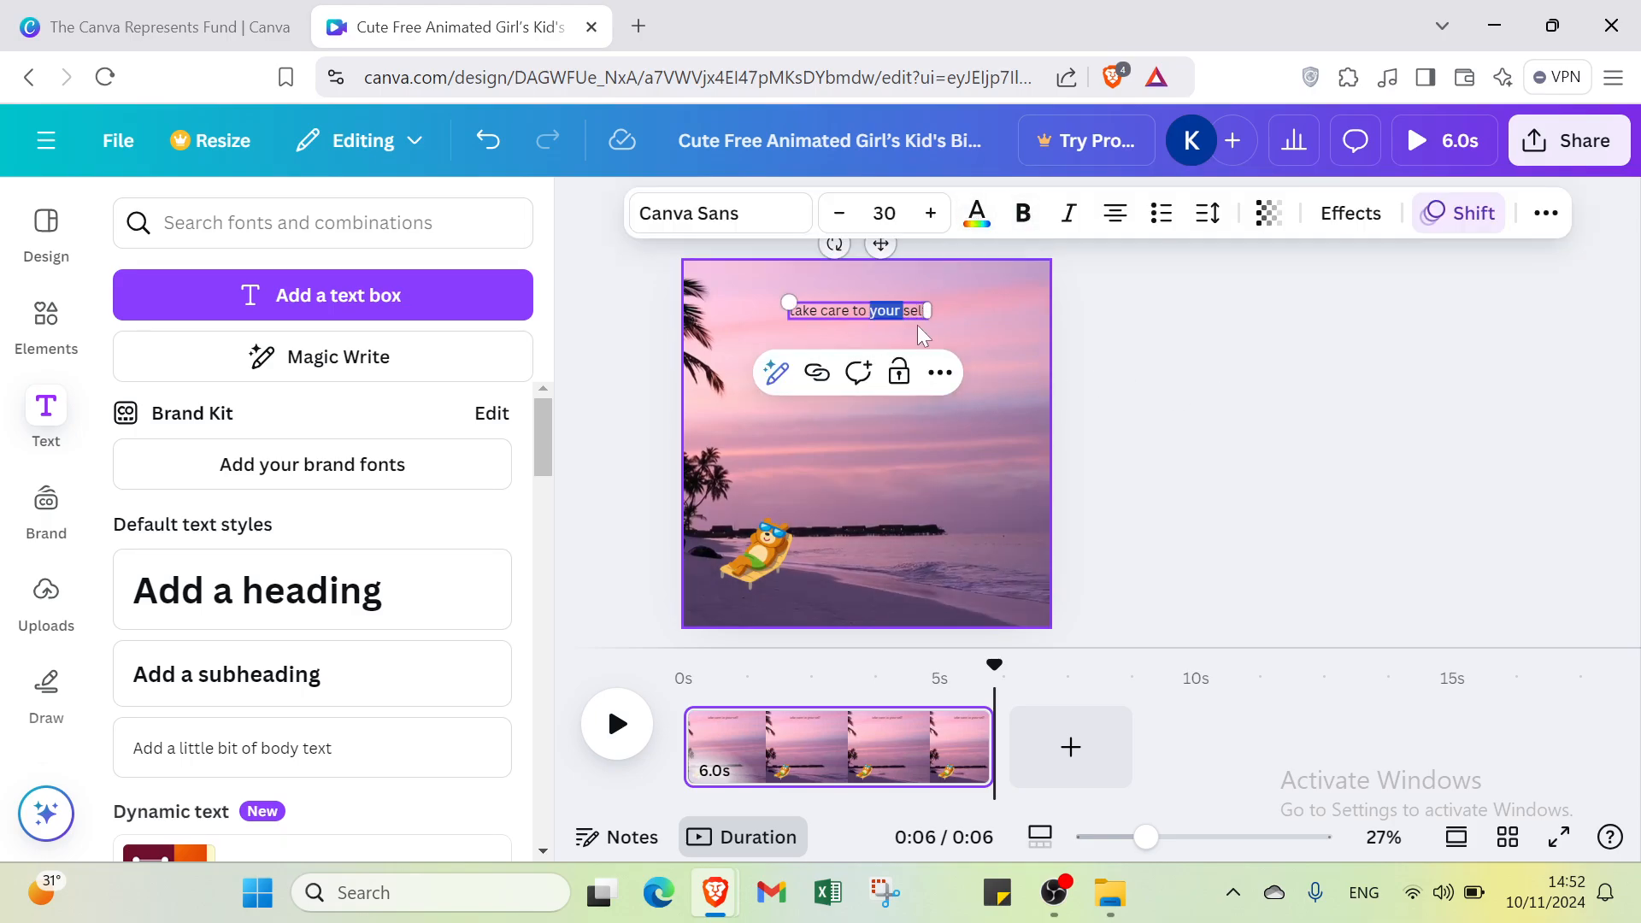
click(1020, 214)
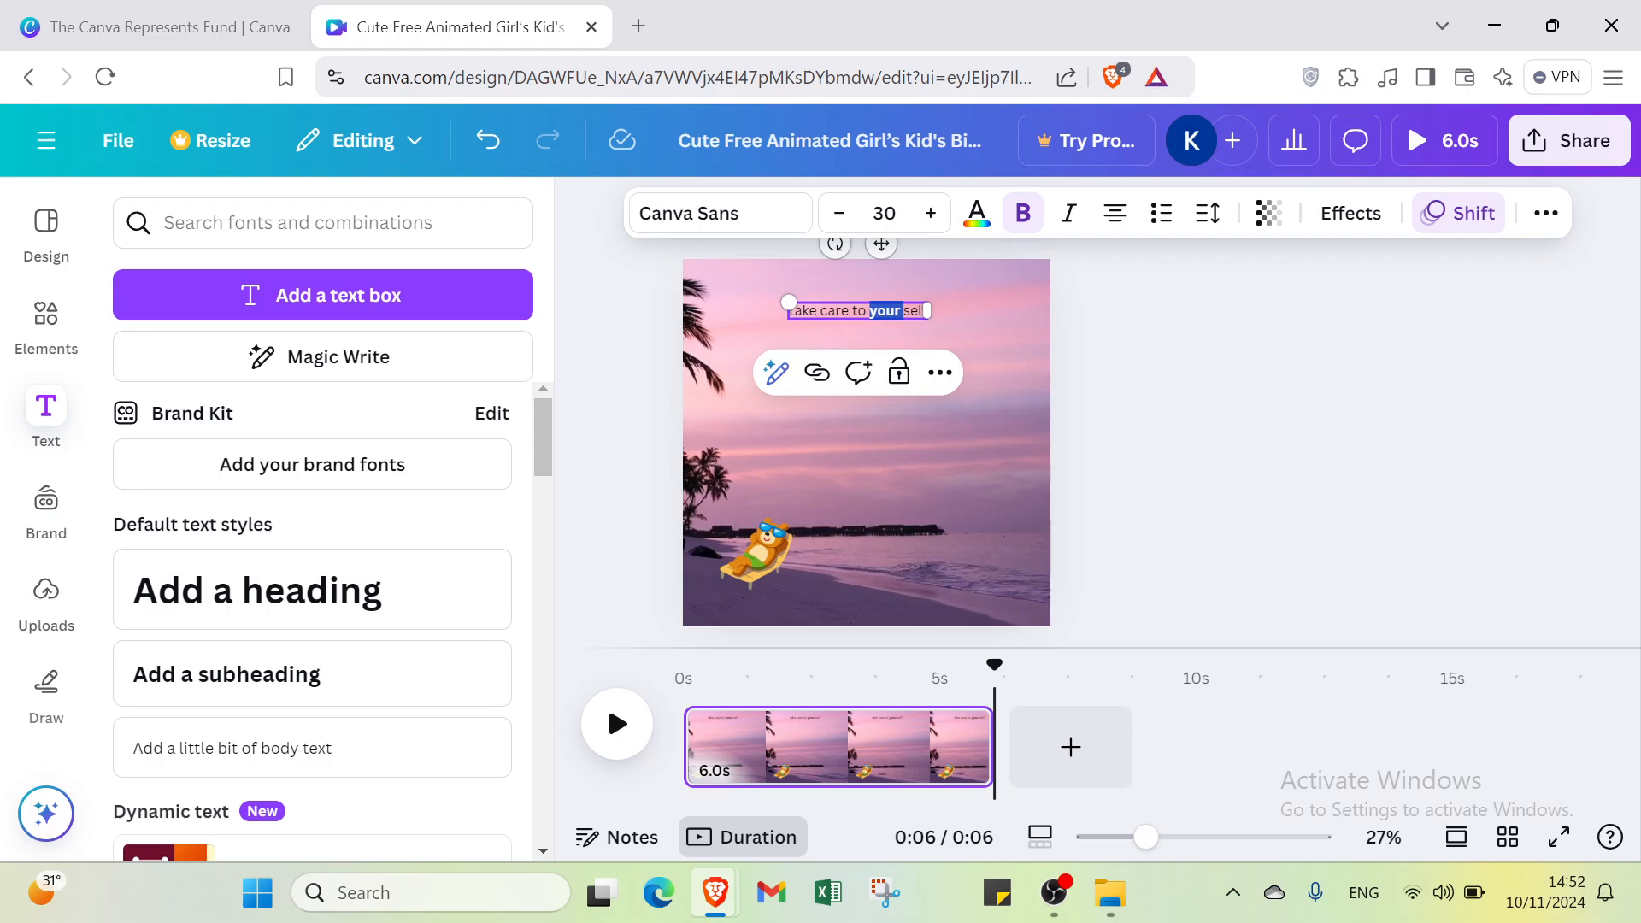
double_click(834, 310)
click(1022, 214)
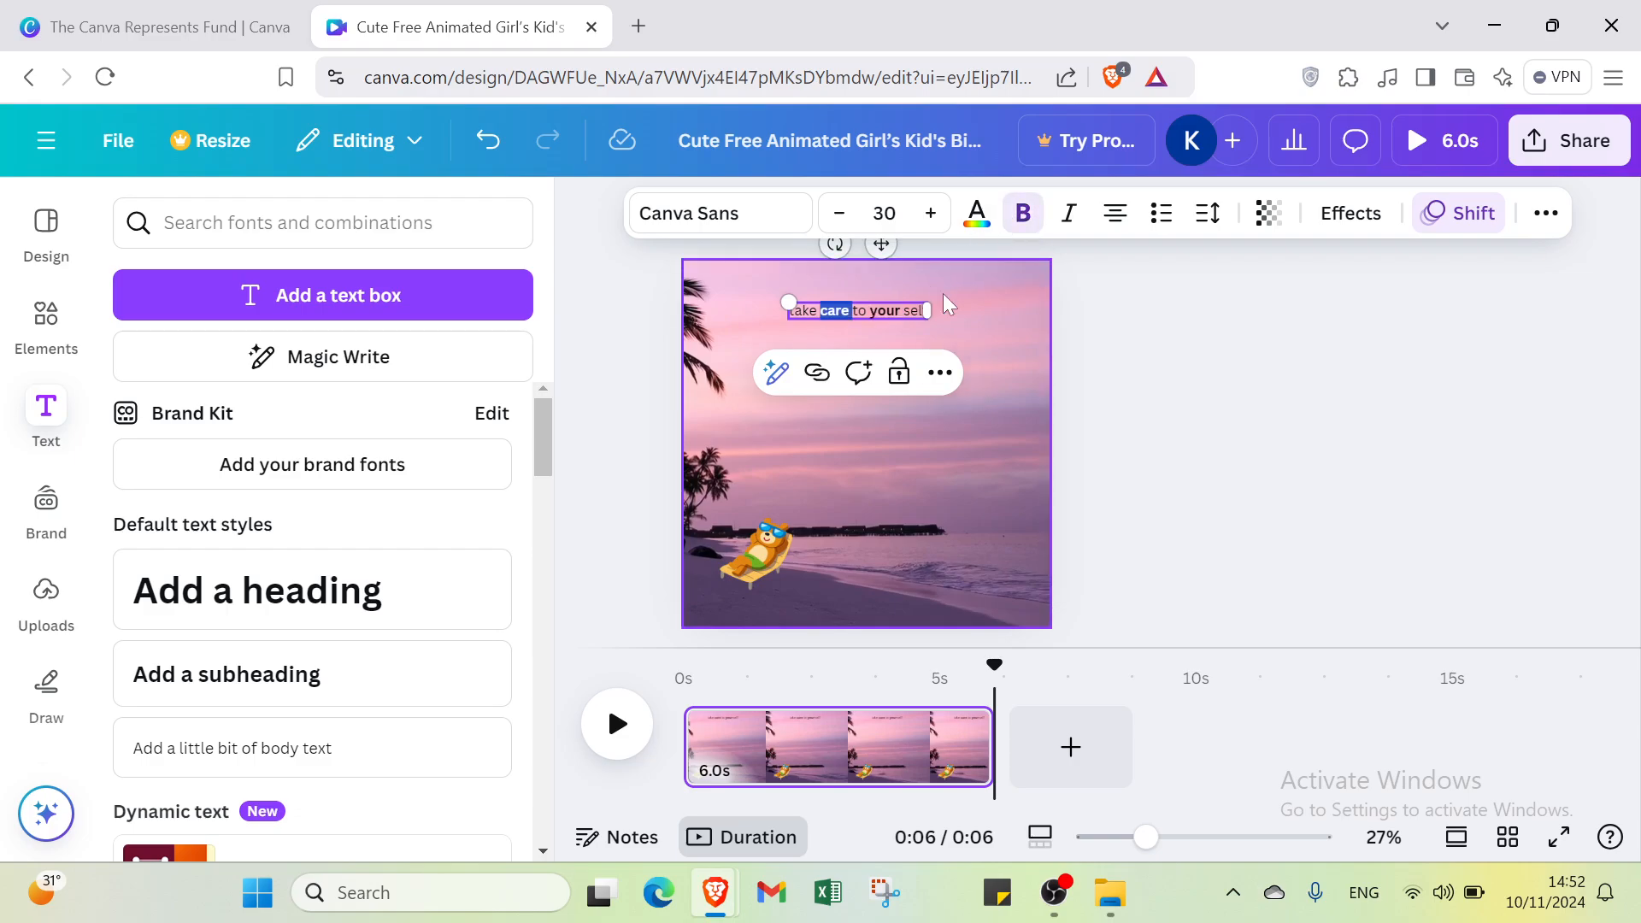
- Italicize the words "take", "to" and "self" in the caption and deselect the text box
key(ctrl+shift+Left)
key(ctrl+shift+Left)
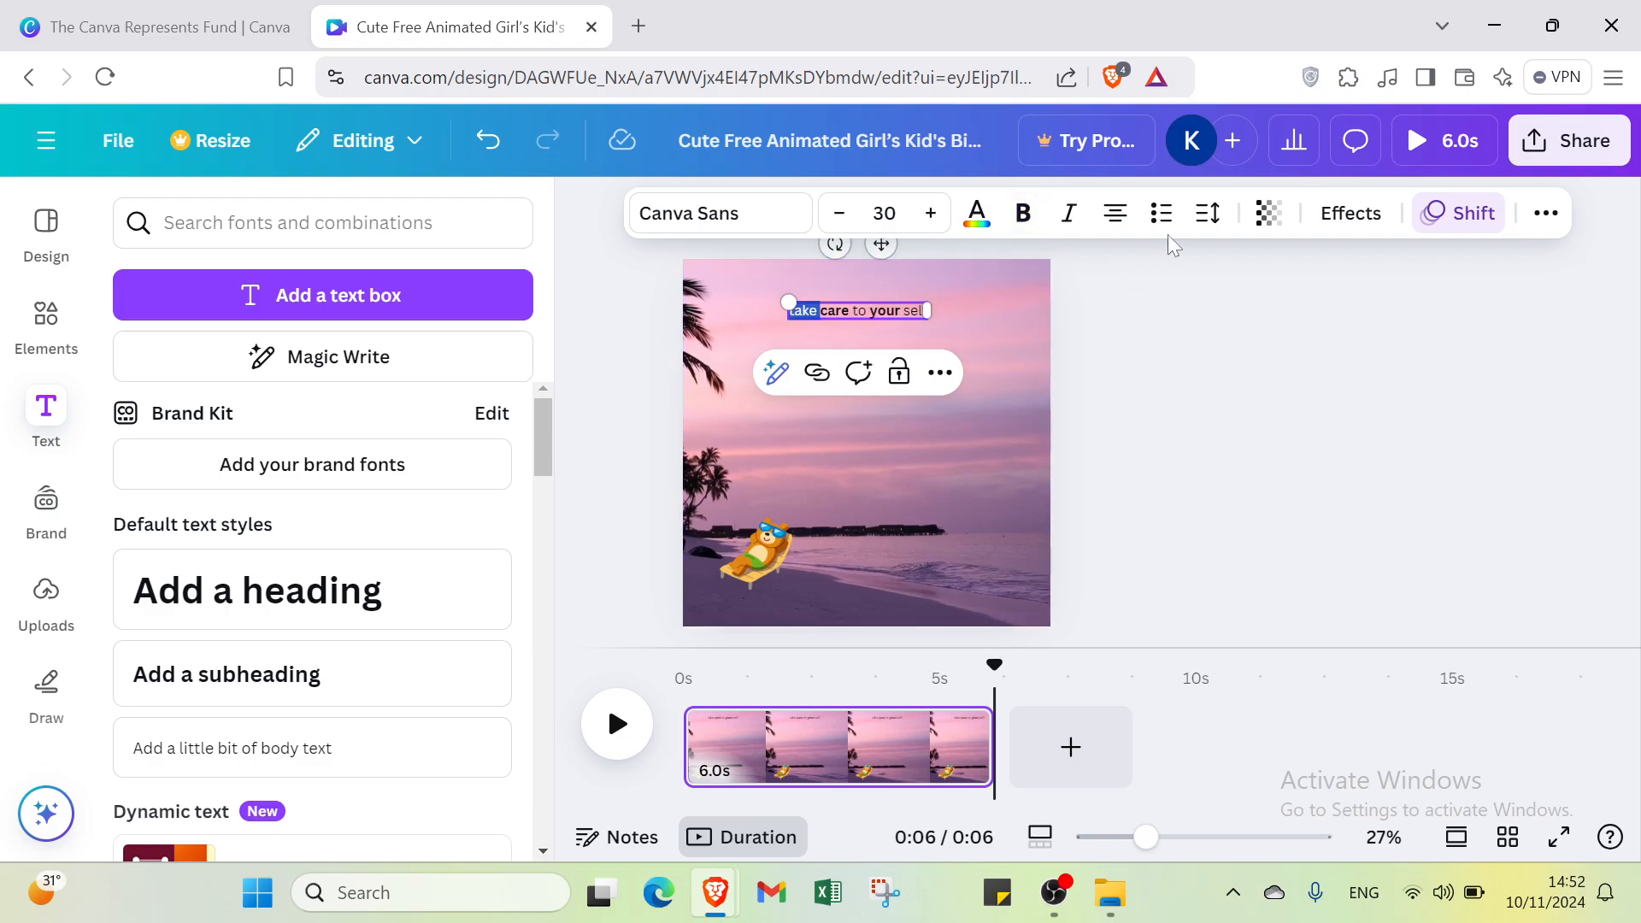
click(1068, 212)
click(857, 310)
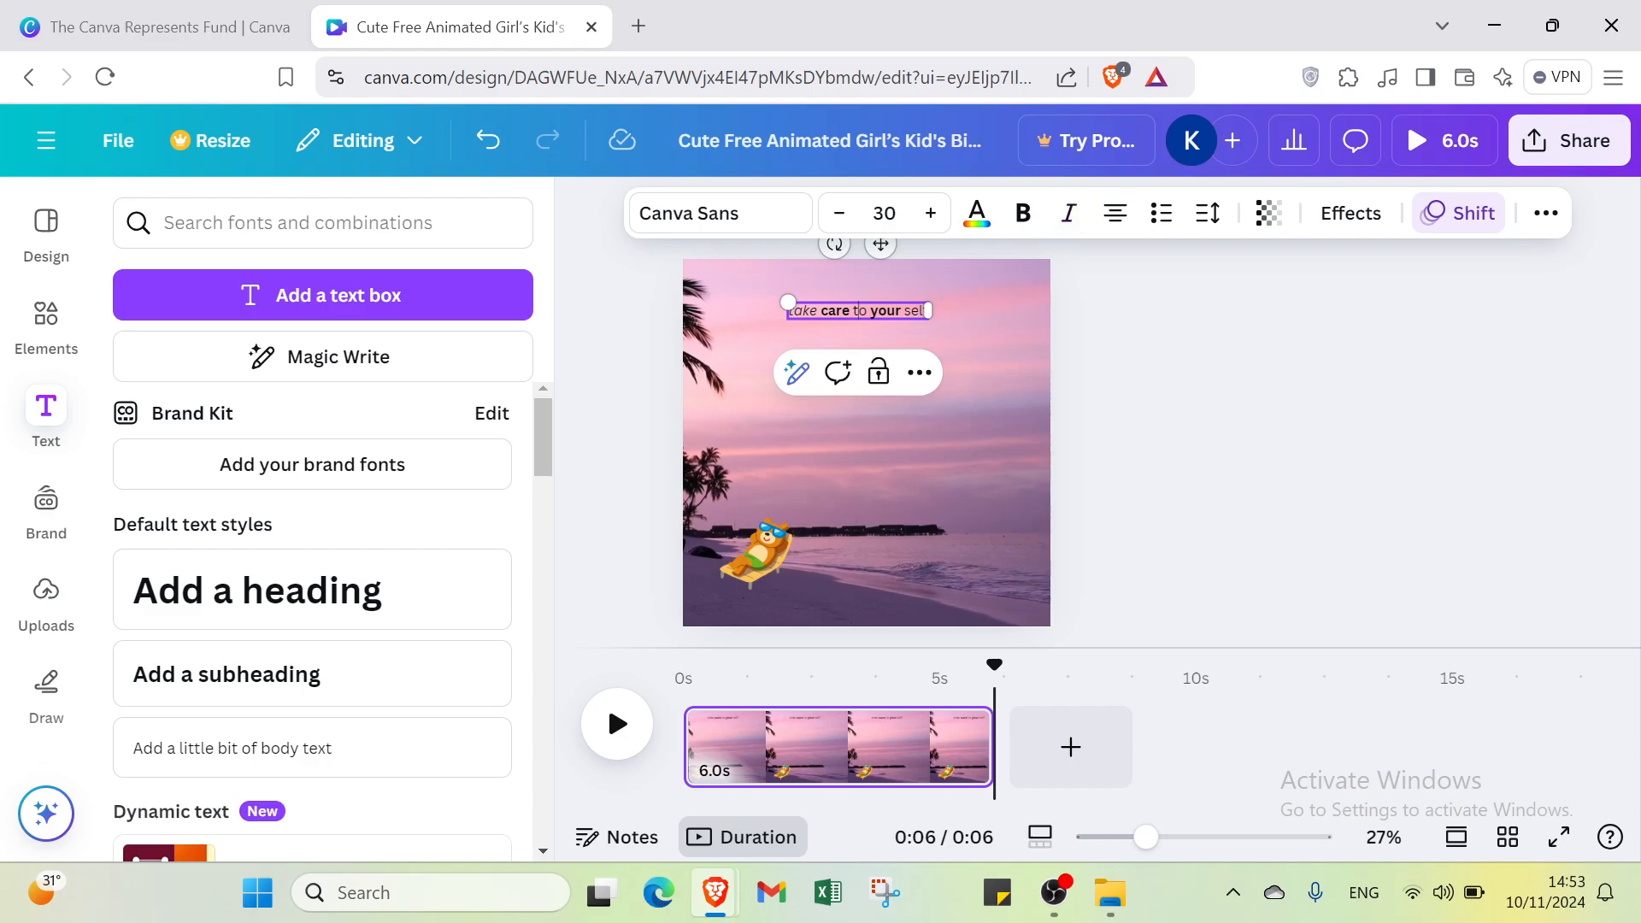
double_click(859, 310)
click(1068, 213)
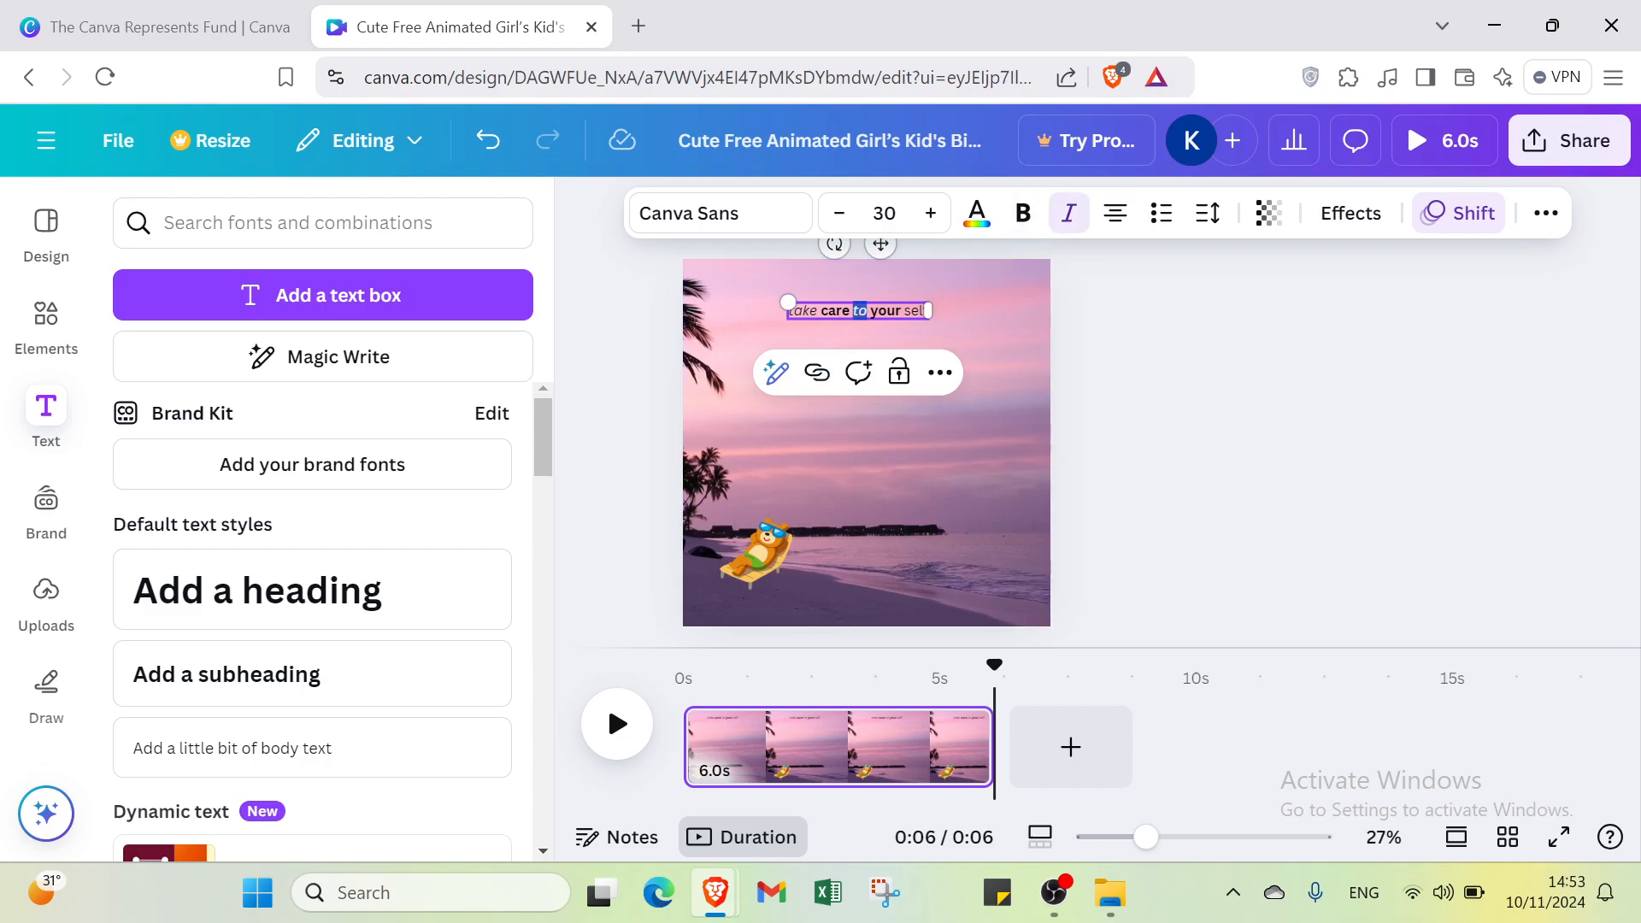
drag(904, 310, 966, 300)
click(1066, 220)
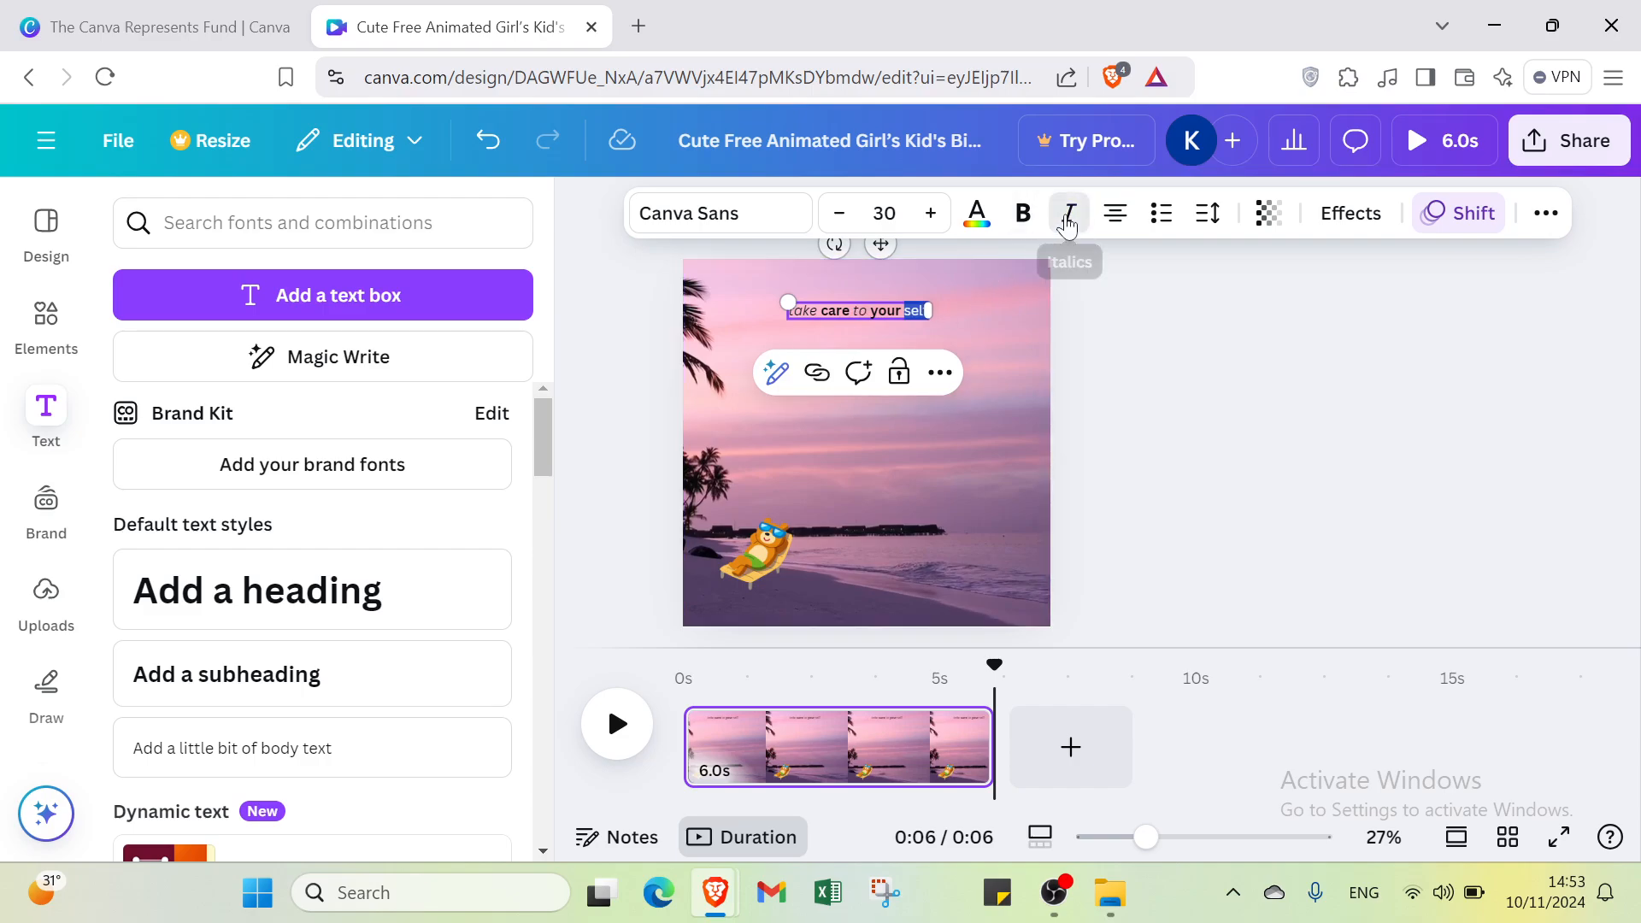
click(1277, 417)
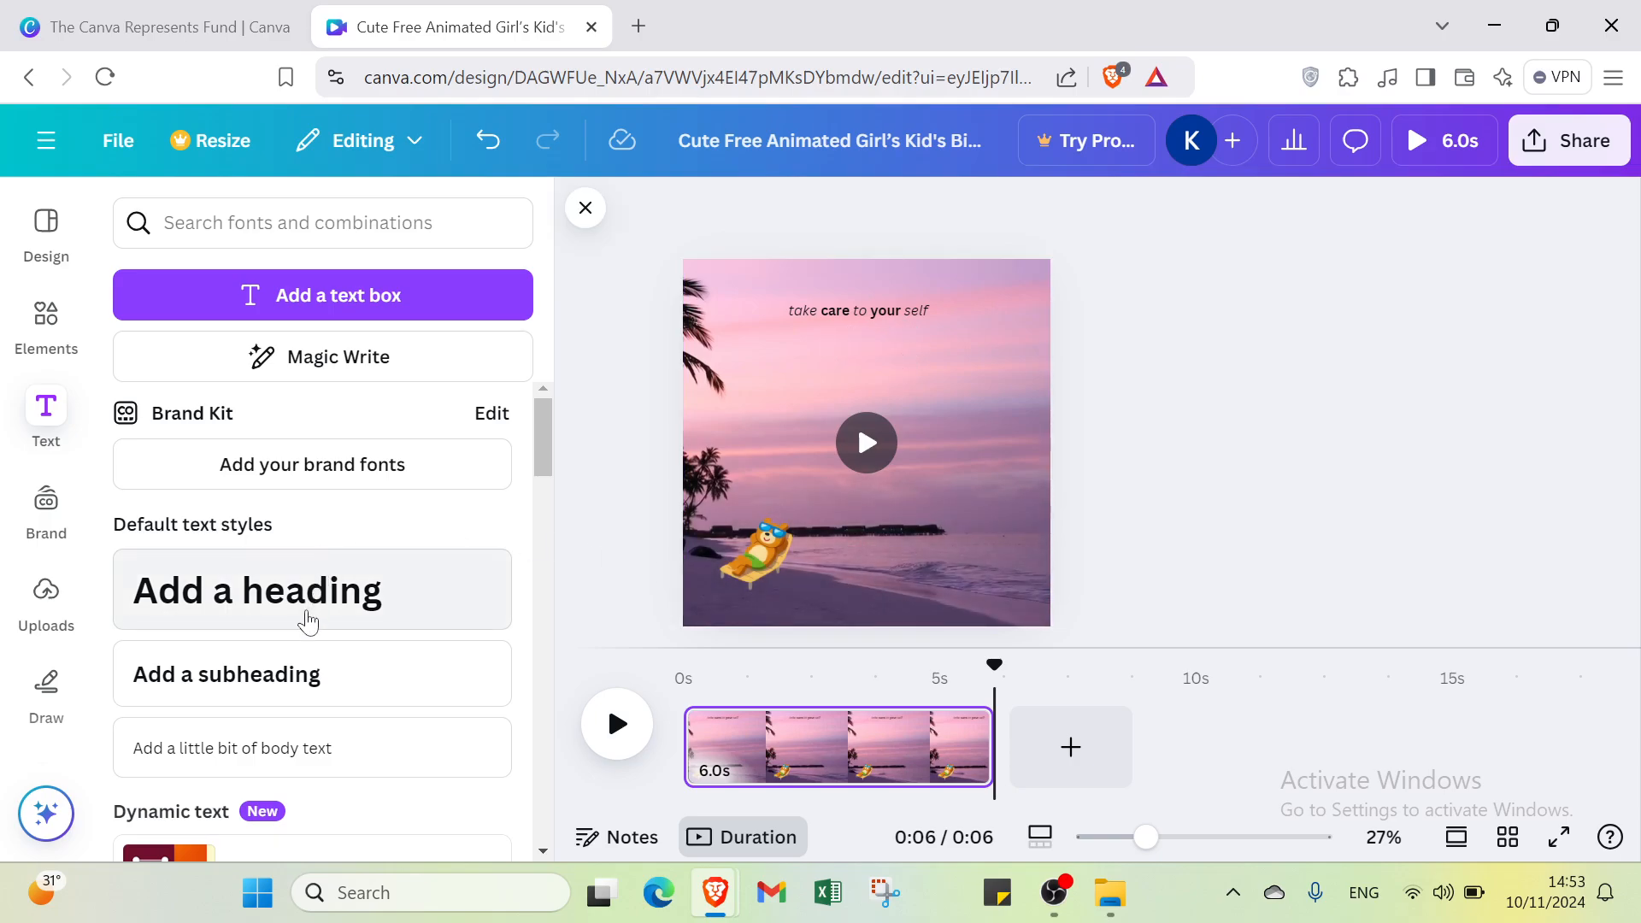
- Play the finished design in the full-screen preview and return to the editor
click(38, 610)
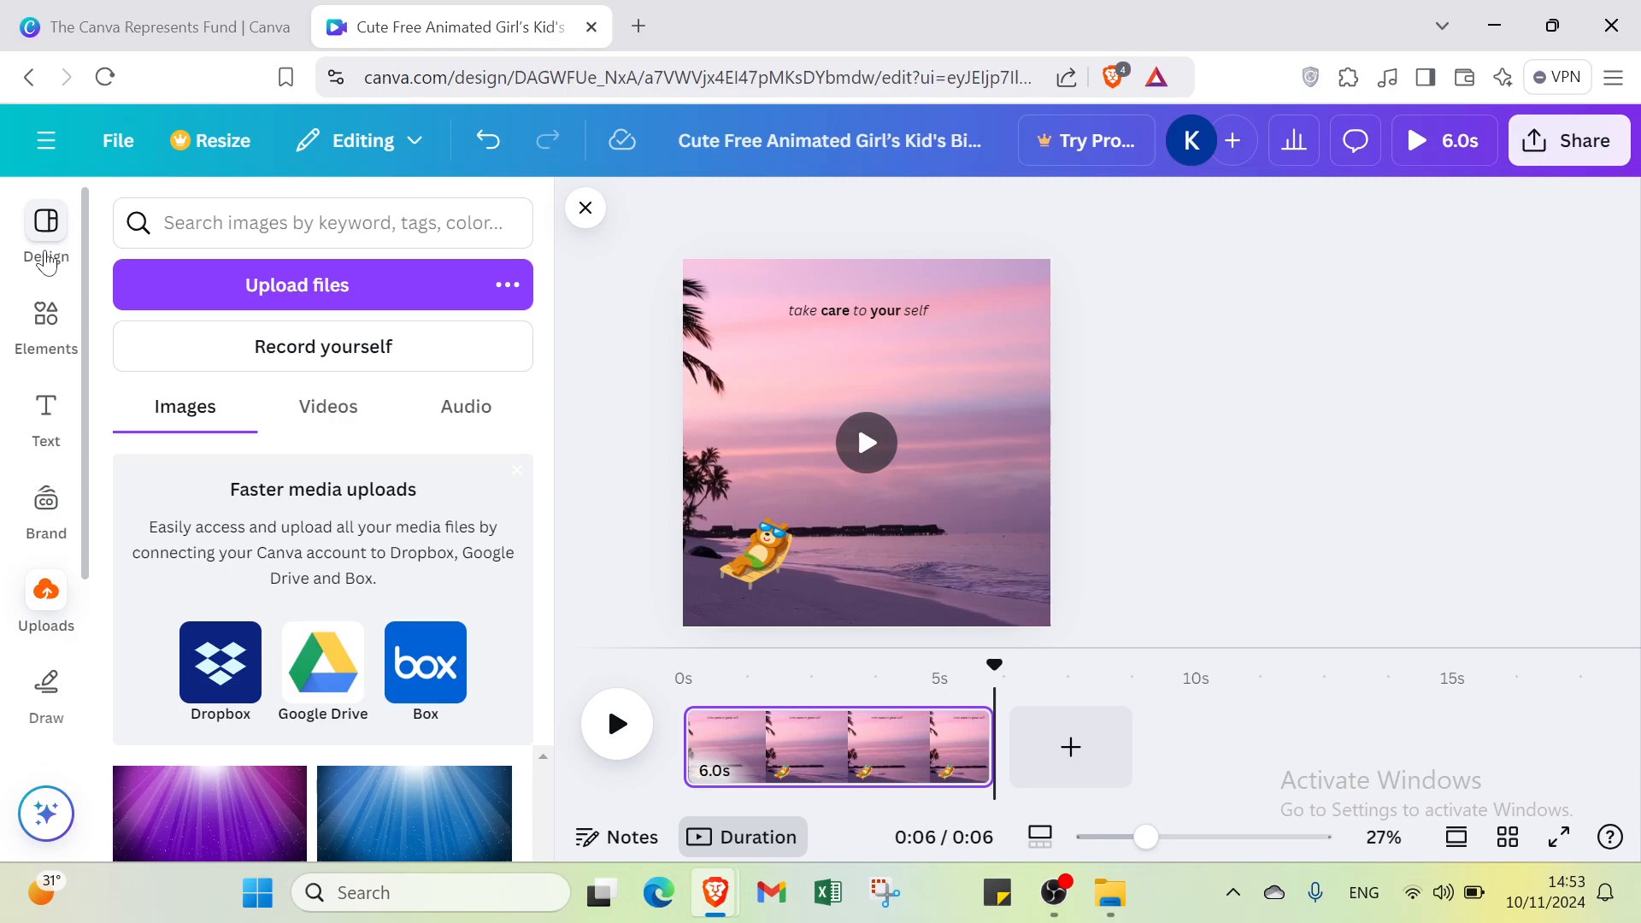
click(47, 261)
click(1432, 141)
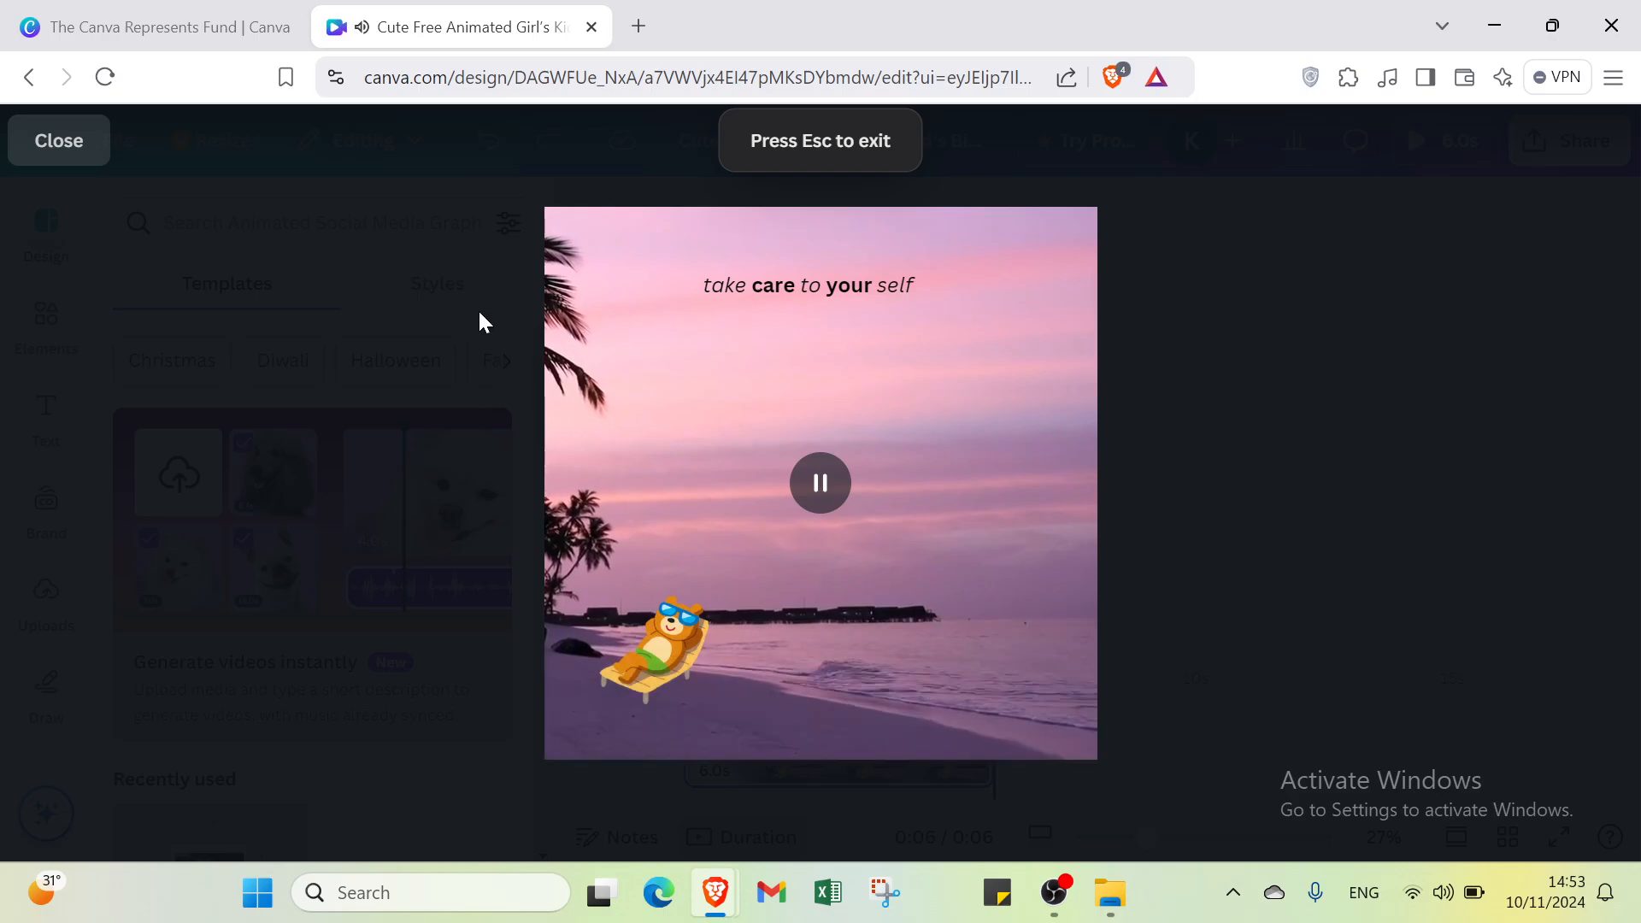
click(30, 147)
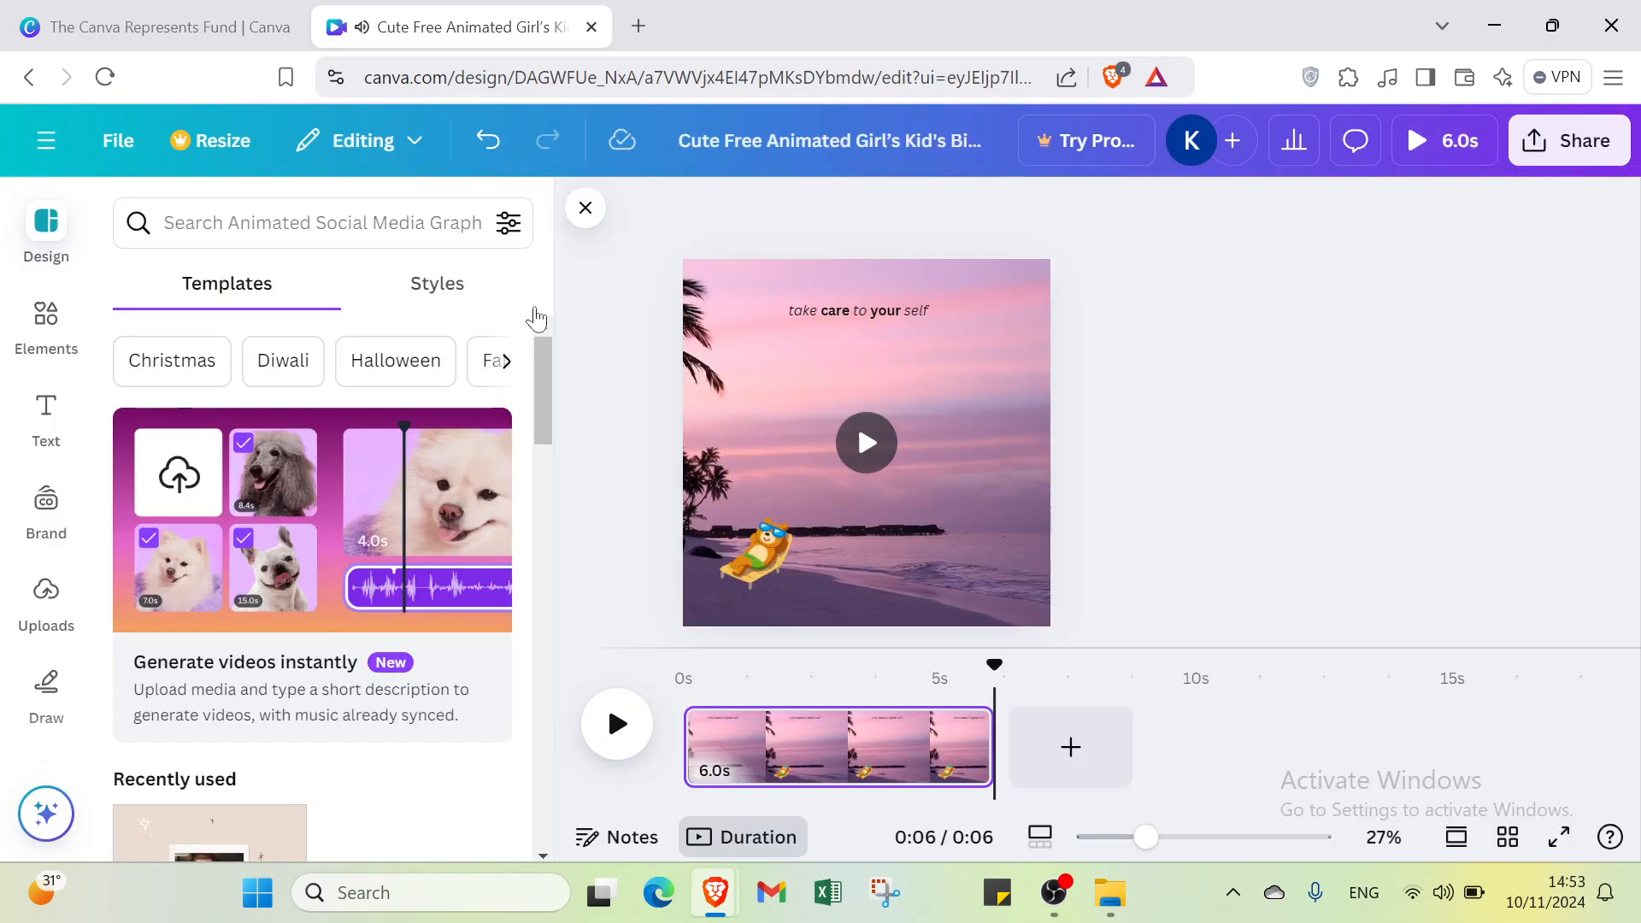
- Open the design's download settings, set the file type to GIF and close the settings
click(1566, 164)
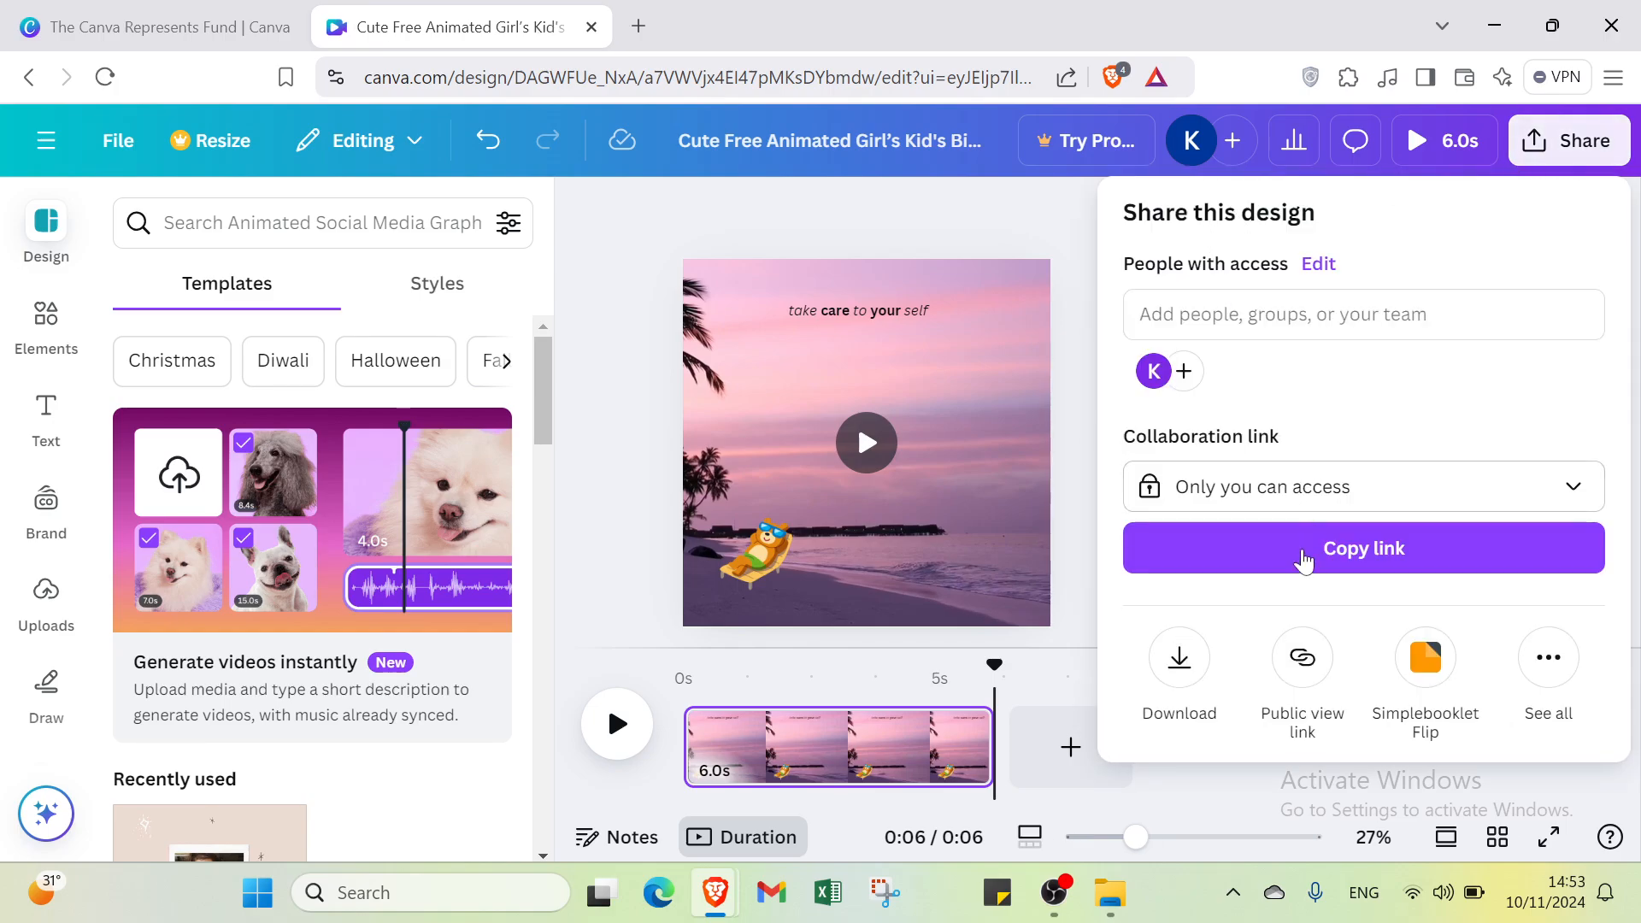
click(1177, 682)
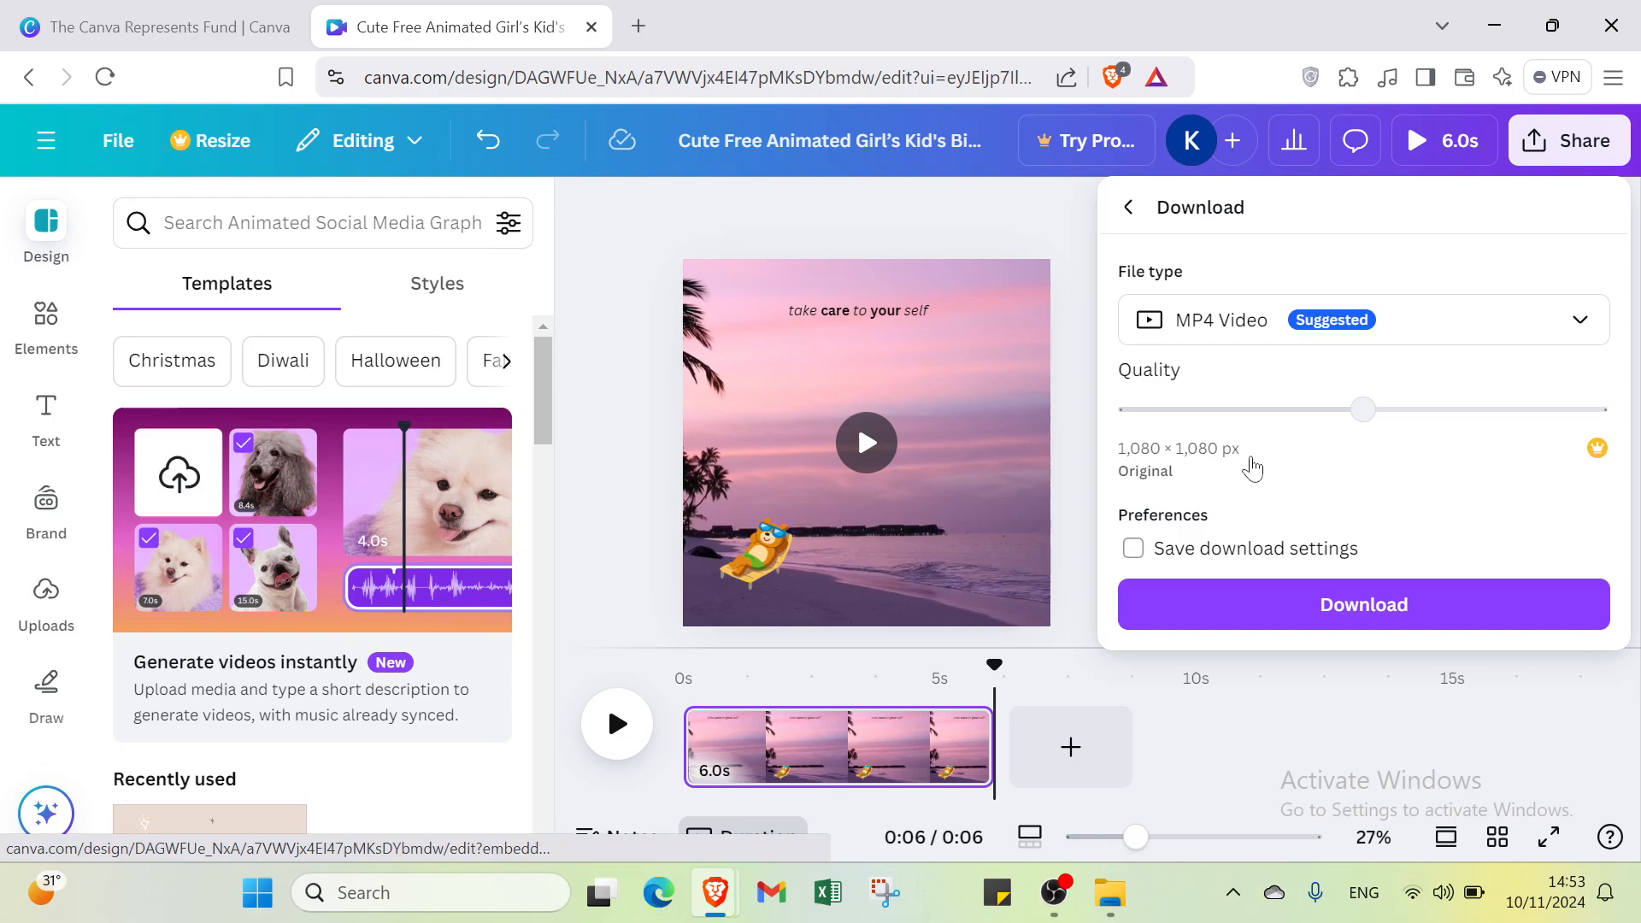
click(1220, 554)
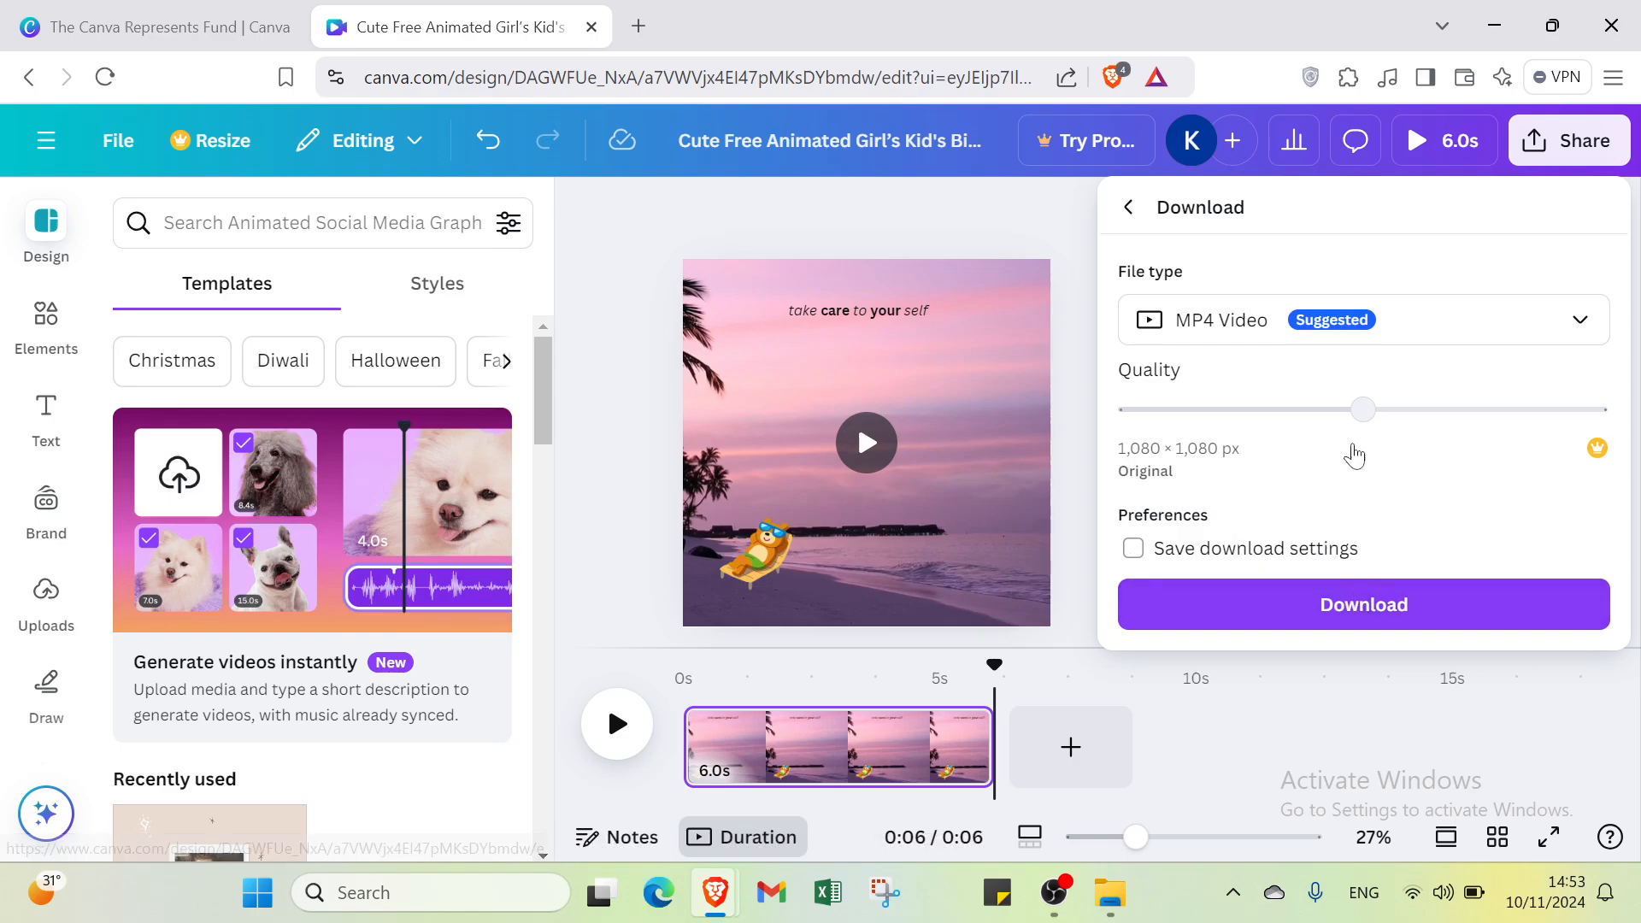
click(1420, 321)
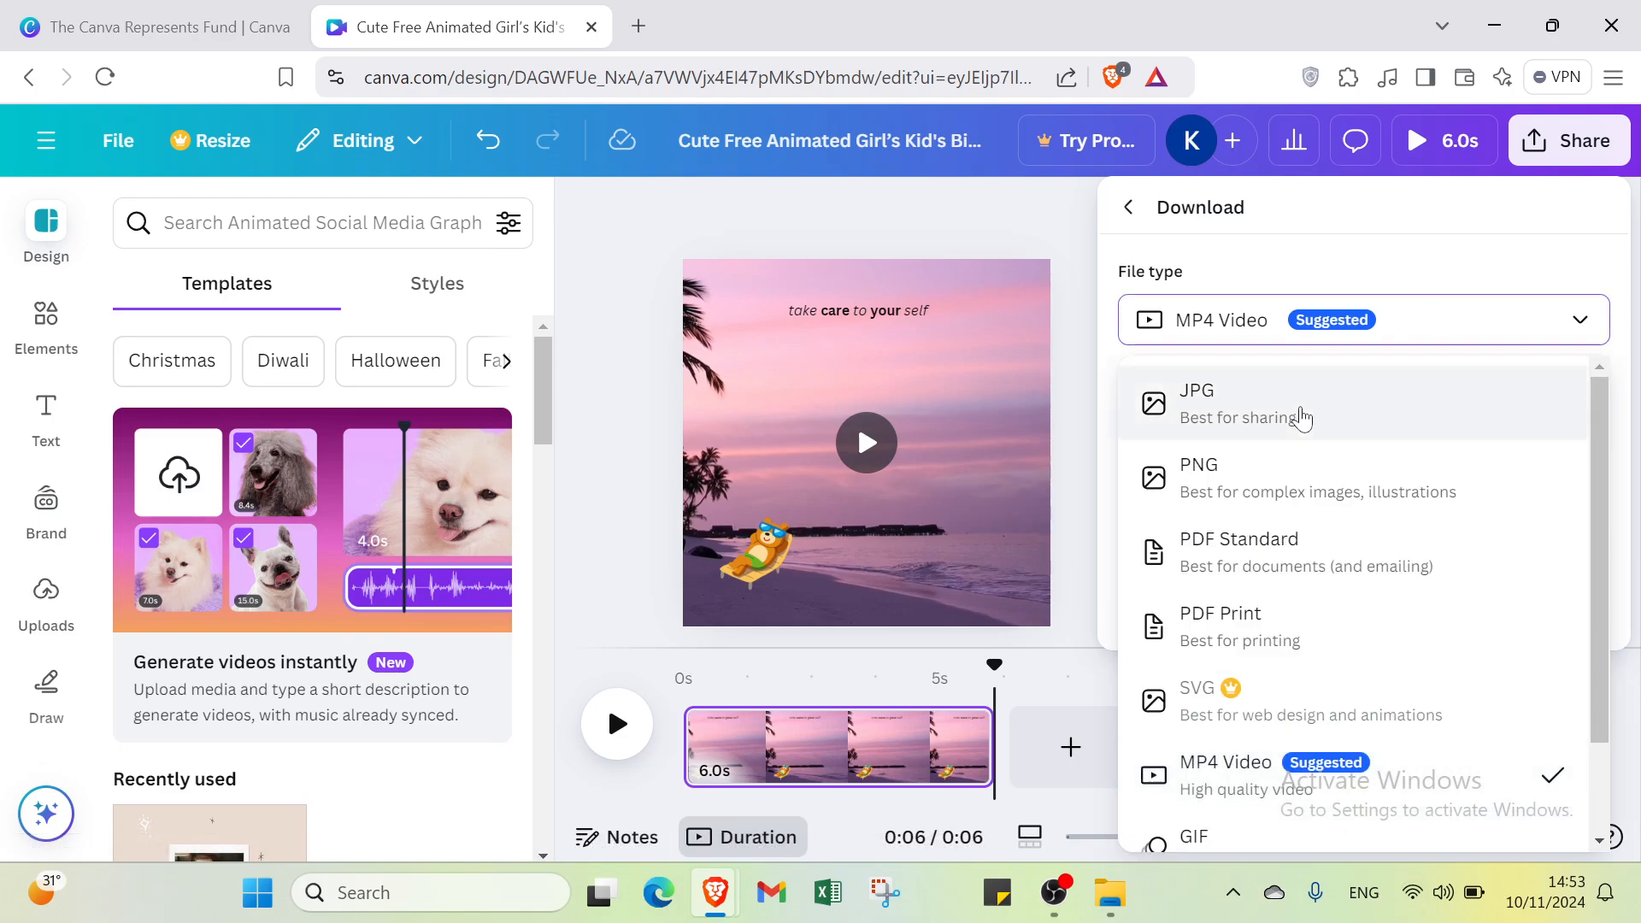
scroll(1256, 599, down, 2)
click(1259, 757)
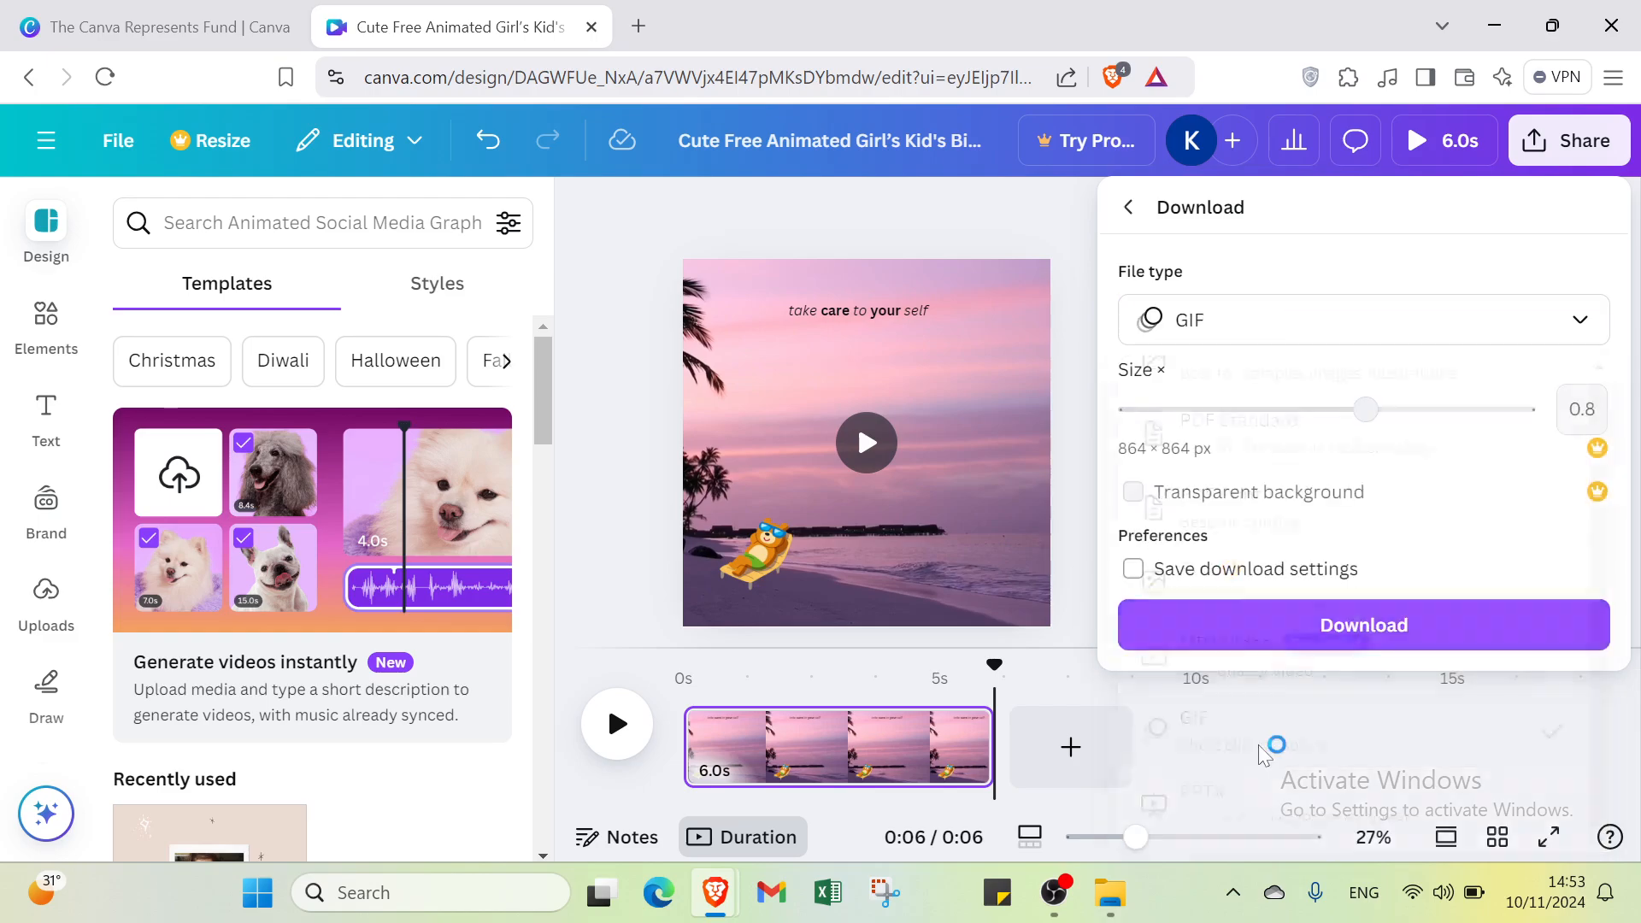
click(1320, 648)
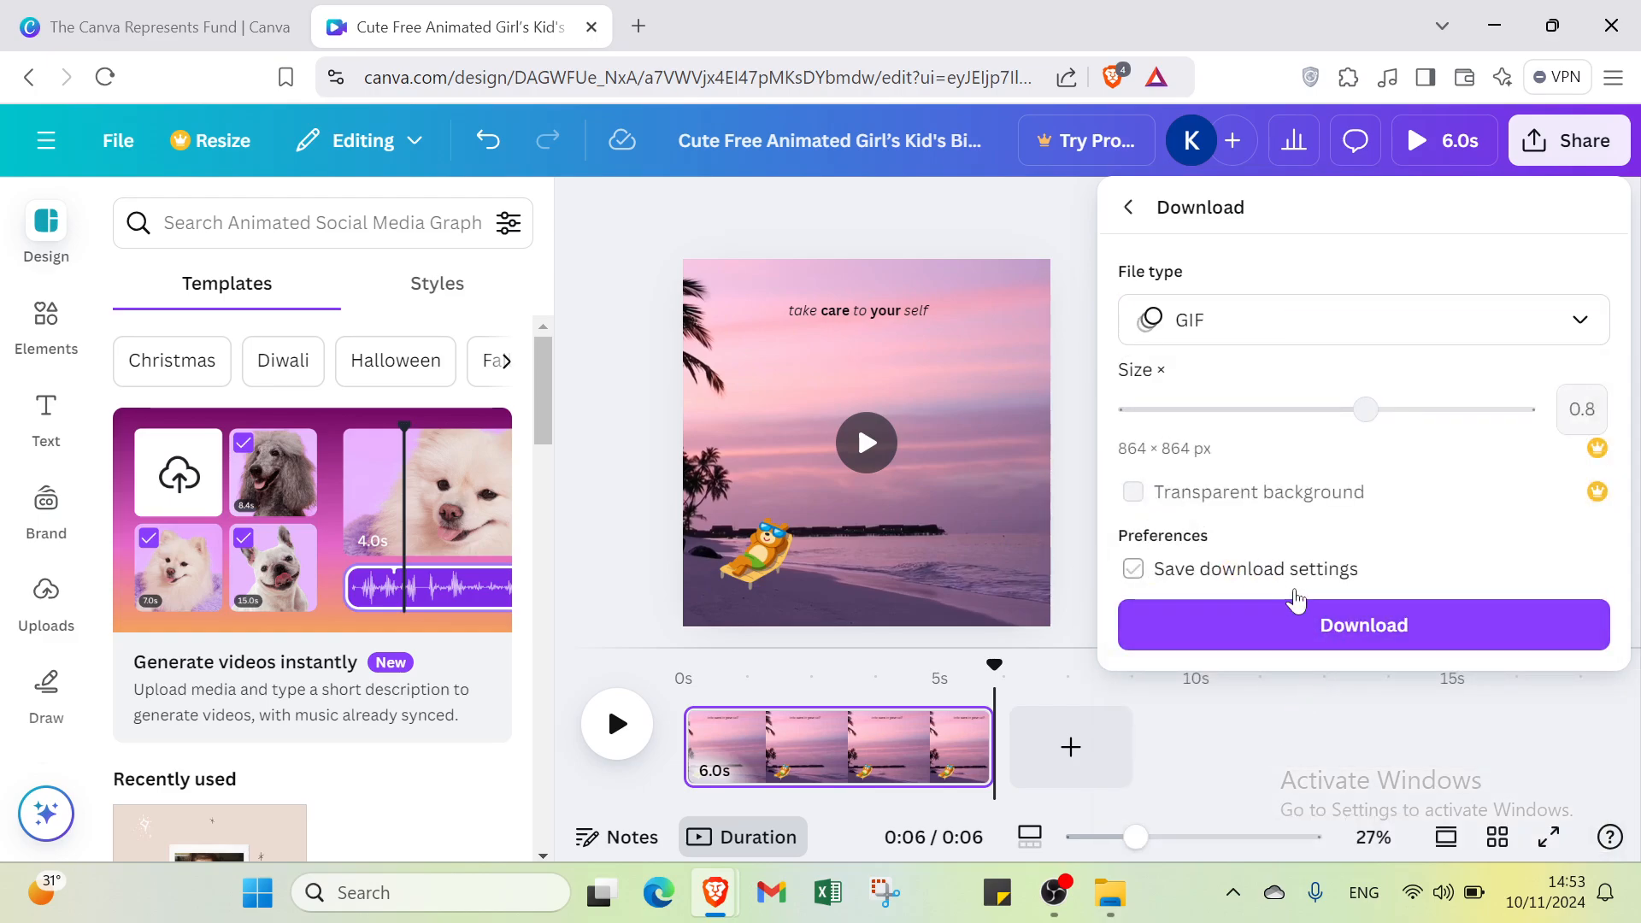
click(1047, 219)
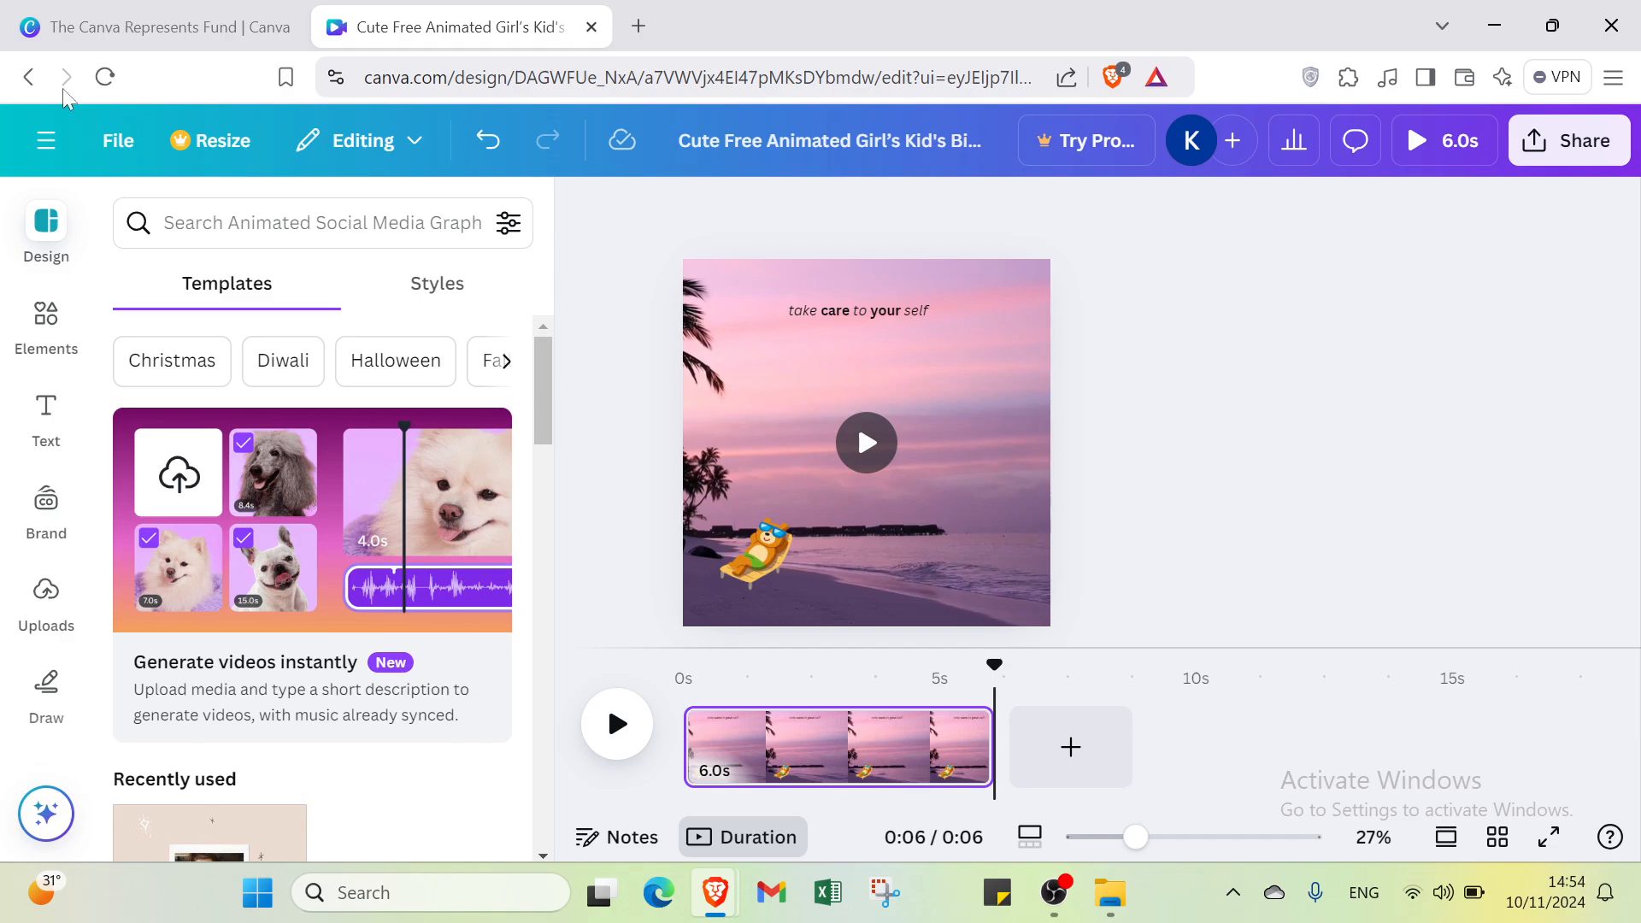
- Leave the design for the Canva home page and switch to the browser page about the Canva Represents Fund
click(49, 141)
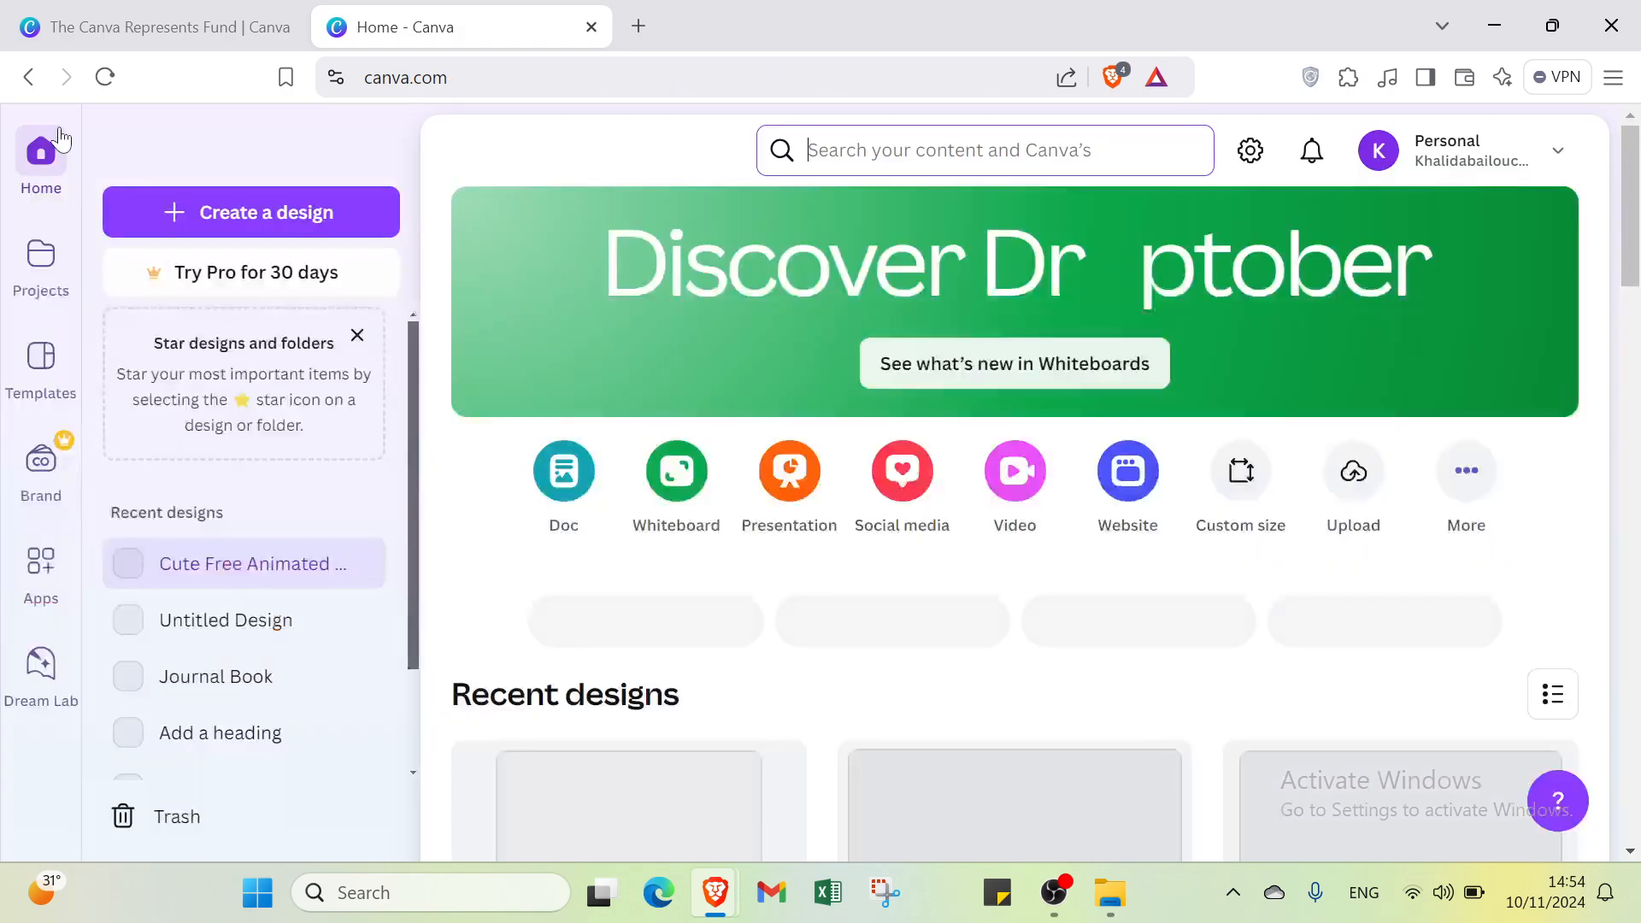
click(145, 27)
click(445, 26)
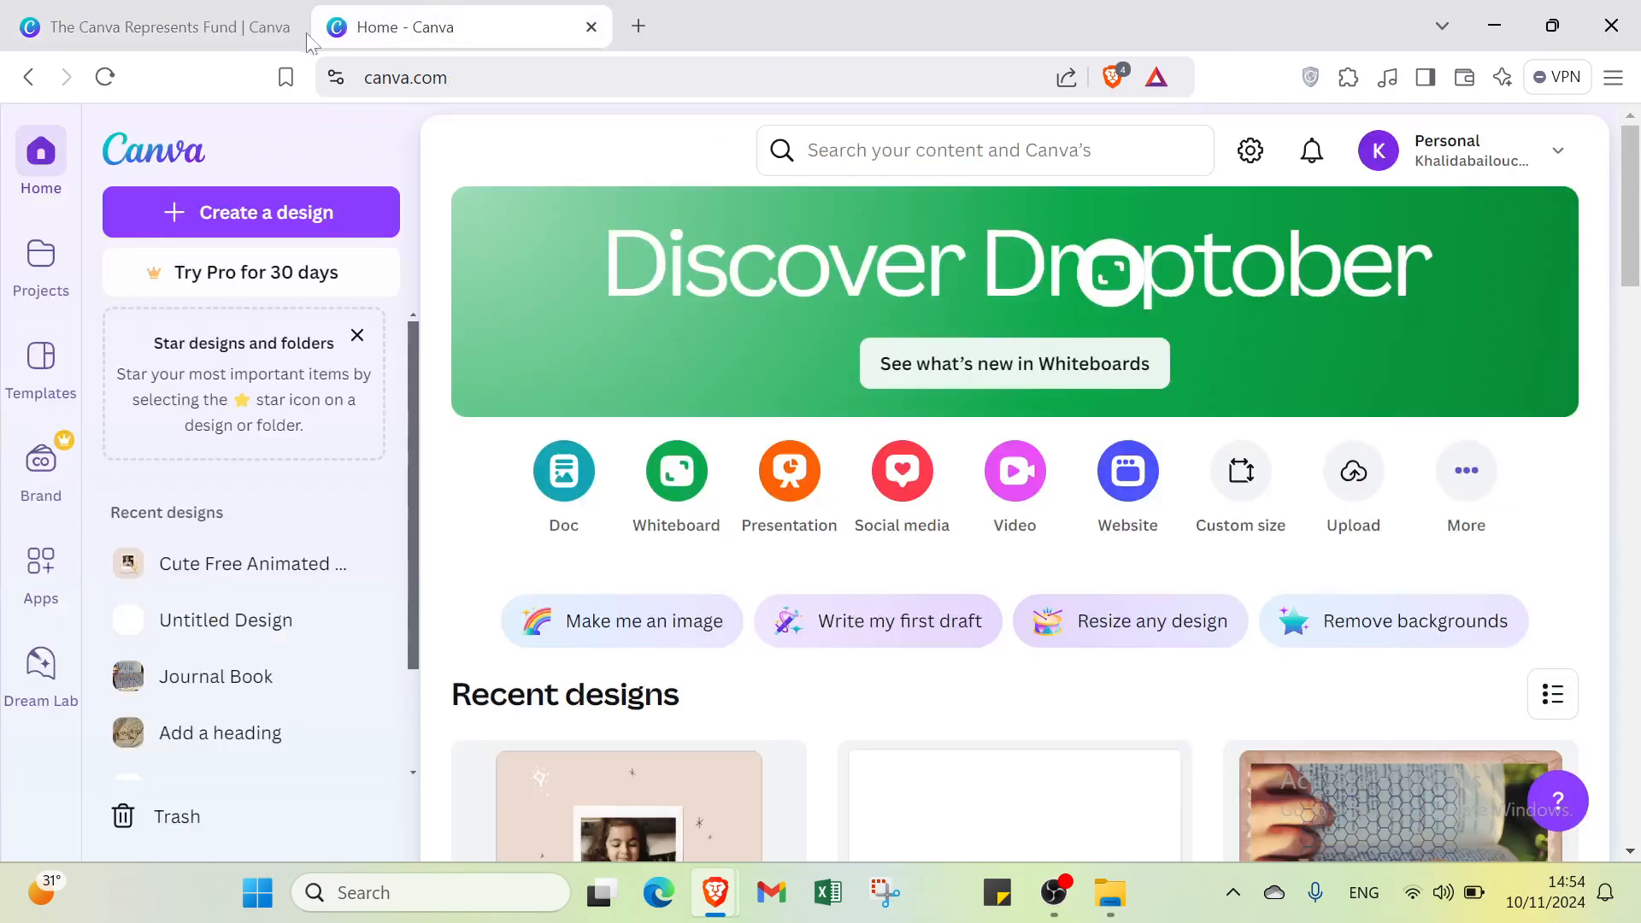
click(303, 38)
click(365, 34)
click(257, 30)
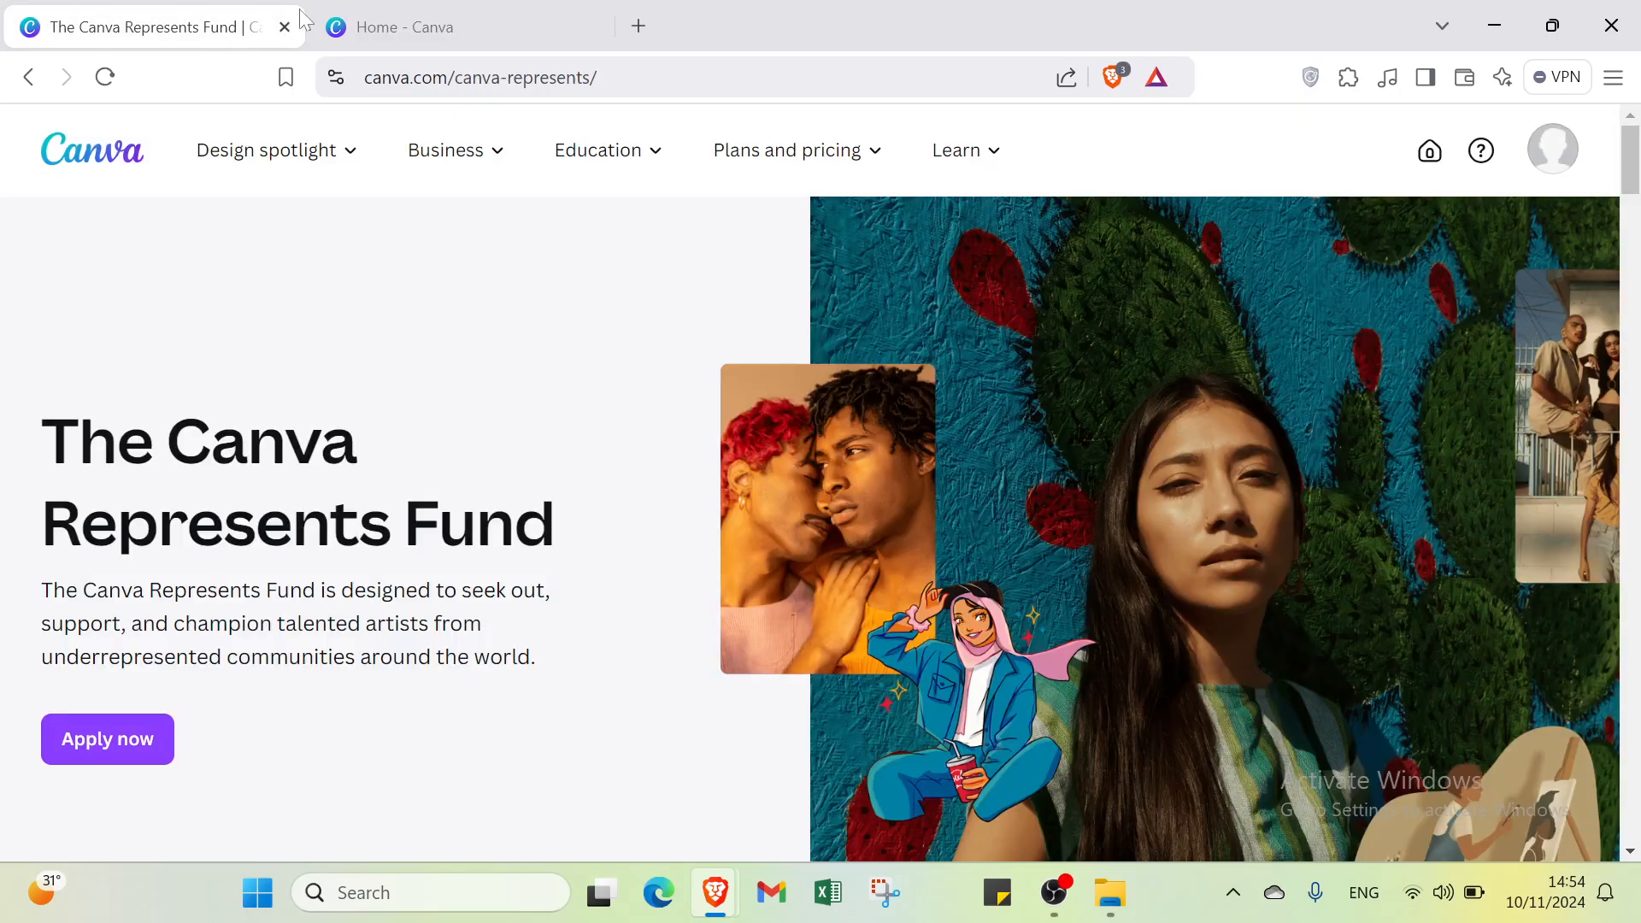